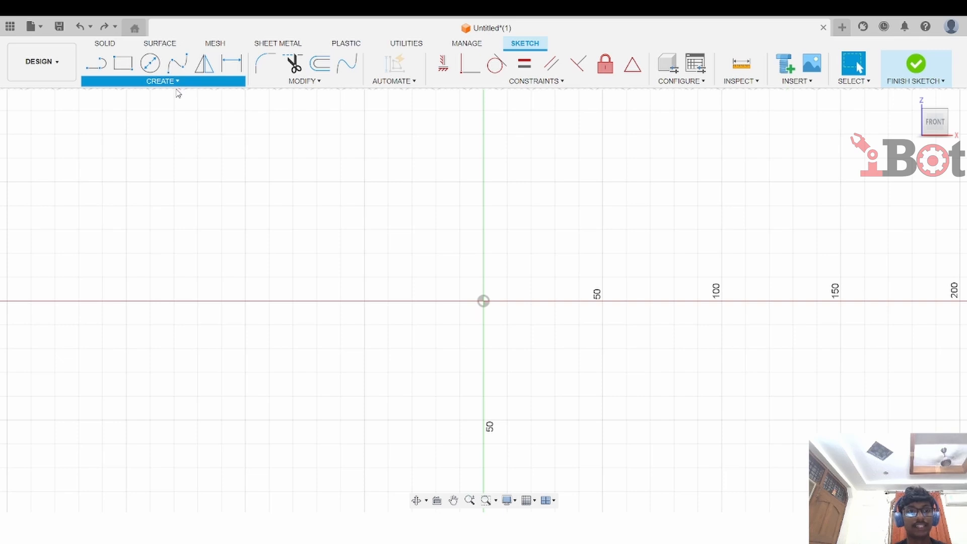
Sketch a closed four-sided polygon with the Line tool around the origin
key("l")
left_click(263, 190)
left_click(530, 117)
left_click(669, 297)
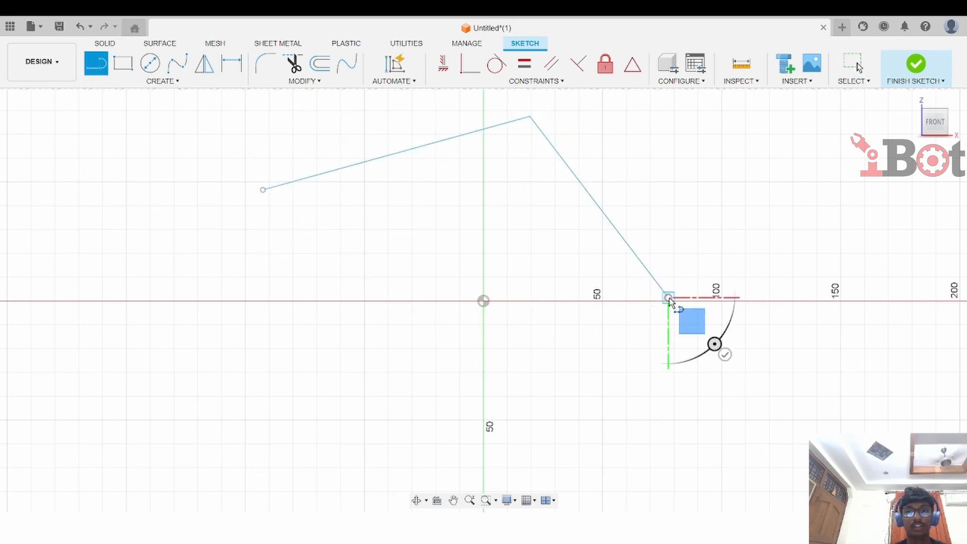
left_click(530, 343)
left_click(263, 190)
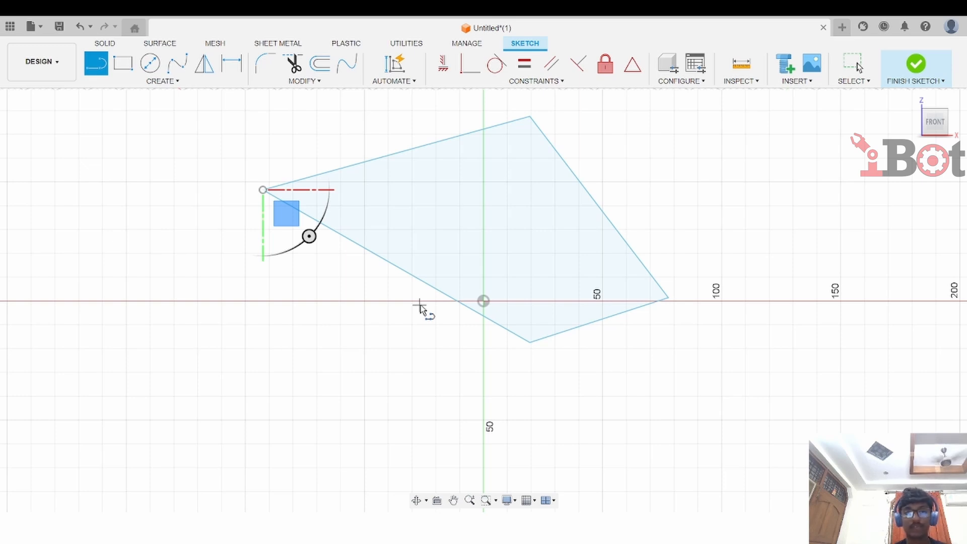
key("Escape")
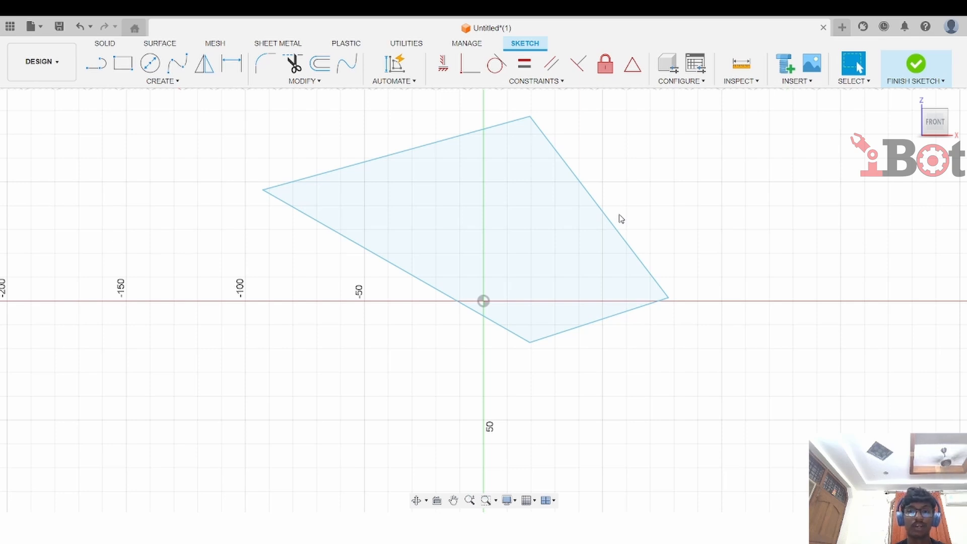
Drag the polygon's right-hand vertex upward, well above the horizontal axis
left_click_drag(669, 297, 631, 165)
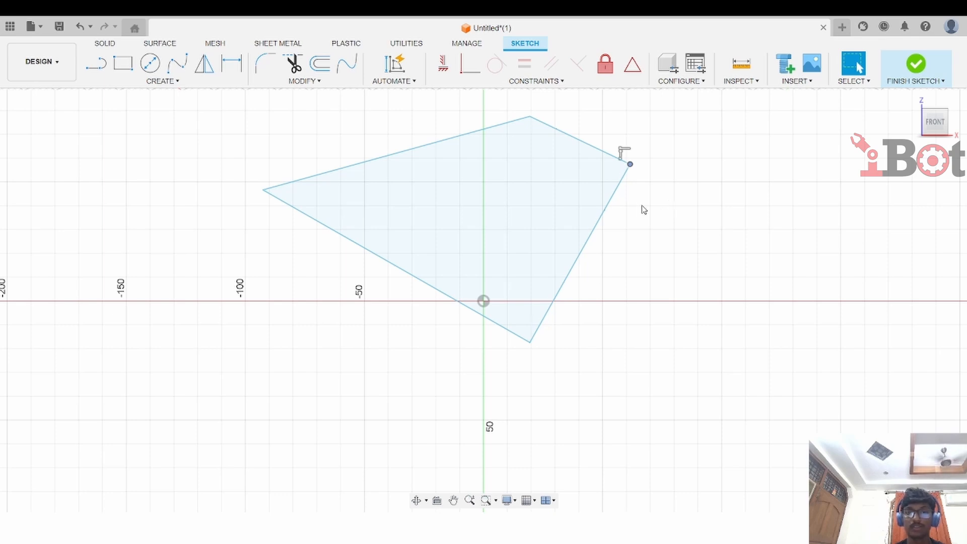
left_click(363, 215)
left_click(664, 217)
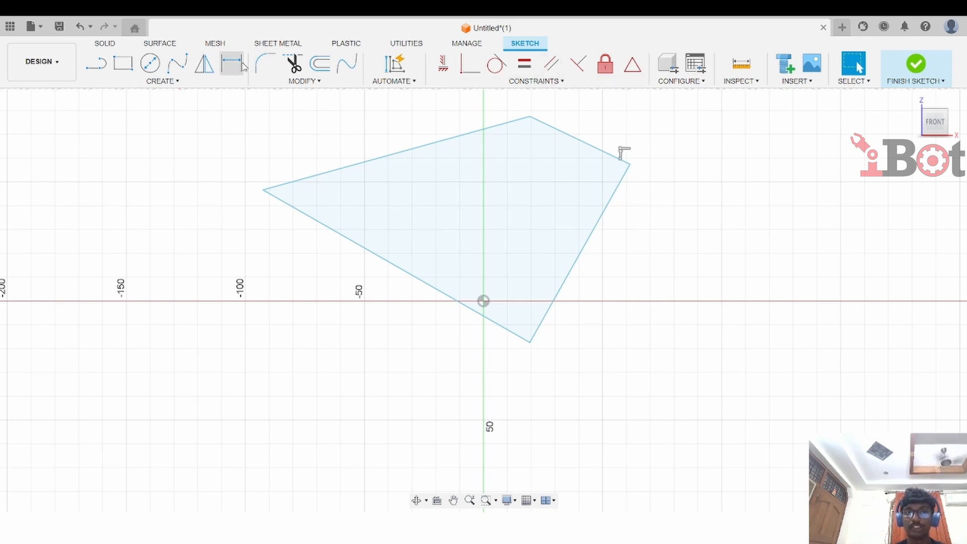
left_click(465, 262)
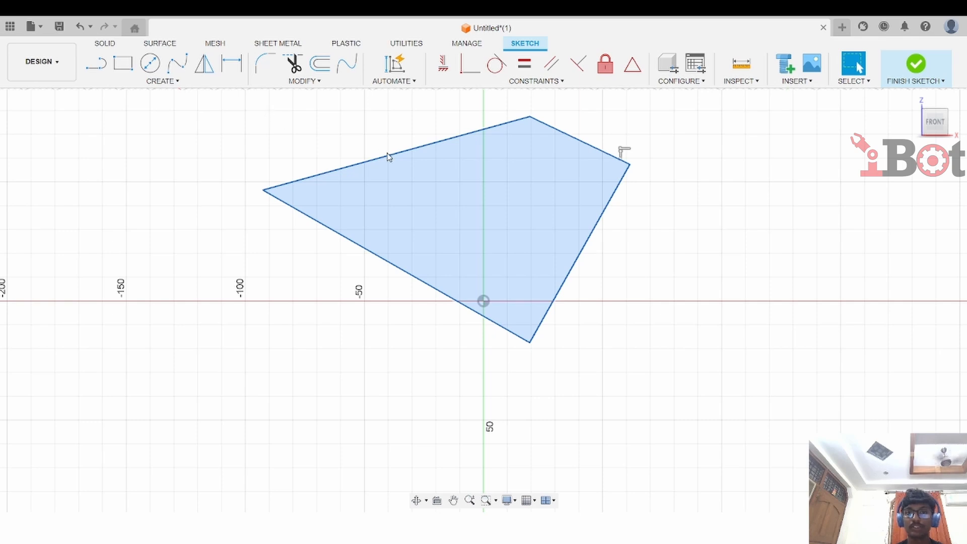
left_click(667, 259)
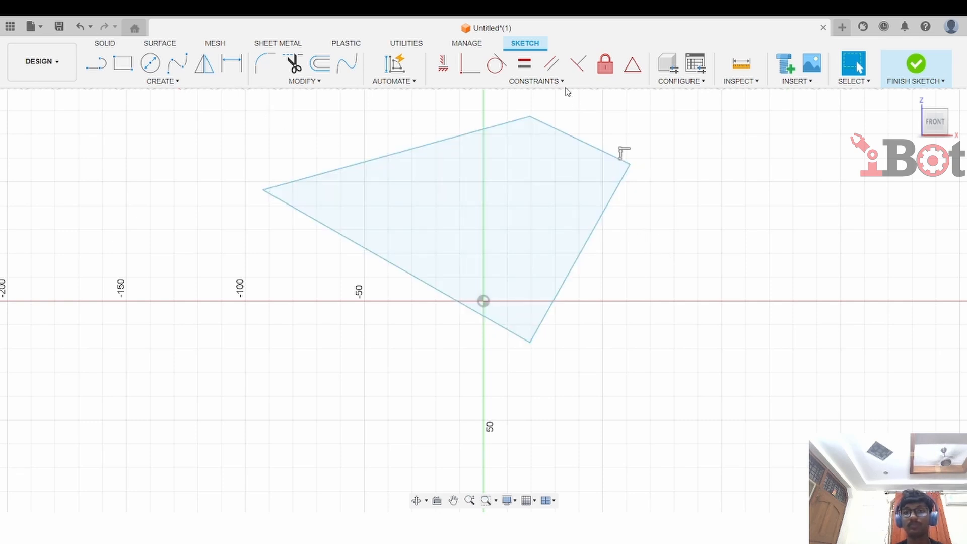
Apply a Horizontal constraint to the polygon's top edge
left_click(489, 93)
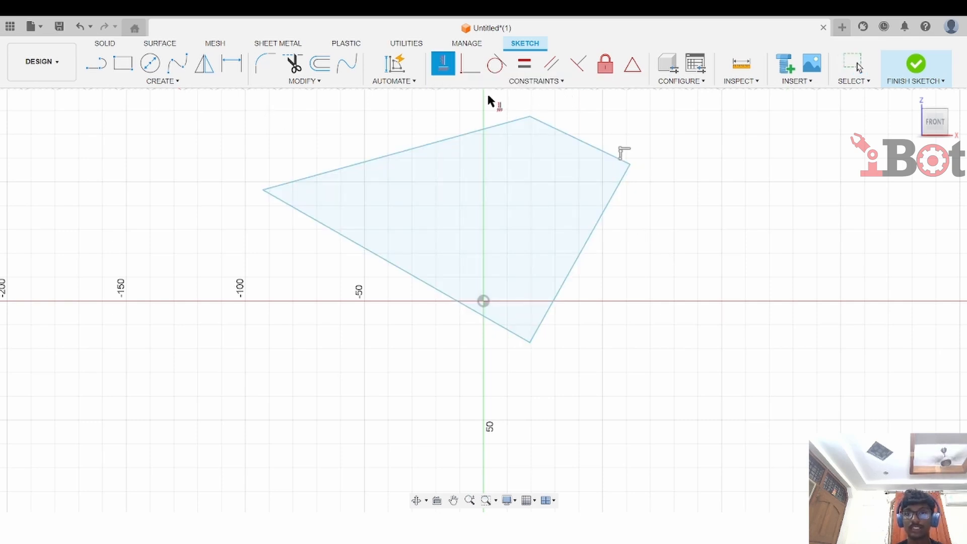
left_click(559, 132)
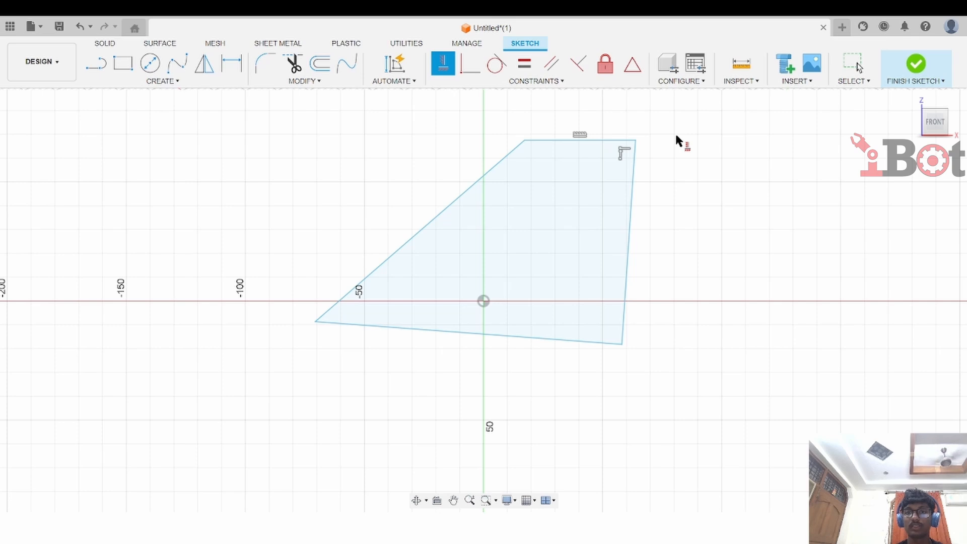
Make the top and right edges perpendicular, and the bottom and left edges perpendicular
left_click(579, 64)
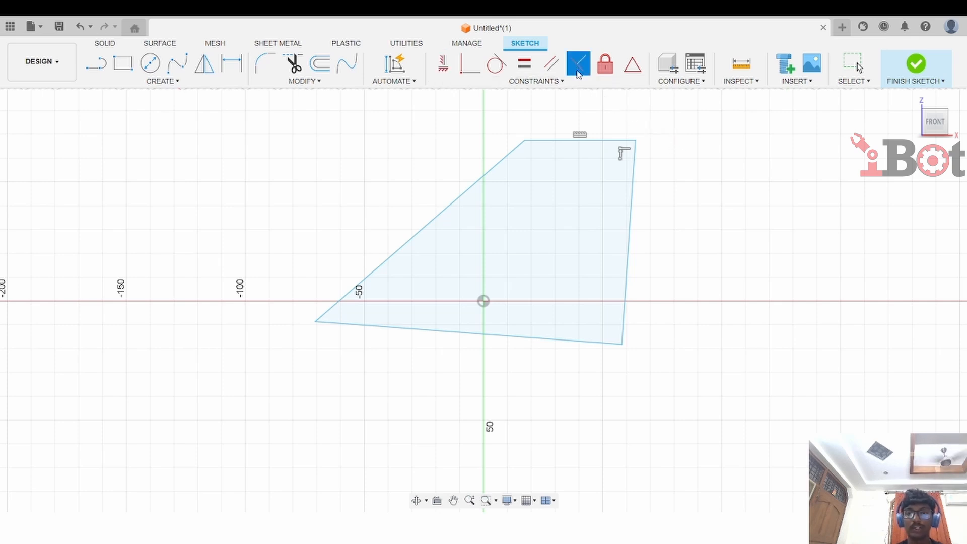
left_click(621, 141)
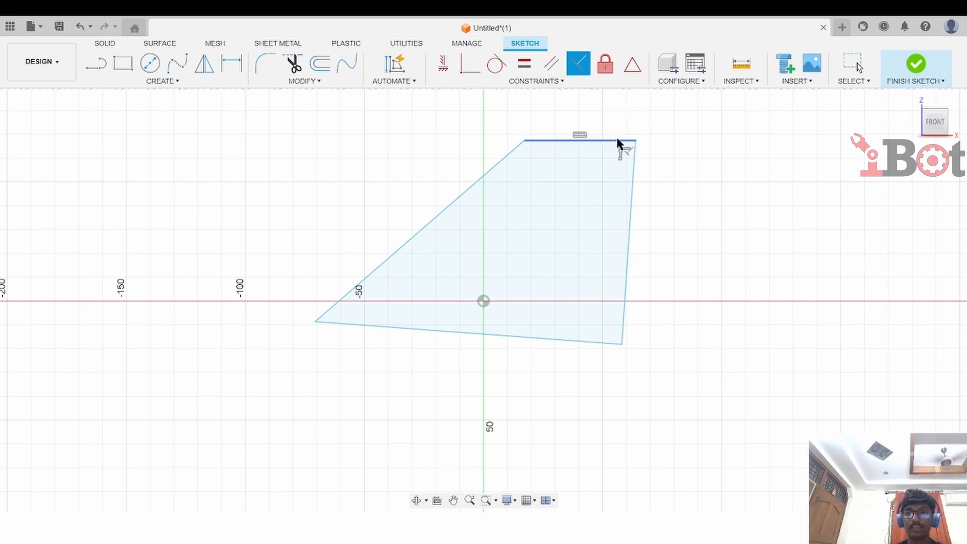
left_click(635, 171)
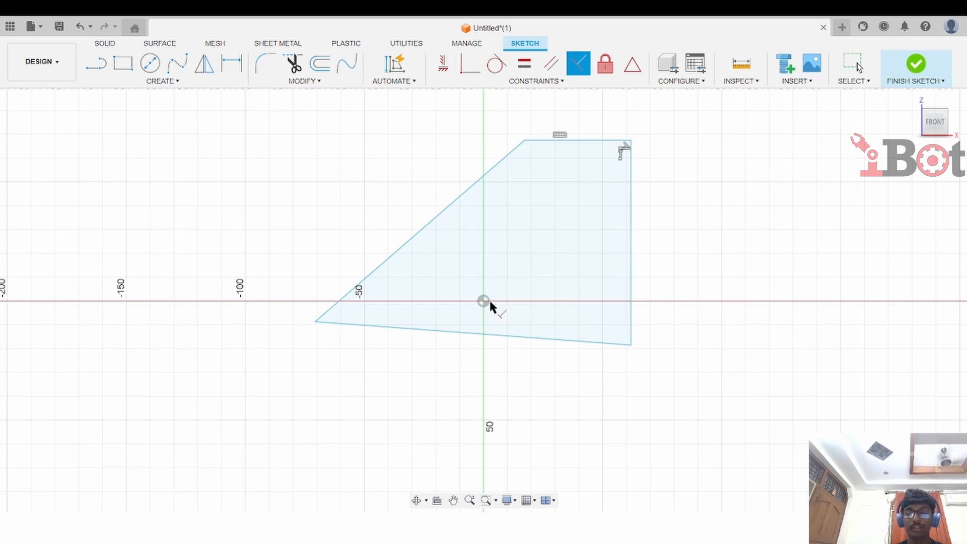
left_click(364, 321)
left_click(353, 289)
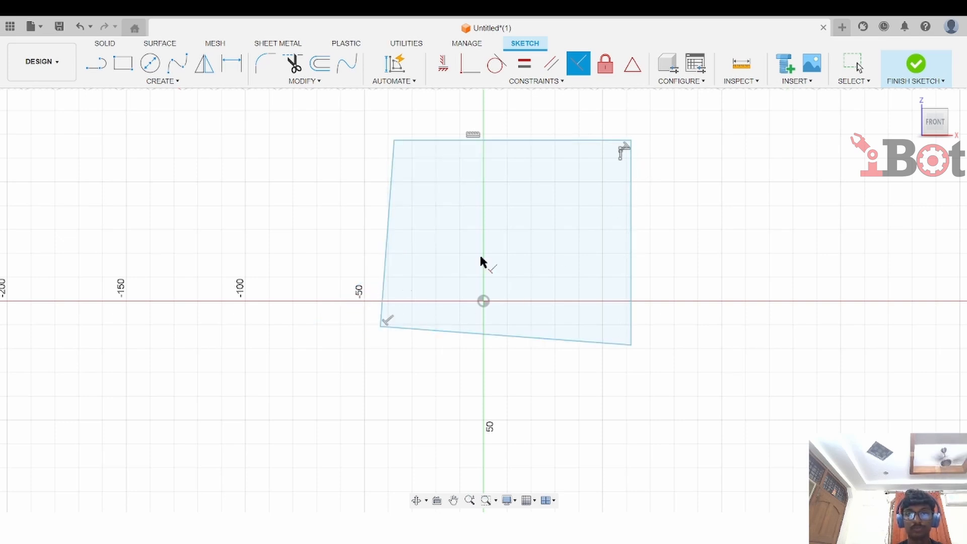
Apply Equal constraints making the top edge and the bottom edge equal to the right edge
left_click(525, 64)
left_click(552, 144)
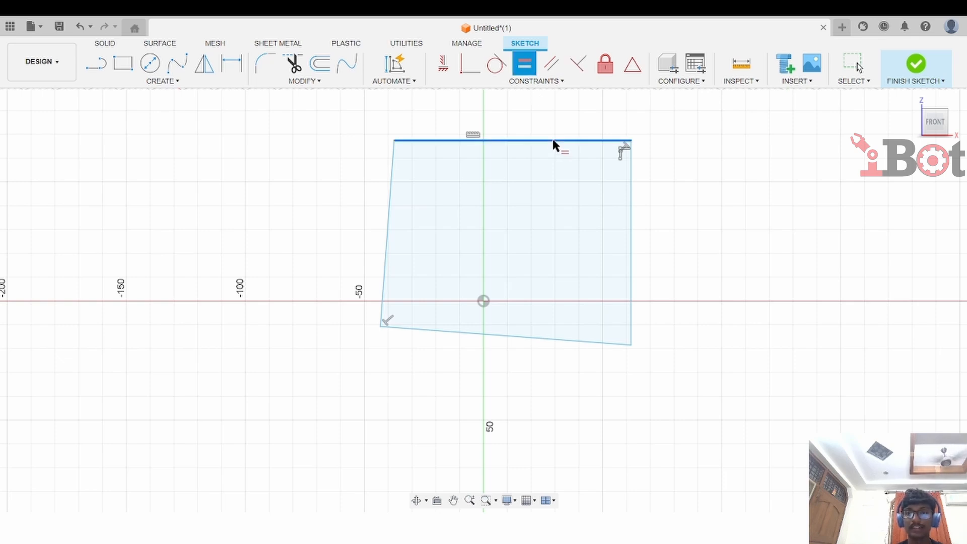
left_click(630, 204)
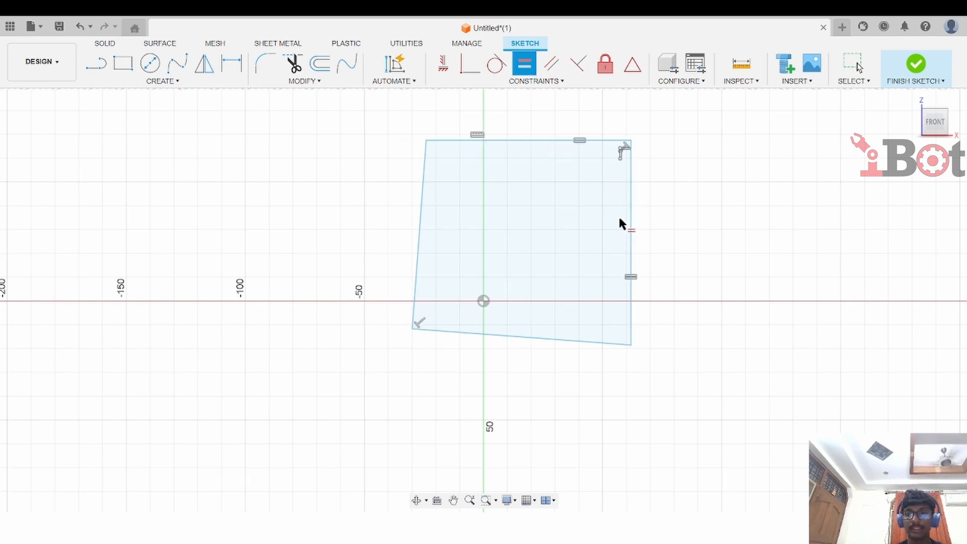
left_click(561, 340)
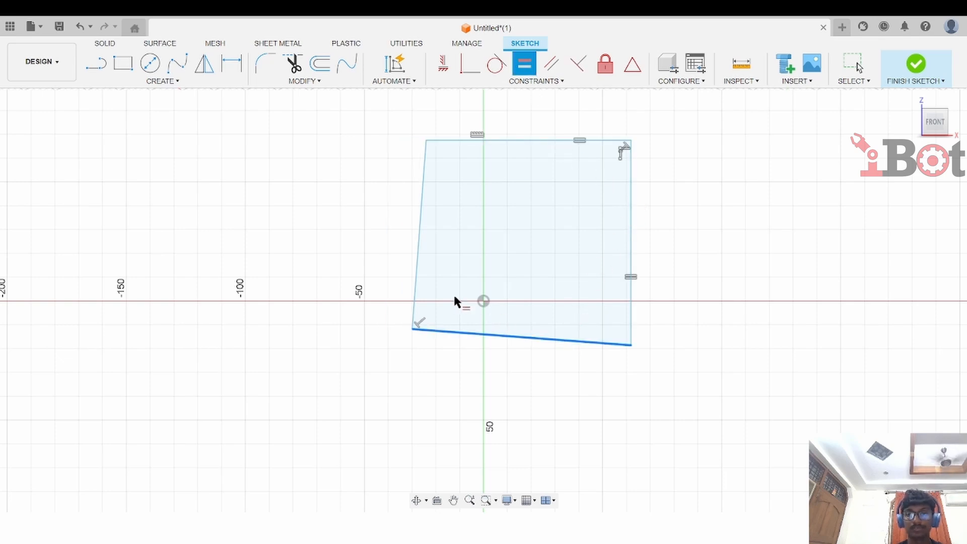
left_click(630, 322)
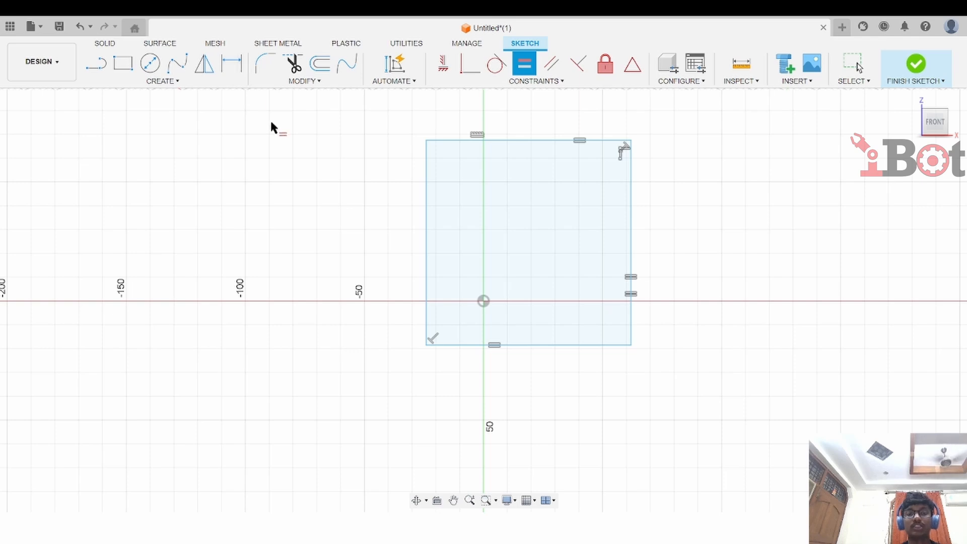
Dimension the right edge's length as 90 mm
key("d")
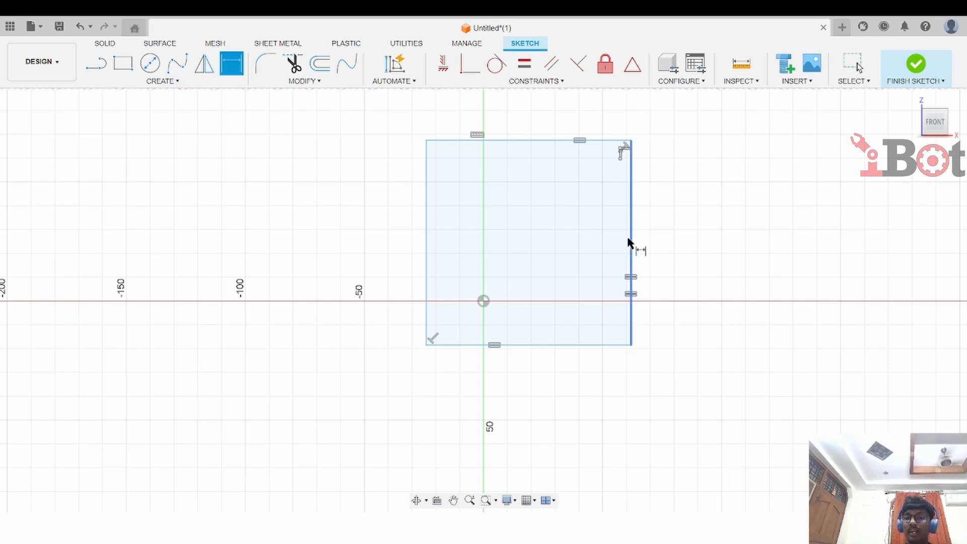
left_click(630, 244)
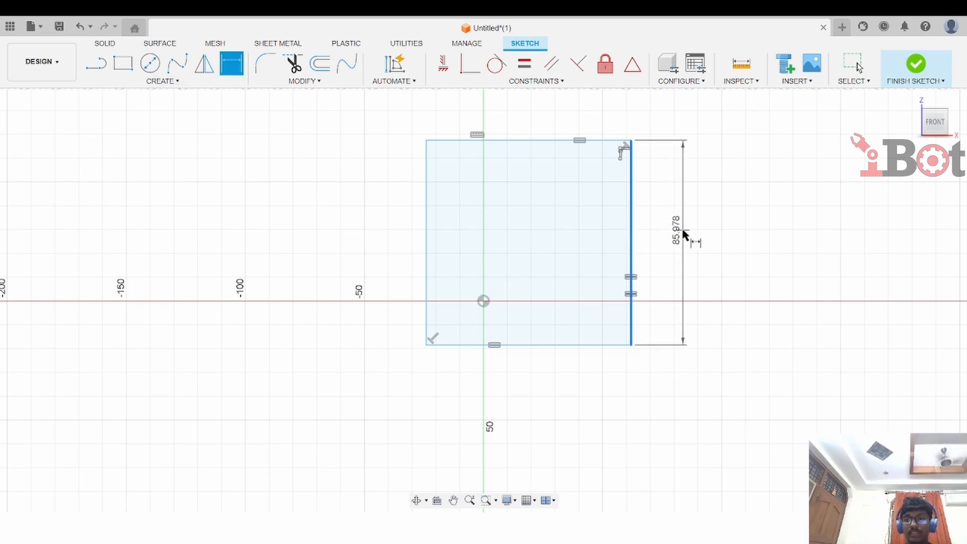
left_click(689, 239)
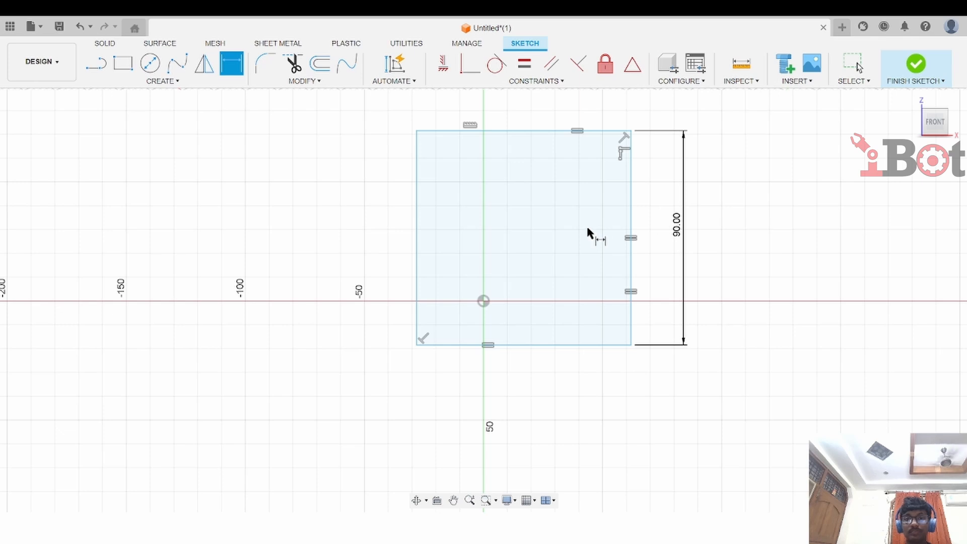
scroll(584, 226, "up", 1)
scroll(584, 226, "down", 2)
middle_click_drag(583, 229, 554, 316)
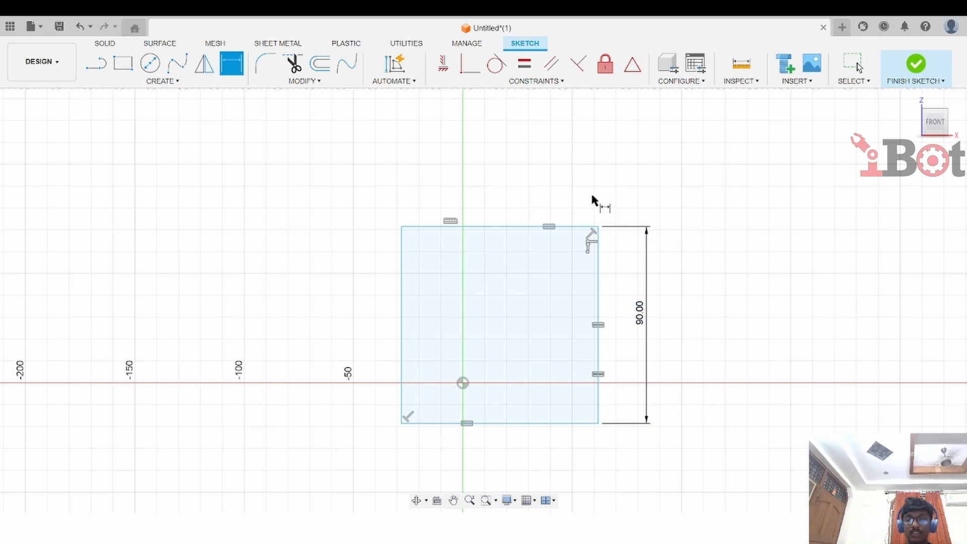
key("Escape")
Constrain the top edge's midpoint to the origin, then finish the sketch
left_click_drag(509, 227, 494, 206)
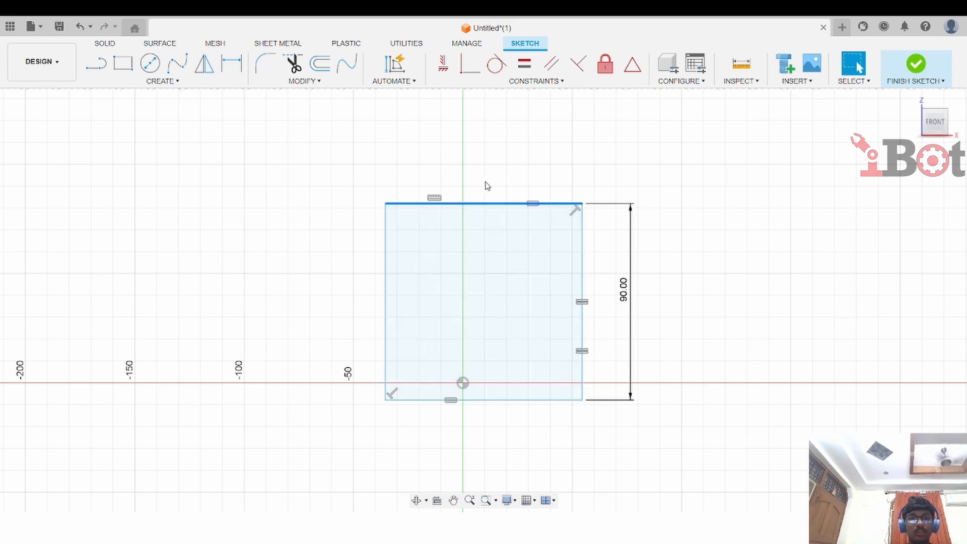
left_click(632, 65)
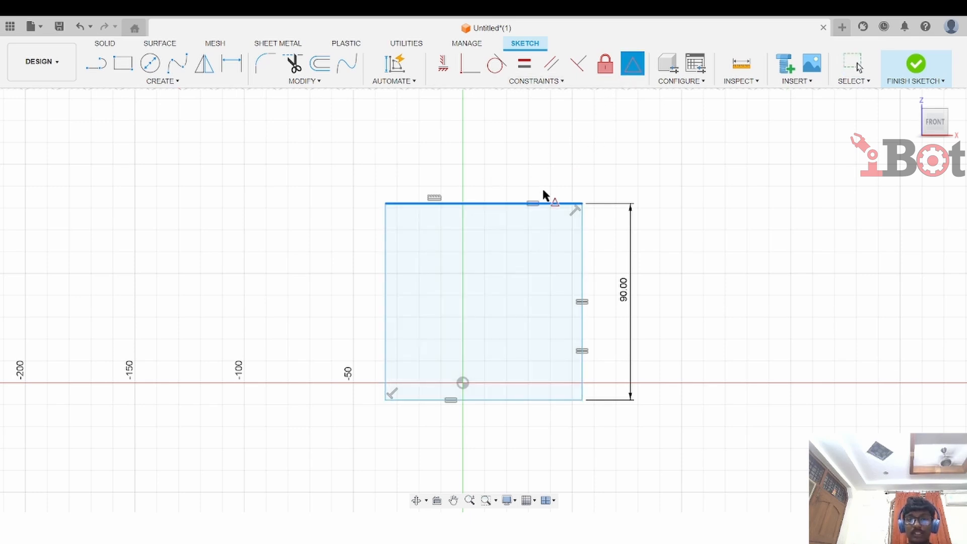
left_click(504, 203)
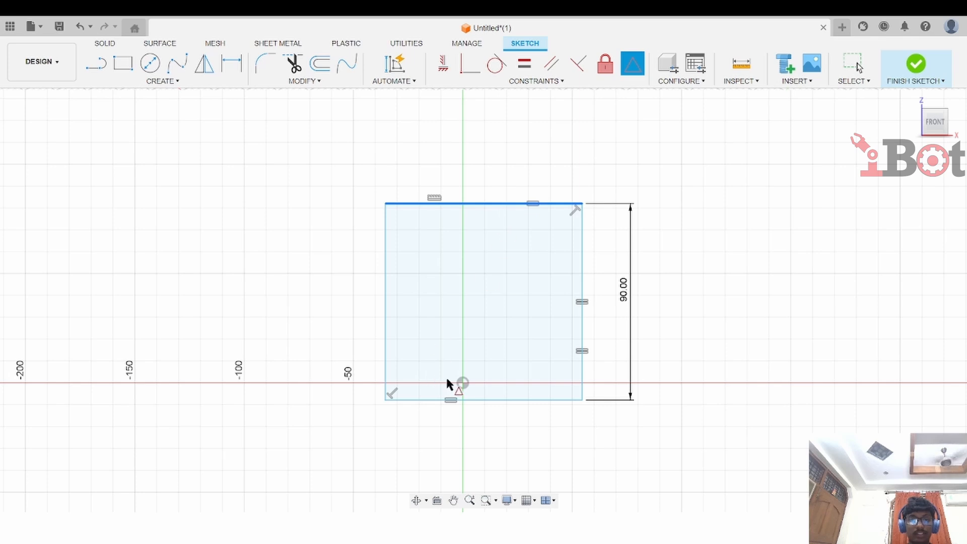
left_click(463, 385)
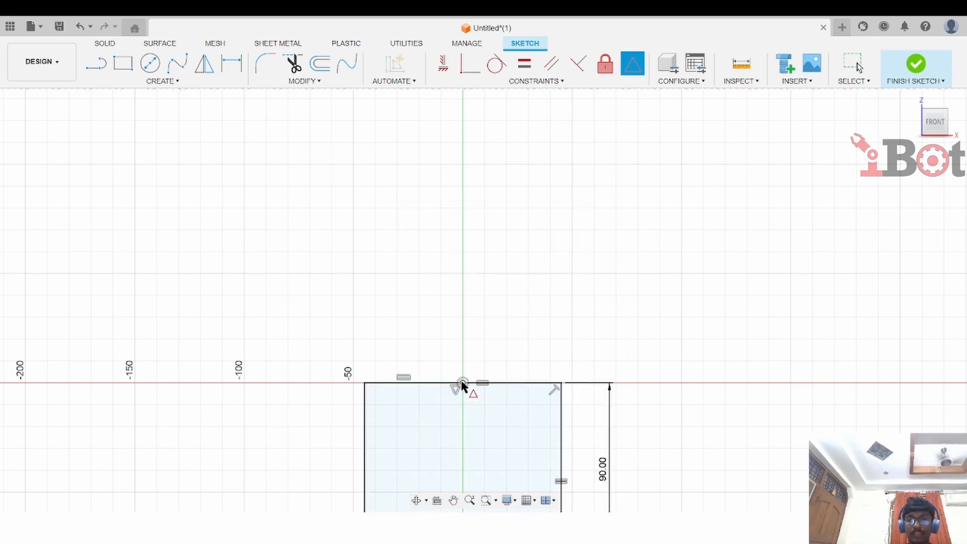
scroll(520, 299, "down", 1)
middle_click_drag(520, 300, 499, 226)
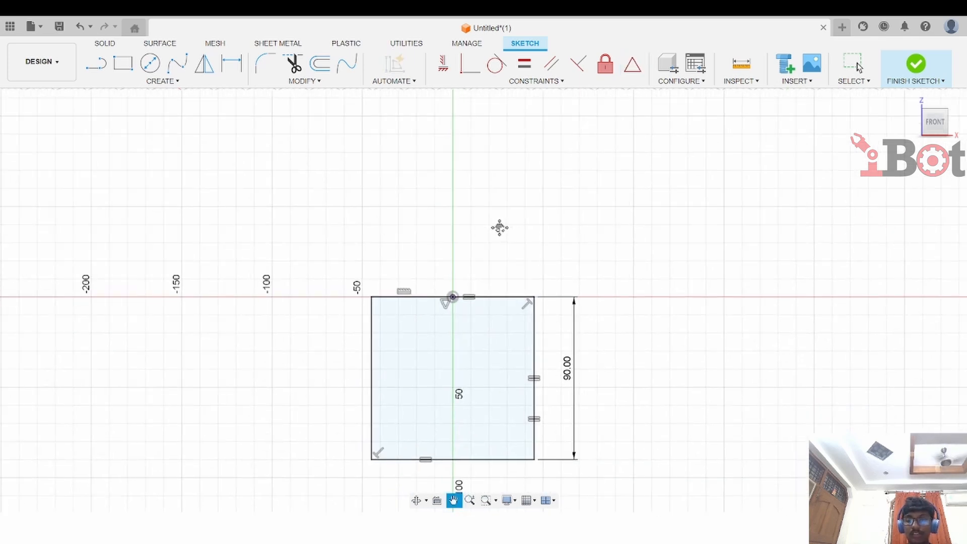
scroll(500, 232, "up", 1)
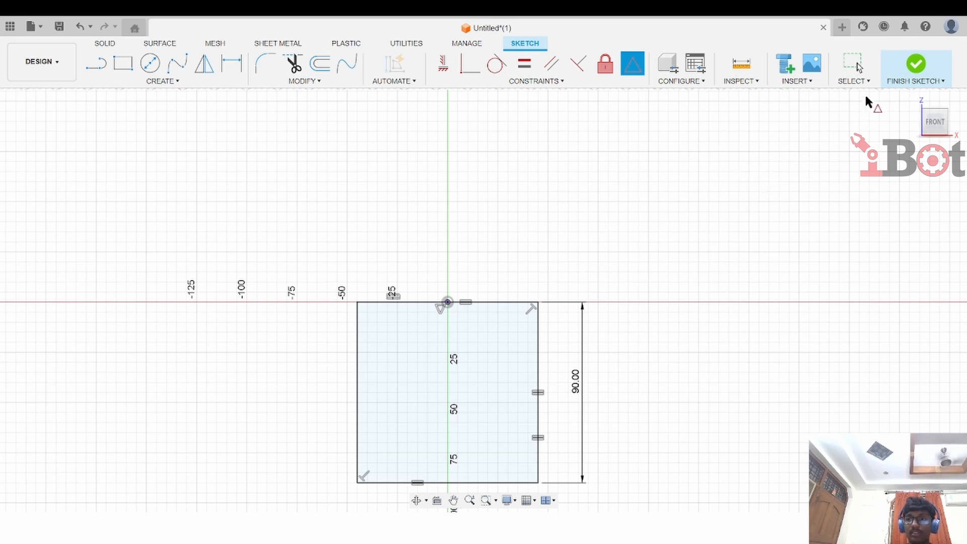
left_click(915, 64)
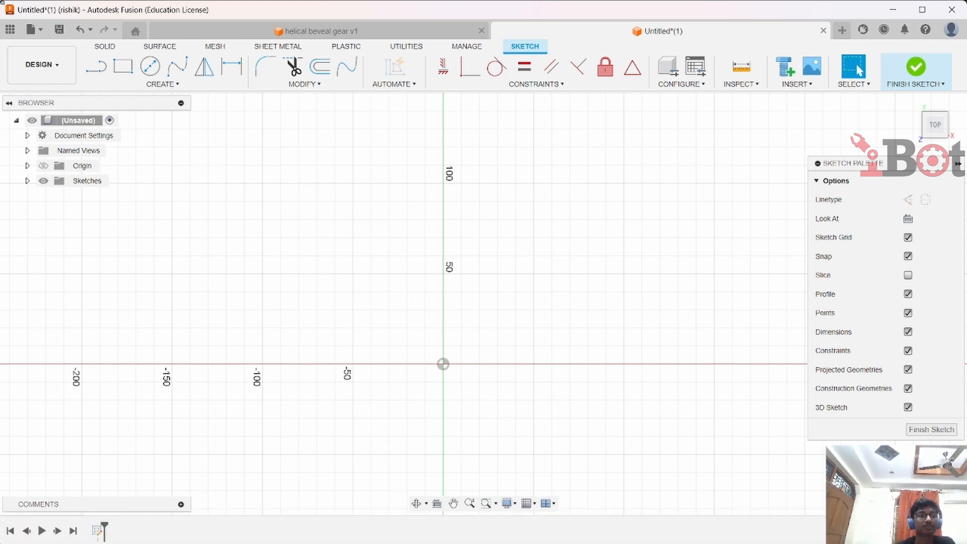
Draw an open polyline of several connected segments with the Line tool above the horizontal axis
left_click(100, 79)
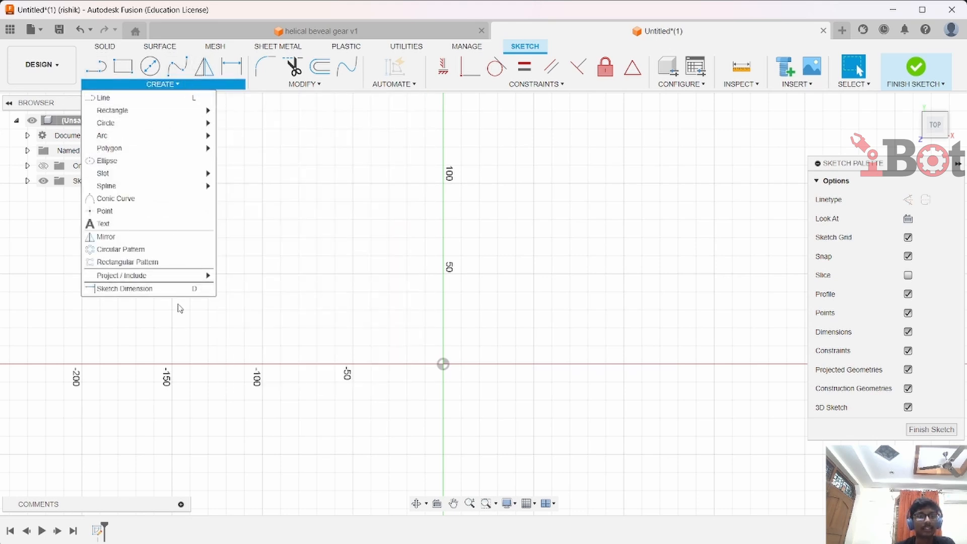
left_click(185, 98)
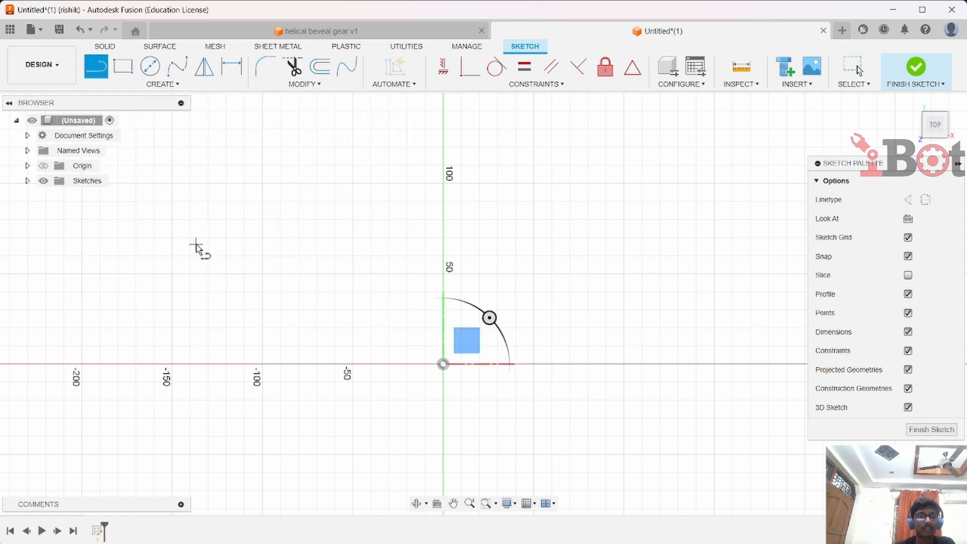
left_click(196, 246)
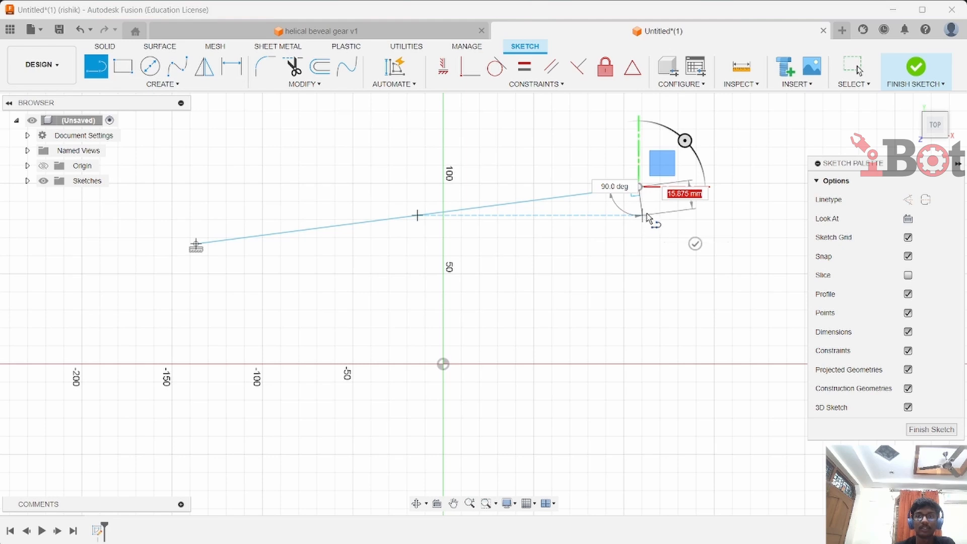
left_click(668, 300)
left_click(597, 337)
left_click(468, 354)
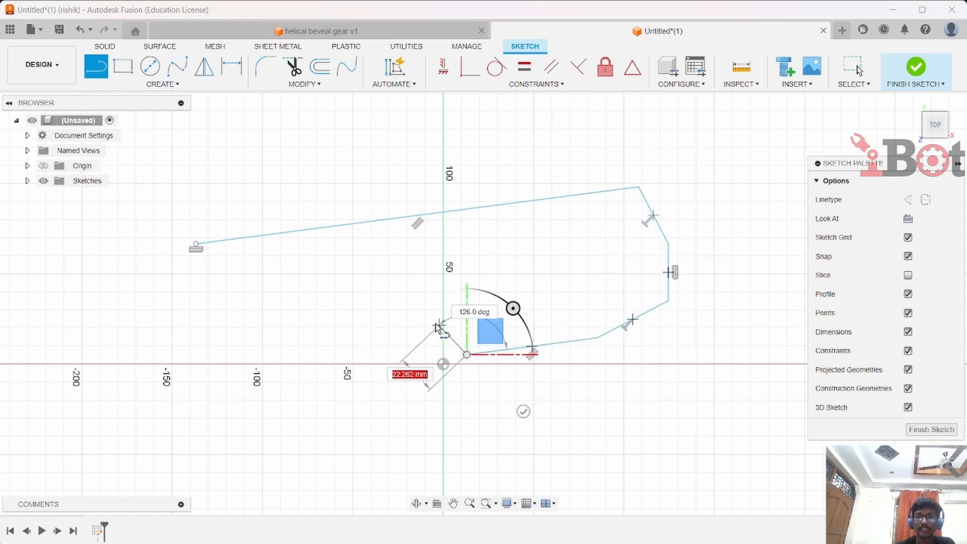
left_click(377, 308)
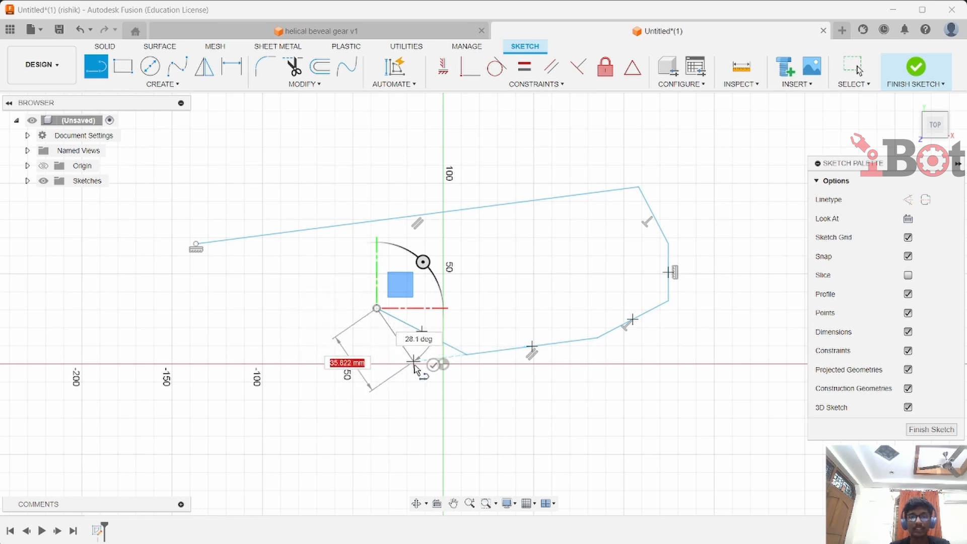
key("Escape")
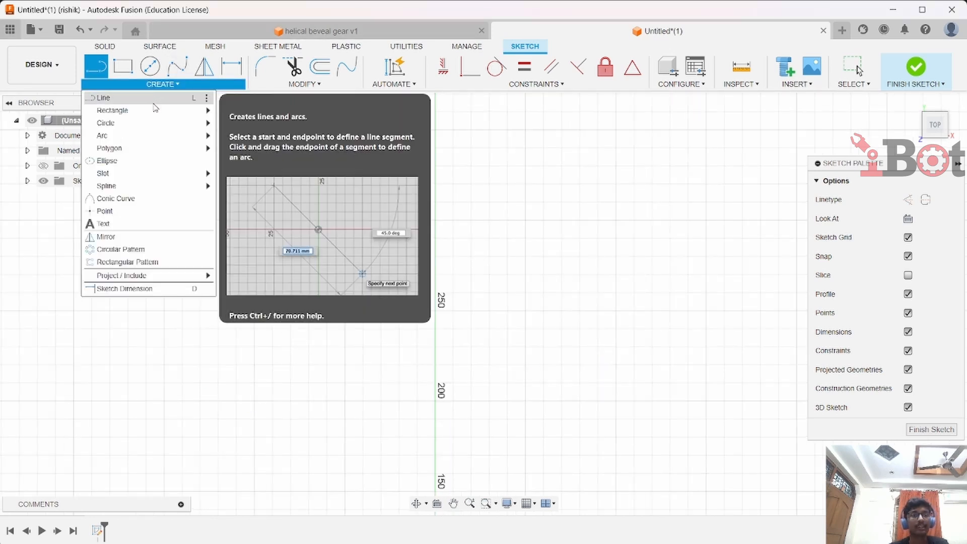
Draw a 2-point rectangle about 60 by 40 mm in the empty area left of the vertical axis
mouse_move(154, 112)
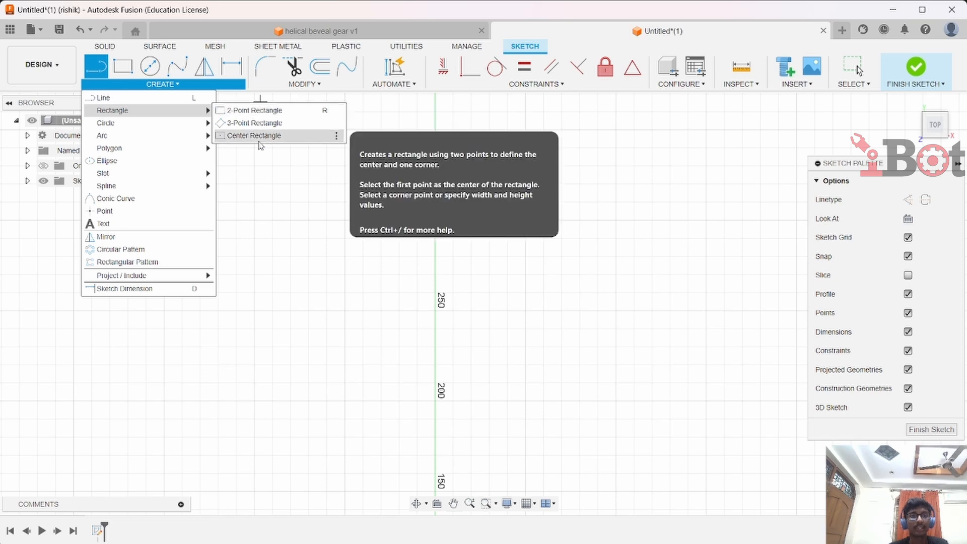
left_click(262, 110)
left_click(185, 156)
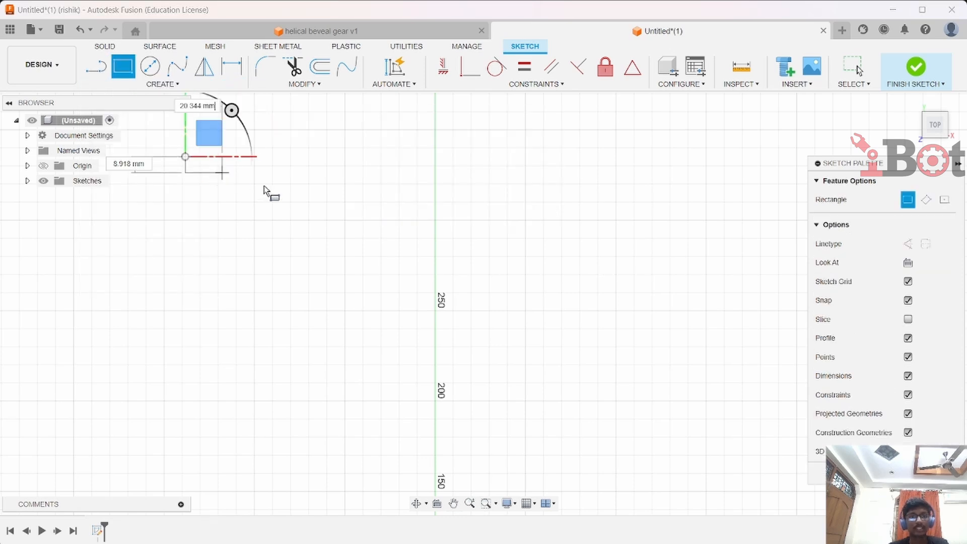
left_click(293, 229)
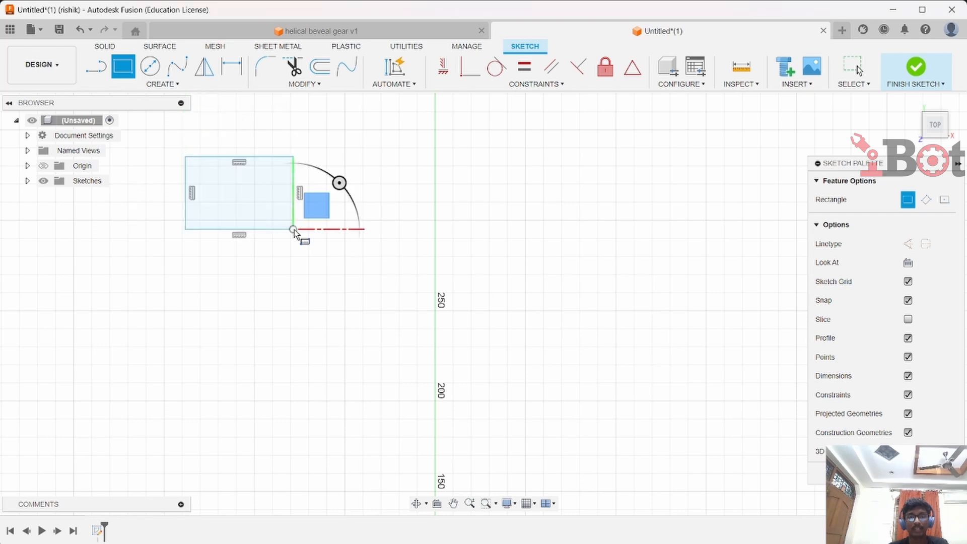
Draw a center rectangle 100 mm wide and 50 mm tall, centred right of the vertical axis
left_click(163, 84)
mouse_move(112, 111)
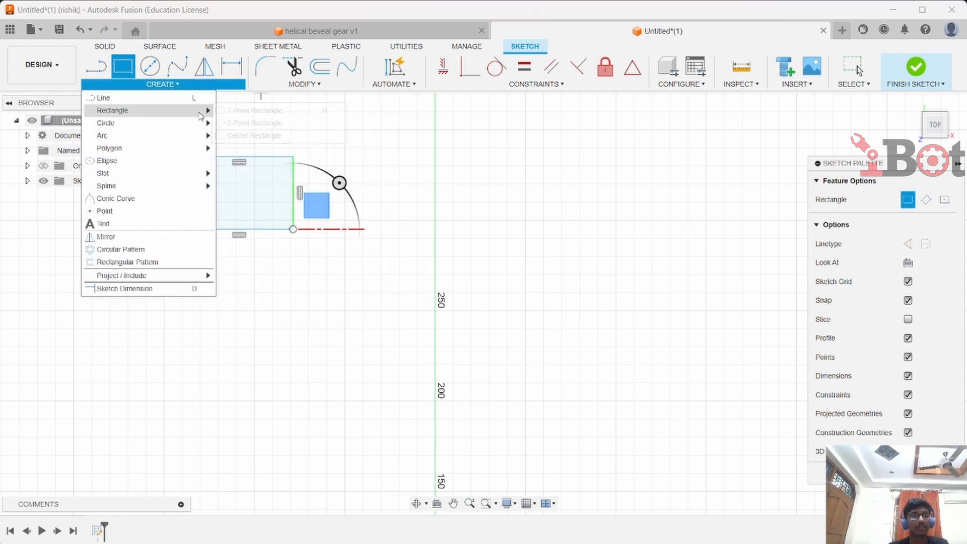
left_click(258, 139)
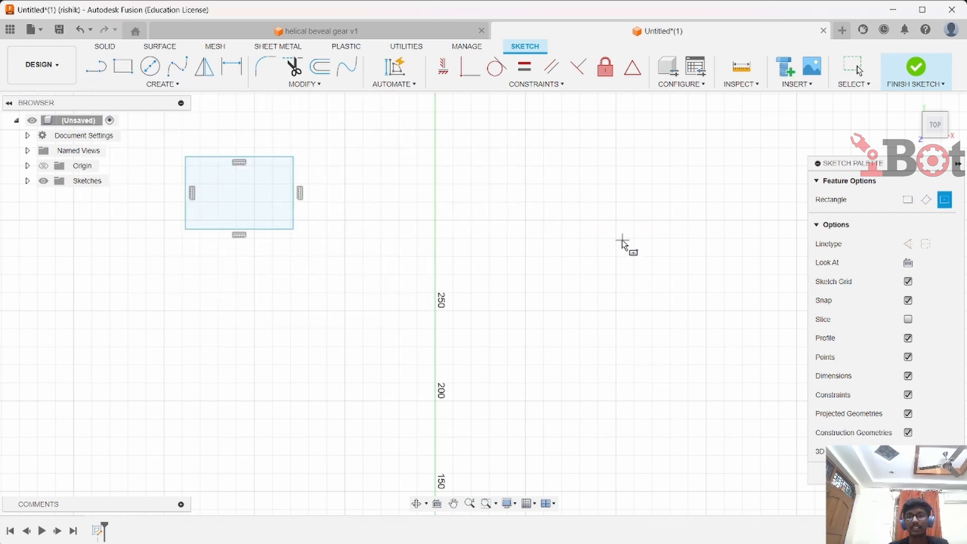
left_click(605, 222)
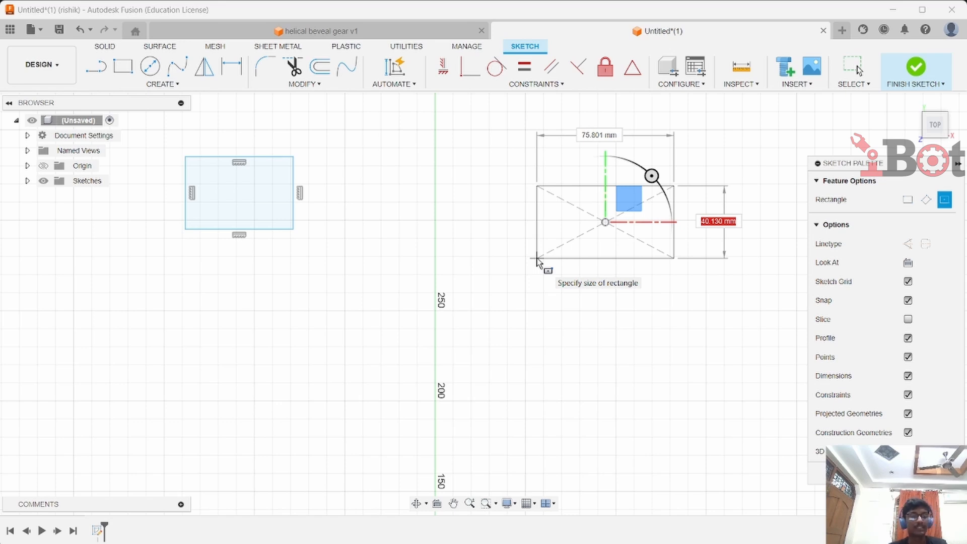
key("Tab")
key("Tab")
key("Tab")
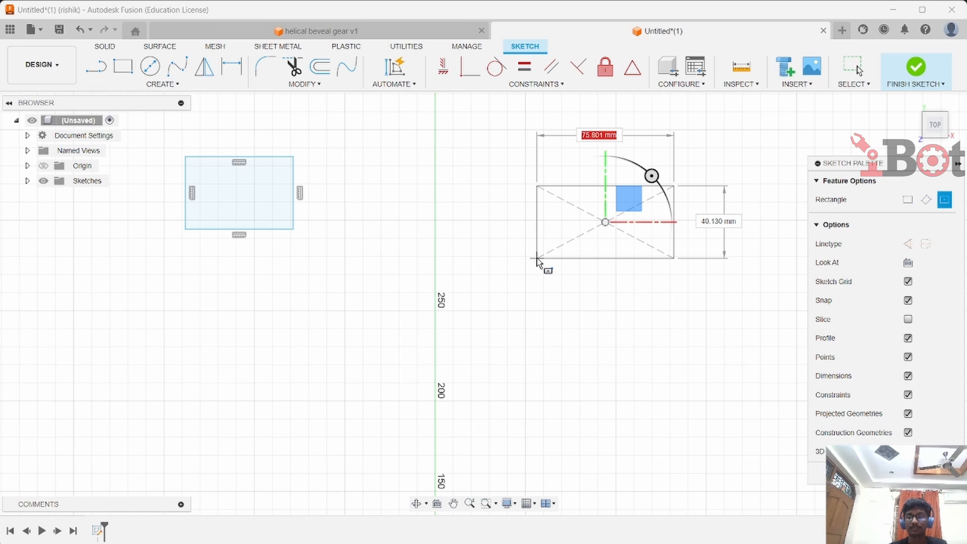
type("100")
key("Tab")
type("50")
key("Tab")
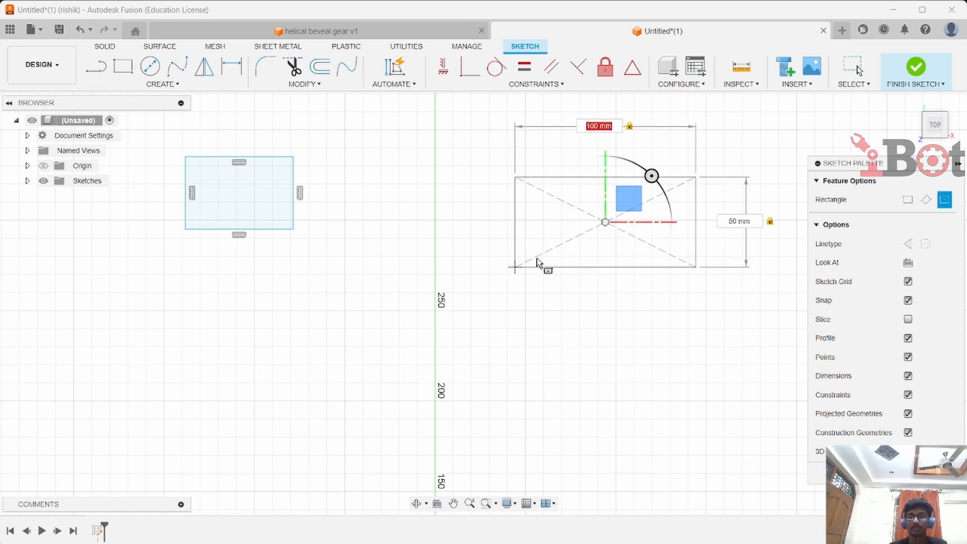
key("Return")
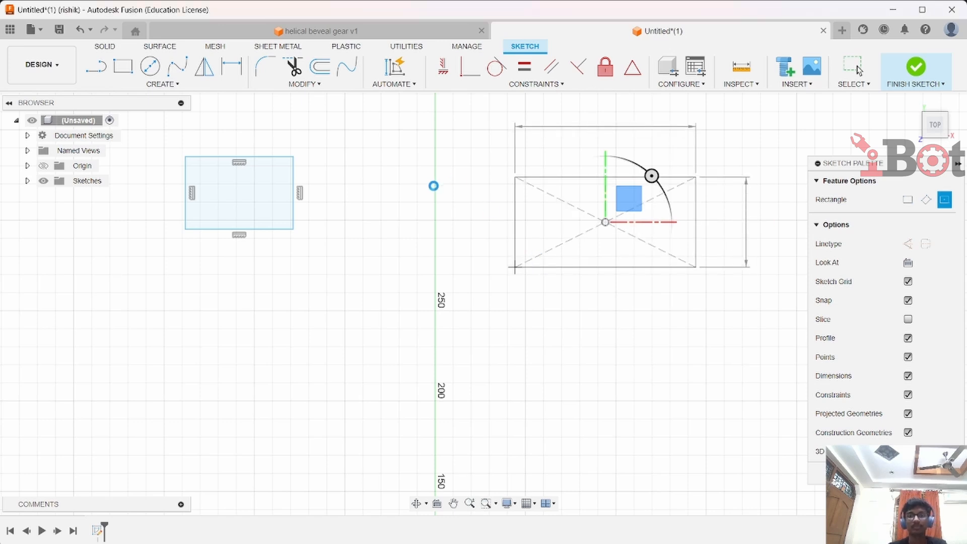
key("Escape")
Draw a center-diameter circle about 72 mm across below the first rectangle
left_click(172, 84)
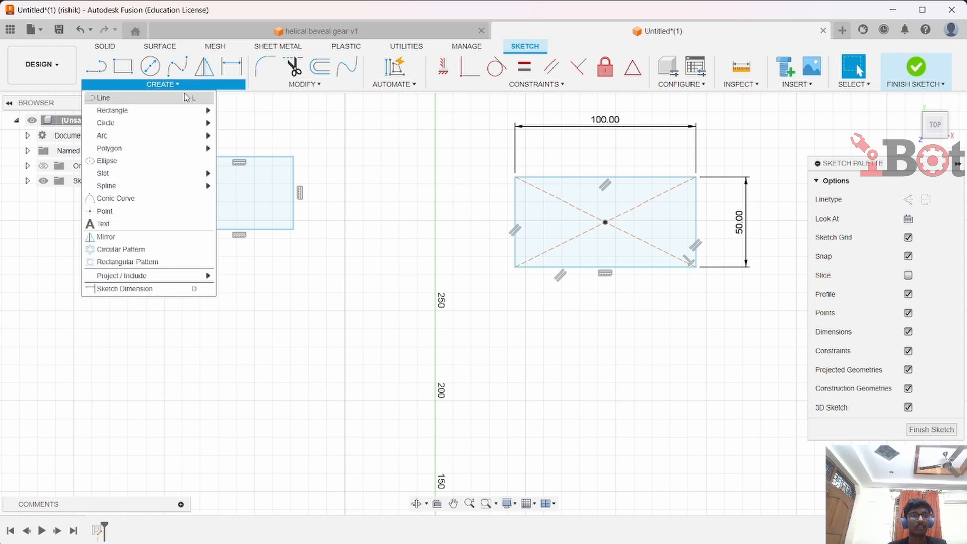
mouse_move(146, 126)
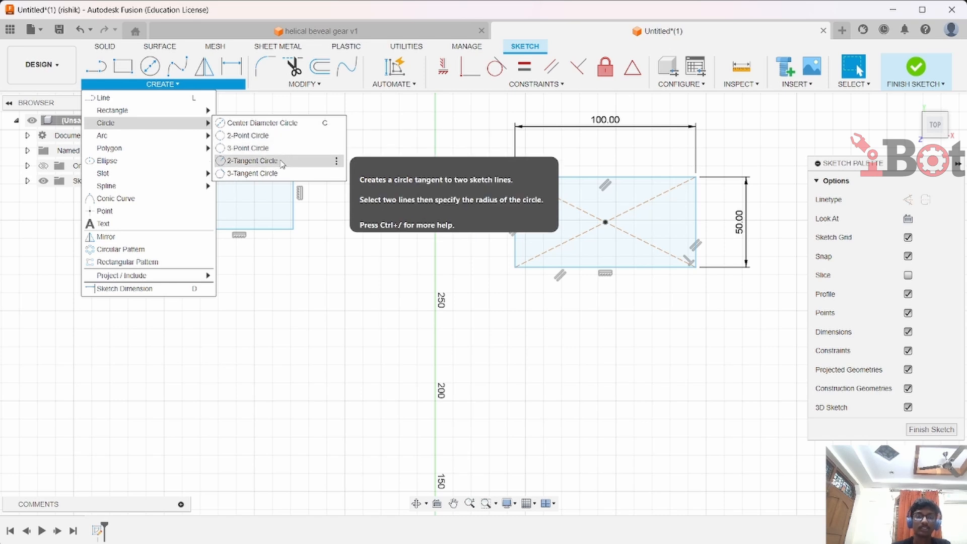
left_click(272, 124)
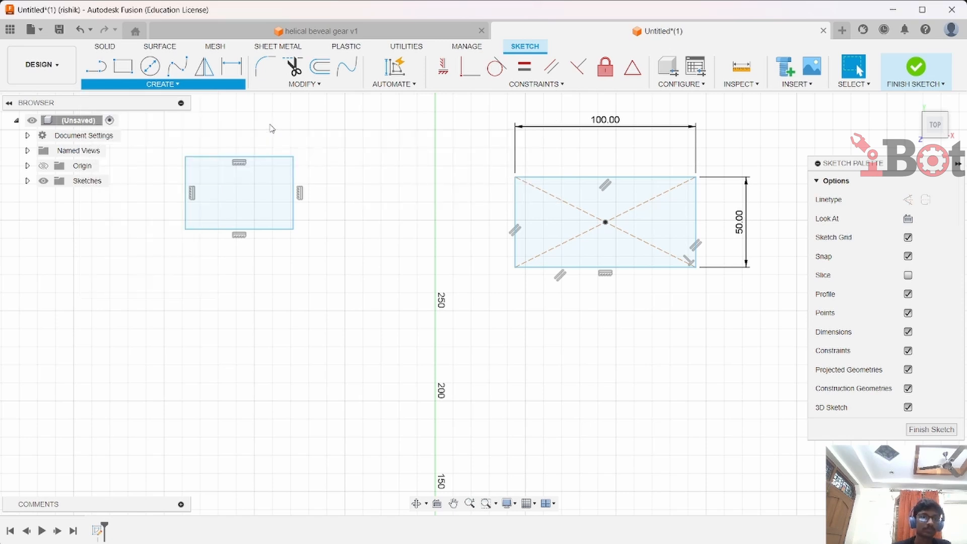
left_click(239, 371)
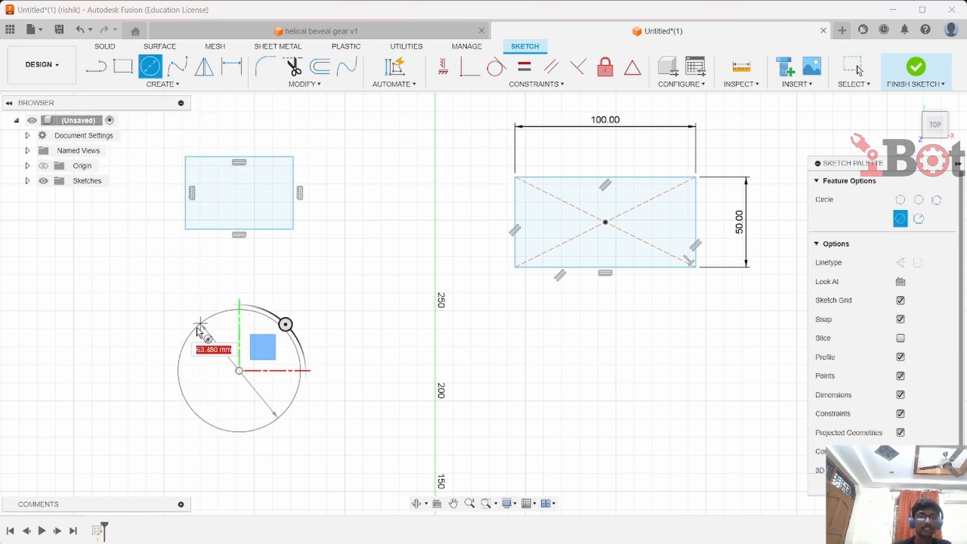
left_click(175, 371)
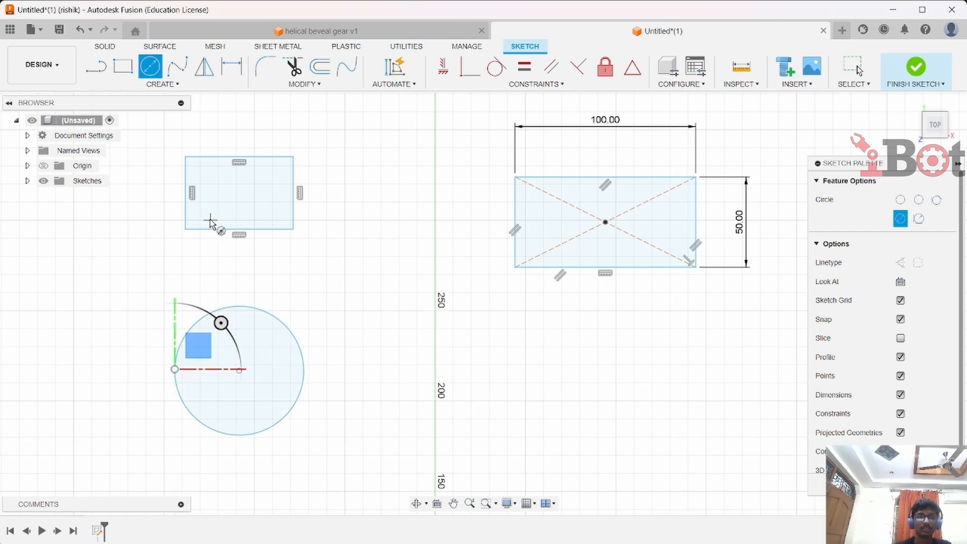
Draw a 2-point circle from a point on the vertical axis to the center rectangle's lower-left corner
left_click(163, 84)
mouse_move(177, 123)
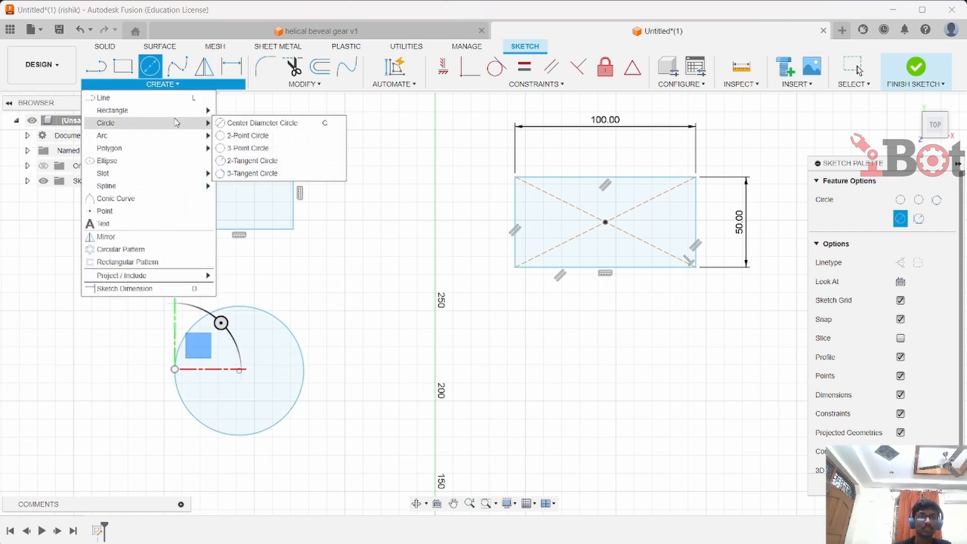
left_click(262, 147)
left_click(436, 335)
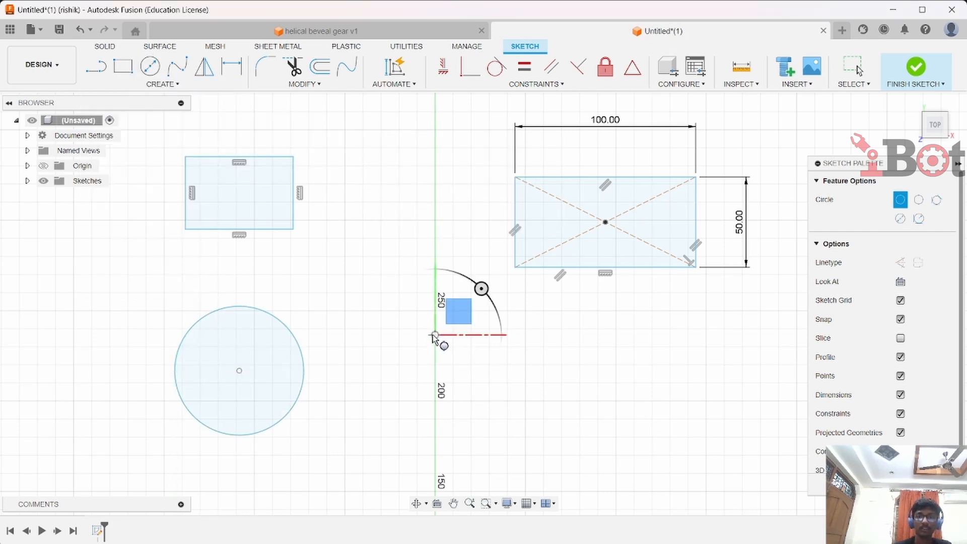
left_click(515, 268)
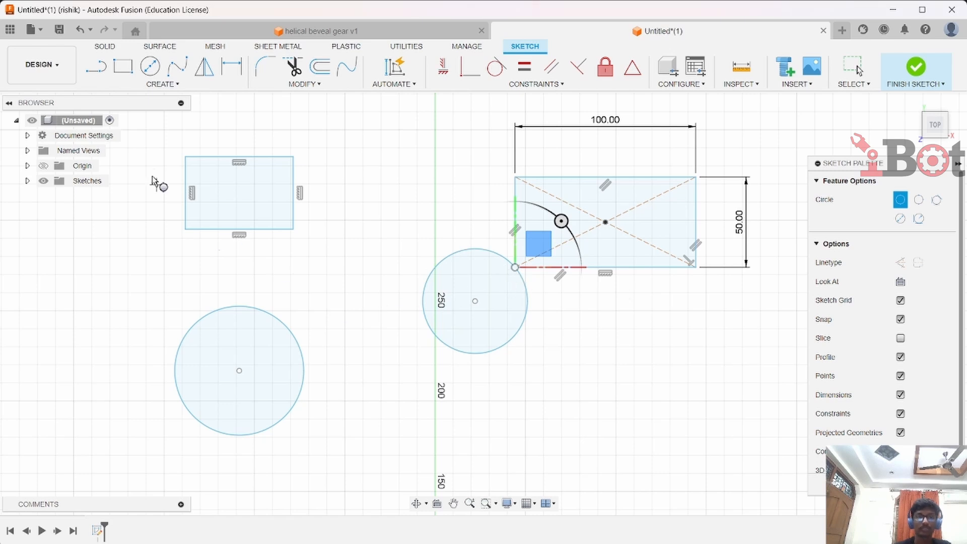
Draw another circle about 63 mm in diameter below the 2-point circle
left_click(173, 84)
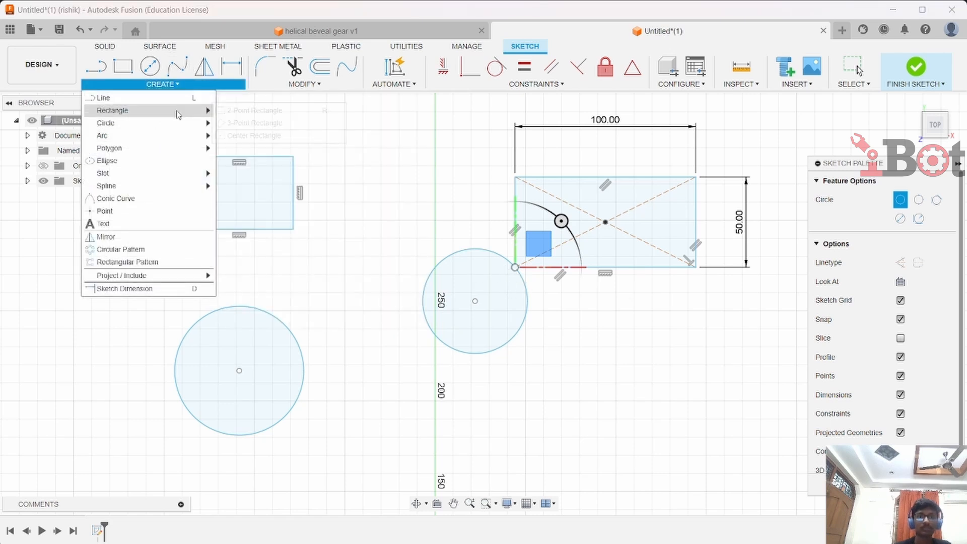
mouse_move(167, 110)
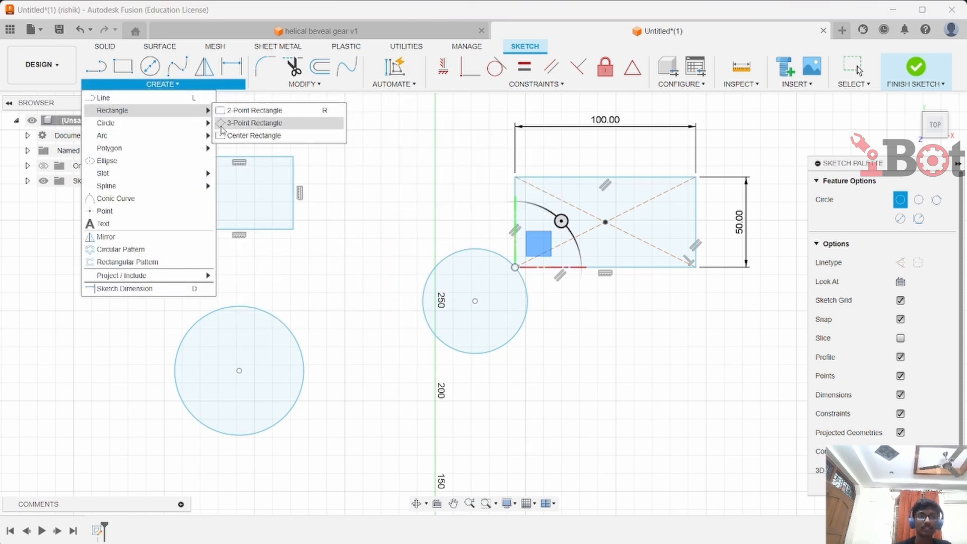
left_click(242, 136)
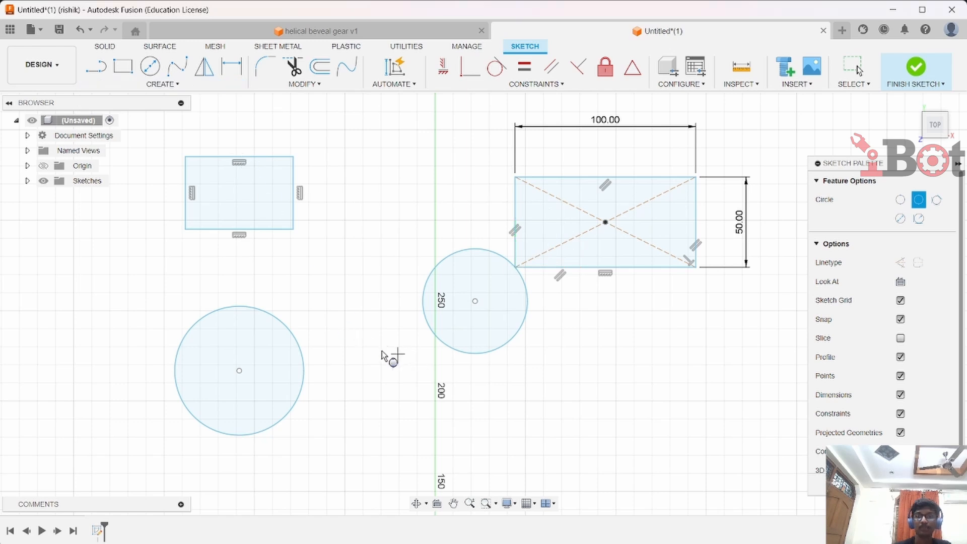
left_click(593, 384)
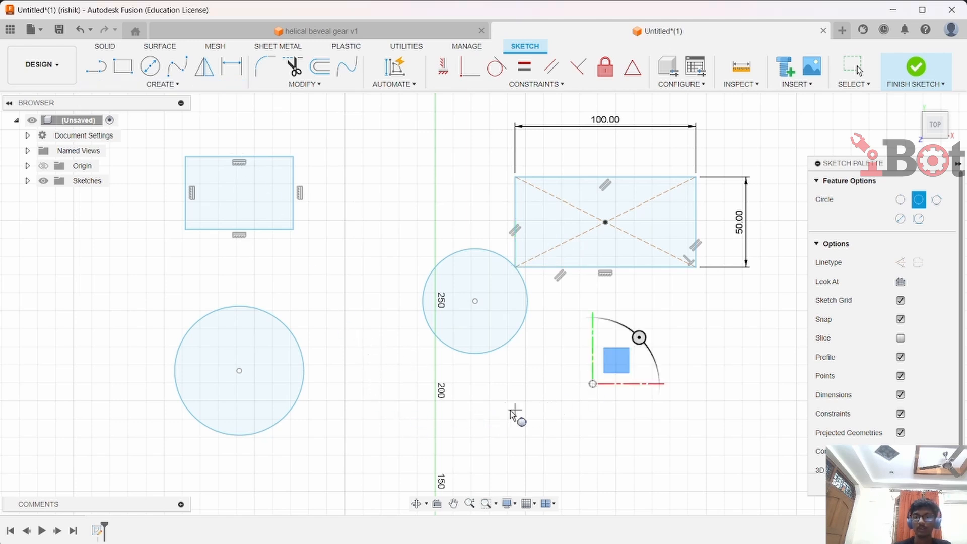
left_click(569, 462)
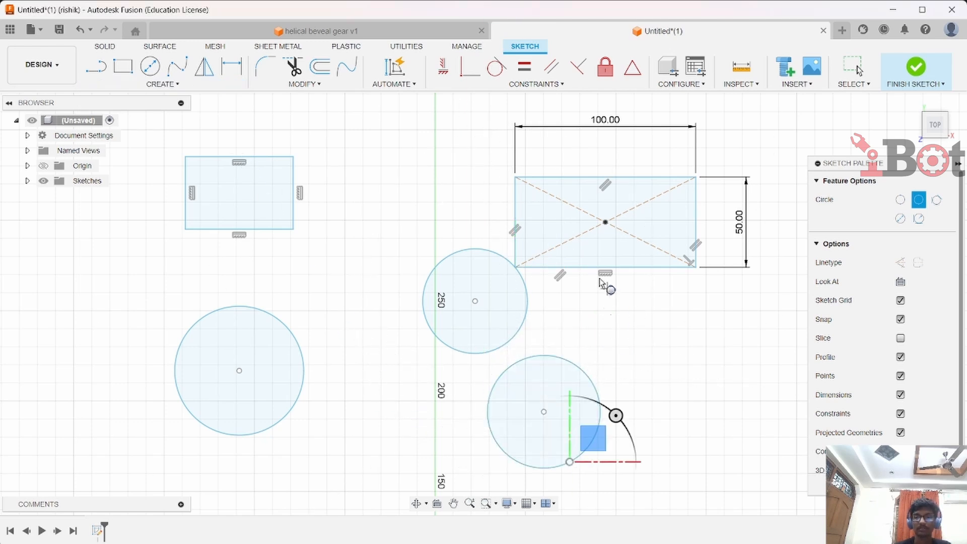
Draw a 3-tangent circle touching the bottom, left and top edges of the center rectangle
left_click(174, 84)
mouse_move(179, 124)
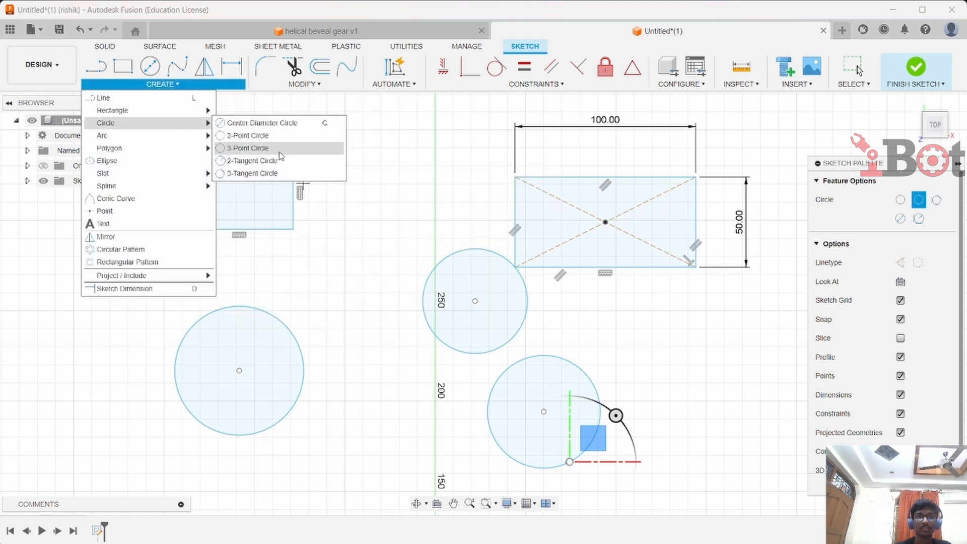
left_click(270, 179)
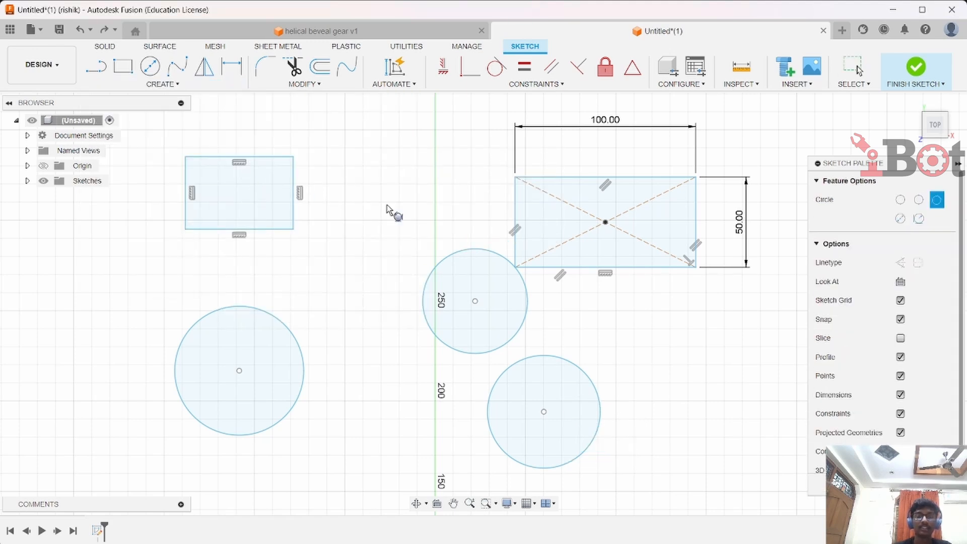
left_click(553, 267)
left_click(516, 212)
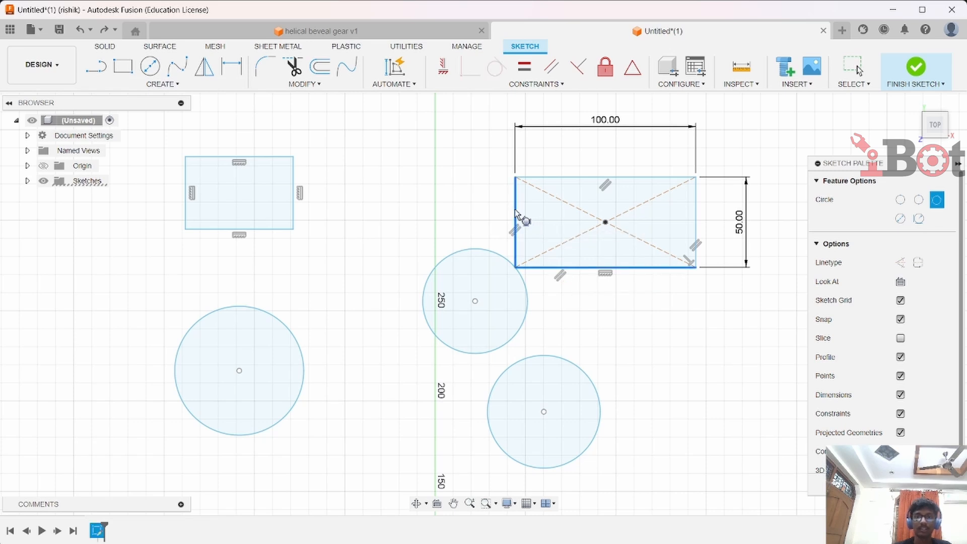
left_click(550, 181)
Draw two connected lines forming a V that opens to the left, and delete the stray short segment at its lower end
scroll(604, 399, "down", 1)
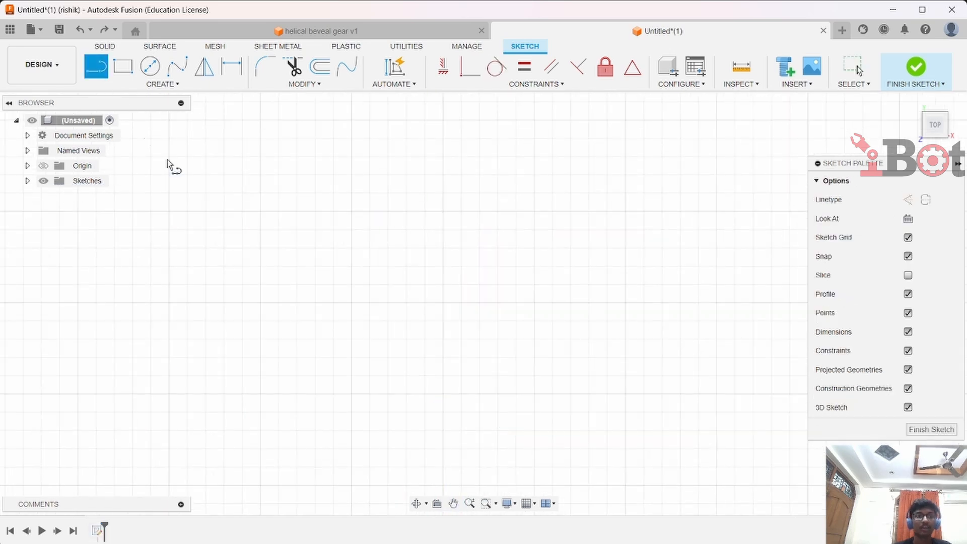
left_click(227, 151)
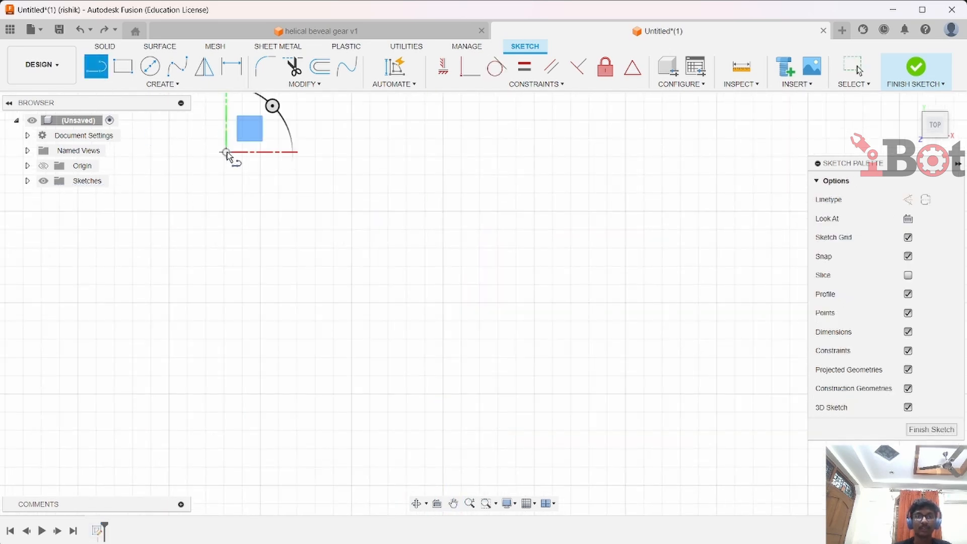
left_click(413, 273)
left_click(226, 418)
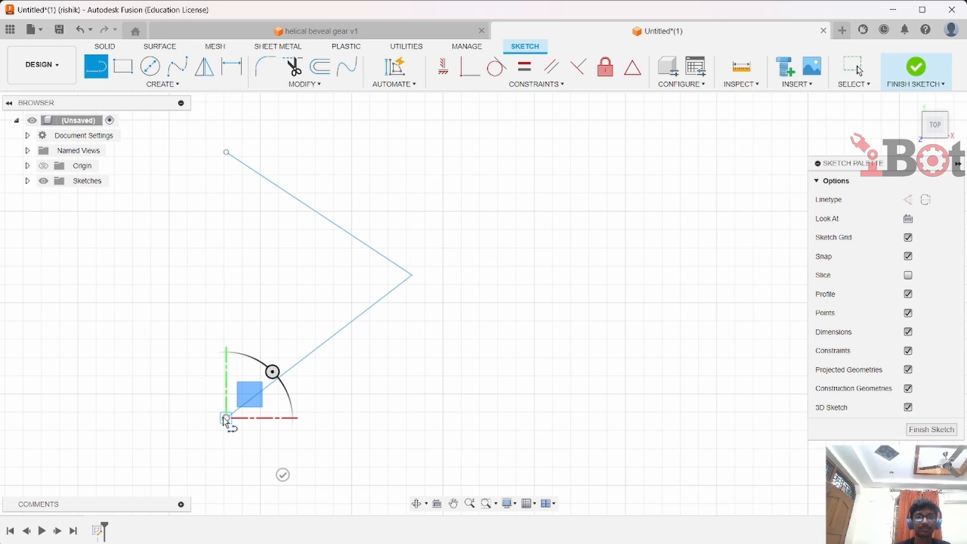
left_click(250, 383)
key("Escape")
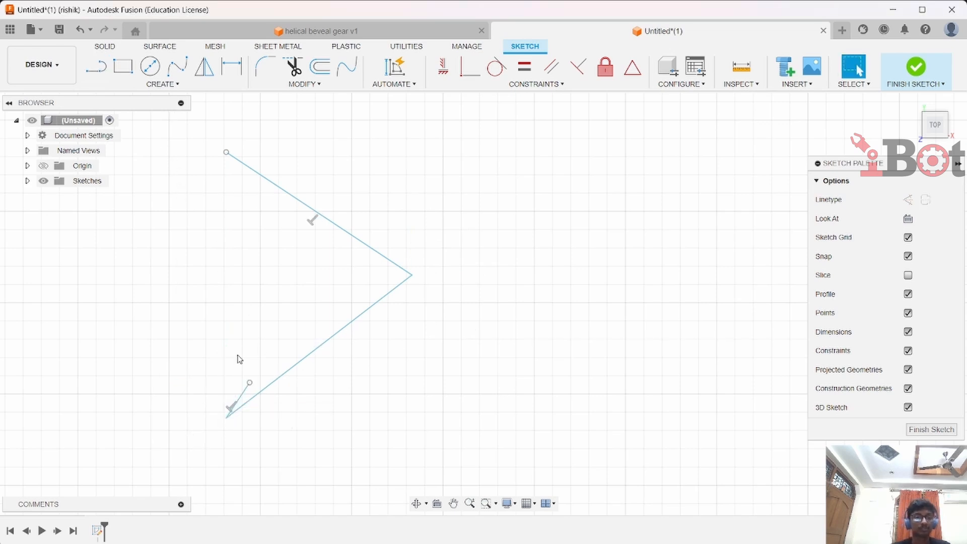
left_click(244, 398)
key("Delete")
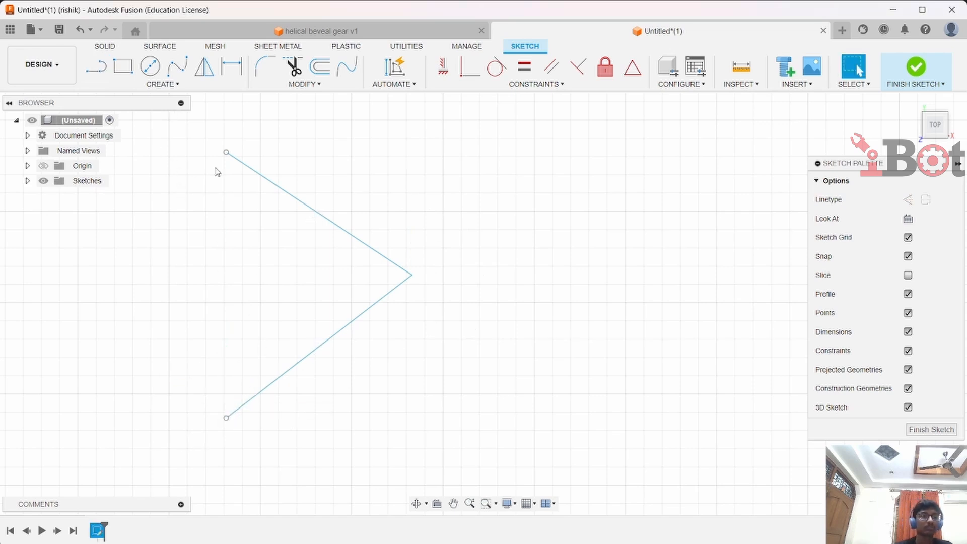
Draw a 2-tangent circle tangent to both lines of the V
left_click(121, 84)
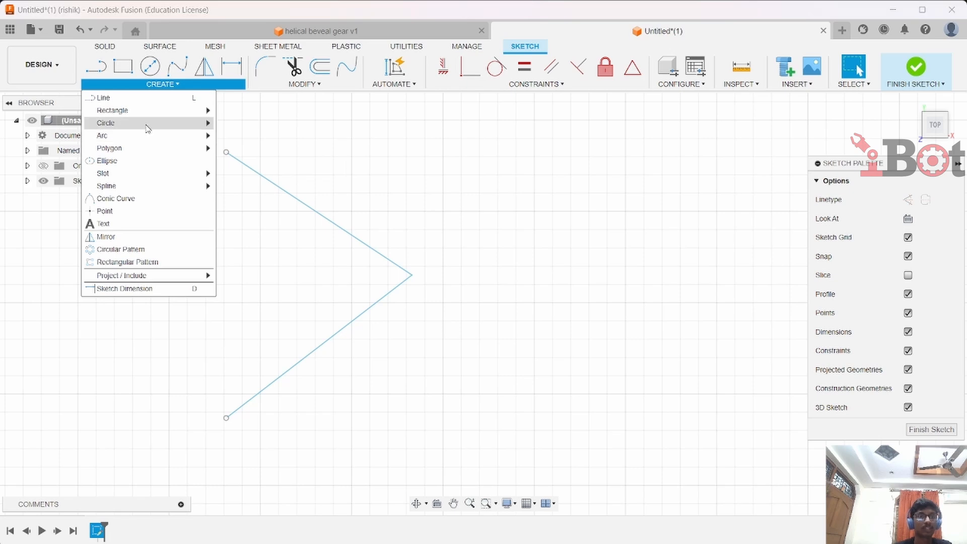
mouse_move(146, 124)
left_click(252, 161)
left_click(300, 202)
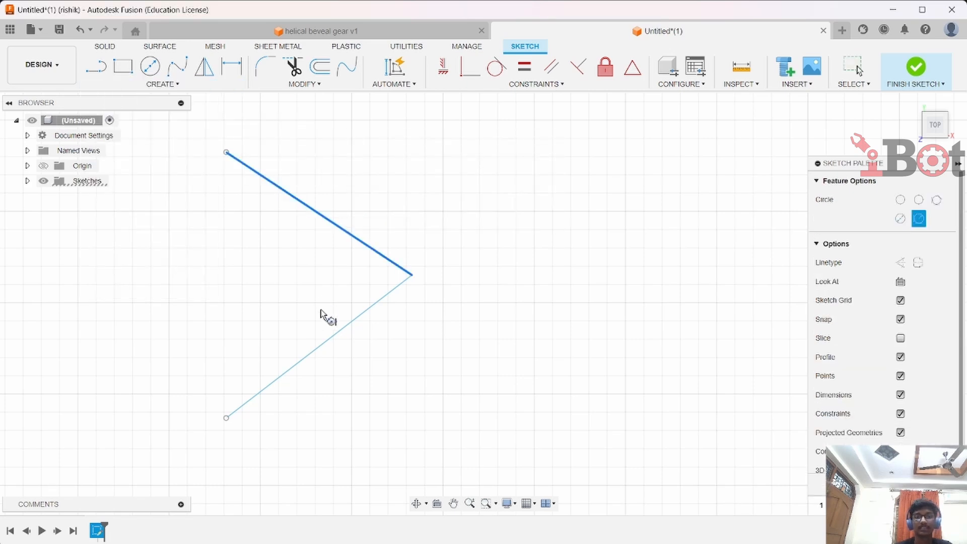
left_click(332, 337)
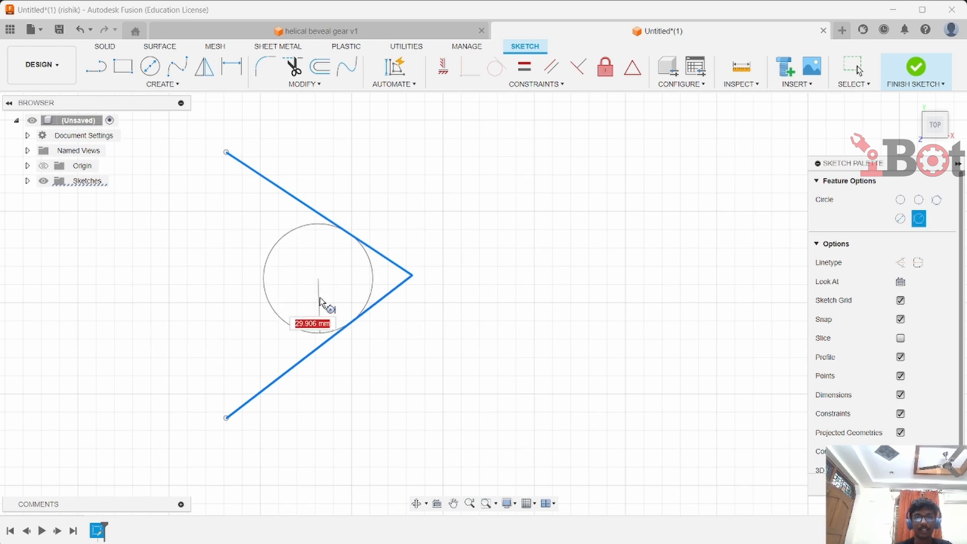
left_click(283, 303)
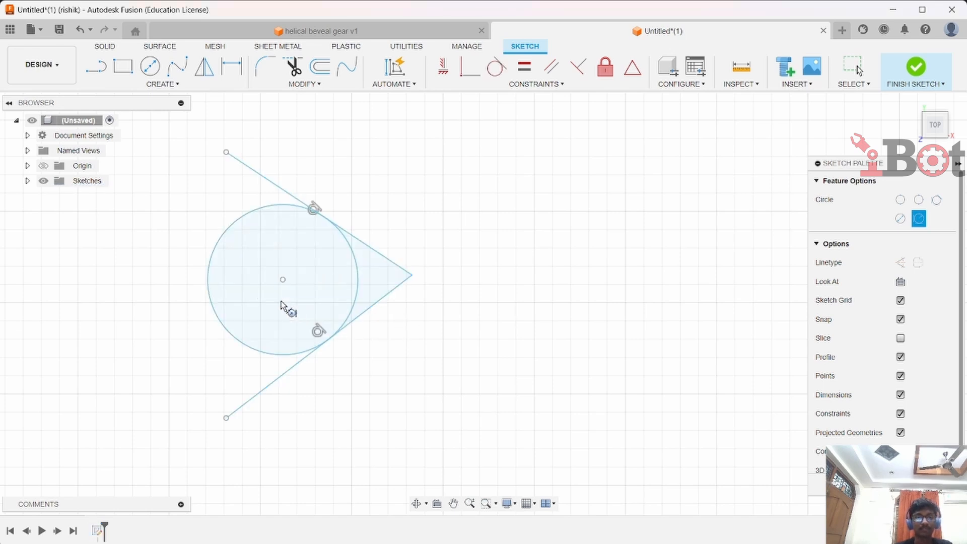
Trim away both line ends of the V that extend beyond their tangent points on the circle
left_click(300, 69)
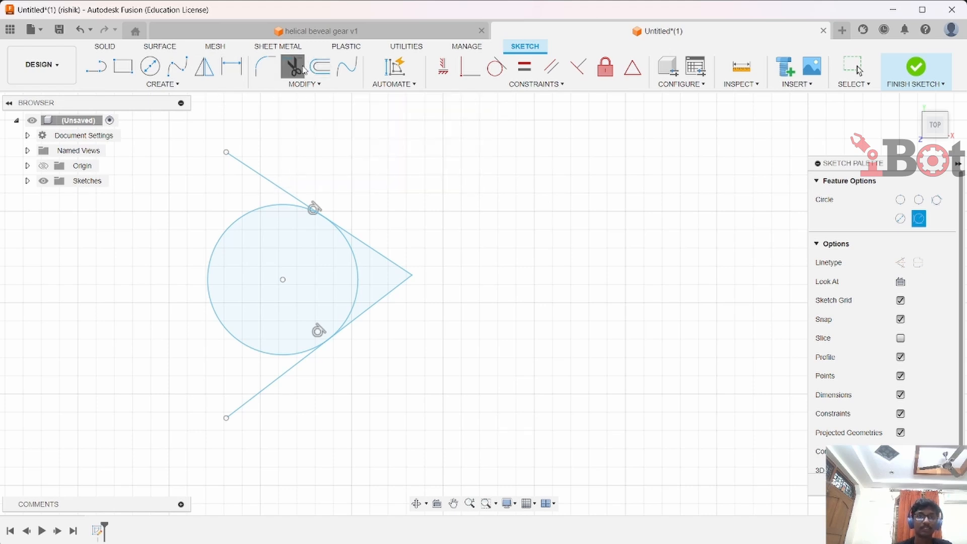
left_click(244, 171)
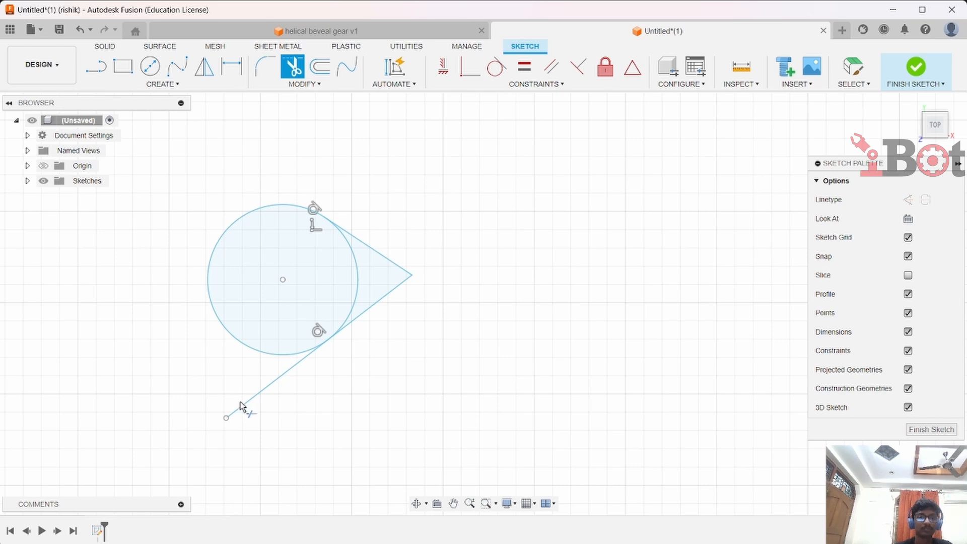
left_click(243, 407)
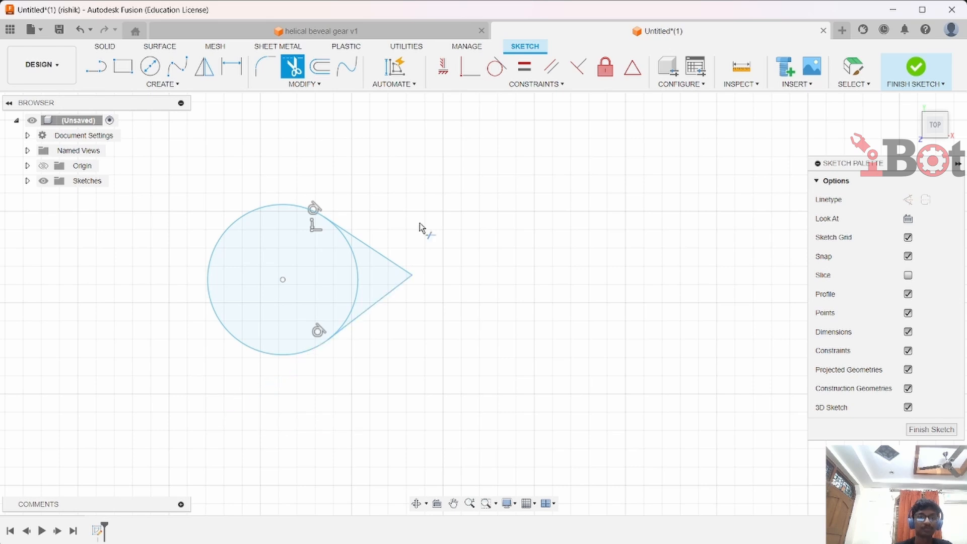
Fillet the tip of the V where the two lines meet with a 5 mm radius
left_click(323, 84)
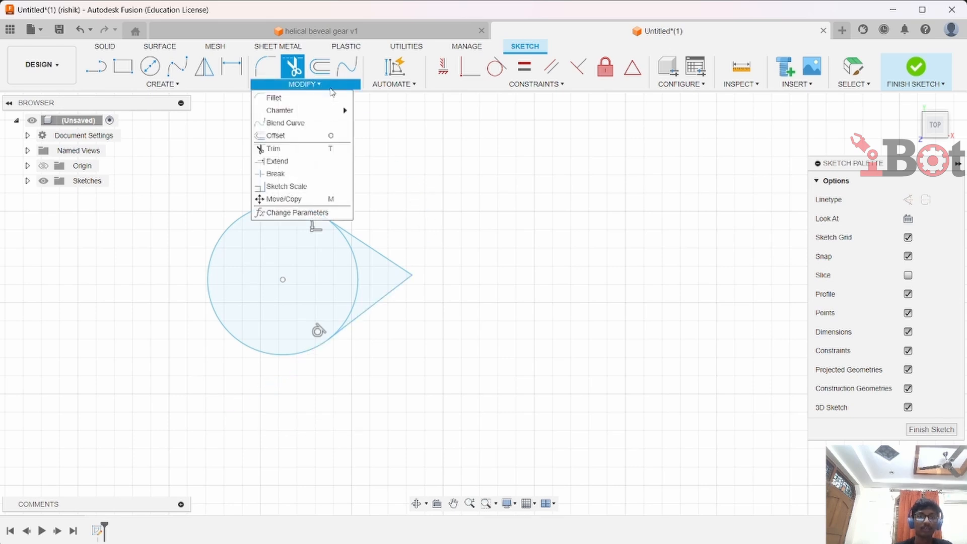
left_click(285, 99)
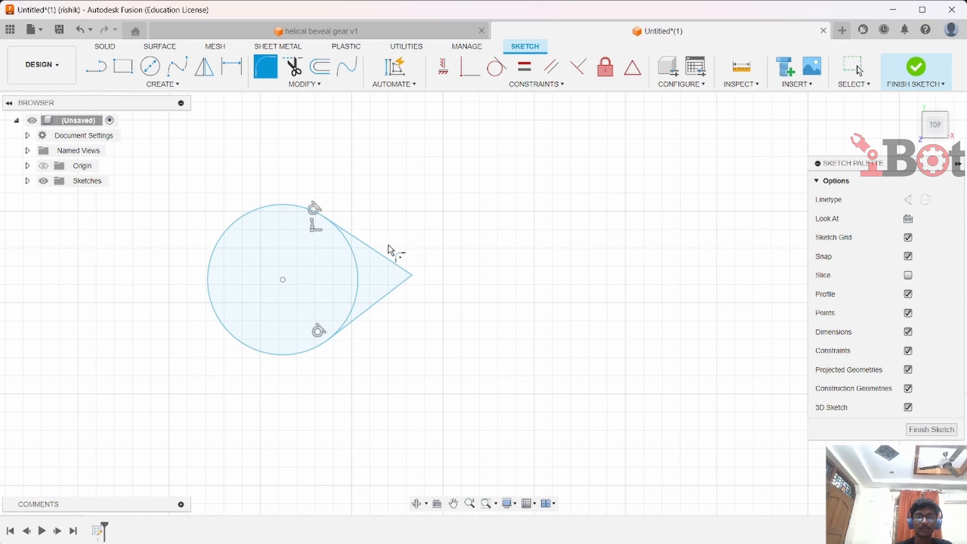
left_click(388, 258)
left_click(390, 290)
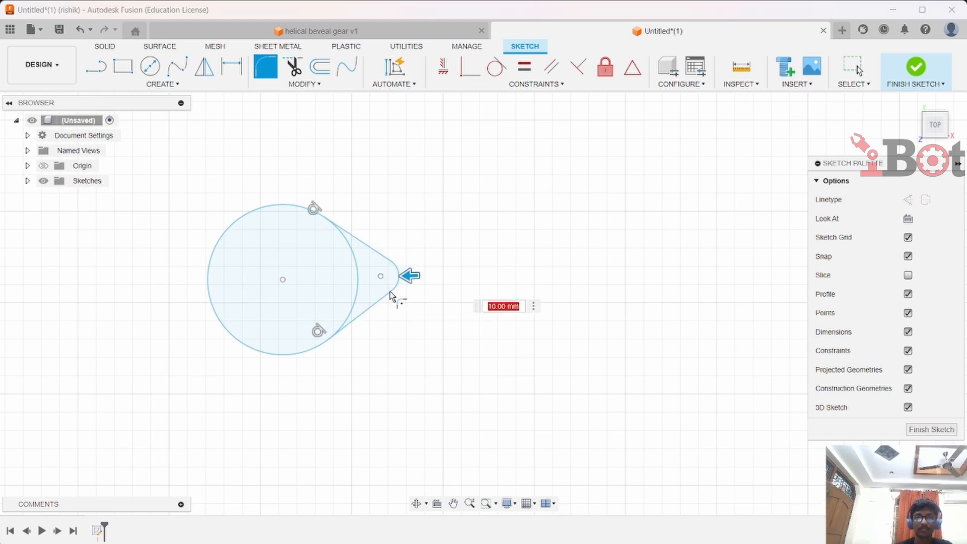
mouse_move(410, 275)
left_mouse_down()
mouse_move(395, 276)
mouse_move(412, 279)
left_mouse_up()
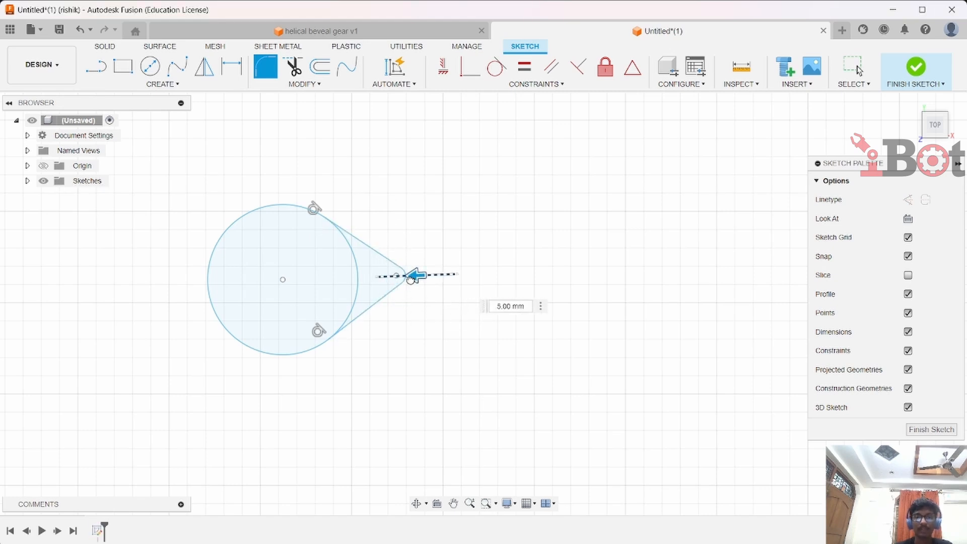
left_click(509, 307)
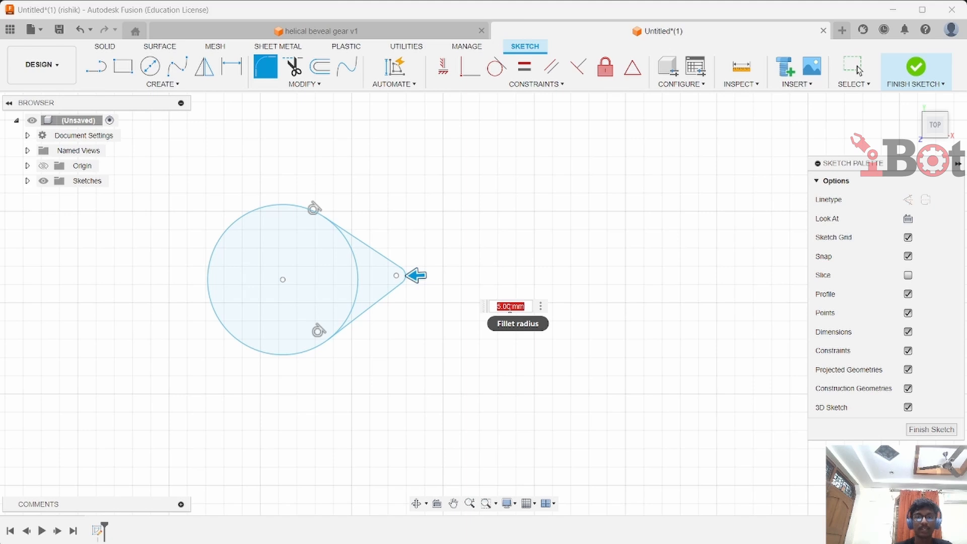
key("Return")
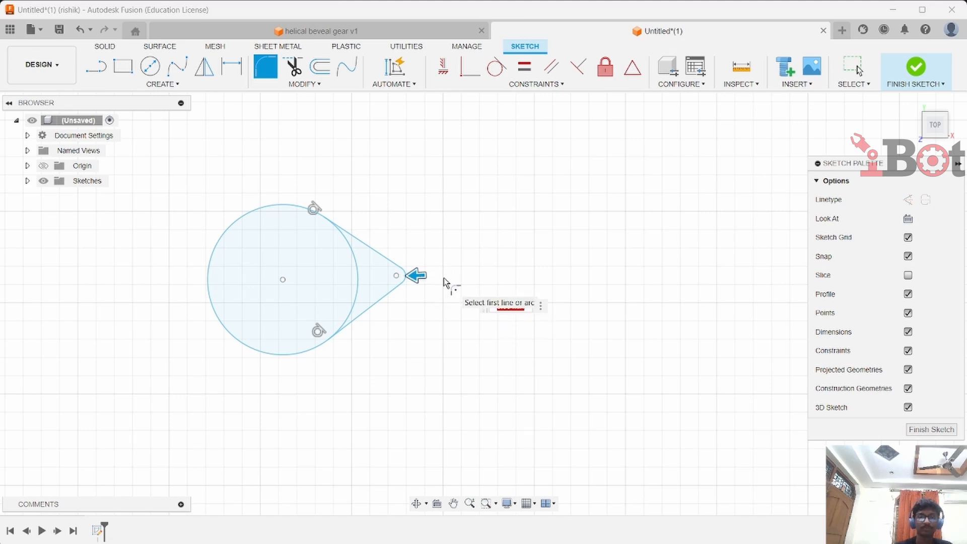
key("Escape")
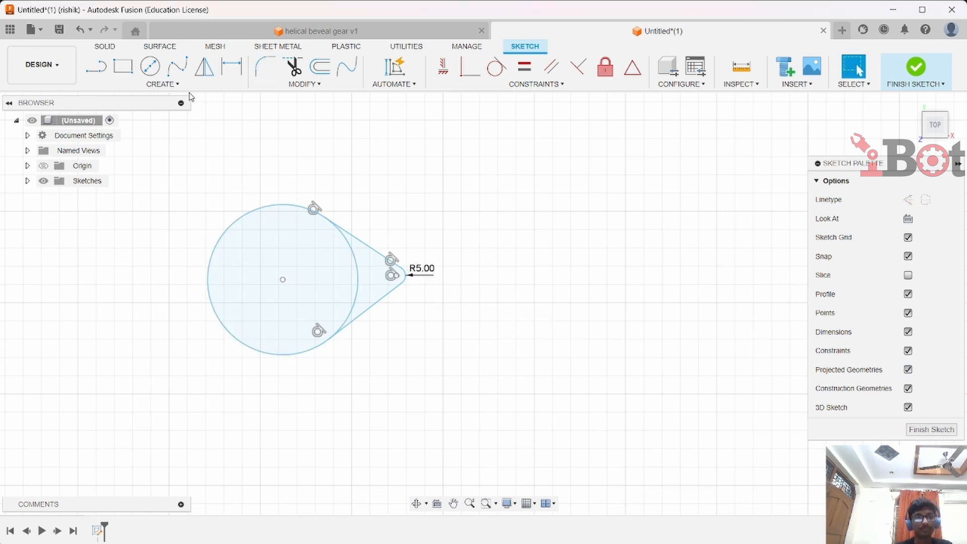
Offset the lowest circle outward by 6.156 mm
scroll(144, 282, "down", 2)
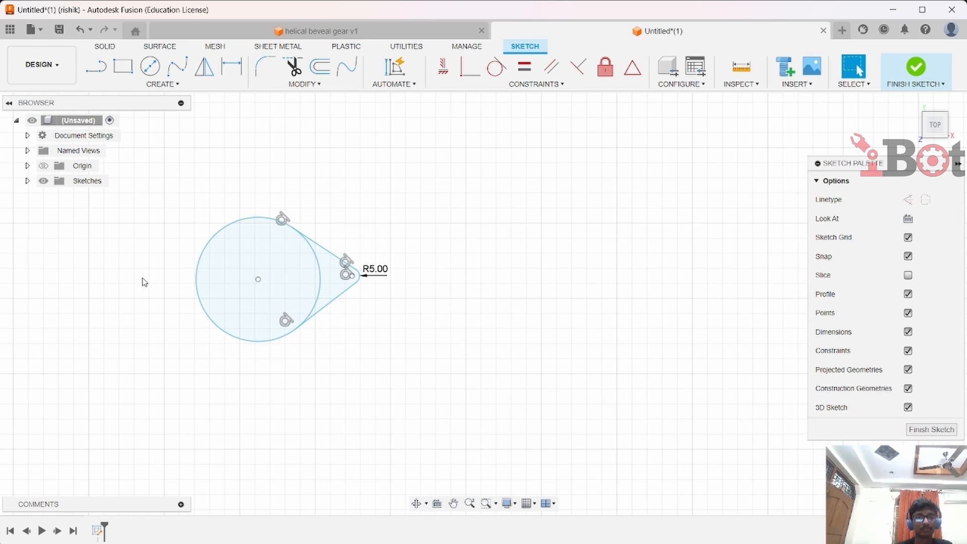
mouse_move(143, 283)
middle_mouse_down()
mouse_move(207, 267)
mouse_move(611, 276)
middle_mouse_up()
key("r")
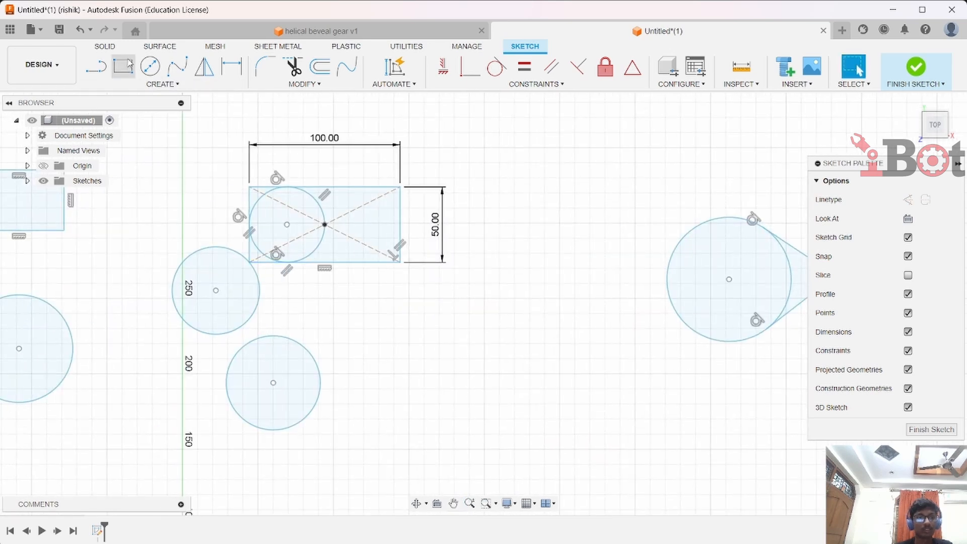
left_click(319, 66)
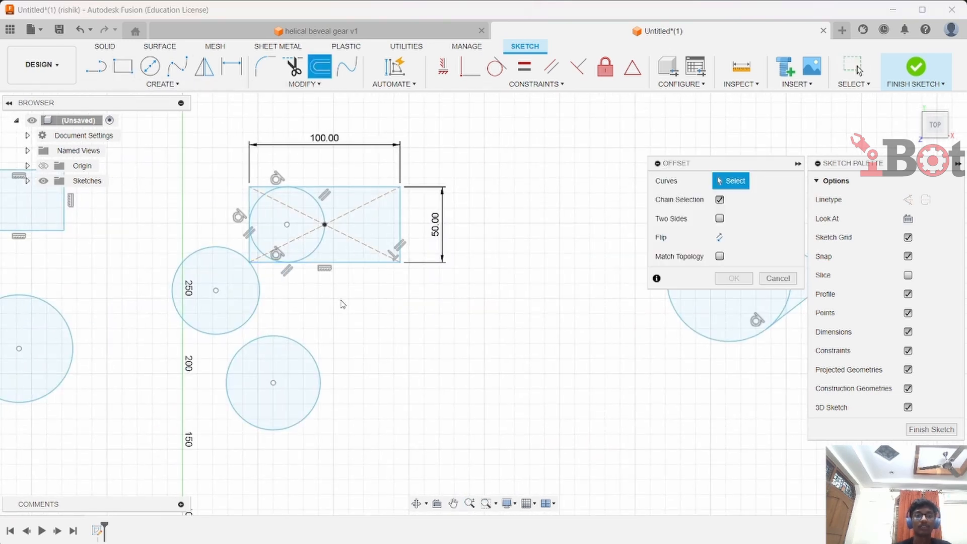
left_click(318, 363)
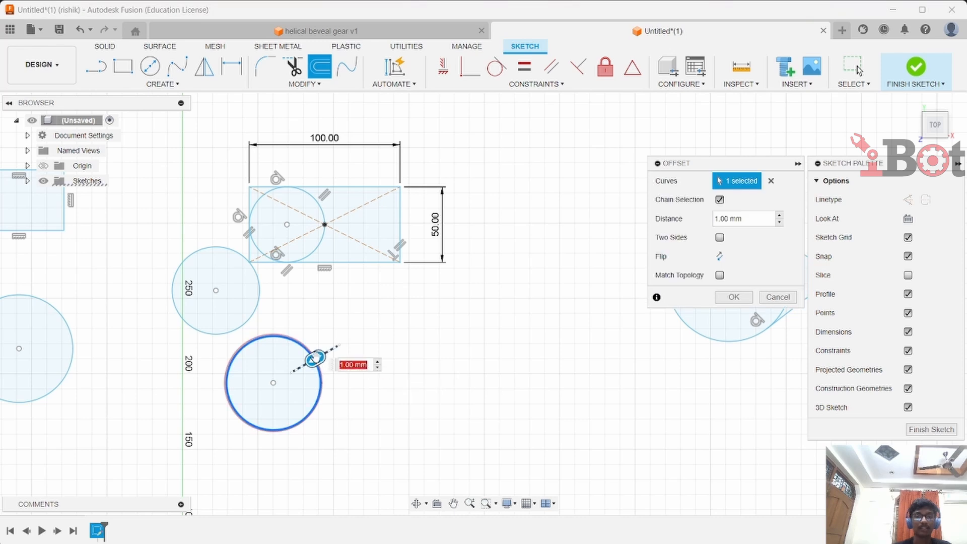
left_click_drag(316, 359, 329, 352)
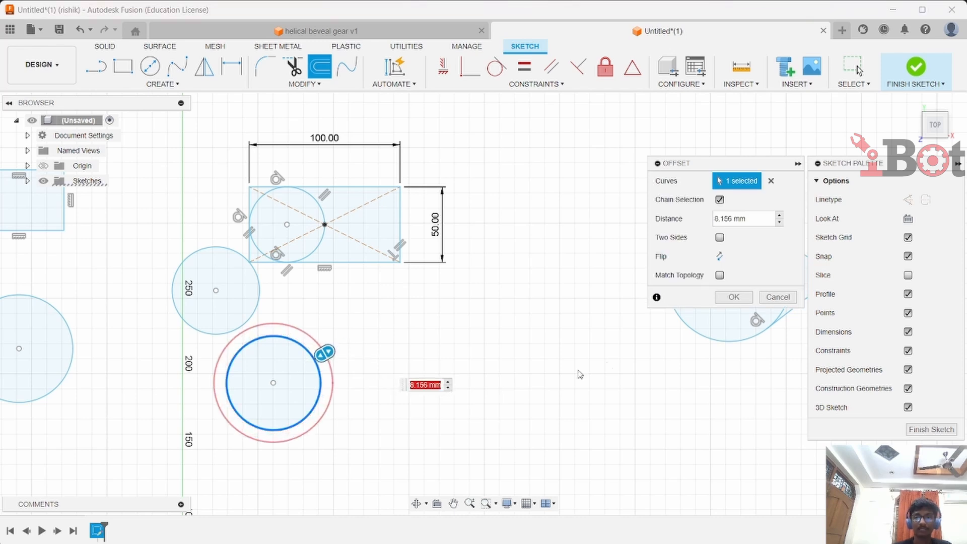
left_click(734, 298)
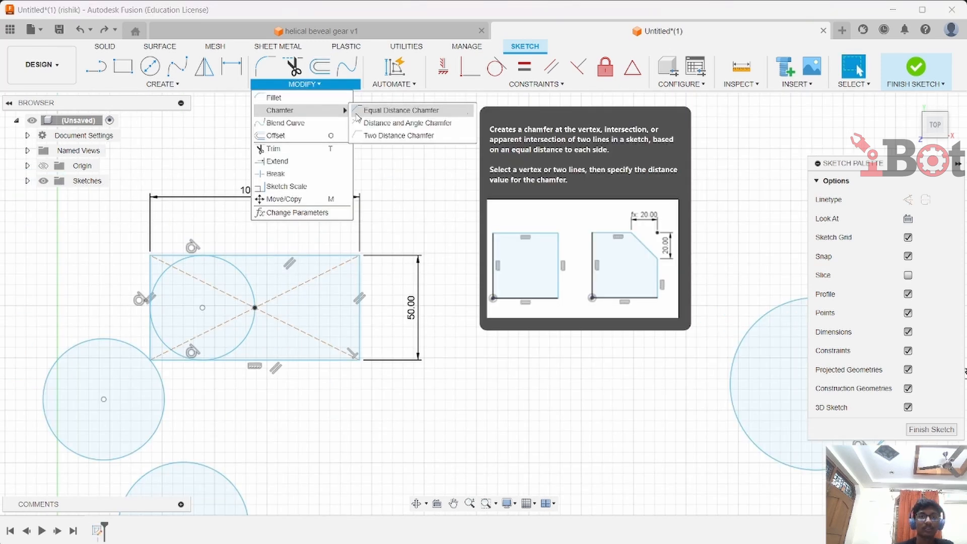
Chamfer the center rectangle's top-right corner with equal 25 mm distances
left_click(395, 108)
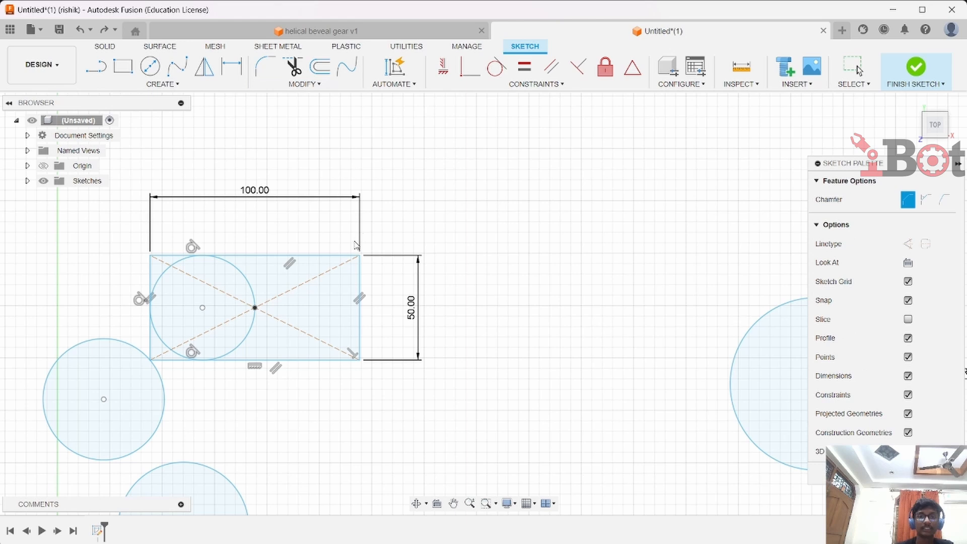
left_click(337, 261)
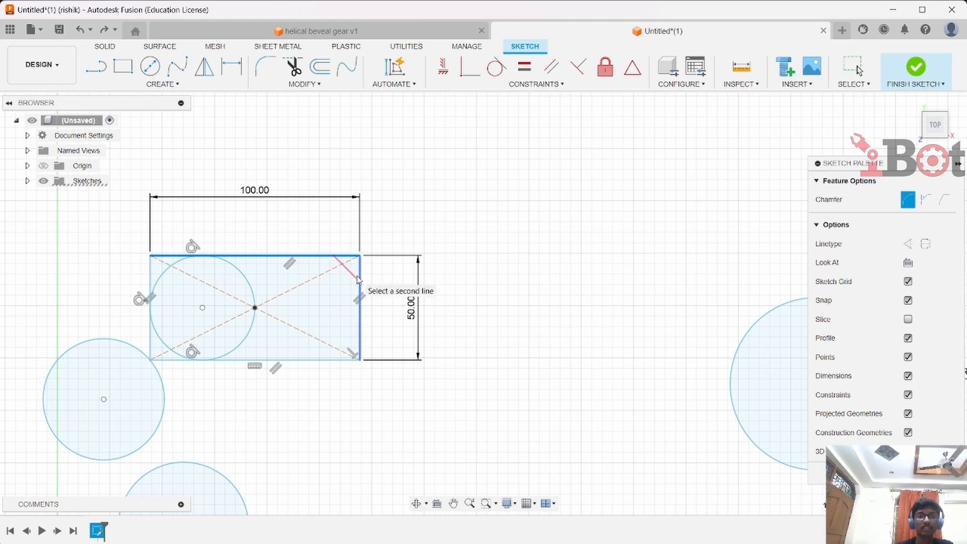
left_click(358, 280)
left_click_drag(354, 263, 354, 284)
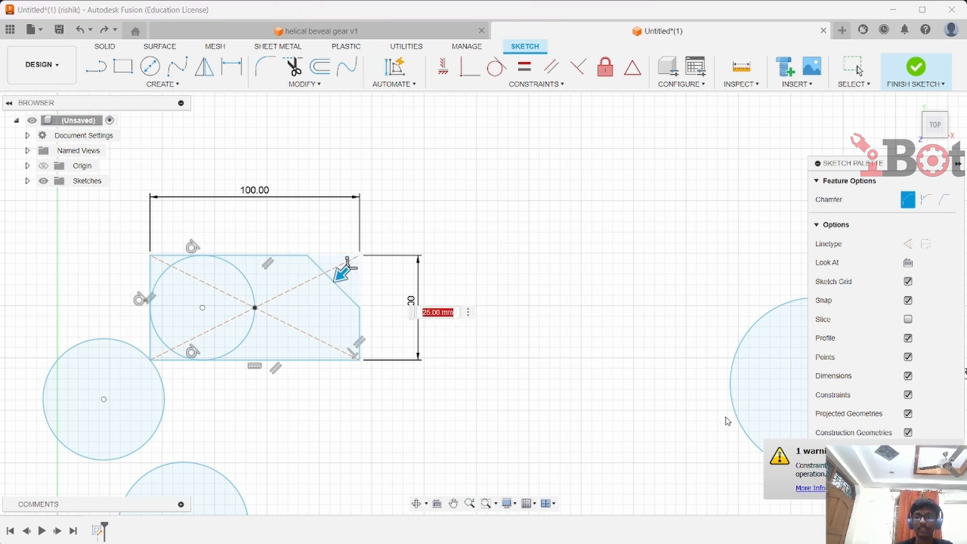
key("Return")
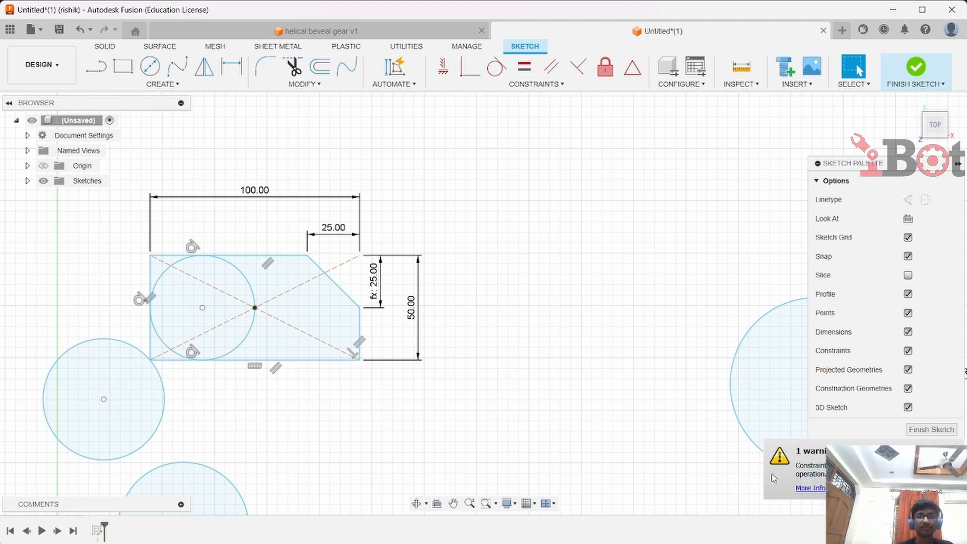
Draw a wavy fit point spline through five points above the sketch
mouse_move(581, 388)
middle_mouse_down()
mouse_move(411, 339)
mouse_move(91, 324)
middle_mouse_up()
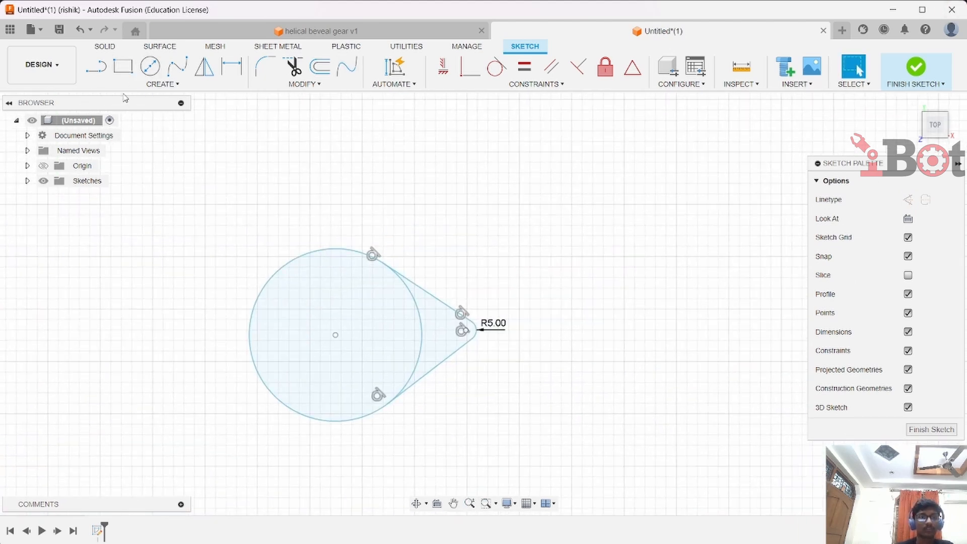
left_click(140, 84)
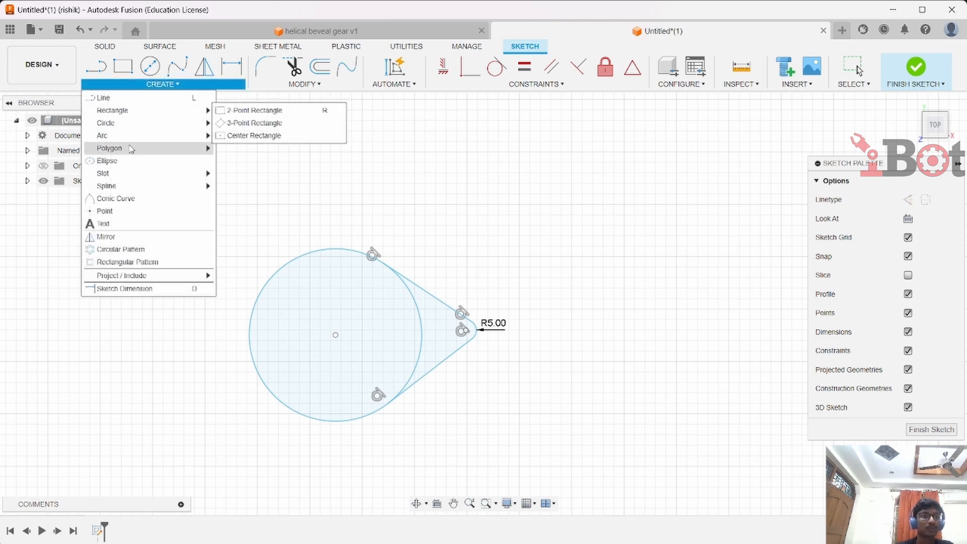
mouse_move(131, 144)
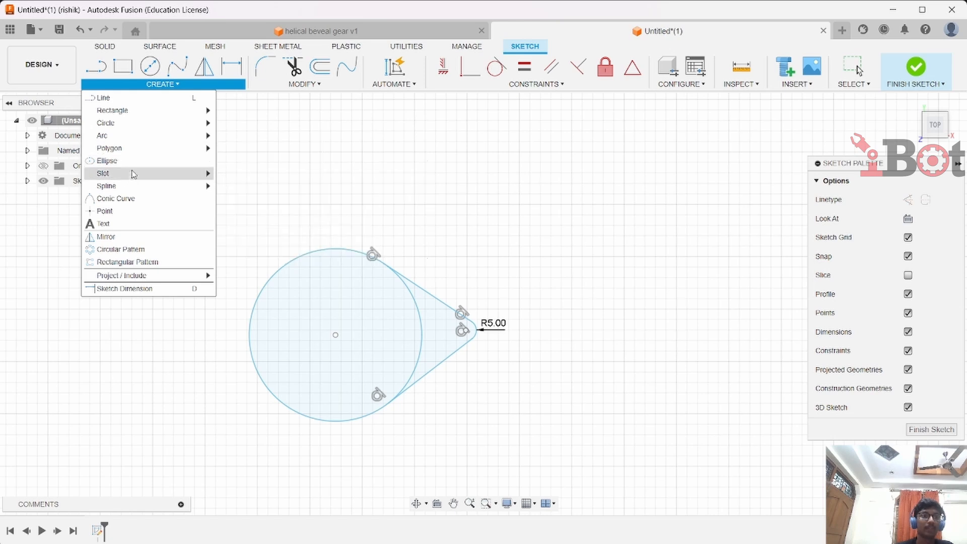
mouse_move(130, 179)
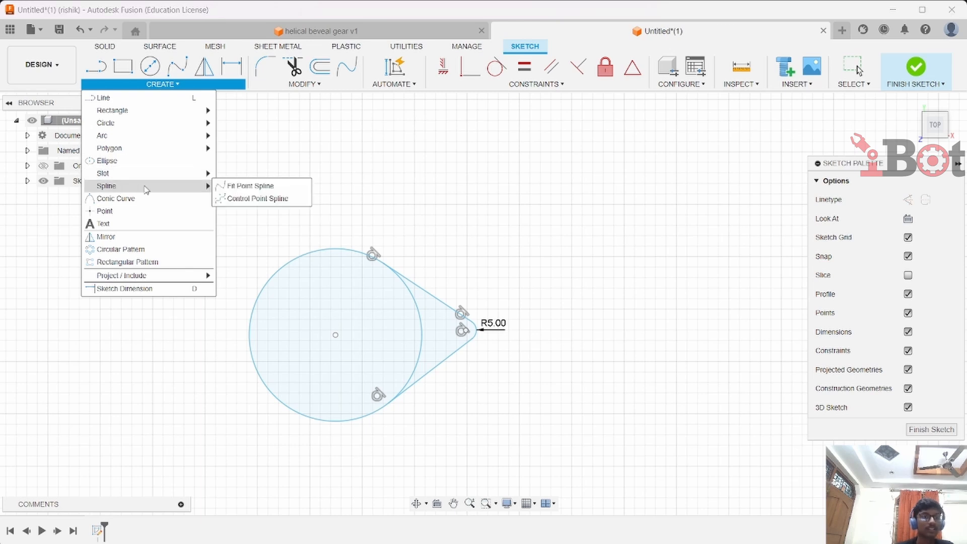
left_click(221, 186)
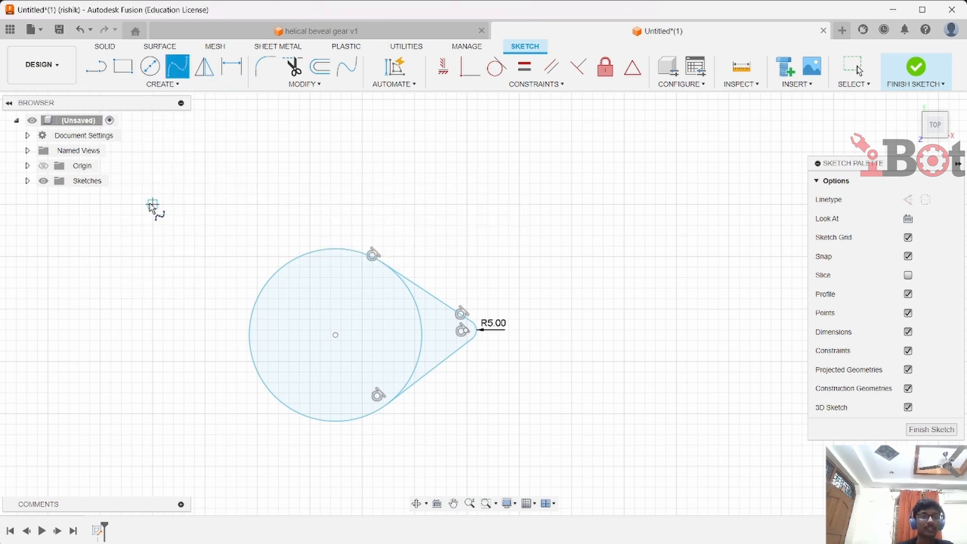
mouse_move(151, 207)
middle_mouse_down()
mouse_move(335, 305)
mouse_move(480, 350)
middle_mouse_up()
scroll(437, 269, "down", 1)
middle_click_drag(436, 269, 274, 329)
left_click(161, 288)
left_click(282, 204)
left_click(474, 300)
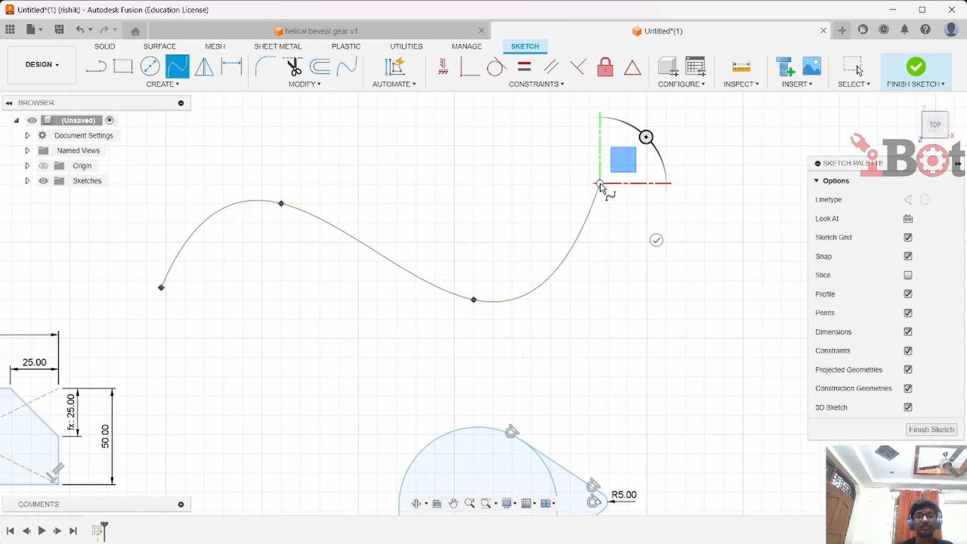
left_click(600, 183)
left_click(715, 231)
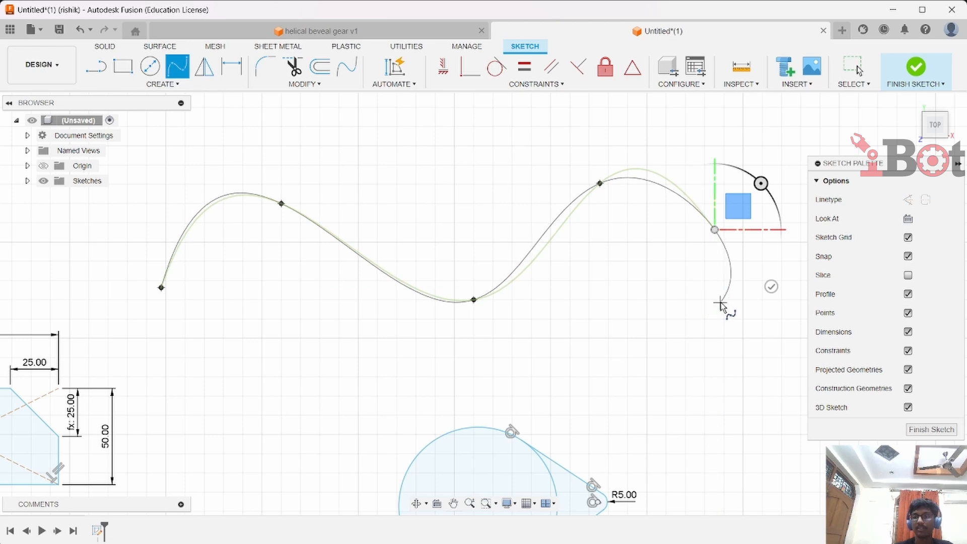
left_click(769, 287)
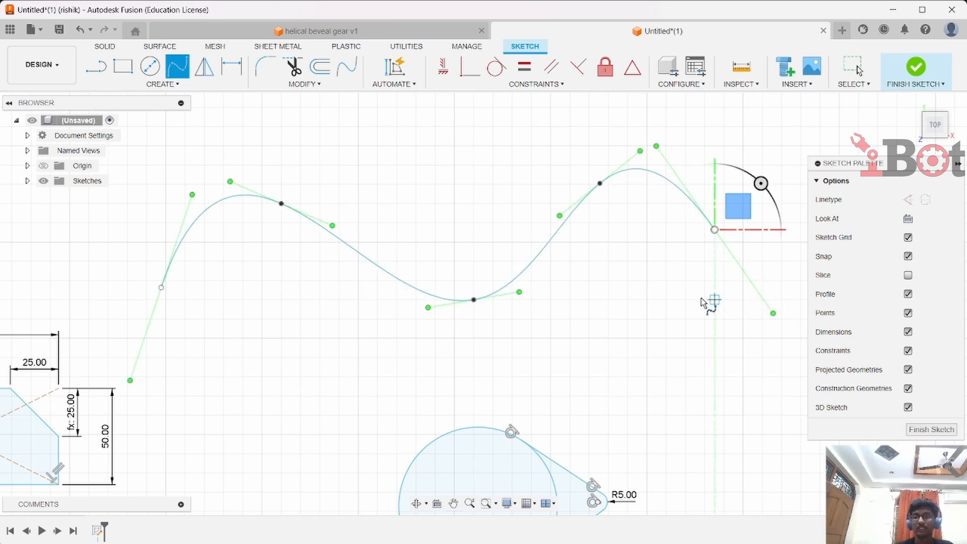
left_click(230, 183)
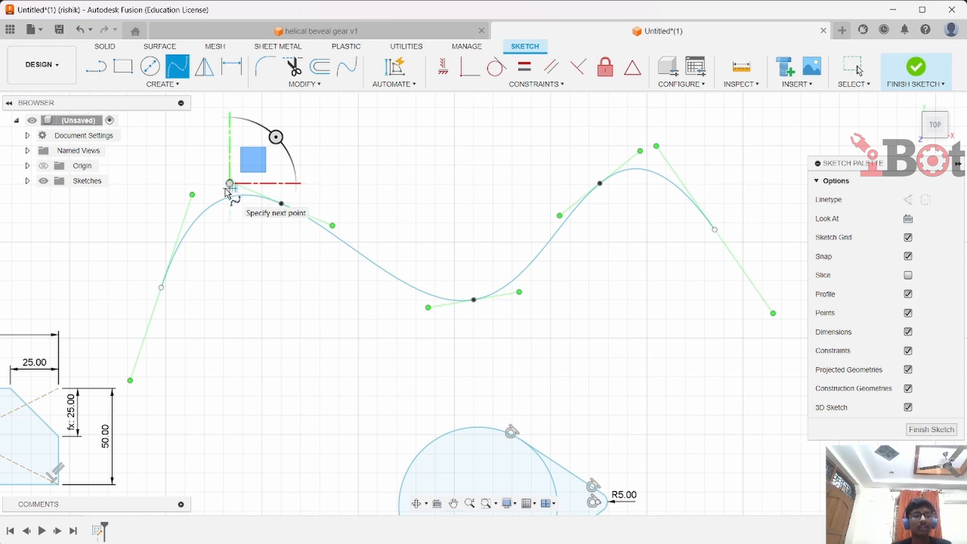
key("Escape")
Adjust the spline's tangent handle at its second point, then delete the spline
mouse_move(230, 183)
left_mouse_down()
mouse_move(206, 193)
mouse_move(218, 197)
left_mouse_up()
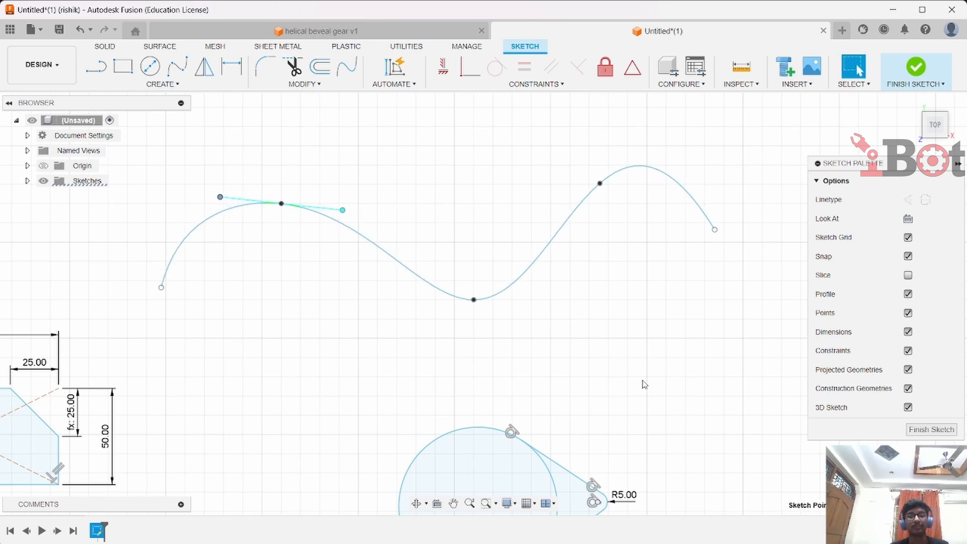
mouse_move(642, 385)
middle_mouse_down()
mouse_move(572, 257)
mouse_move(617, 332)
middle_mouse_up()
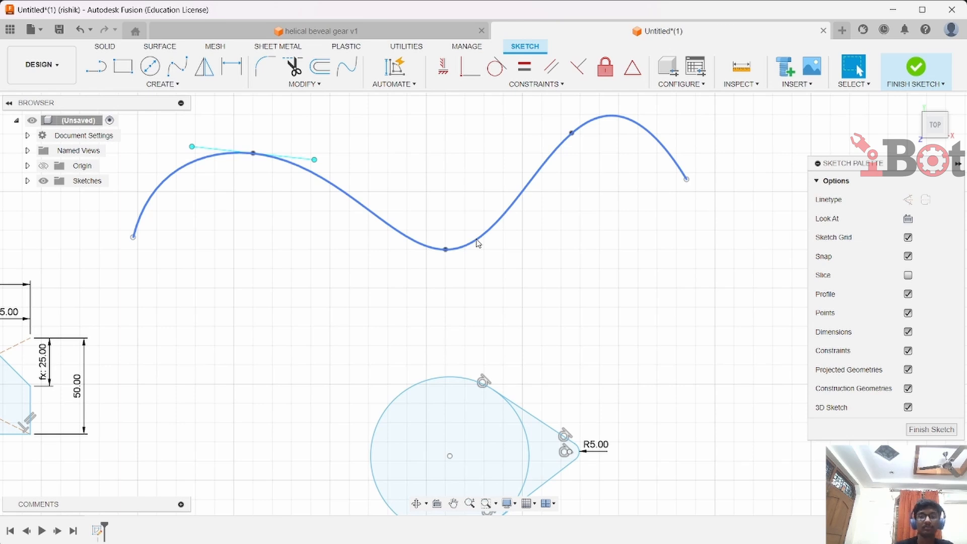
left_click(507, 211)
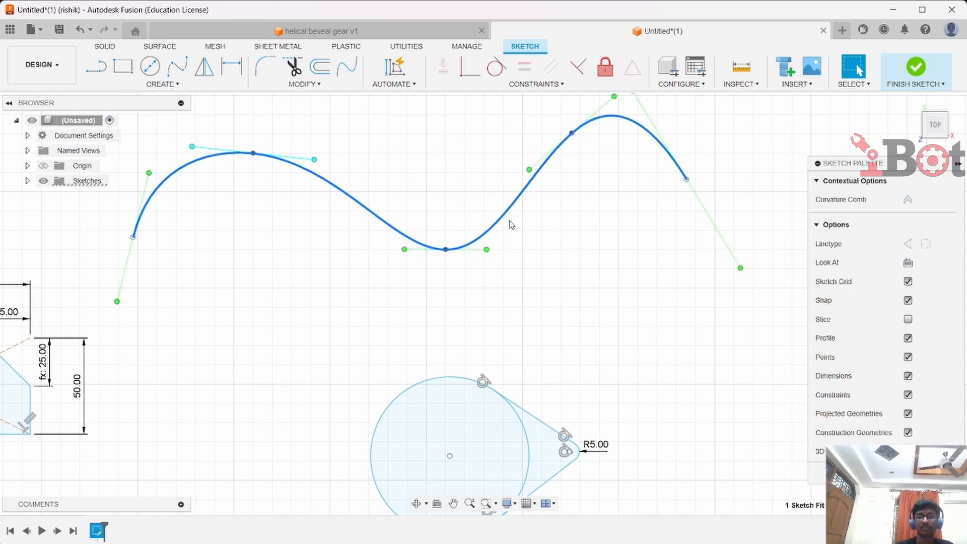
key("Delete")
Circular-pattern the two tangent lines and end arc around the circle's center point with a full distribution of 6 copies
mouse_move(426, 275)
middle_mouse_down()
mouse_move(302, 158)
mouse_move(260, 52)
middle_mouse_up()
left_click(194, 87)
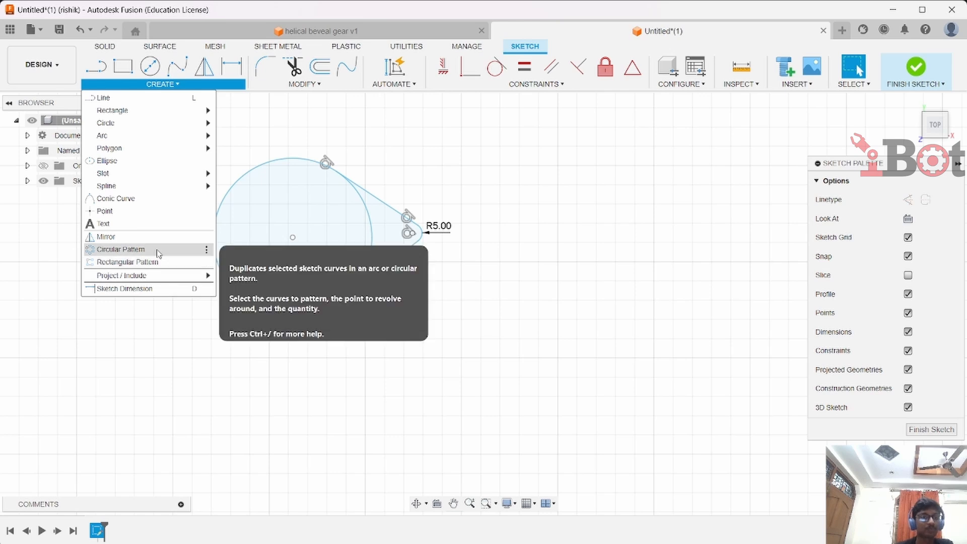
left_click(121, 249)
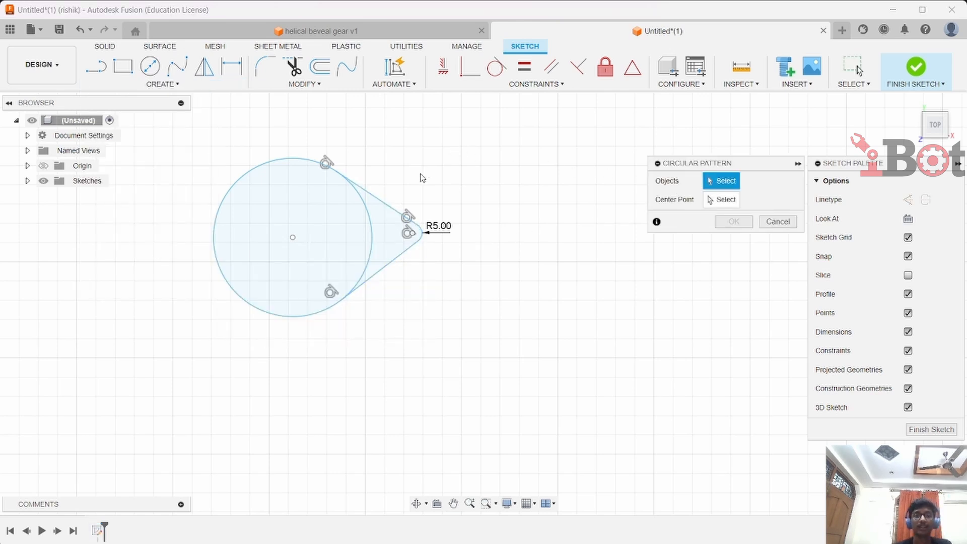
double_click(371, 200)
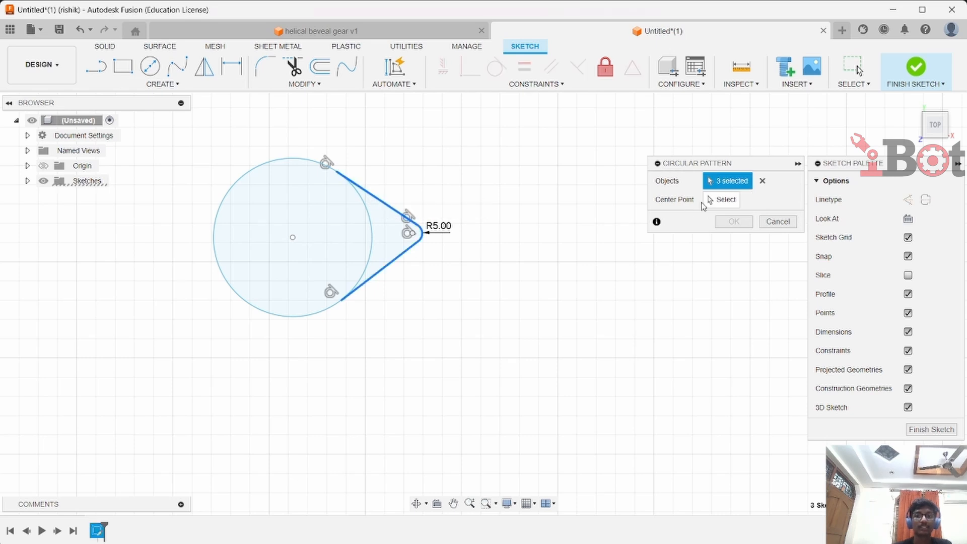
left_click(710, 200)
left_click(292, 238)
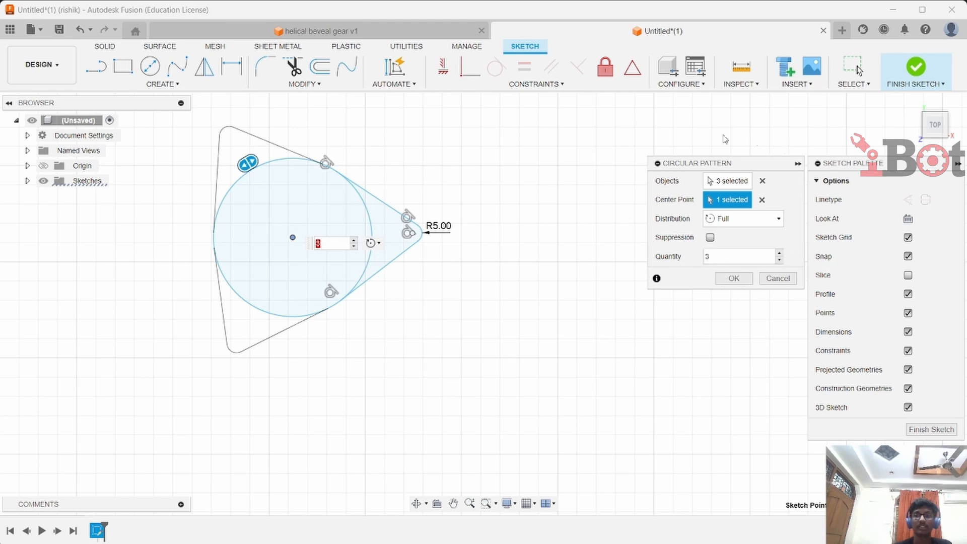
left_click(780, 254)
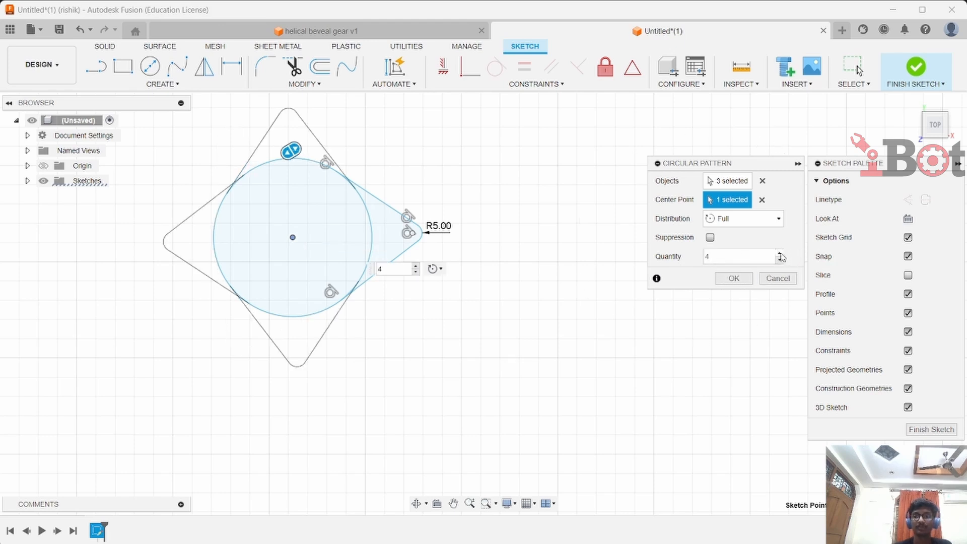
left_click(780, 254)
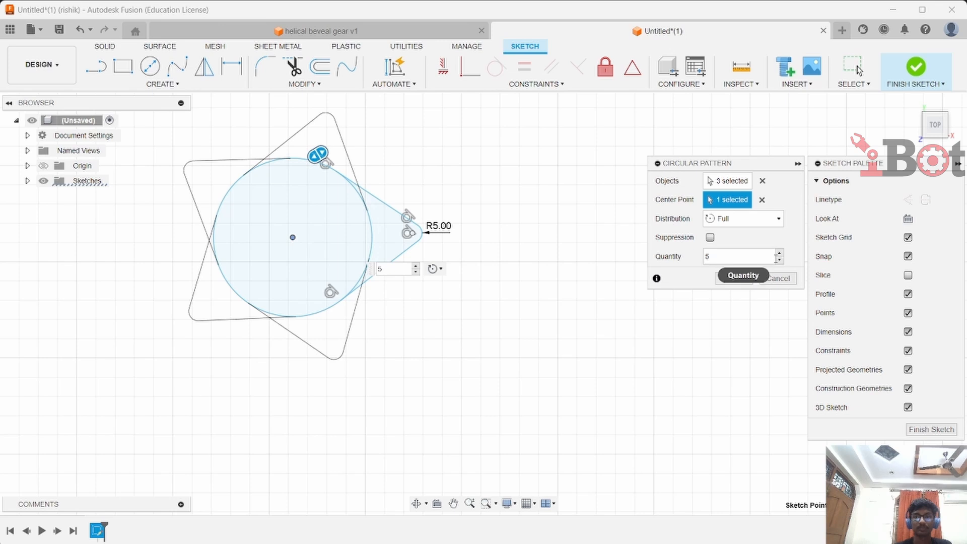
left_click(781, 255)
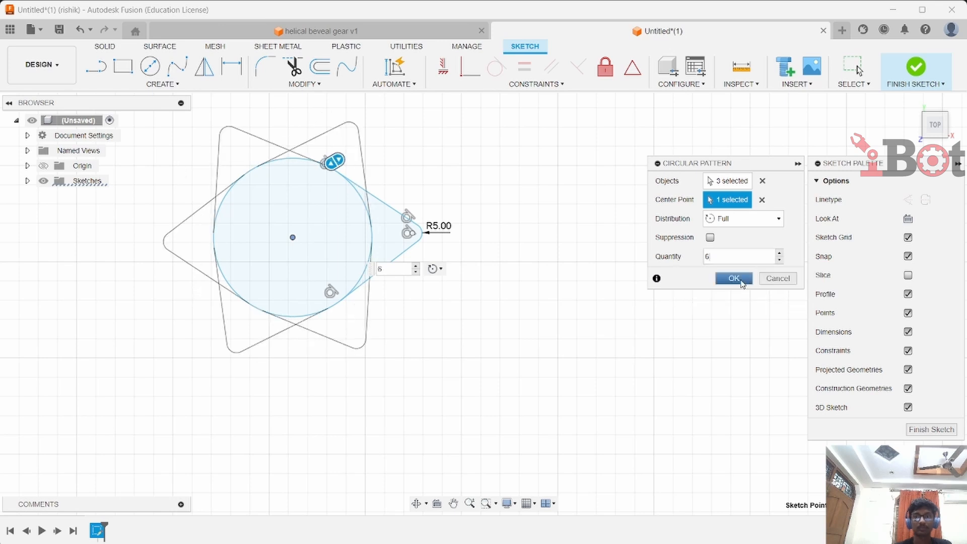
left_click(735, 279)
Rectangular-pattern the whole star shape into 3 copies in one direction, extending -250 mm downward
left_click(163, 84)
left_click(186, 263)
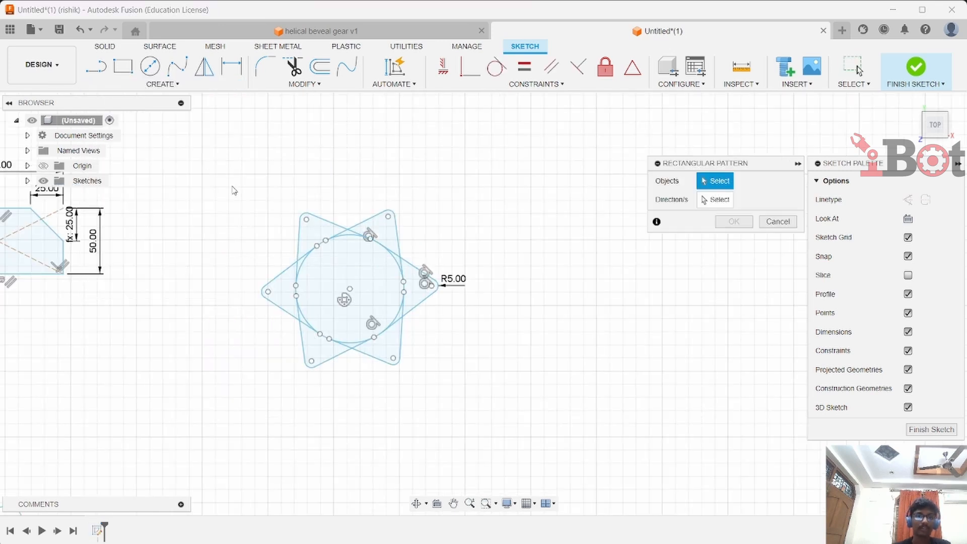
left_click_drag(502, 218, 514, 406)
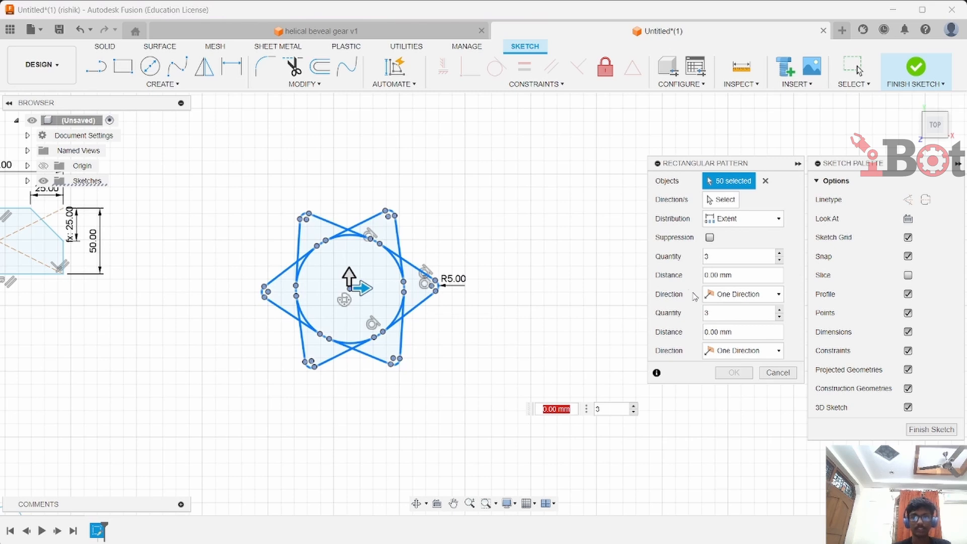
middle_click_drag(494, 324, 481, 218)
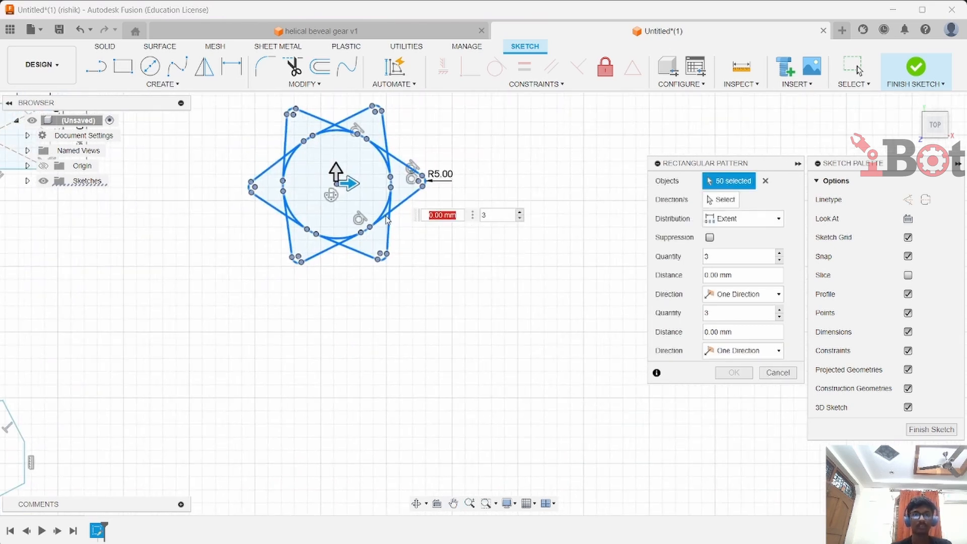
left_click_drag(336, 172, 359, 465)
middle_click_drag(447, 369, 470, 273)
left_click_drag(361, 401, 360, 443)
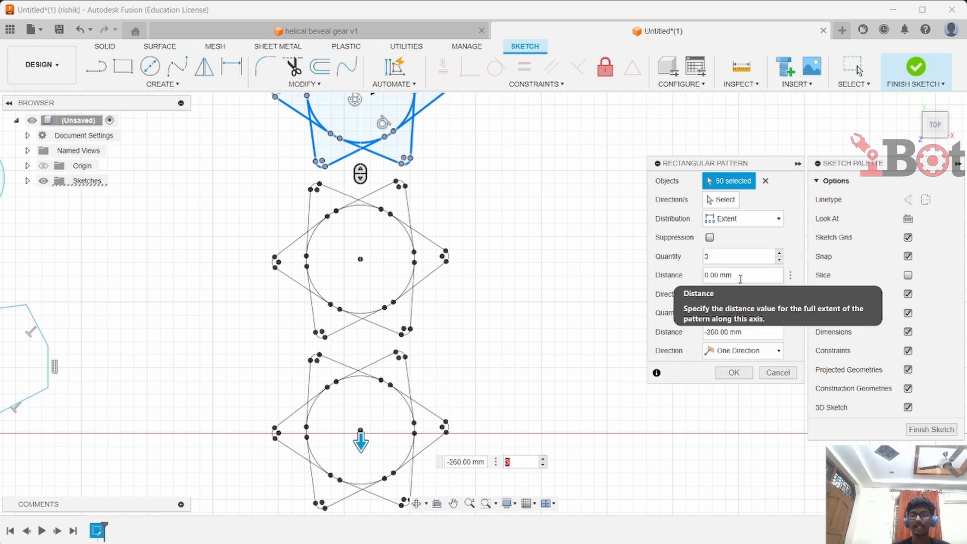
left_click(735, 372)
Scale the top star shape by a factor of 0.5 about its center point
scroll(506, 268, "down", 4)
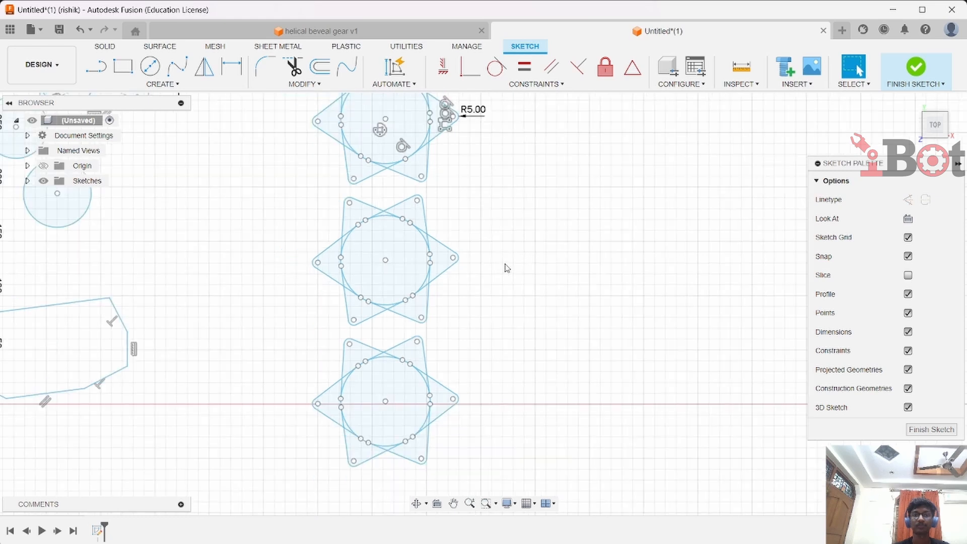
scroll(509, 269, "up", 2)
scroll(510, 267, "up", 3)
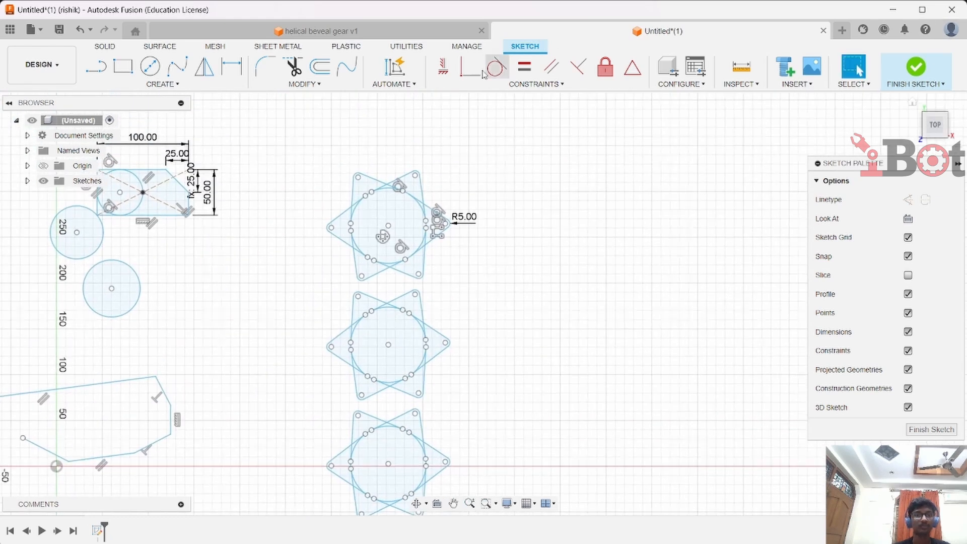
left_click(303, 84)
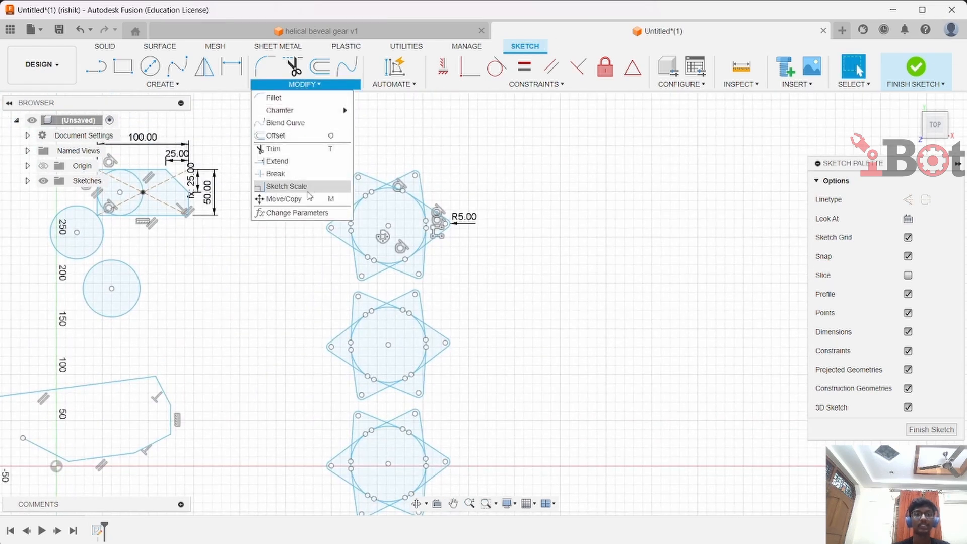
left_click(301, 187)
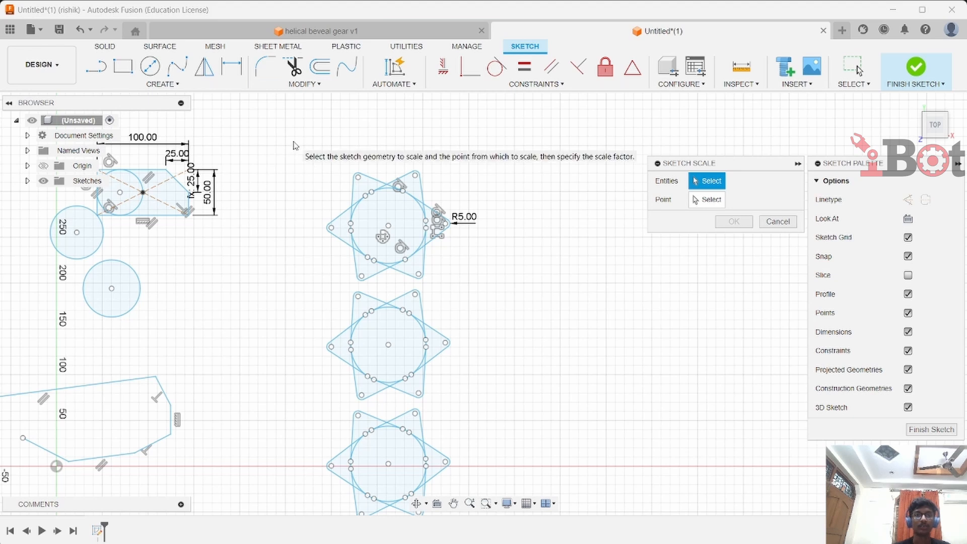
mouse_move(290, 140)
left_mouse_down()
mouse_move(469, 256)
mouse_move(477, 288)
left_mouse_up()
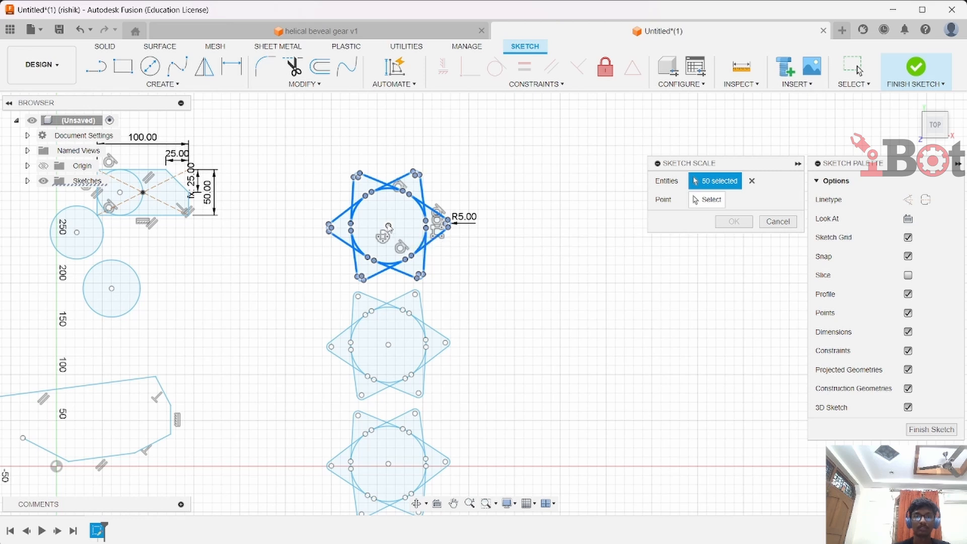
left_click(711, 200)
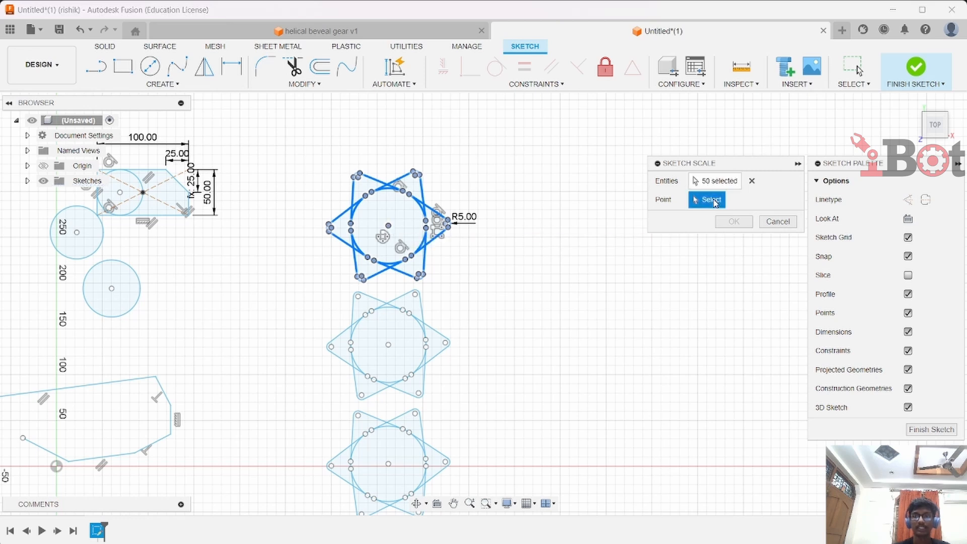
left_click(389, 226)
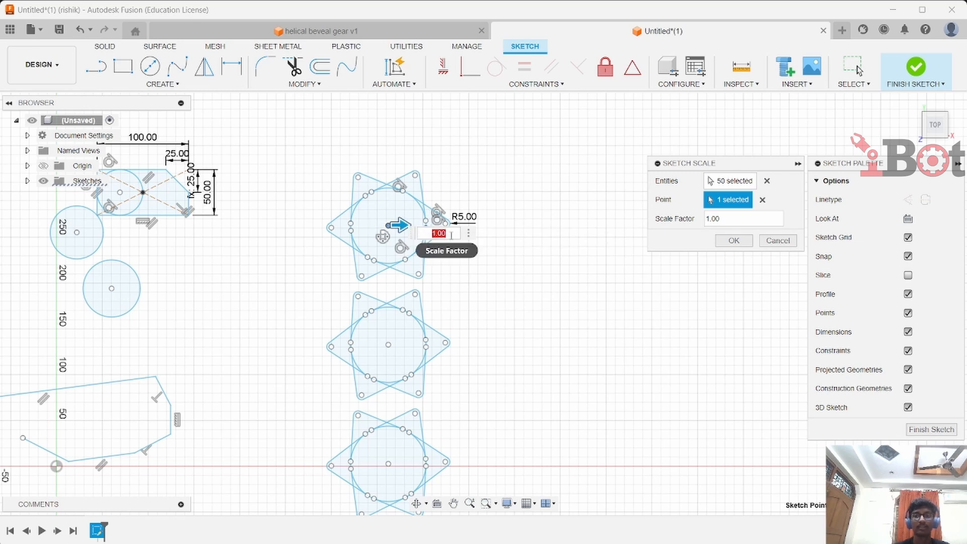
left_click(747, 218)
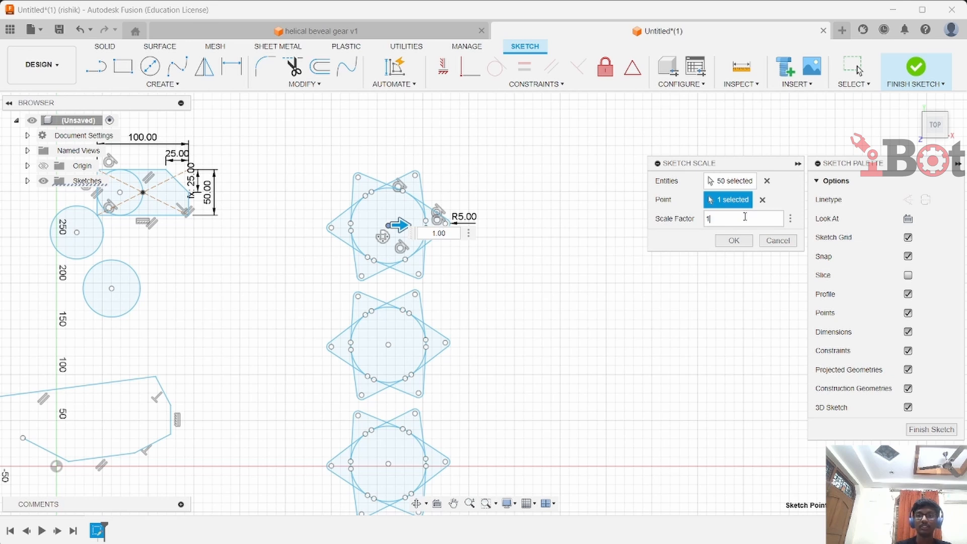
type("0.5")
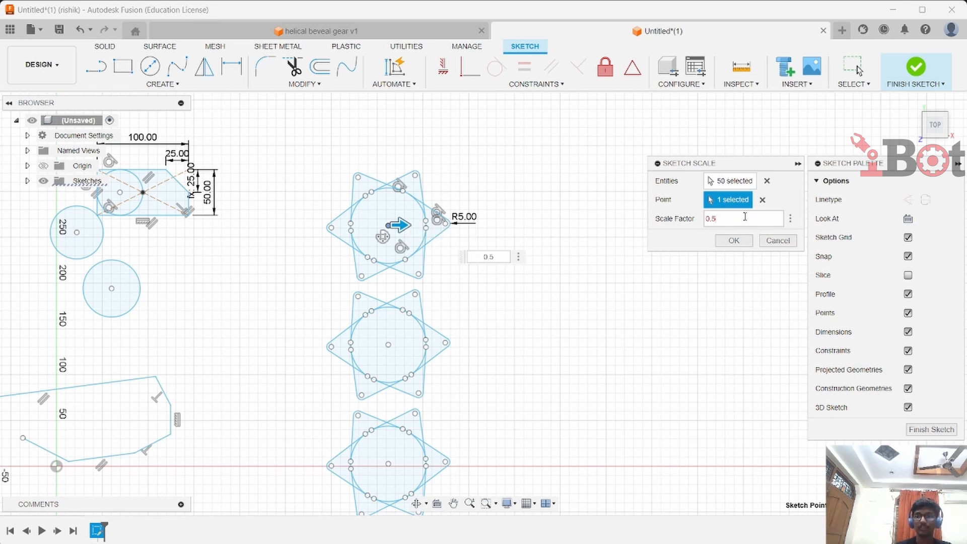
key("Return")
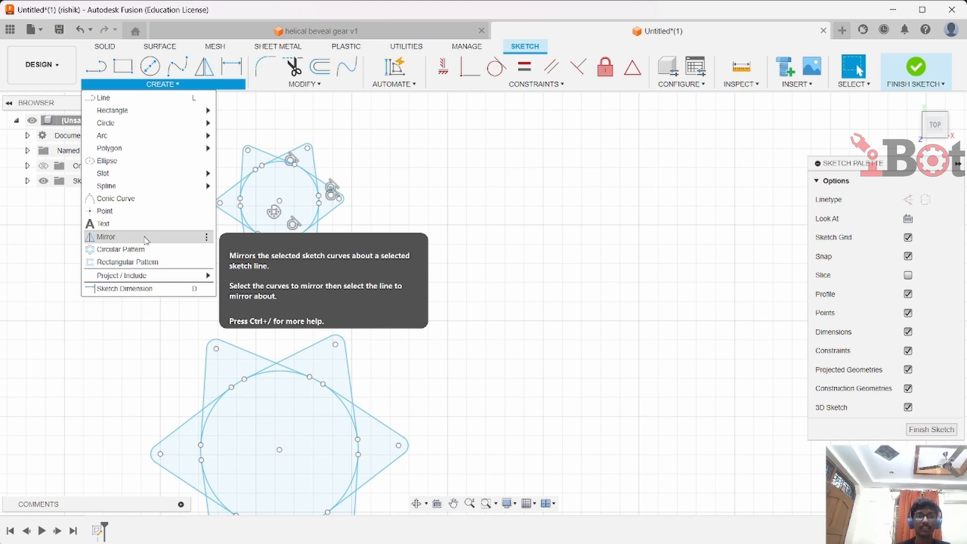
Draw a vertical construction line about 154 mm long to the right of the scaled star
left_click(425, 250)
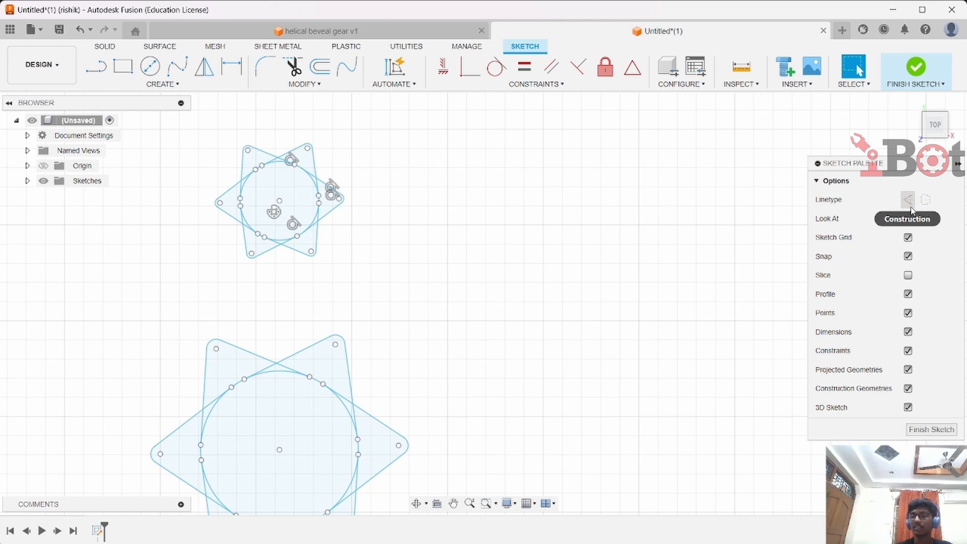
left_click(910, 204)
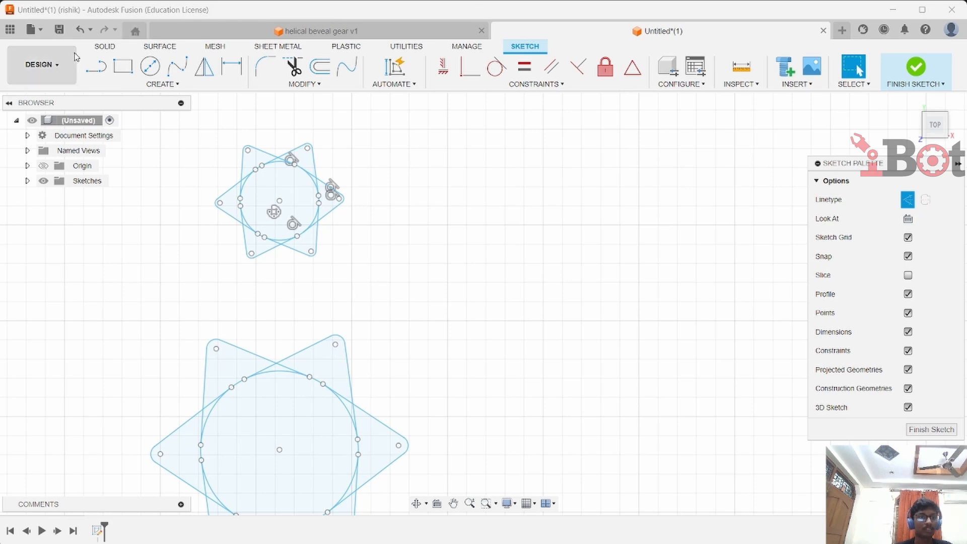
left_click(94, 65)
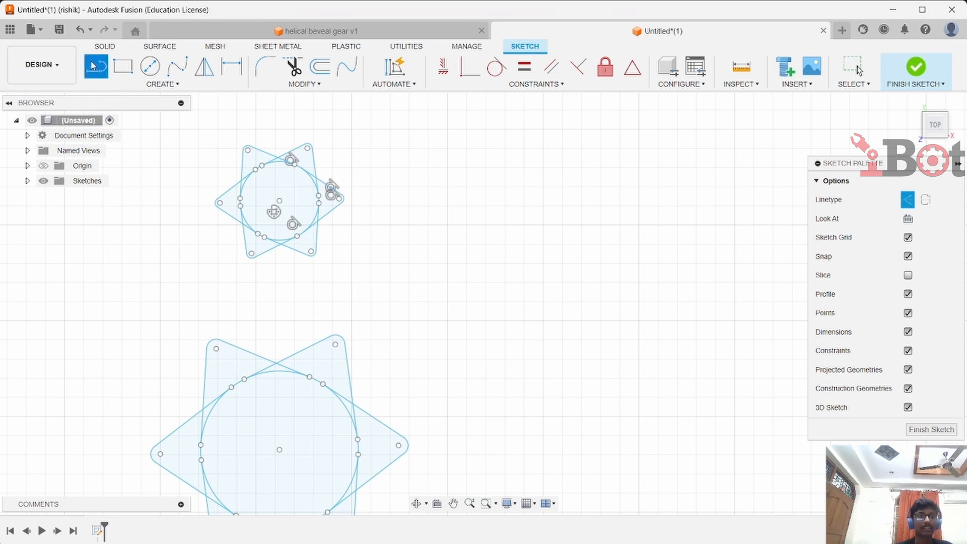
left_click(543, 110)
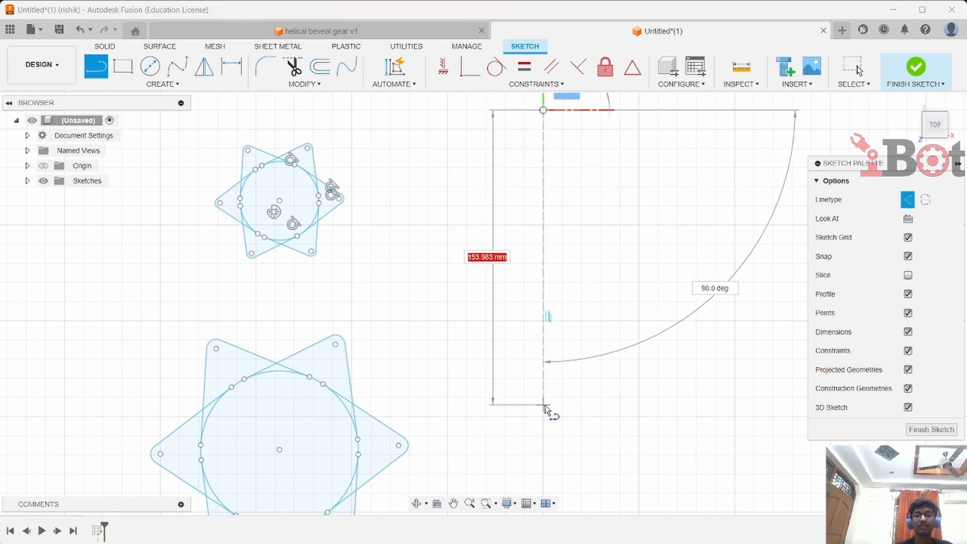
left_click(544, 405)
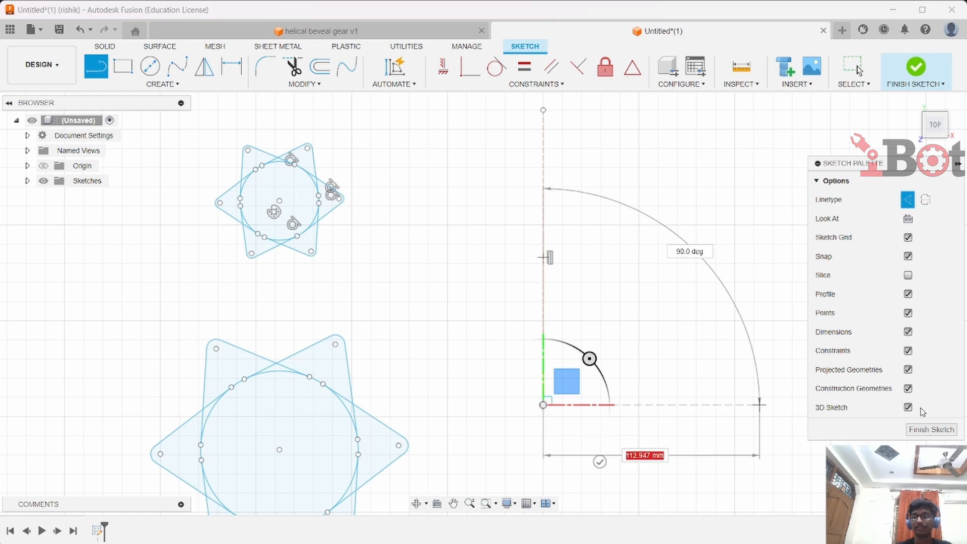
key("Escape")
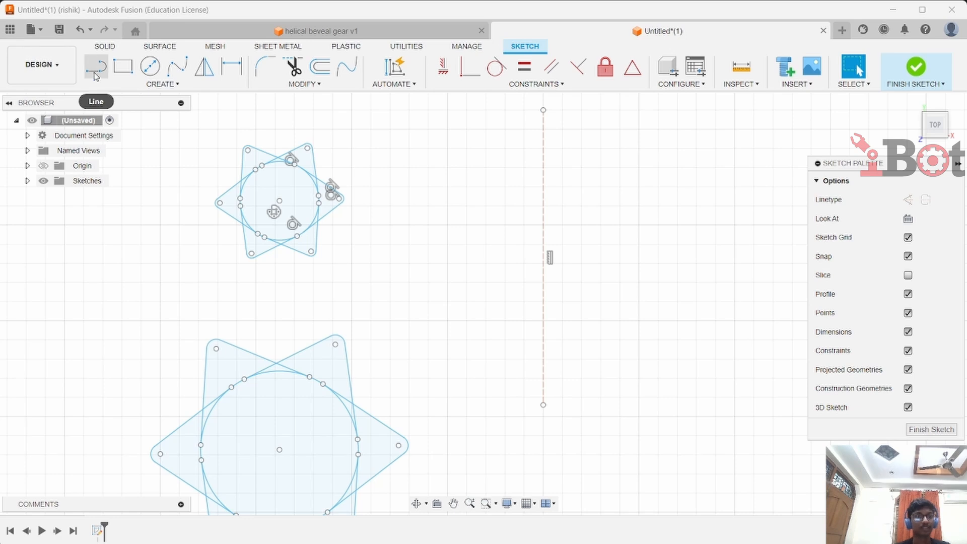
Mirror the scaled star shape about the vertical construction line
left_click(126, 80)
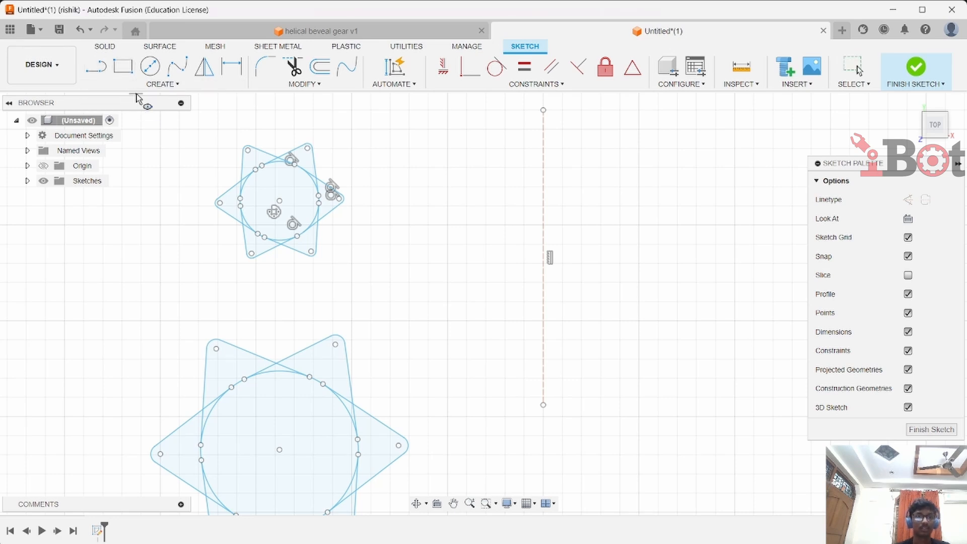
left_click(151, 84)
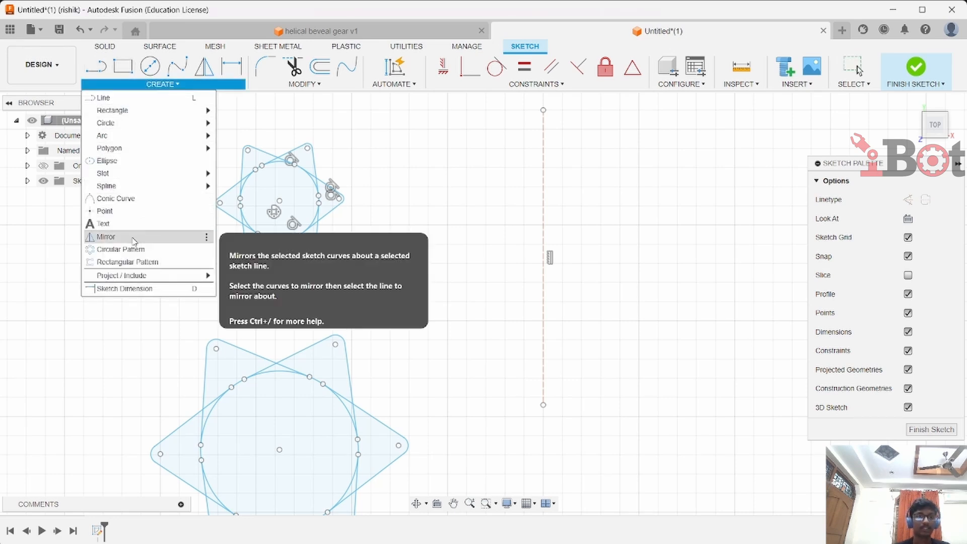
left_click(157, 236)
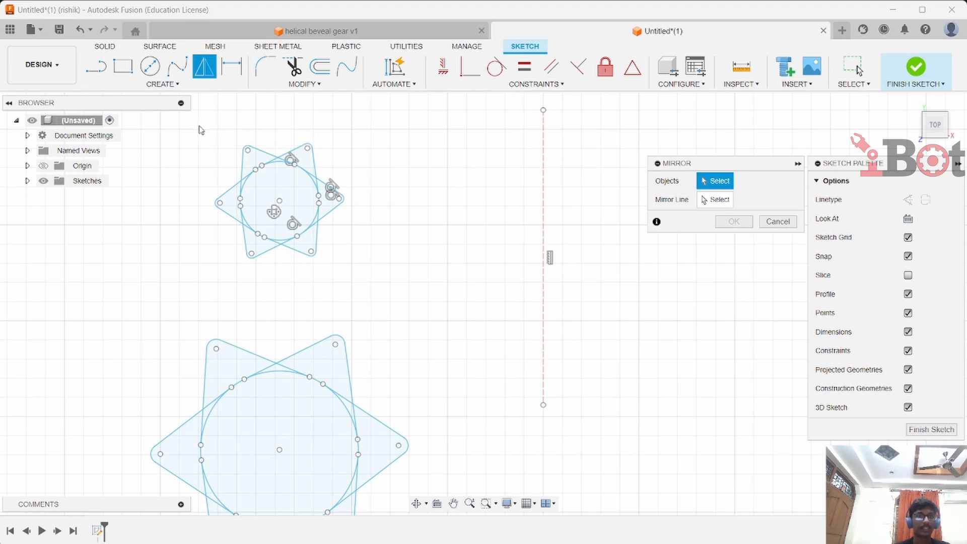
left_click_drag(195, 127, 372, 293)
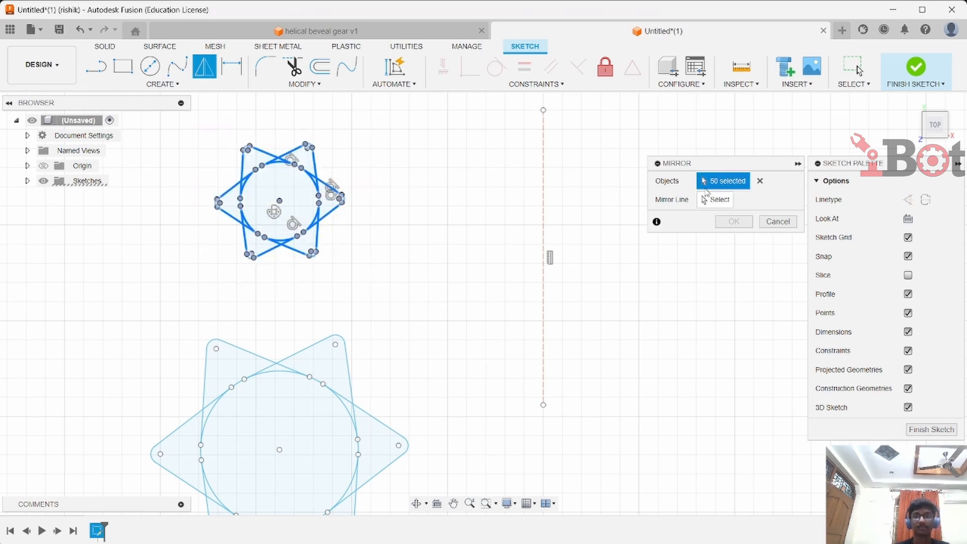
left_click(715, 200)
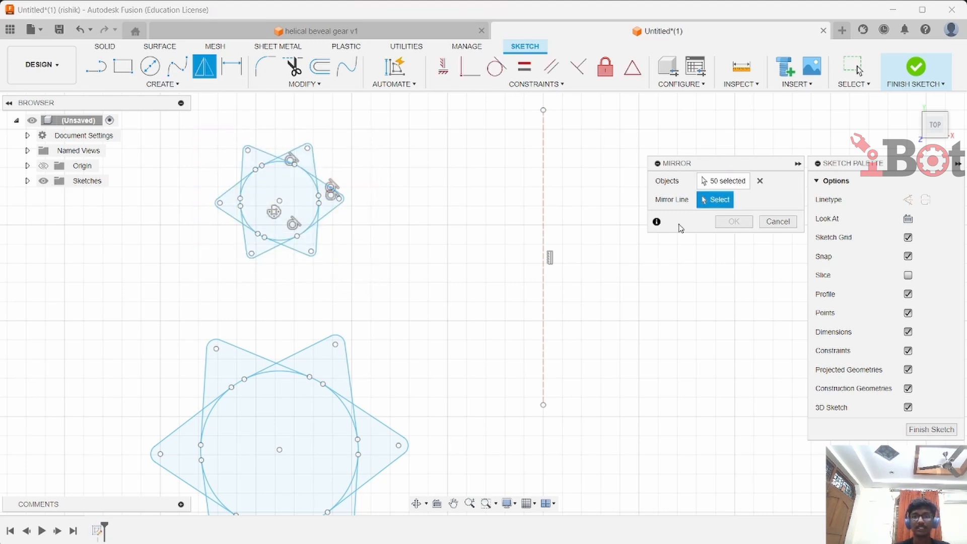
left_click(543, 272)
left_click(733, 222)
scroll(697, 255, "down", 3)
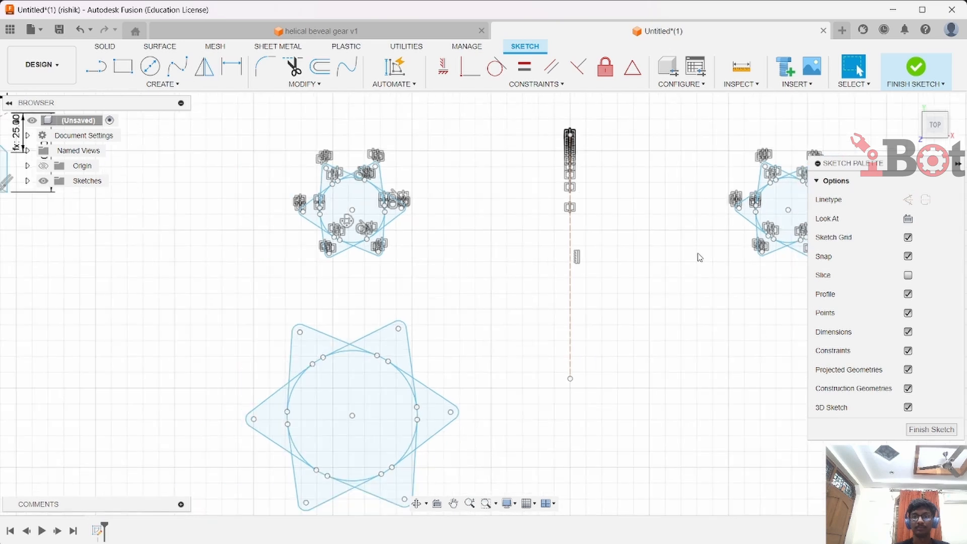
Turn off the display of constraints in the sketch
middle_click_drag(695, 251, 616, 267)
key("Escape")
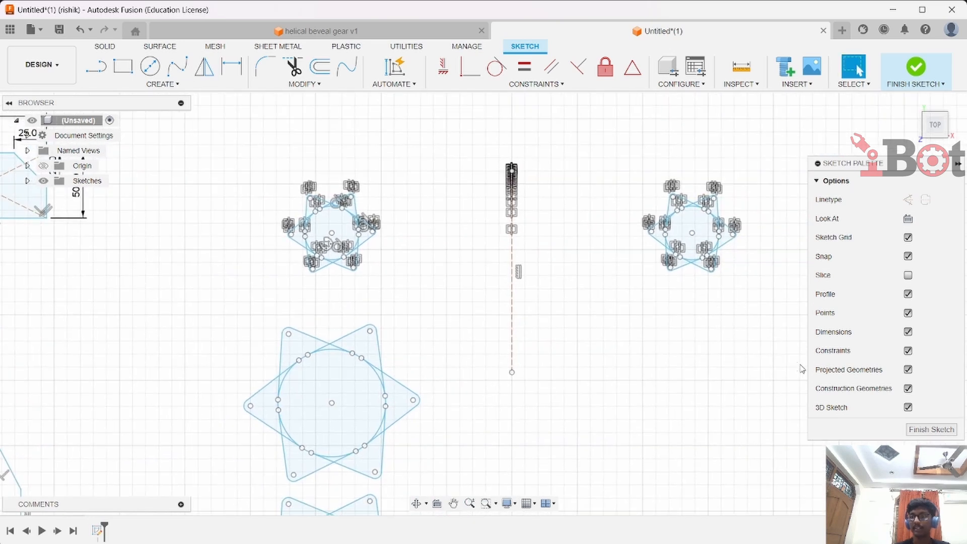
left_click(909, 351)
scroll(499, 261, "up", 2)
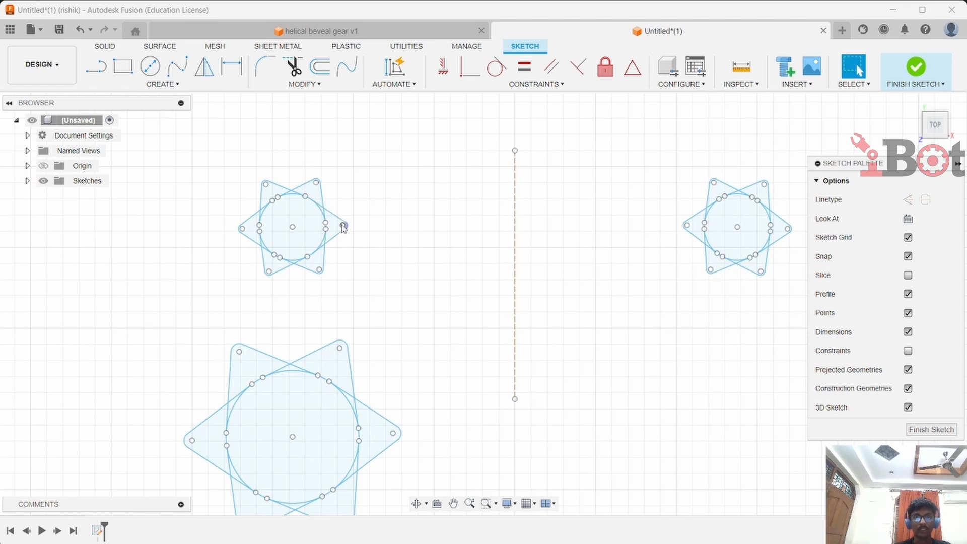
Place a sketch point where two edges of the top star intersect
left_click_drag(343, 227, 327, 283)
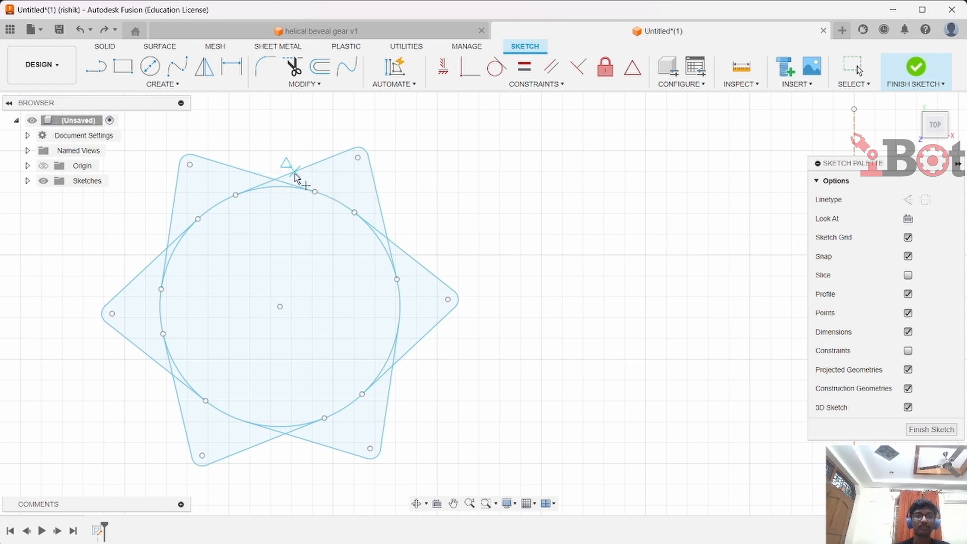
scroll(296, 177, "up", 2)
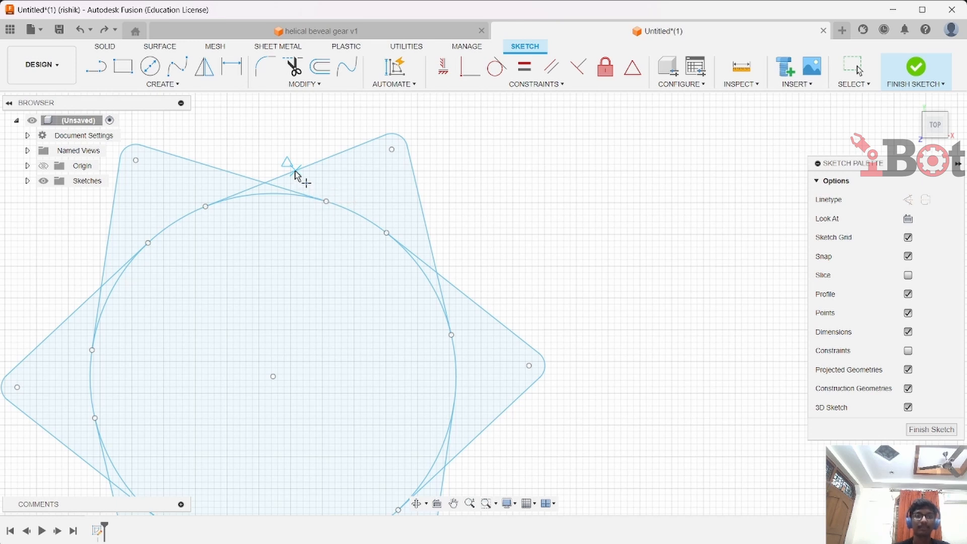
left_click(296, 171)
key("Escape")
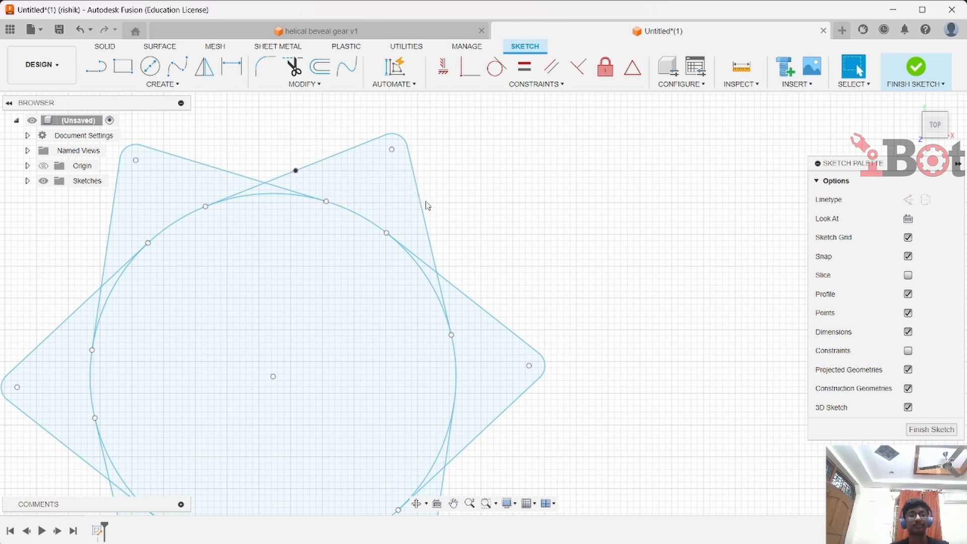
Draw a single line segment to the right of the star, pointing toward it
scroll(430, 205, "down", 5)
left_click(304, 83)
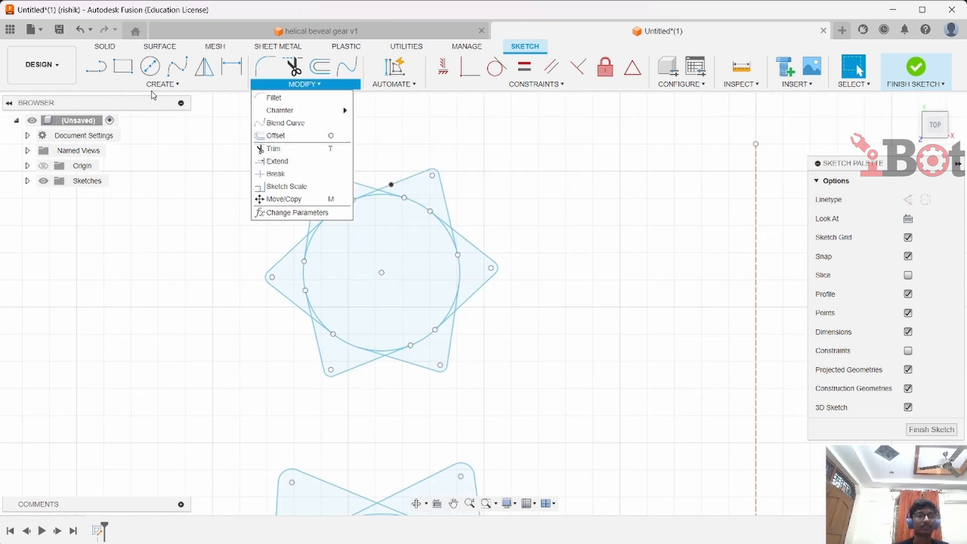
left_click(96, 66)
left_click(549, 301)
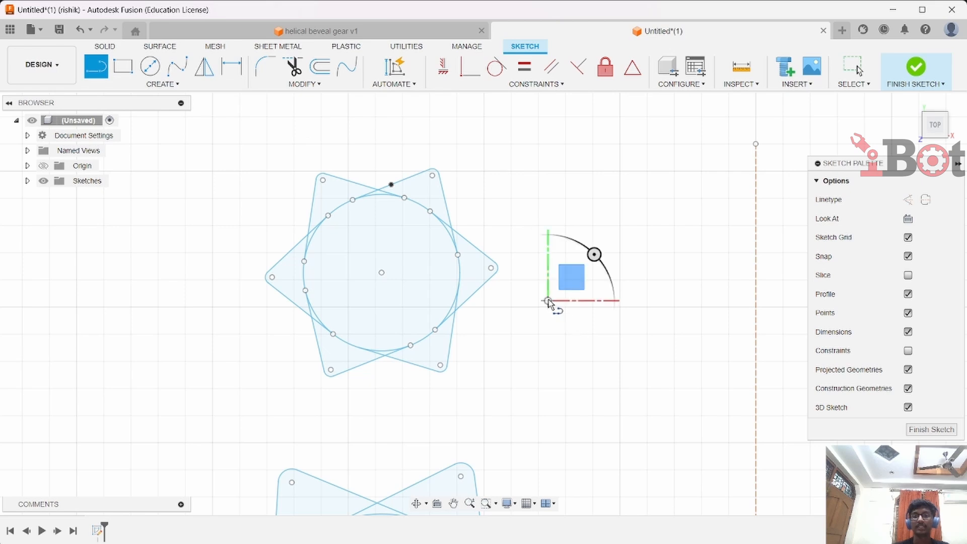
left_click(704, 342)
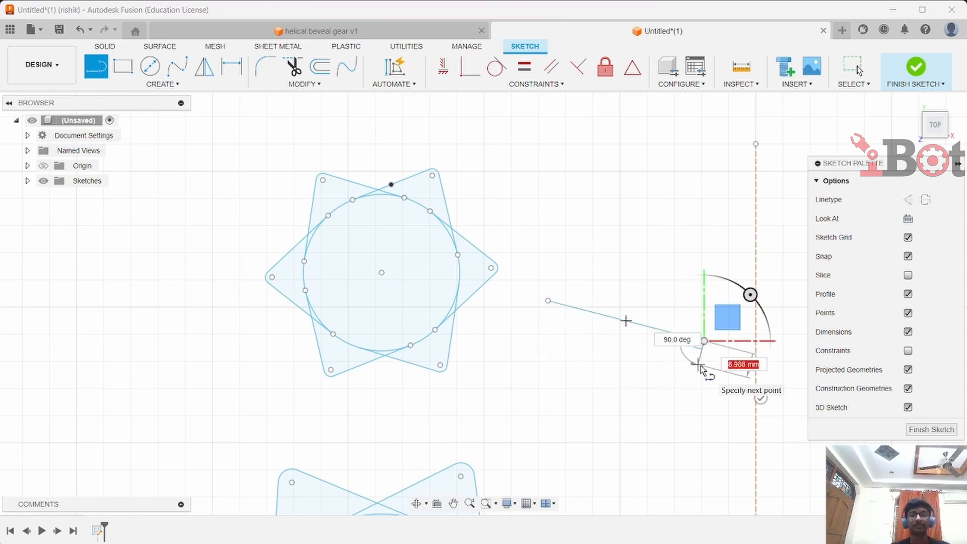
key("Escape")
Extend the new line until it meets the star's edge using Extend
left_click(278, 86)
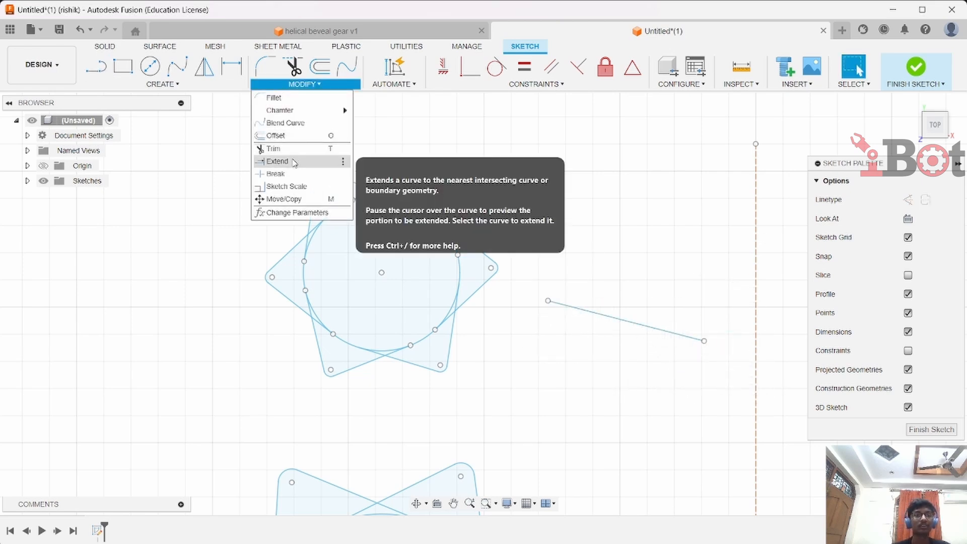
left_click(278, 162)
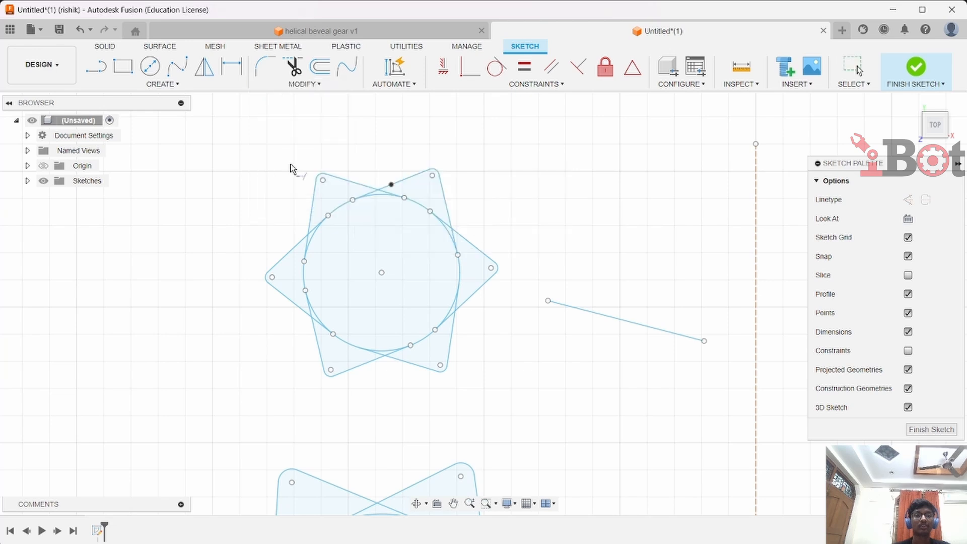
left_click(551, 304)
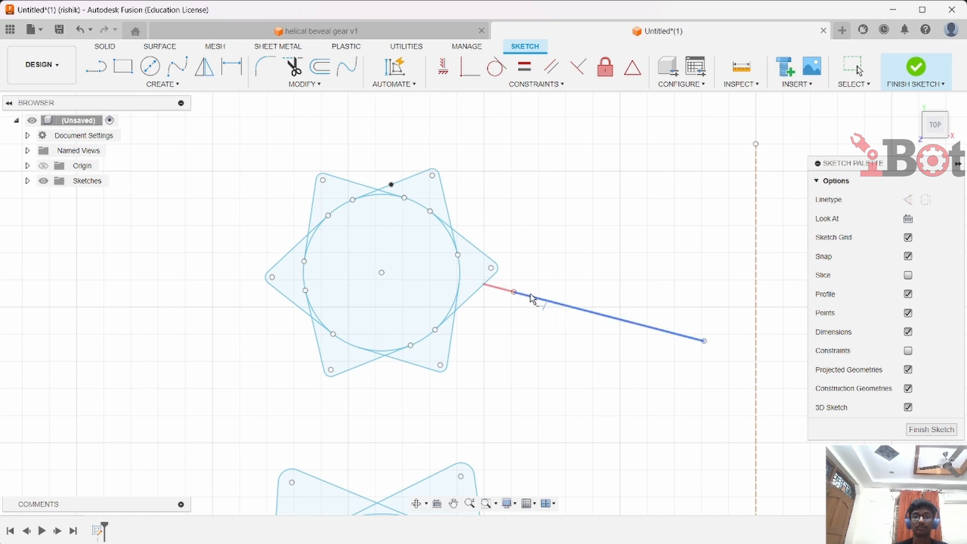
left_click(534, 299)
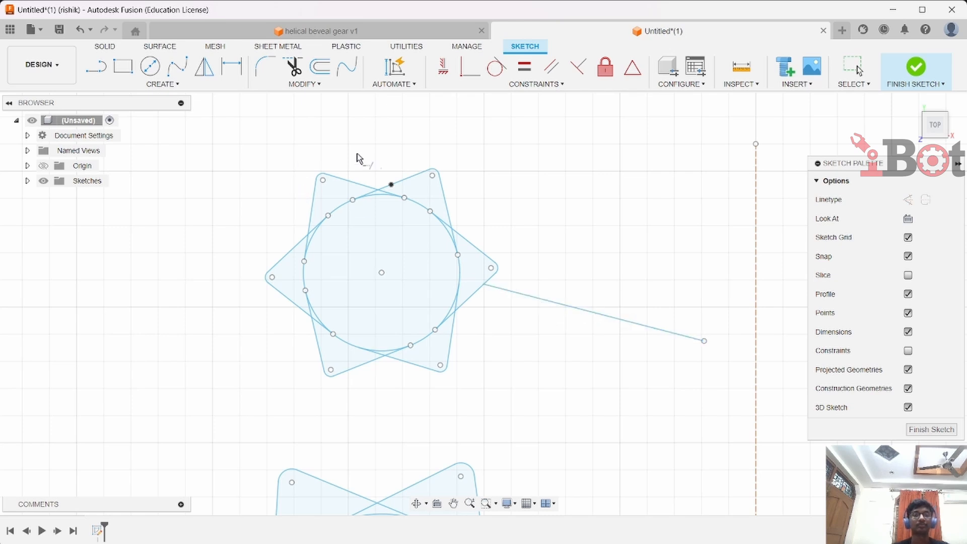
scroll(540, 191, "down", 4)
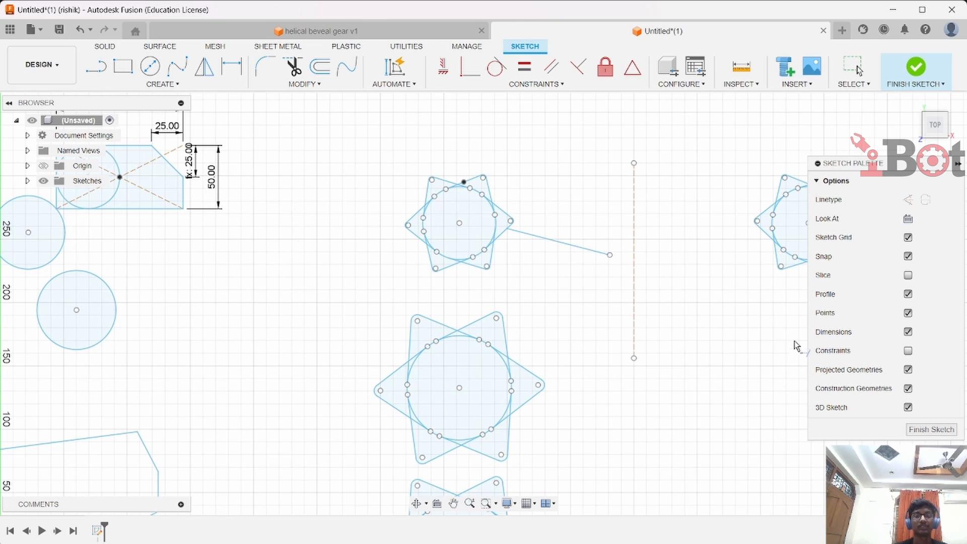
left_click(162, 85)
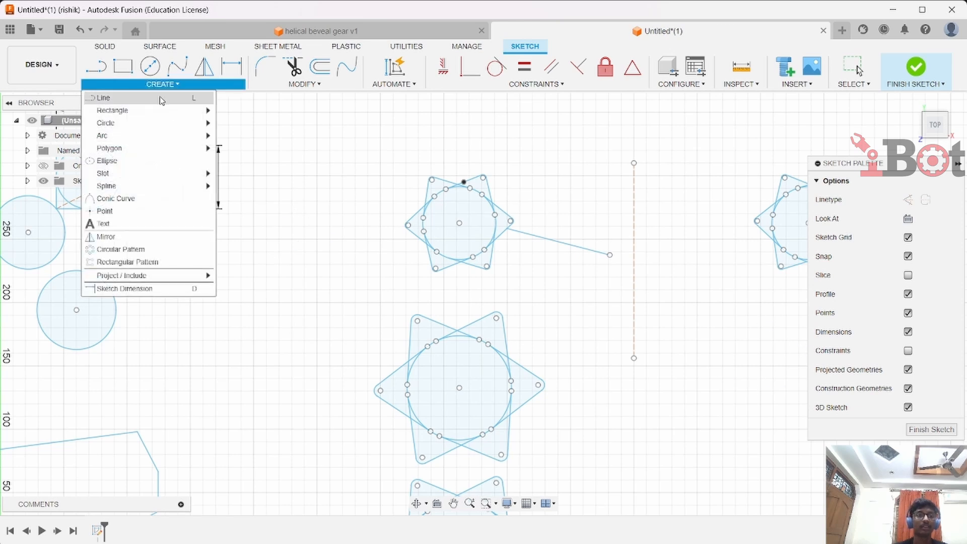
mouse_move(153, 281)
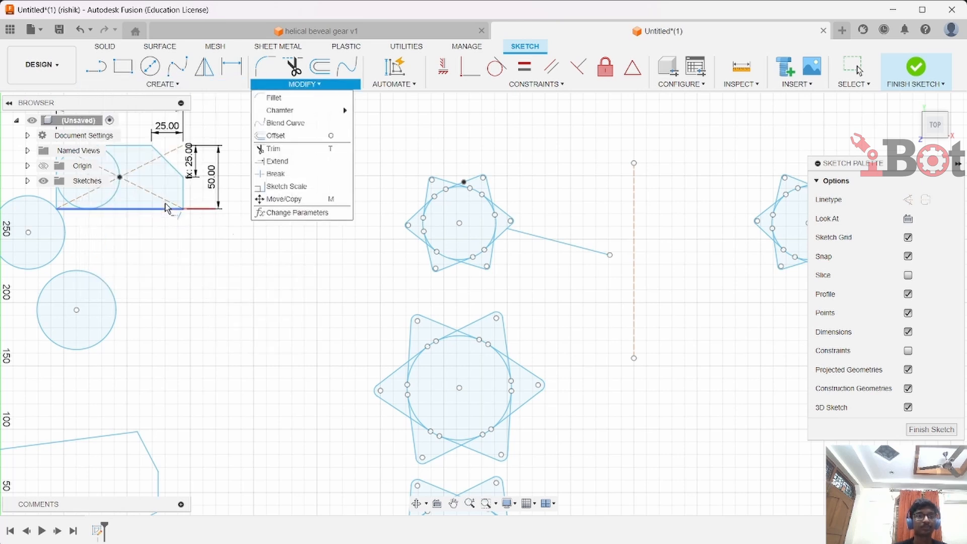
Switch to the helical beveal gear design and create a sketch on the gear's front face
left_click(276, 34)
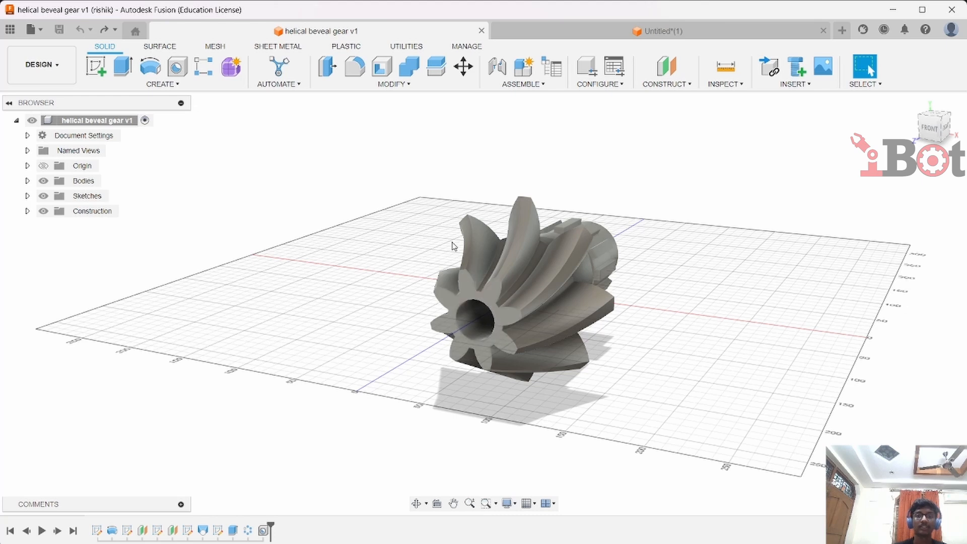
left_click(495, 304)
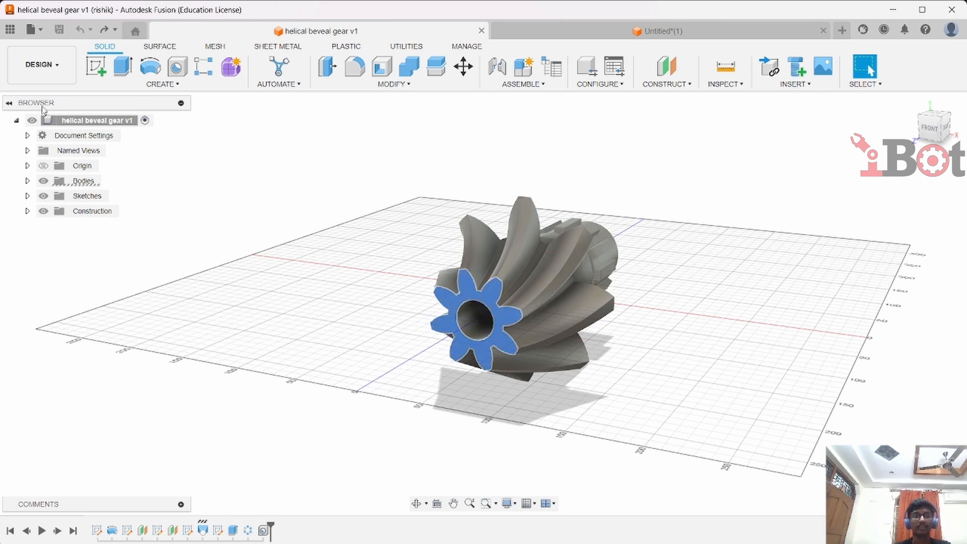
left_click(100, 73)
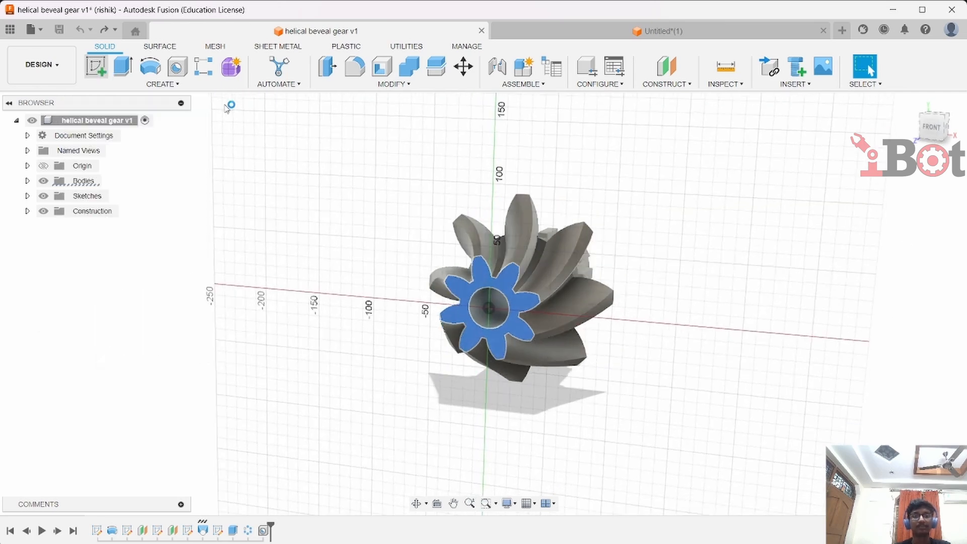
Project the gear's front face into the sketch, then finish the sketch
left_click(156, 84)
mouse_move(202, 276)
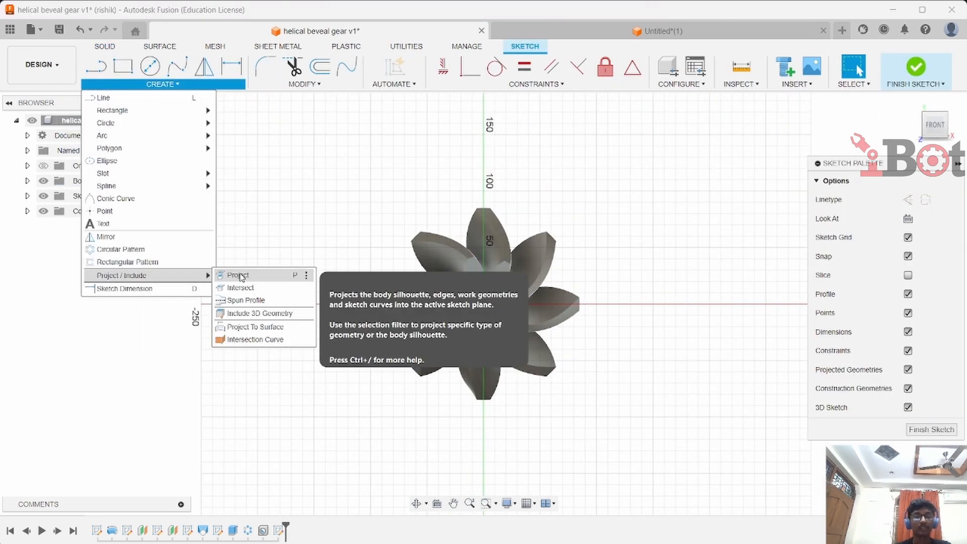
left_click(241, 277)
scroll(498, 244, "up", 4)
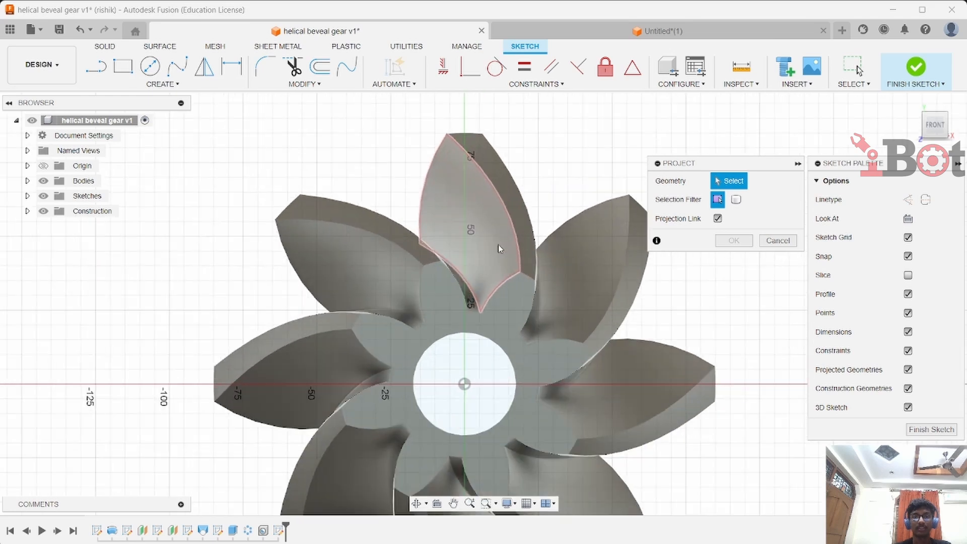
left_click(487, 303)
left_click(487, 303)
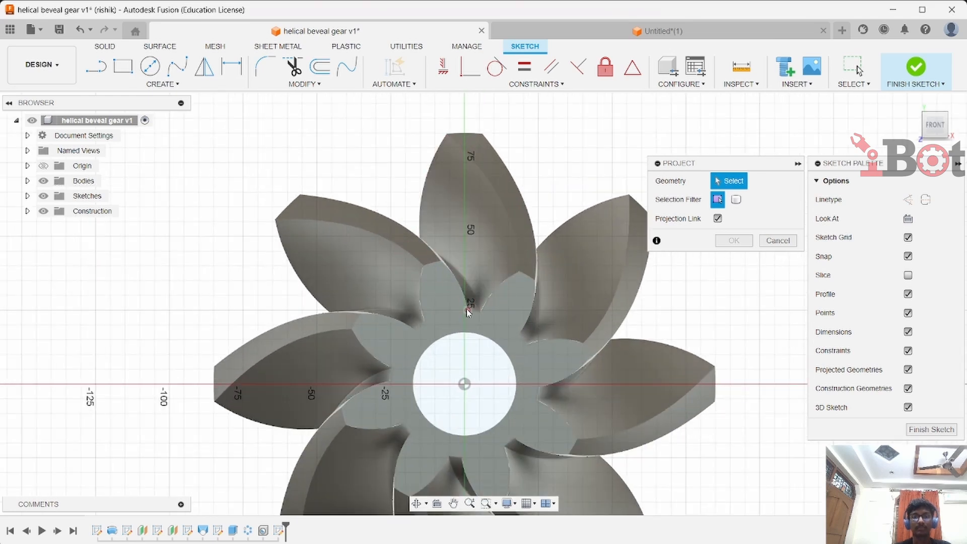
left_click(436, 286)
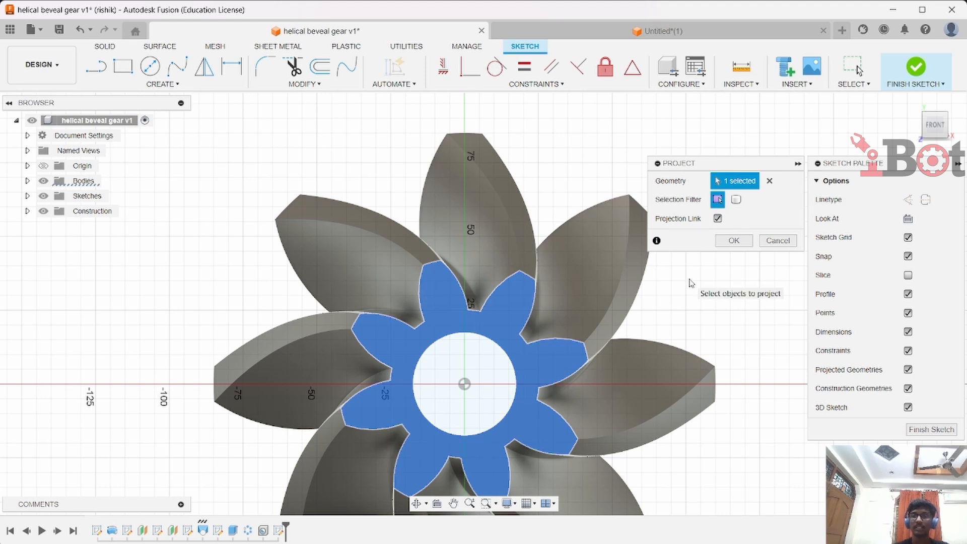
scroll(554, 297, "down", 2)
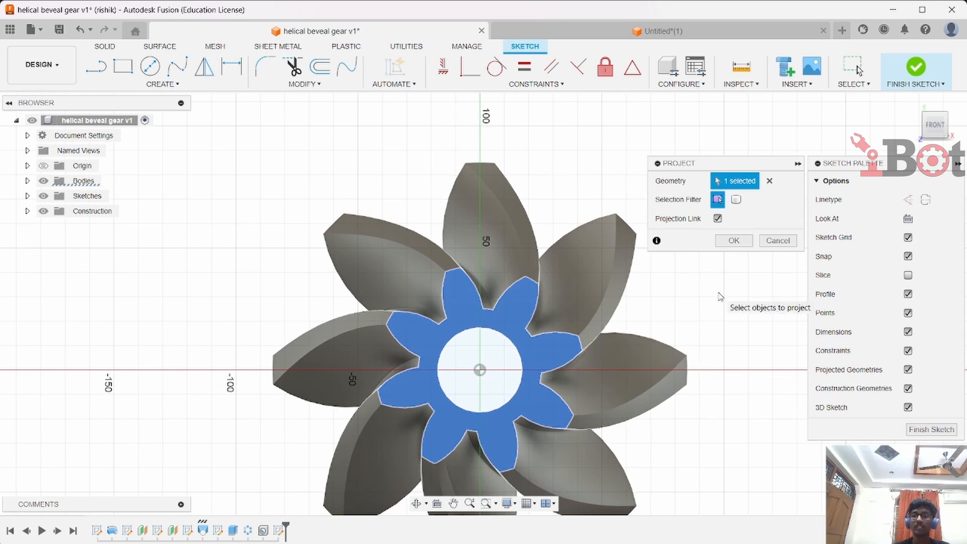
left_click(734, 242)
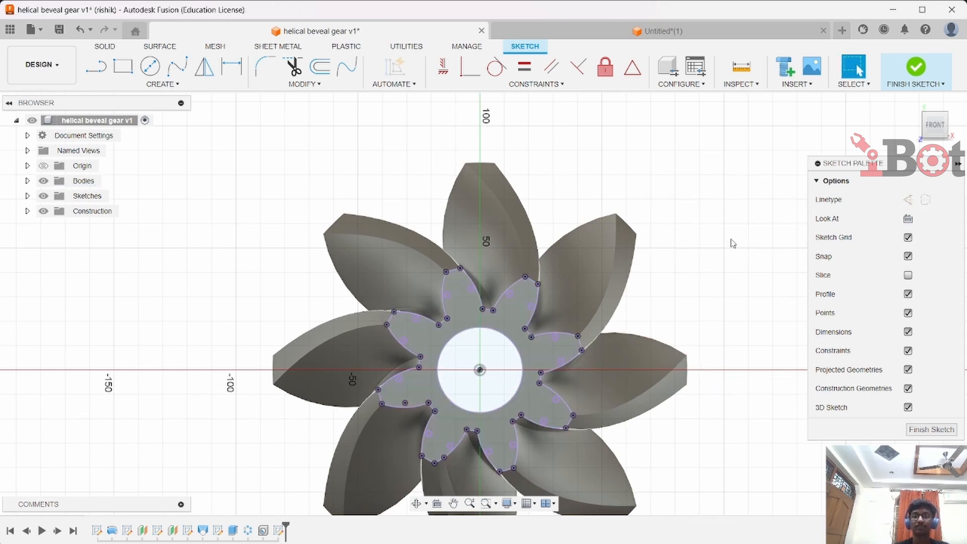
left_click(916, 67)
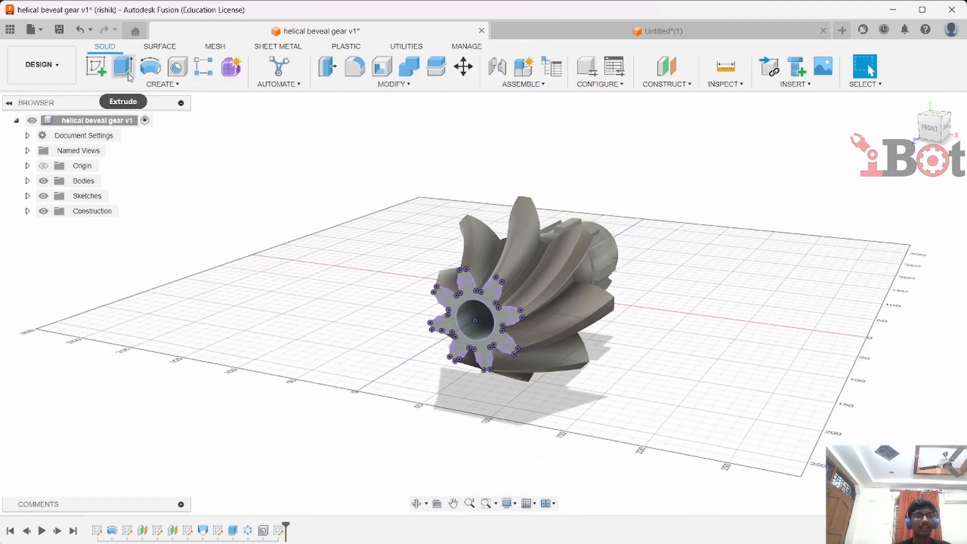
Extrude the projected gear profile 90 mm, joining it to the existing body
left_click(128, 74)
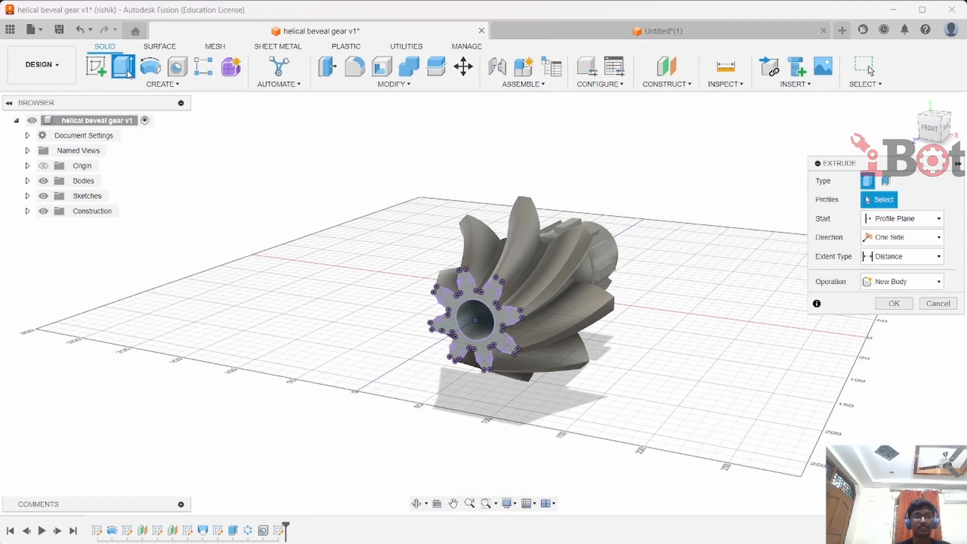
left_click(466, 300)
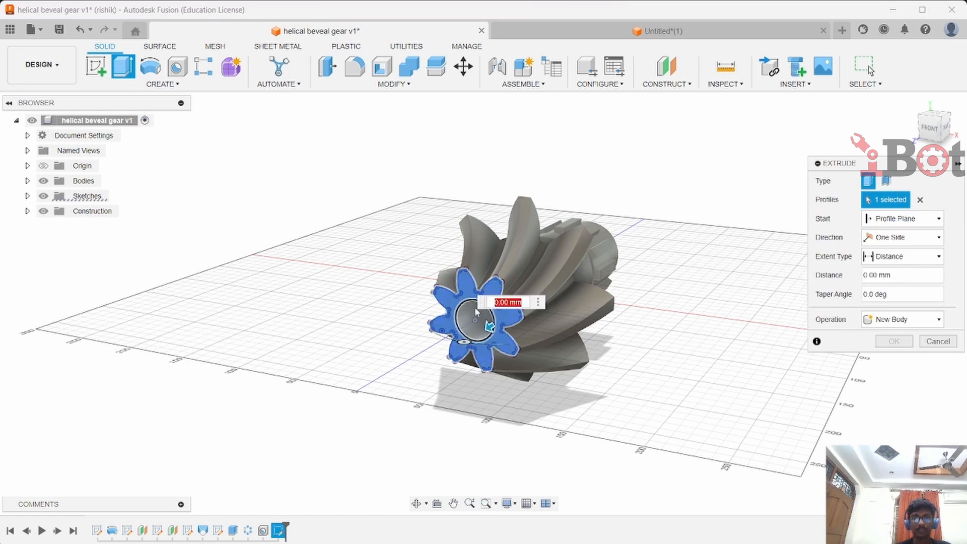
left_click_drag(489, 325, 472, 372)
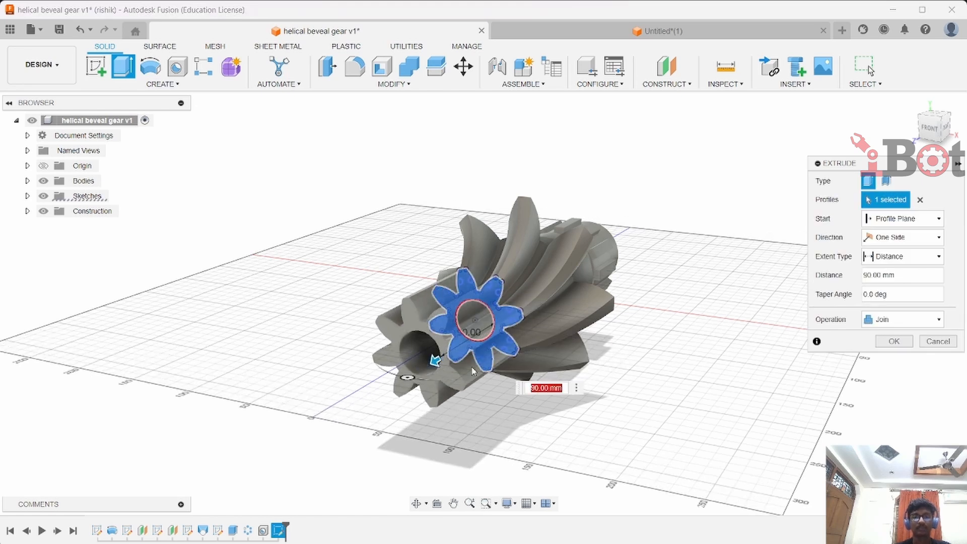
left_click(886, 345)
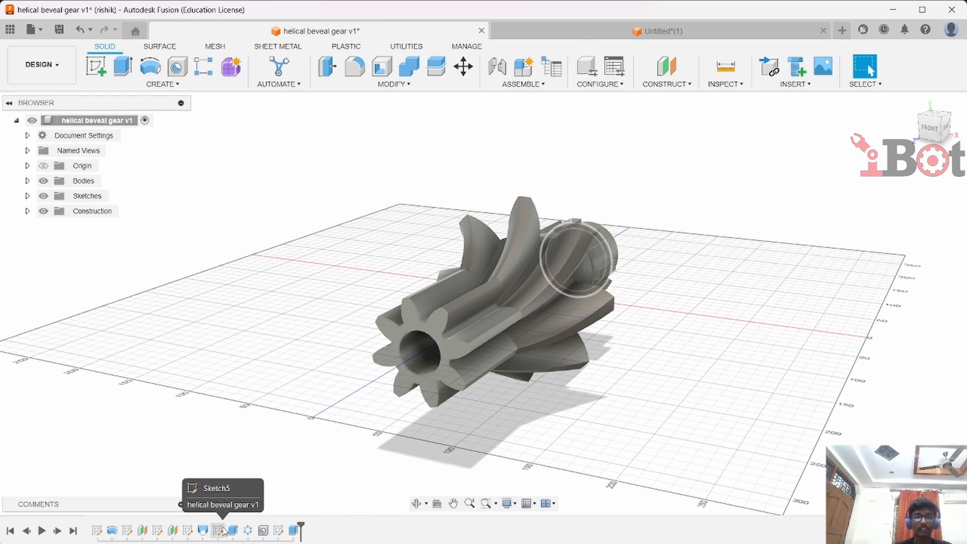
Reopen the gear-profile sketch from the timeline for editing
right_click(188, 531)
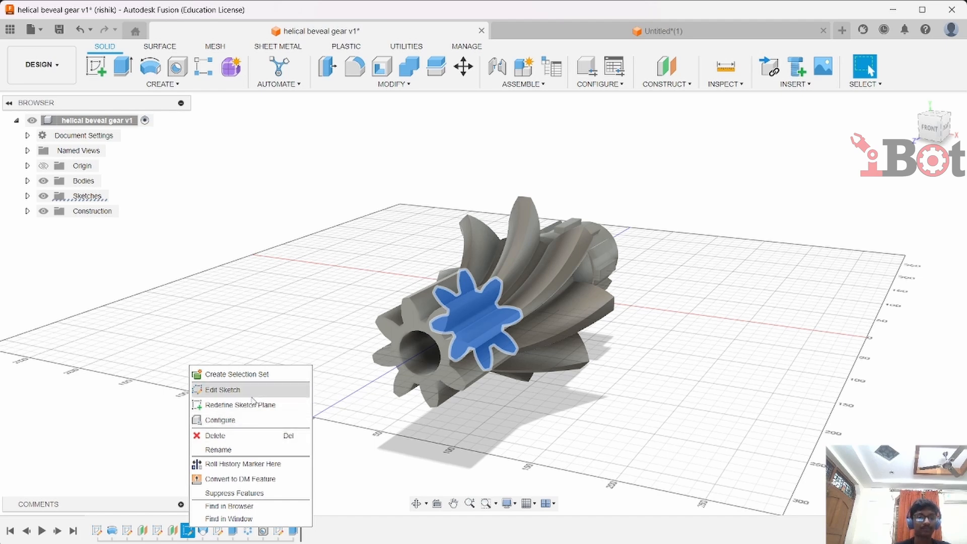
left_click(223, 390)
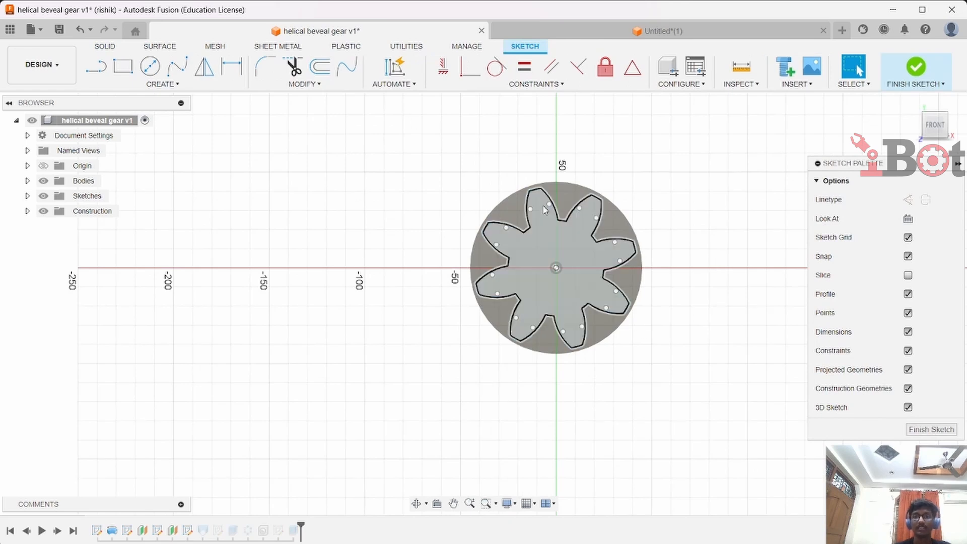
Rotate the gear profile sketch -20 deg about the origin axis with Move/Copy, then finish the sketch
left_click(303, 84)
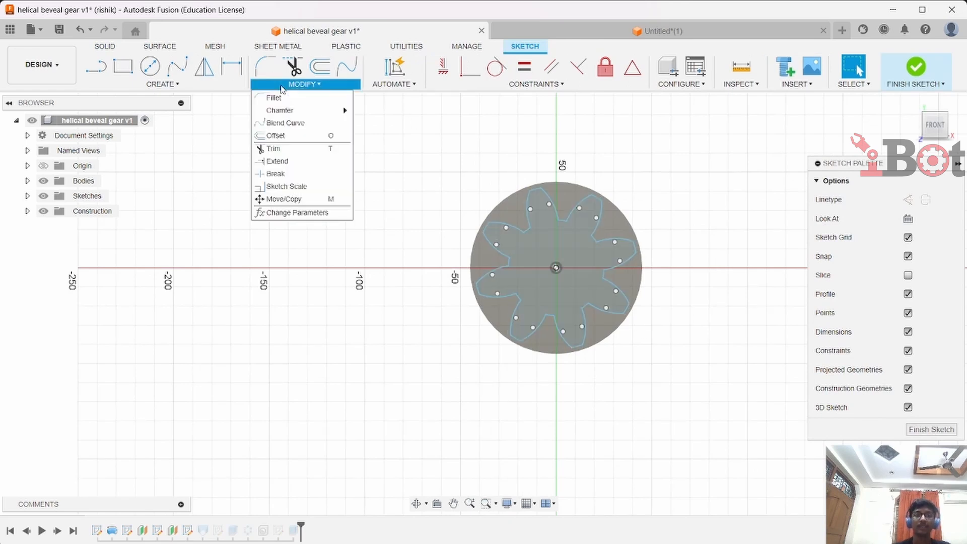
left_click(296, 201)
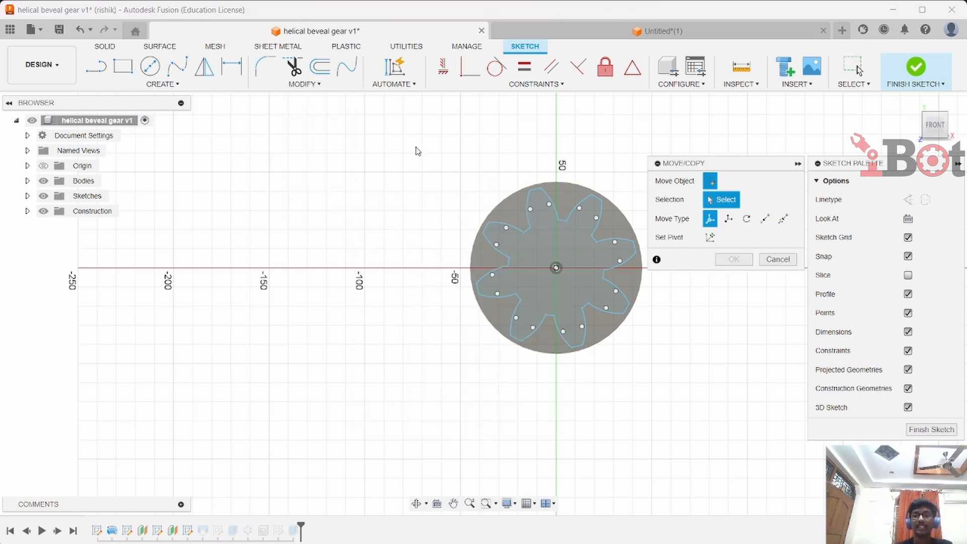
left_click(510, 257)
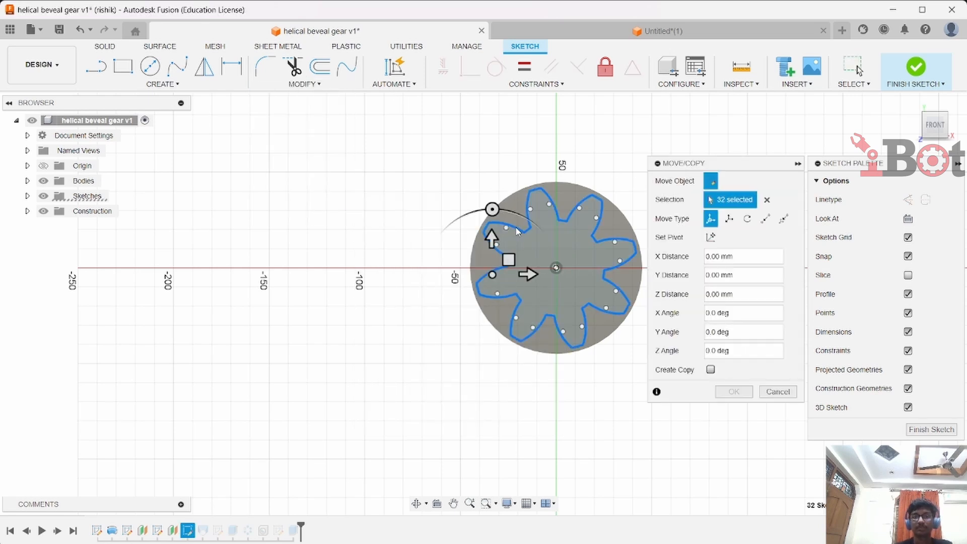
left_click(747, 220)
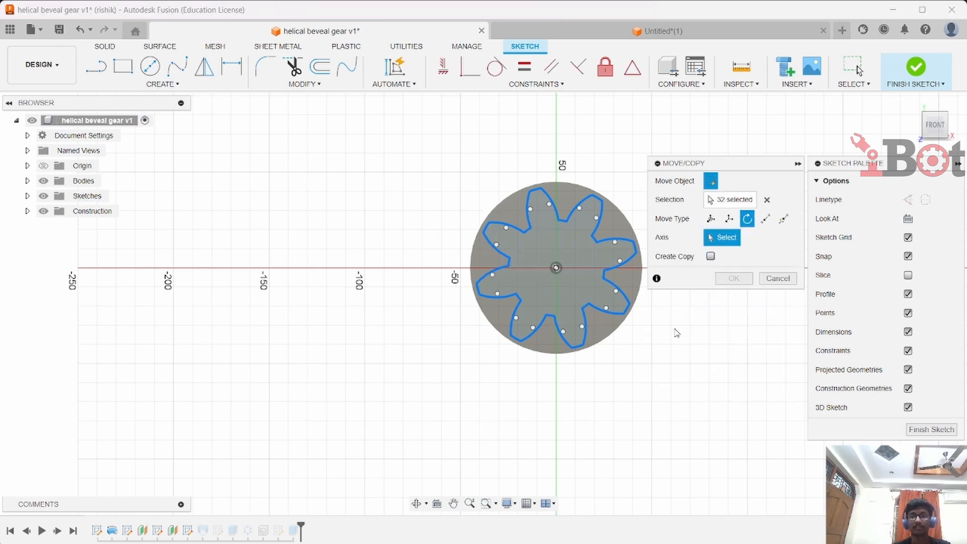
middle_click_drag(705, 369, 643, 385, "shift")
left_click(43, 166)
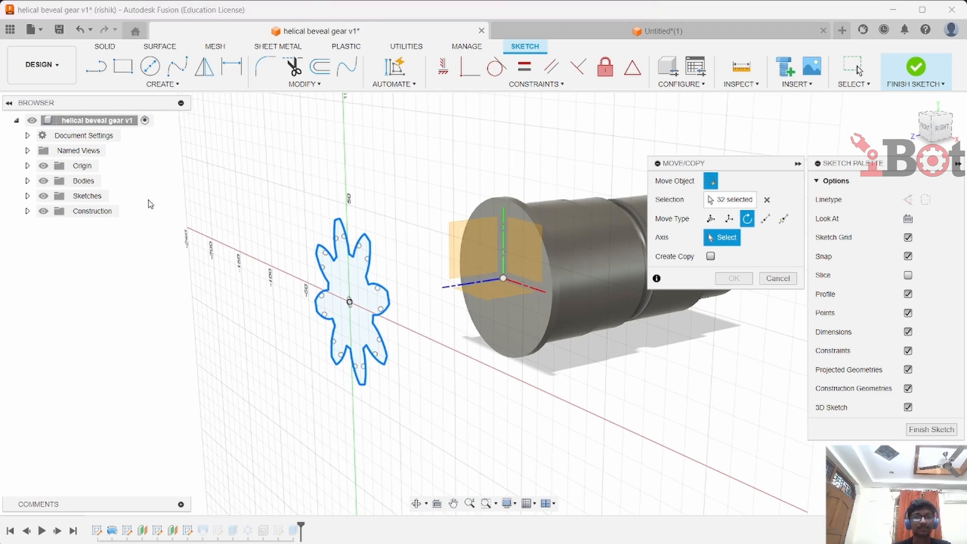
left_click(446, 287)
middle_click_drag(464, 371, 499, 374, "shift")
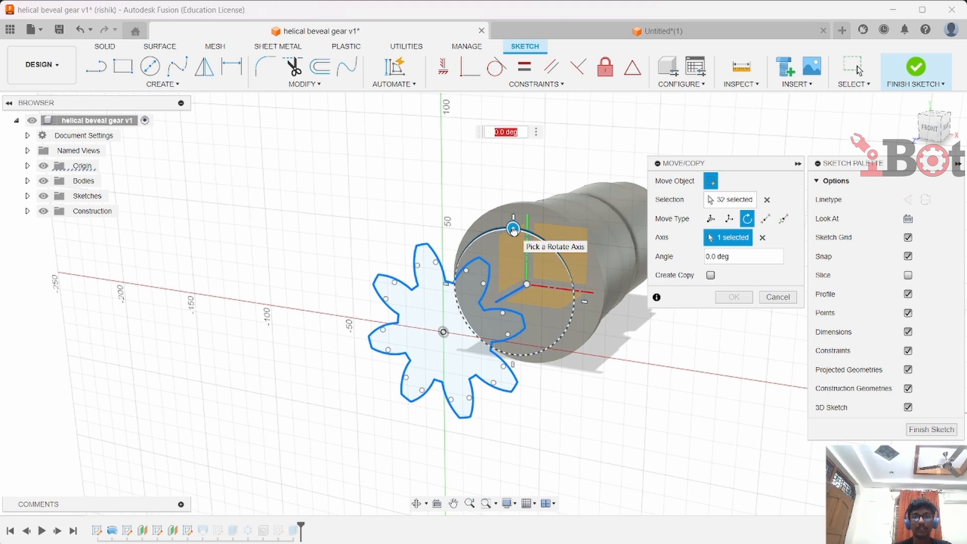
left_click_drag(514, 229, 528, 255)
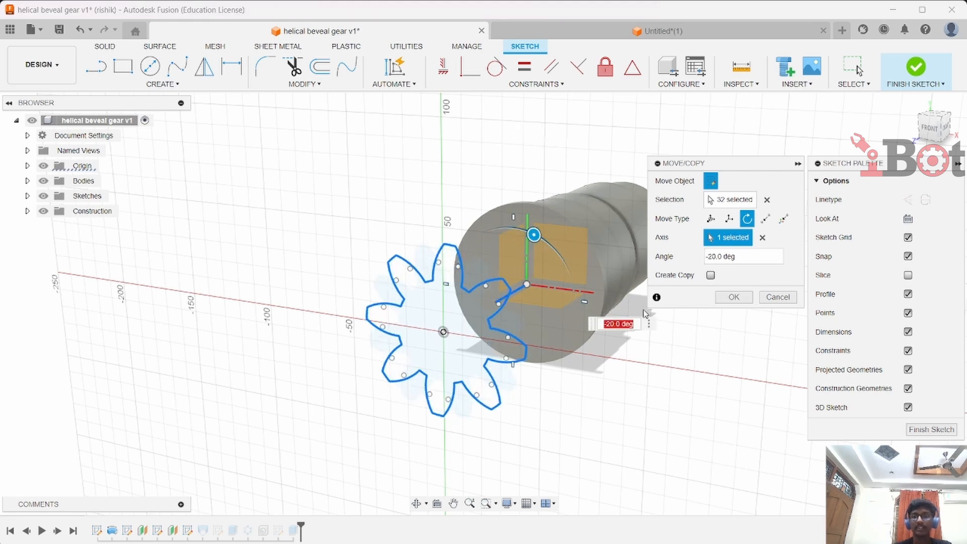
left_click(726, 298)
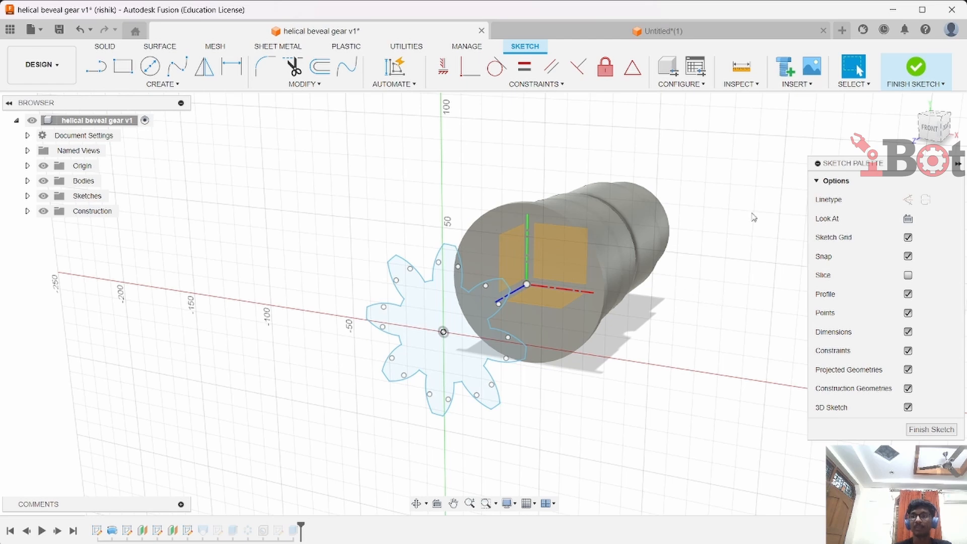
left_click(917, 68)
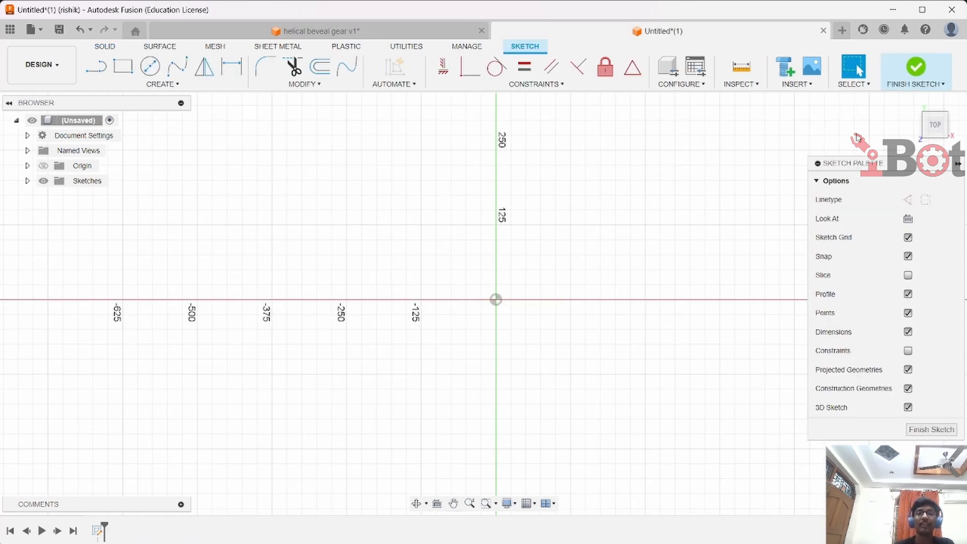
In the untitled design's sketch, draw a diagonal line across the origin and apply a Horizontal/Vertical constraint to it
left_click(588, 89)
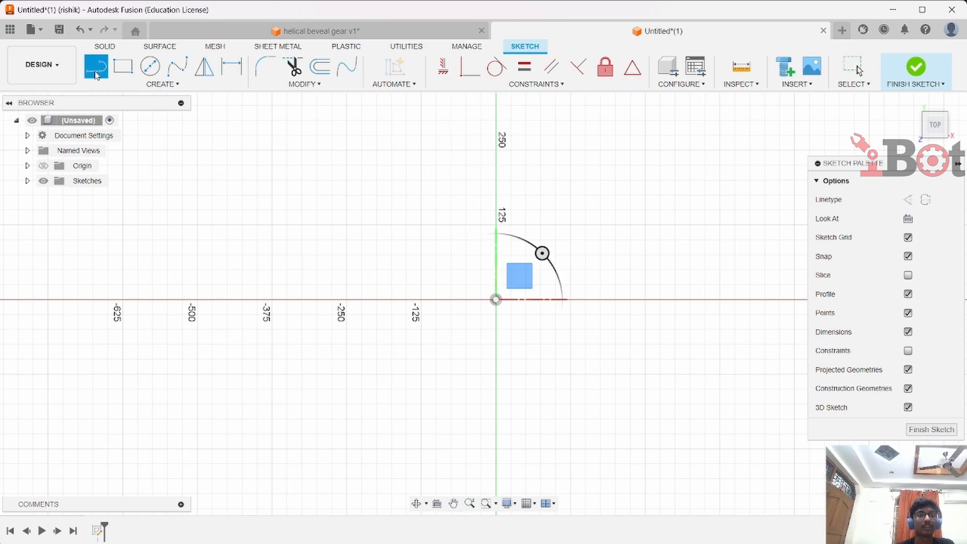
left_click(271, 394)
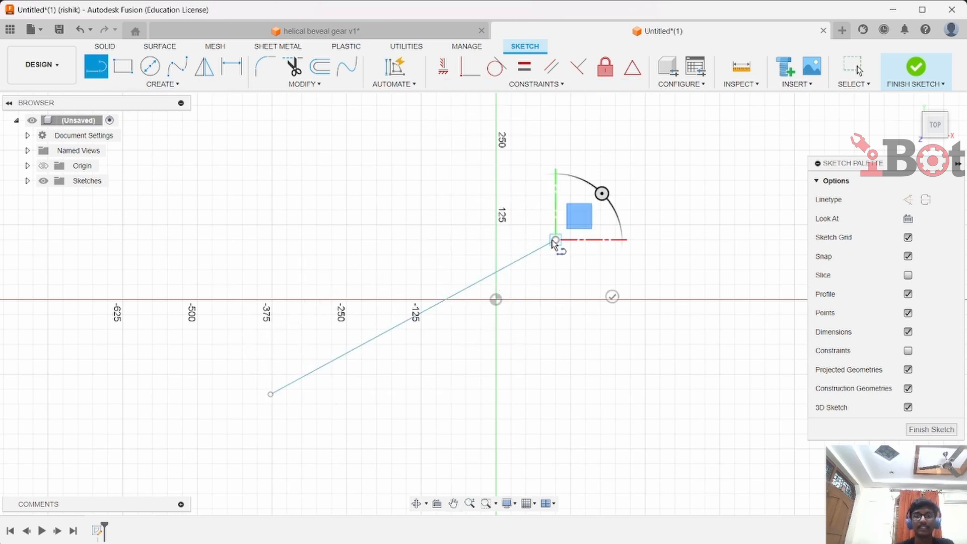
left_click(556, 240)
key("Escape")
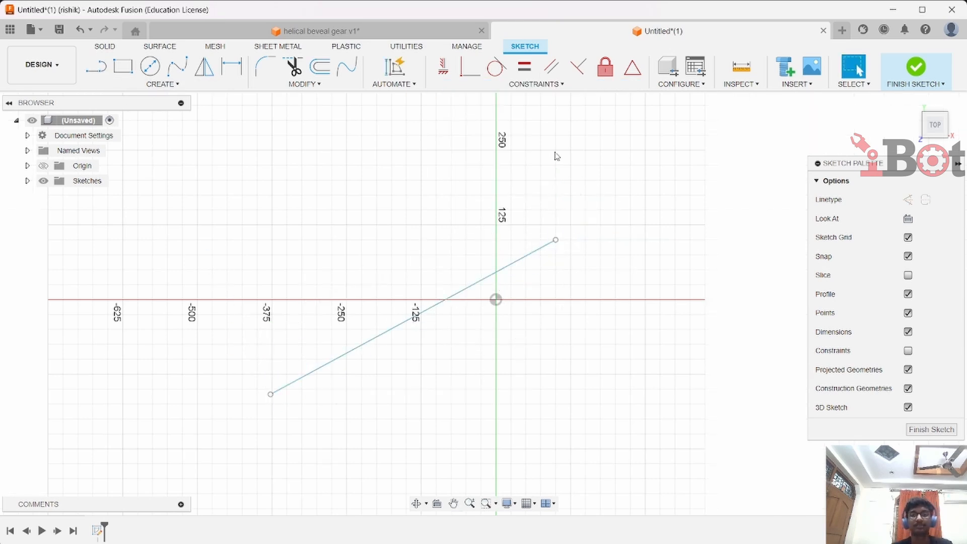
left_click(453, 70)
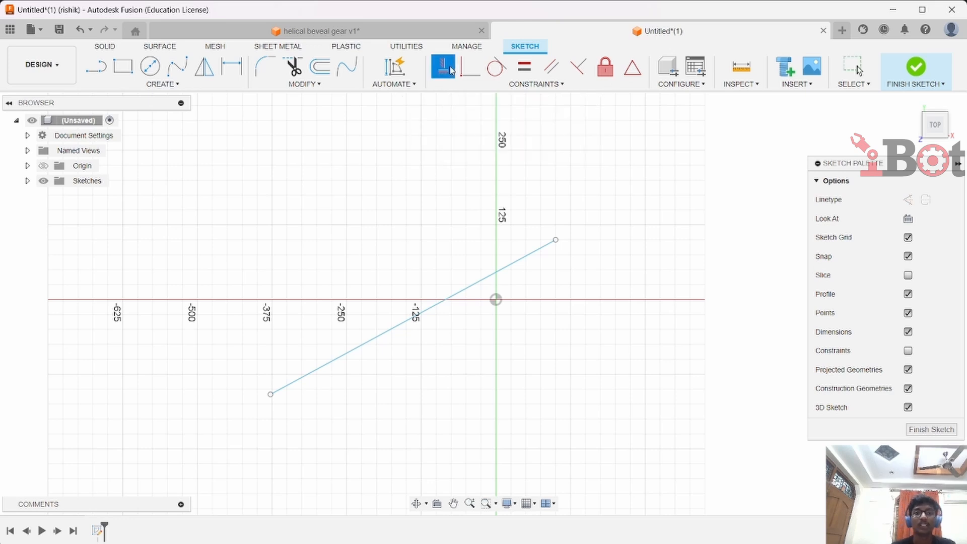
left_click(538, 250)
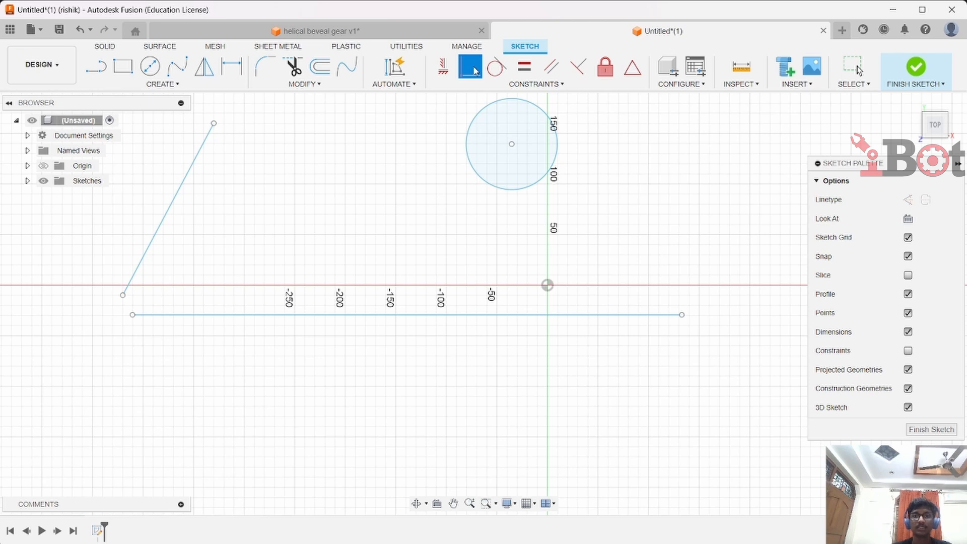
Apply a Coincident constraint joining the slanted line's lower endpoint to the horizontal line's left endpoint
left_click(476, 69)
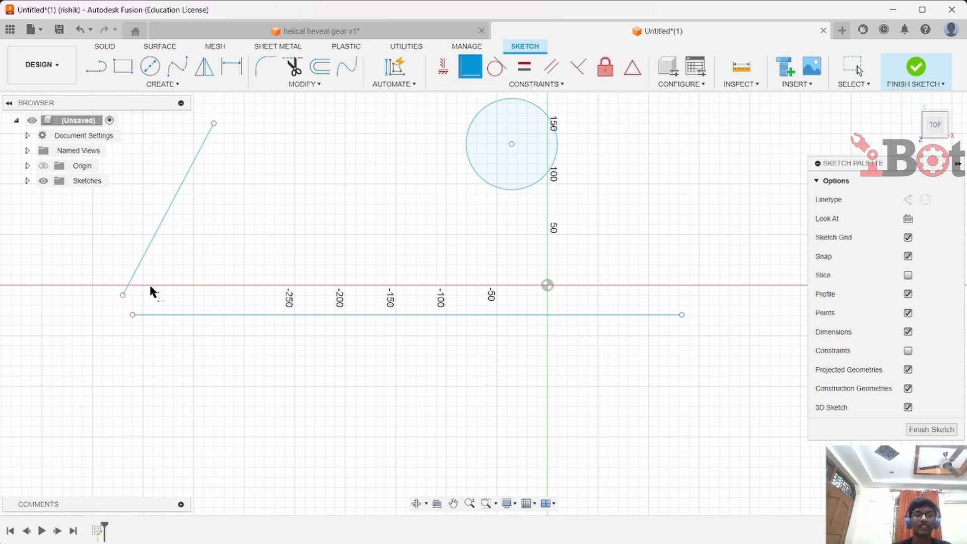
left_click(123, 294)
left_click(132, 315)
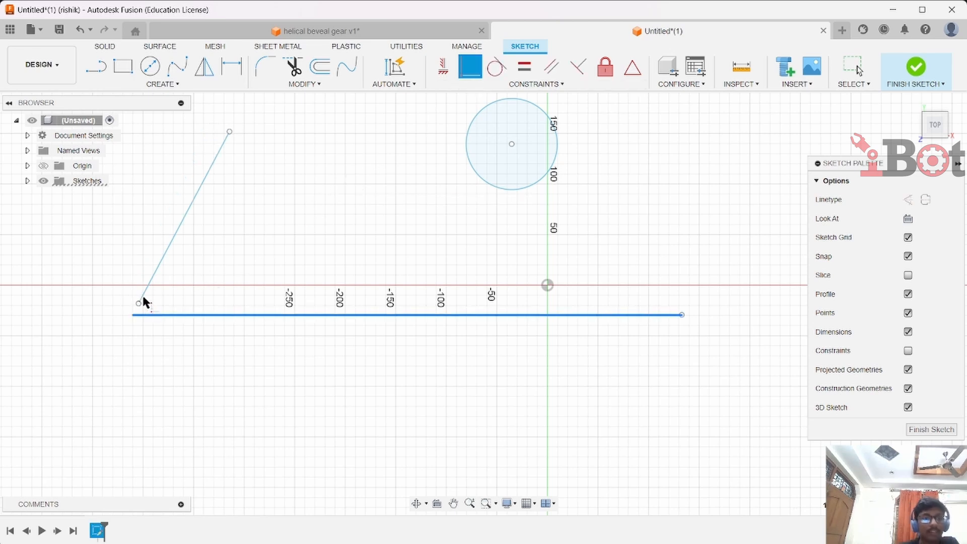
left_click(139, 304)
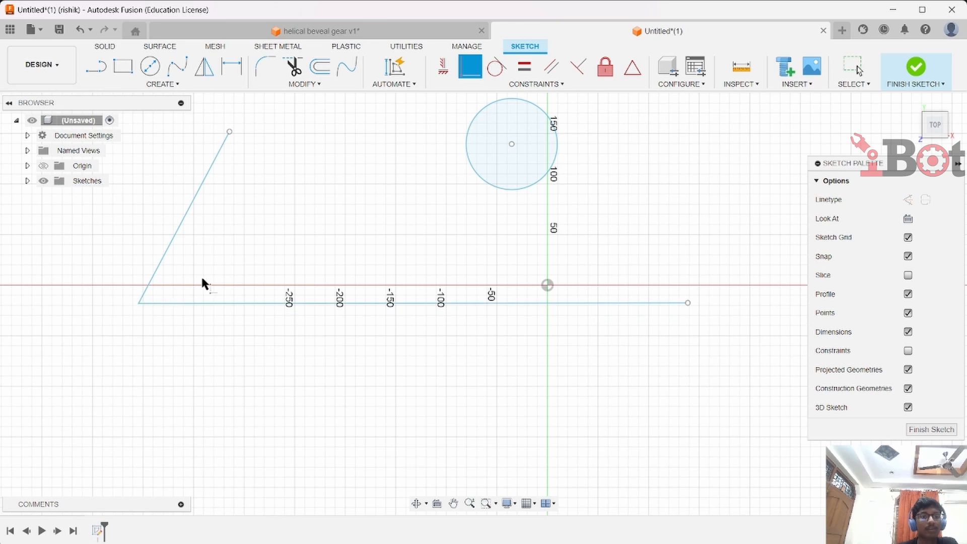
Make the circle's center coincident with the horizontal line's right endpoint
left_click(478, 63)
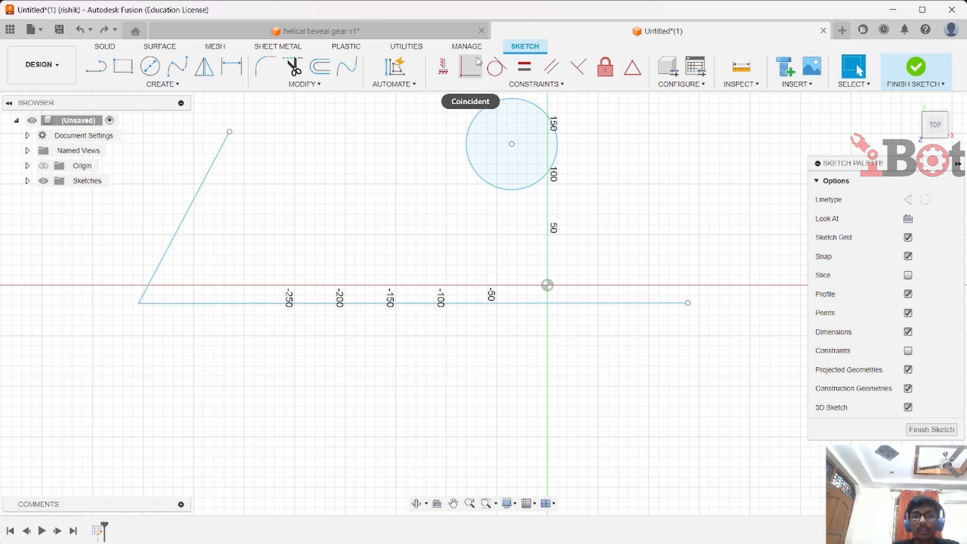
left_click(477, 64)
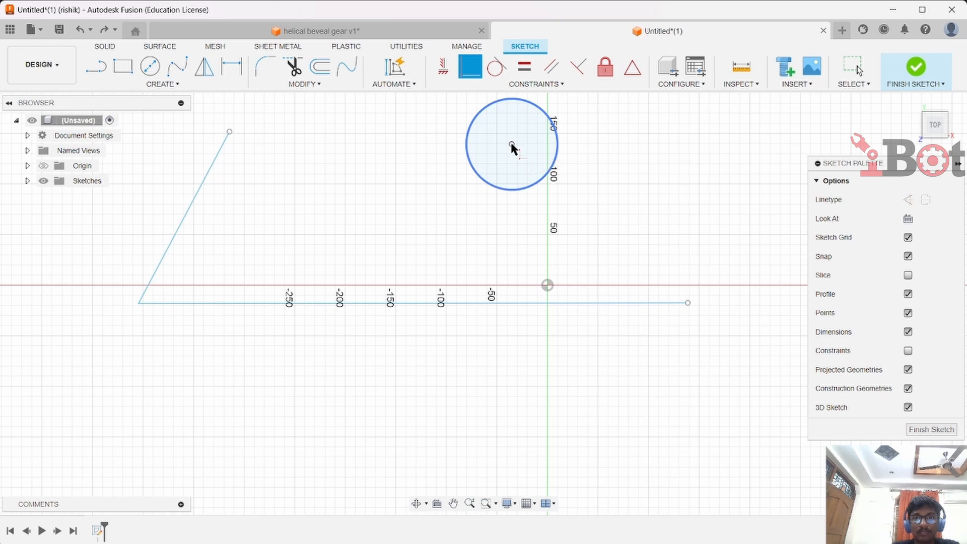
left_click(512, 146)
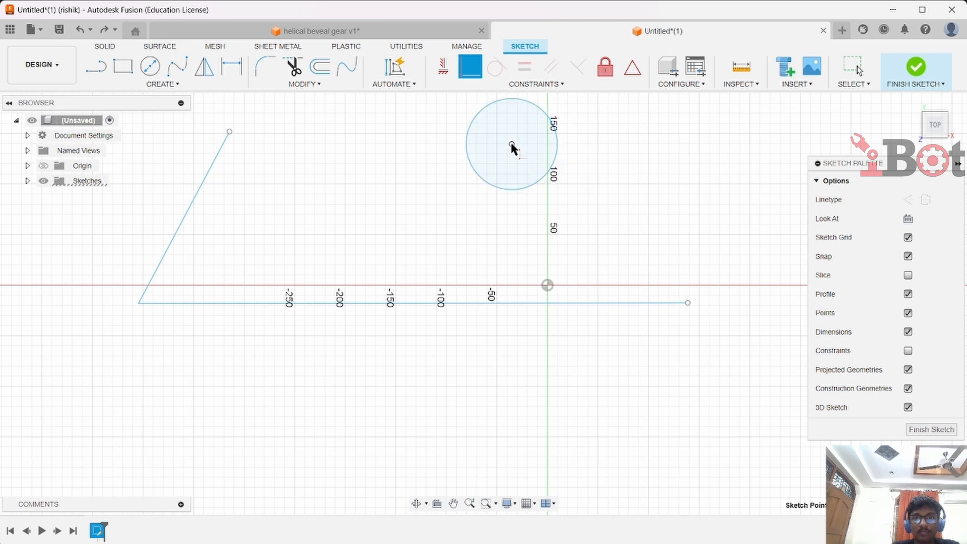
left_click(687, 304)
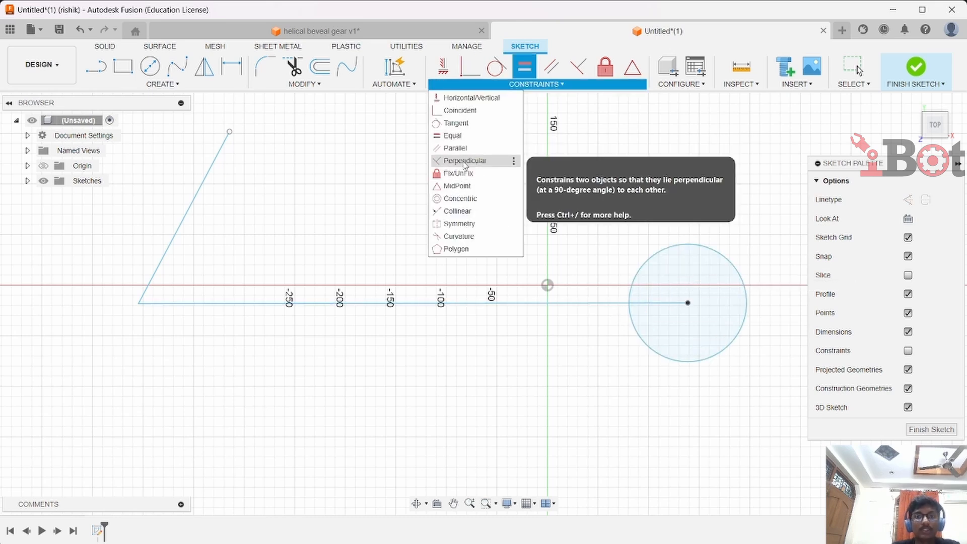
Apply a Perpendicular constraint between the slanted line and the horizontal line
left_click(464, 161)
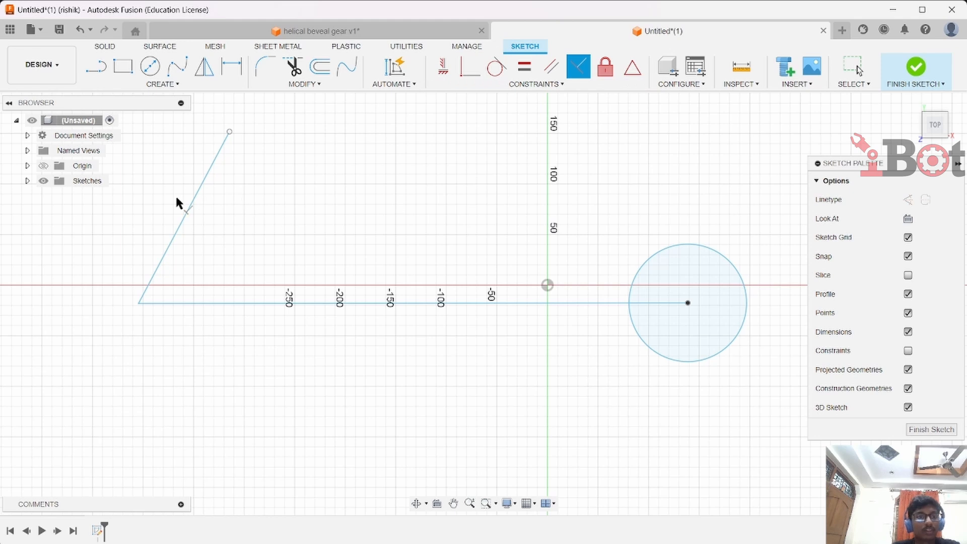
left_click(187, 210)
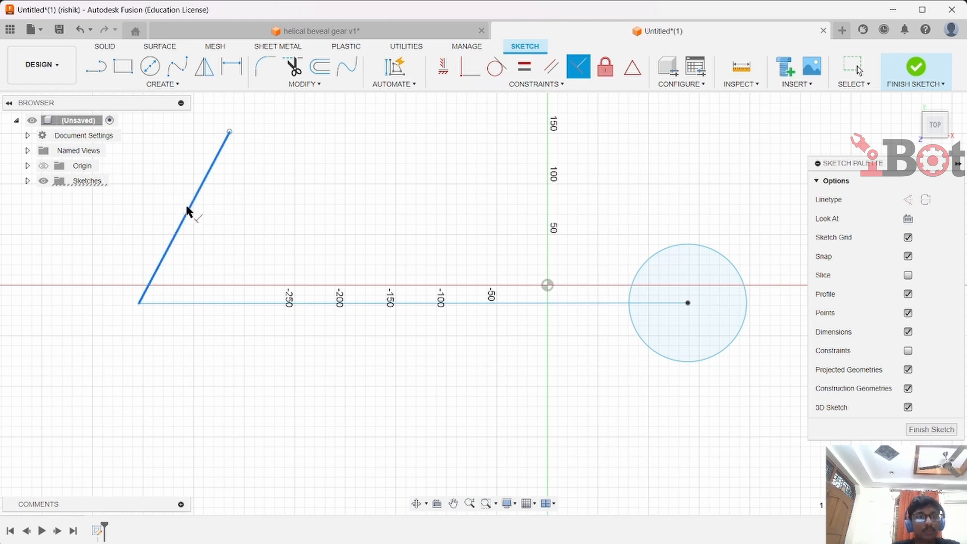
left_click(222, 303)
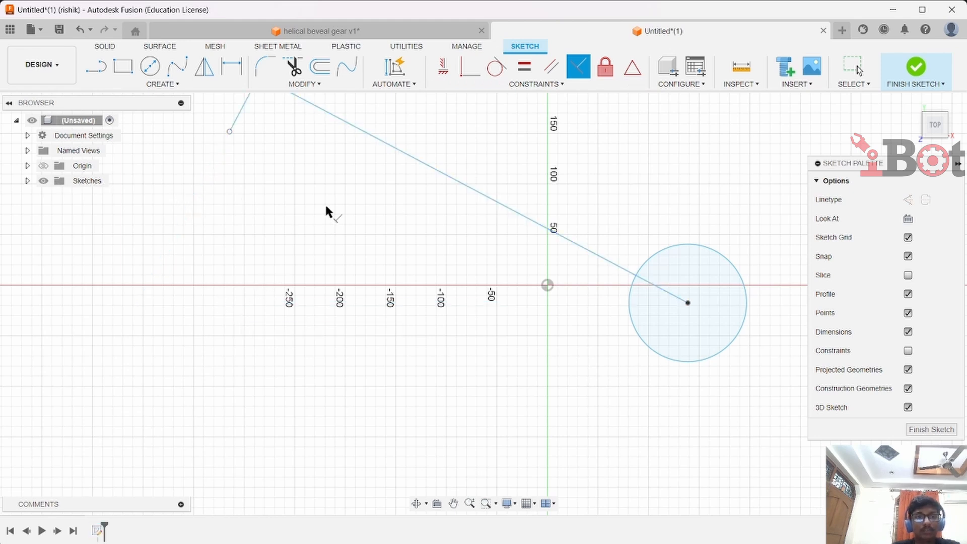
Apply an Equal constraint between the long line and the short slanted line
left_click_drag(332, 209, 350, 338)
middle_click_drag(349, 242, 343, 339)
left_click(525, 66)
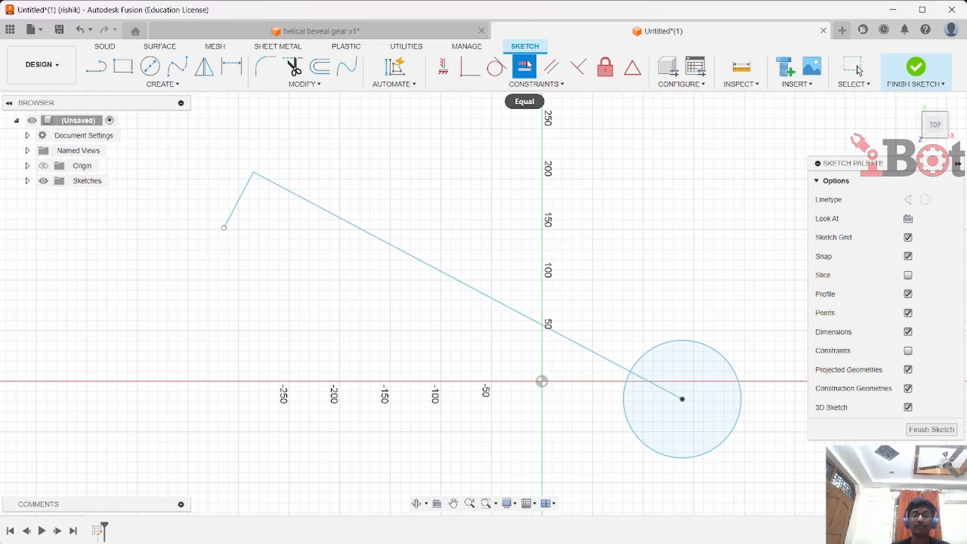
left_click(352, 222)
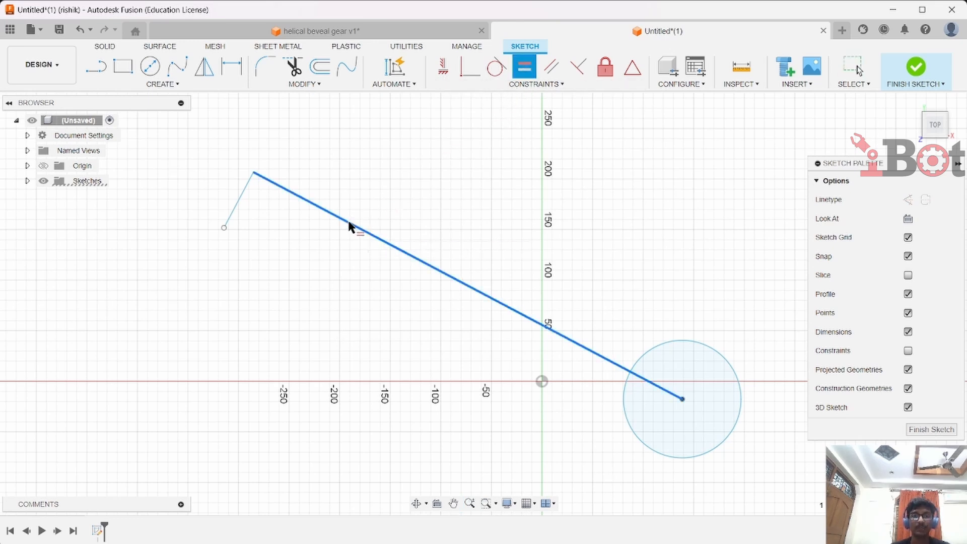
left_click(243, 195)
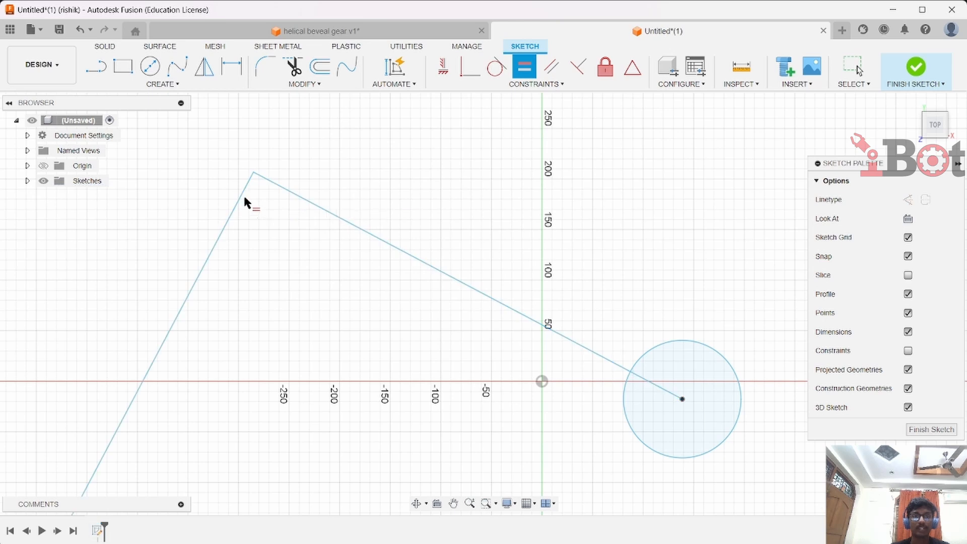
Draw a second circle above and to the right of the first circle
scroll(335, 258, "down", 3)
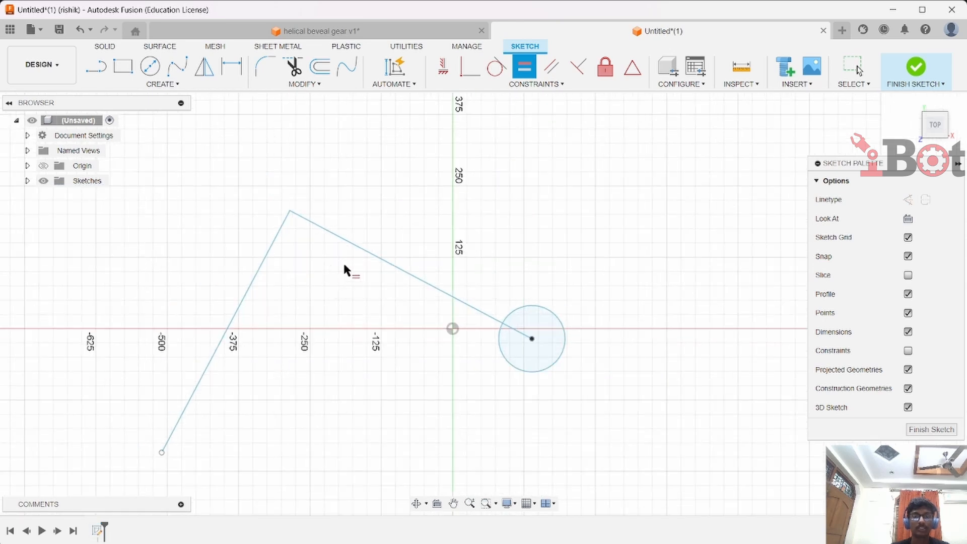
left_click(150, 66)
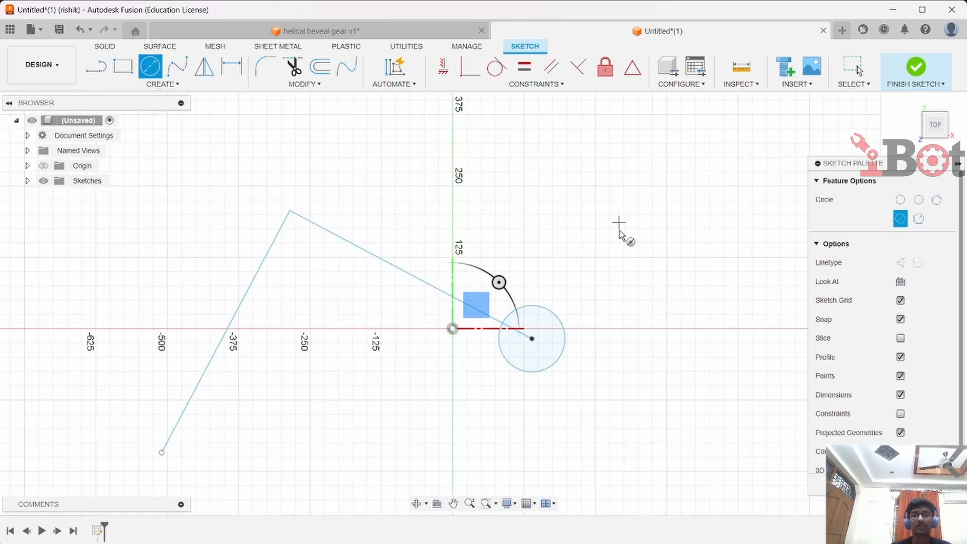
left_click(621, 263)
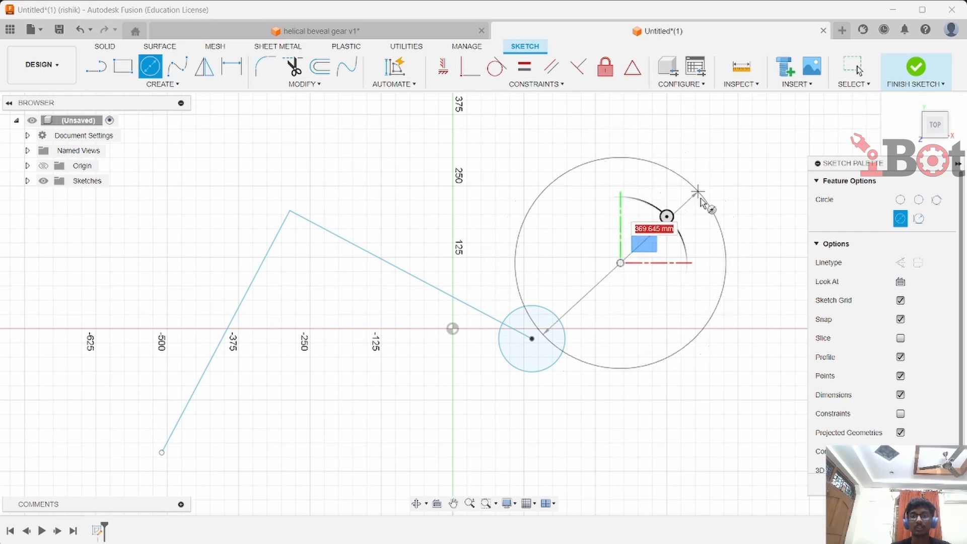
left_click(689, 300)
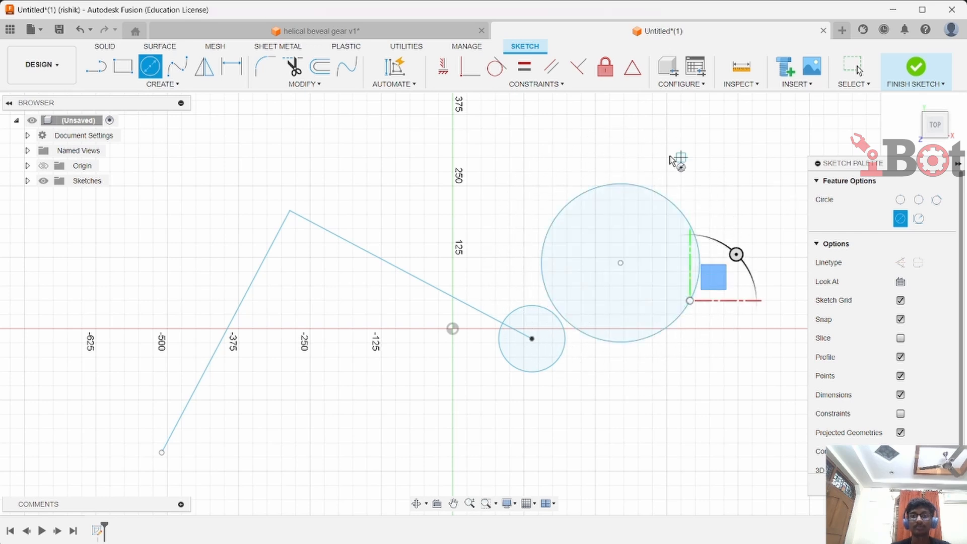
Constrain the two circles equal, then resize one circle's edge so both change together
left_click(533, 66)
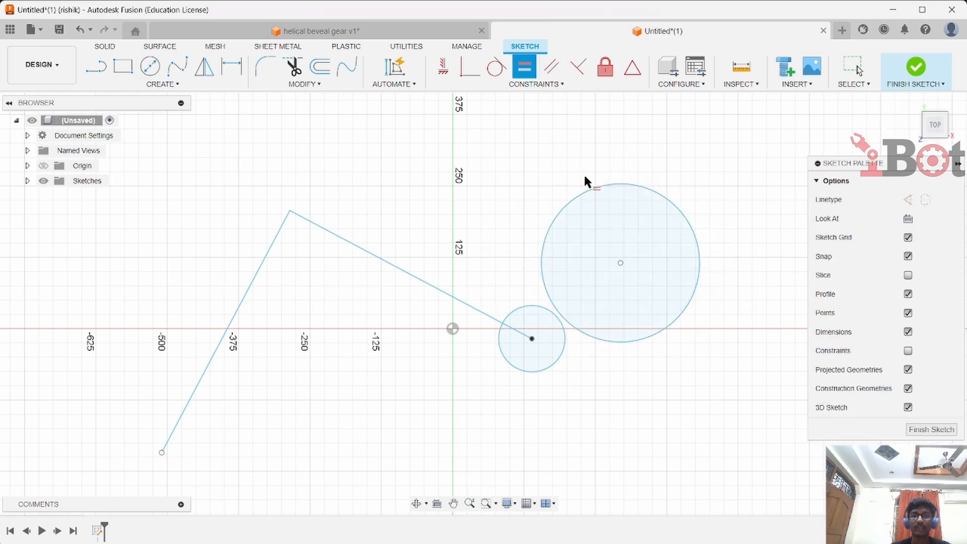
left_click(537, 308)
left_click(545, 277)
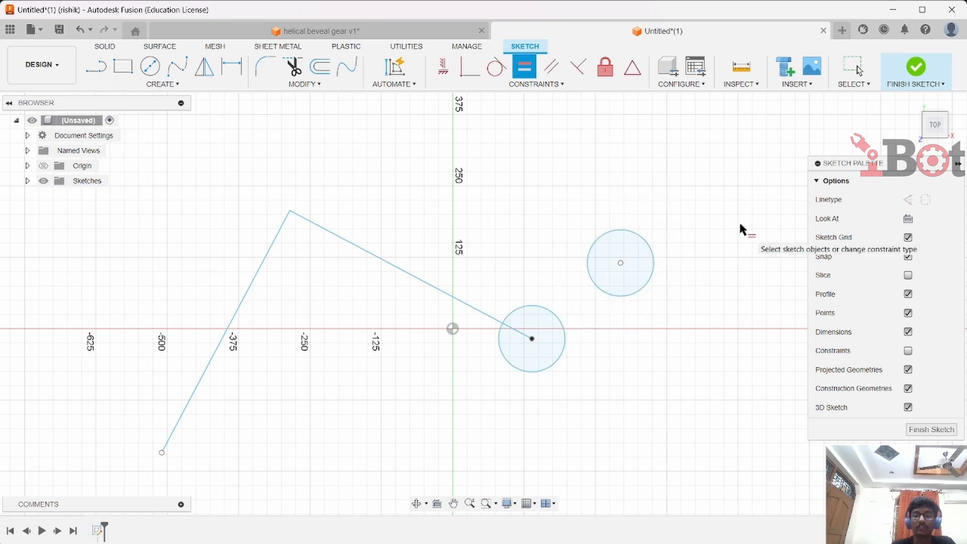
key("Escape")
left_click(626, 228)
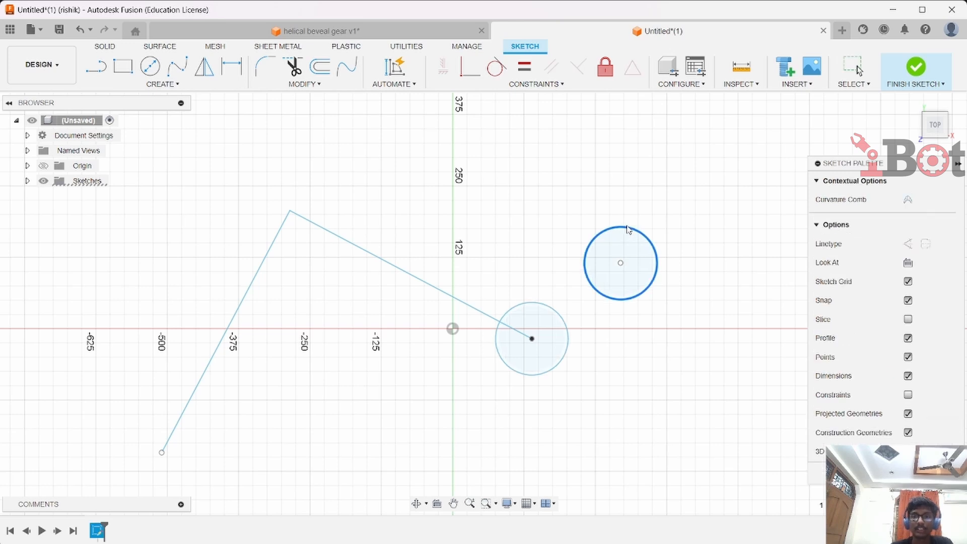
left_click_drag(627, 229, 634, 219)
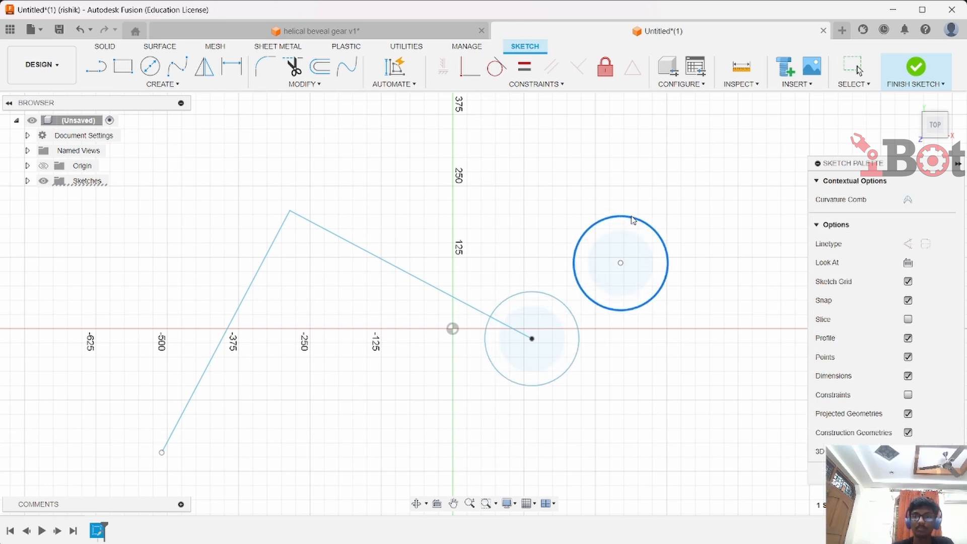
Draw a third circle near the top and apply a Concentric constraint between it and the upper-right circle
left_click_drag(632, 217, 634, 224)
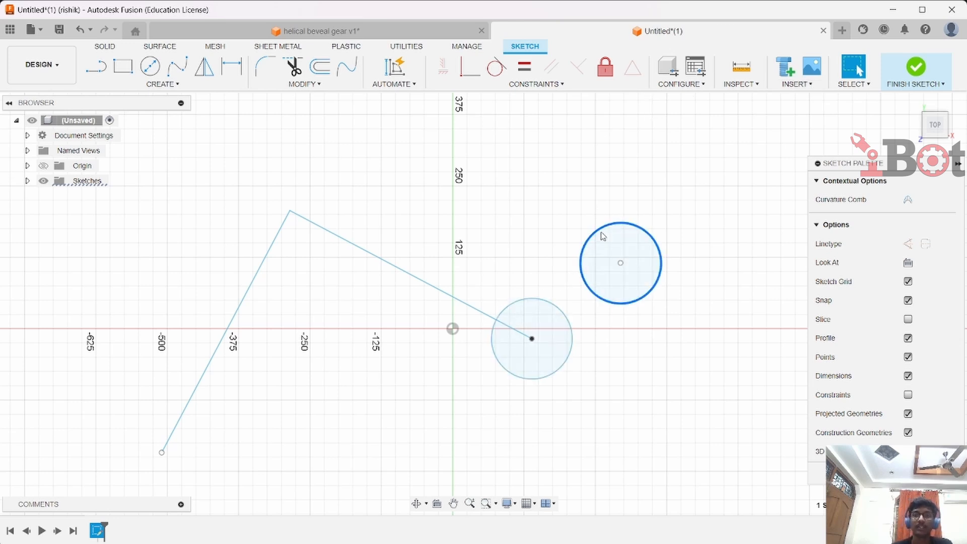
left_click(553, 86)
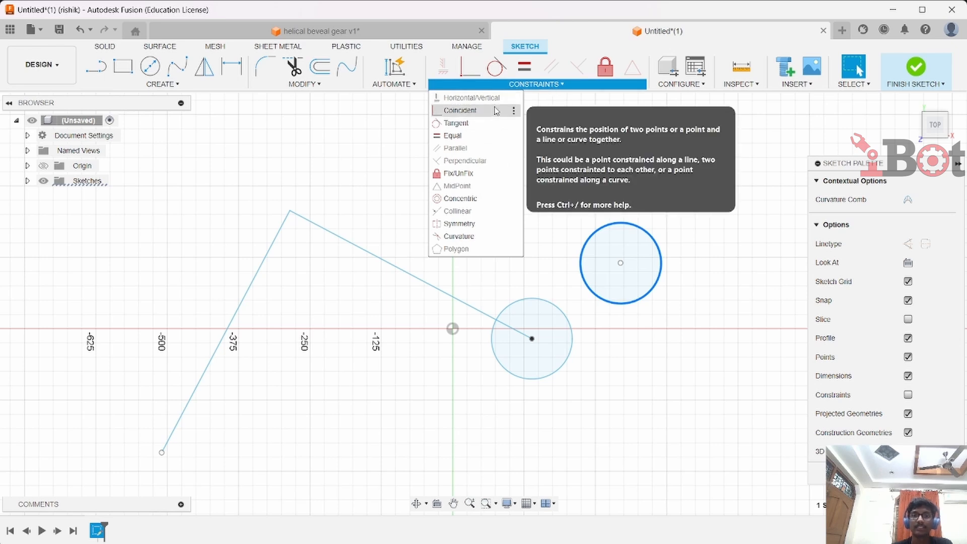
key("c")
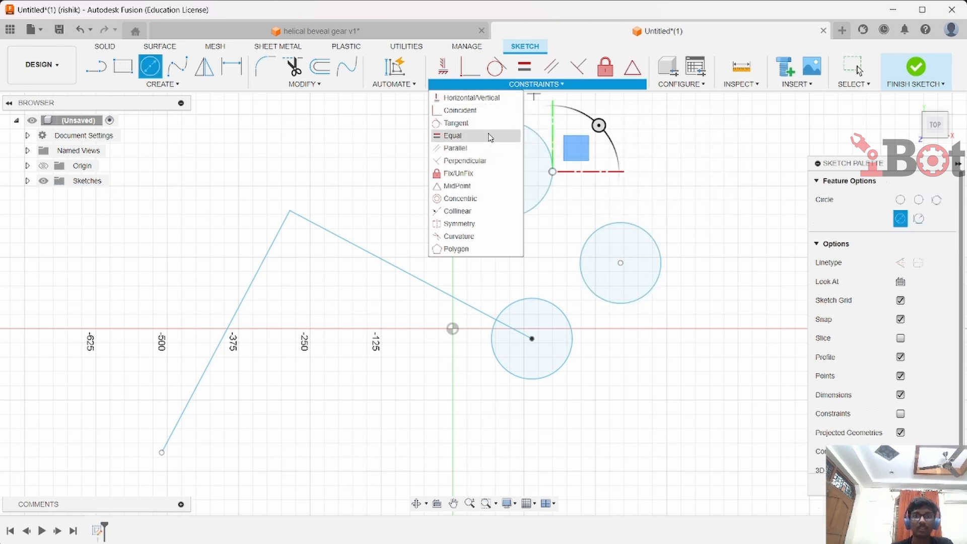
left_click(462, 199)
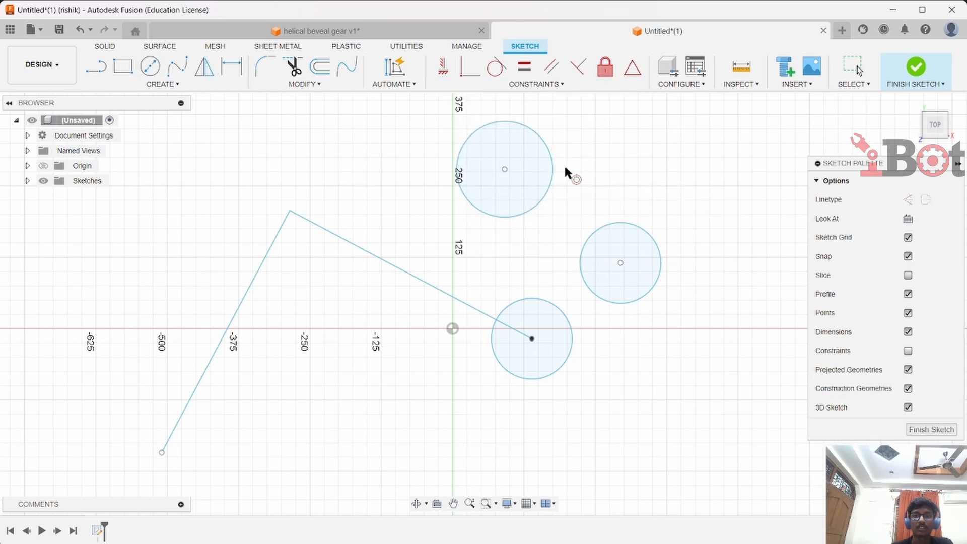
left_click(551, 171)
left_click(643, 225)
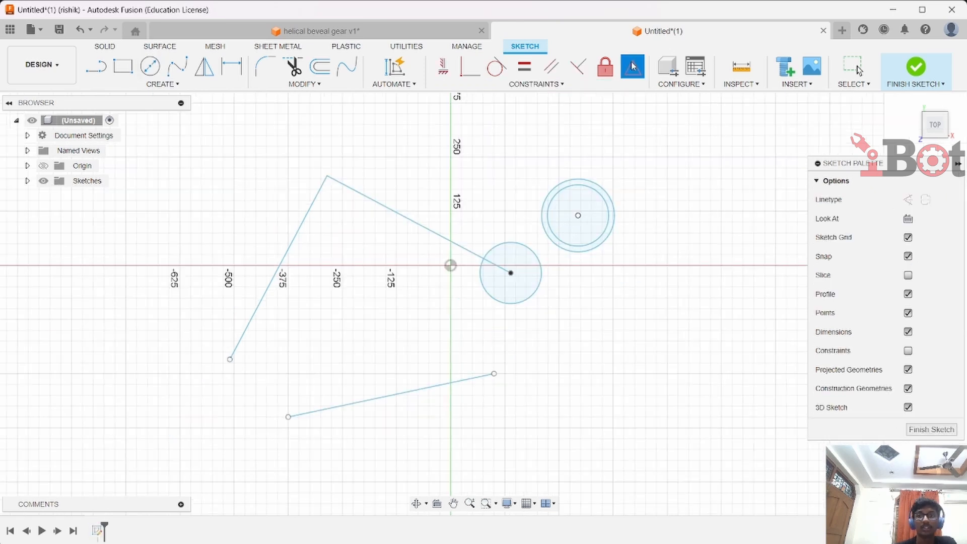
Apply a MidPoint constraint placing the short line's midpoint on the long slanted line, then drag line endpoints to test it
left_click(399, 393)
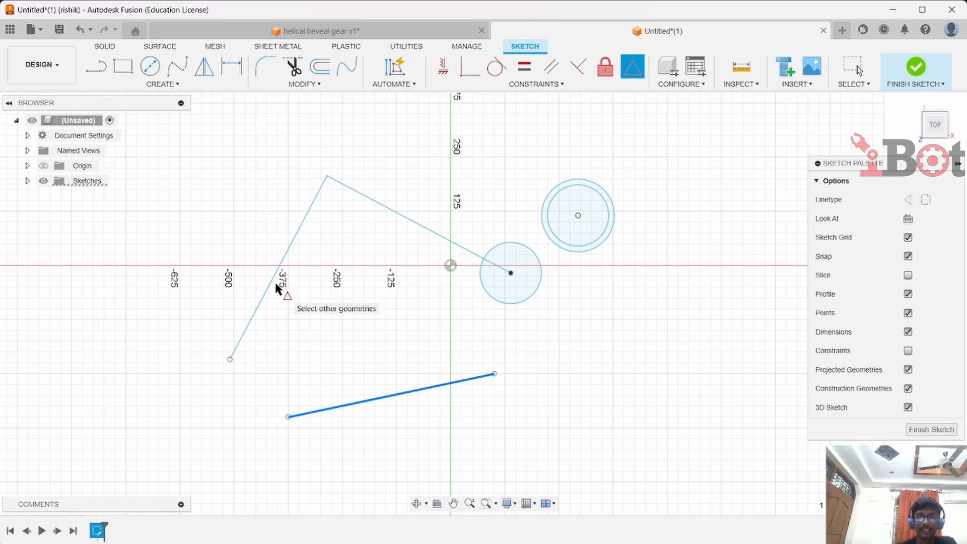
left_click(271, 282)
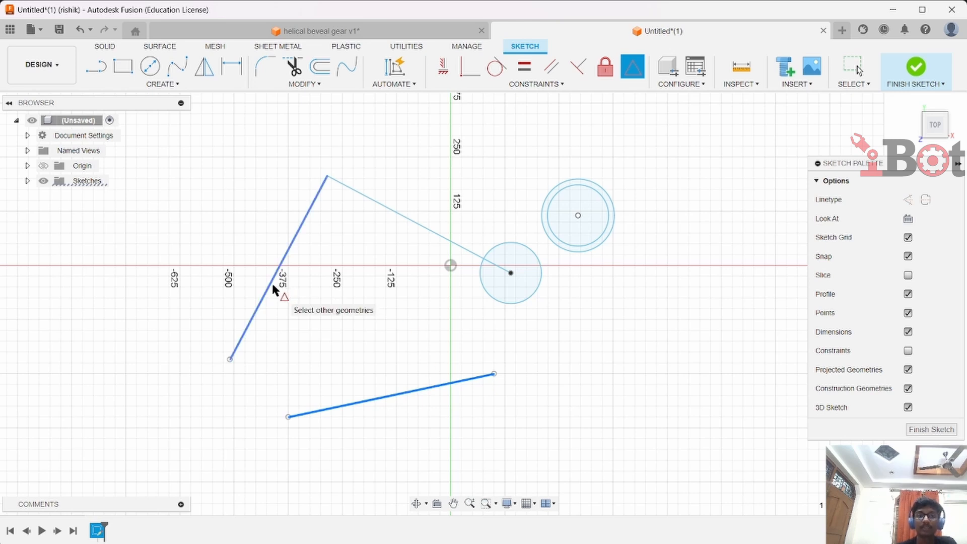
left_click(276, 286)
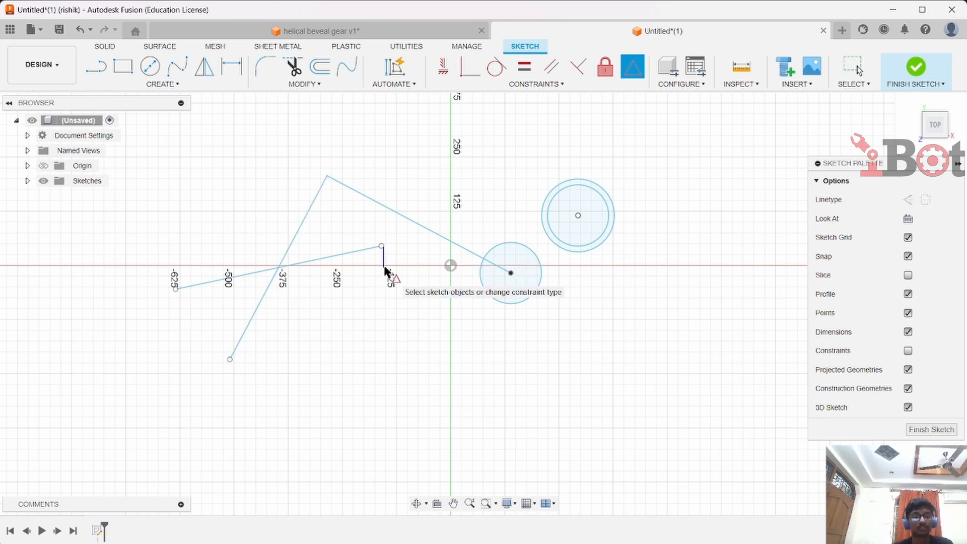
key("Escape")
left_click_drag(382, 249, 424, 328)
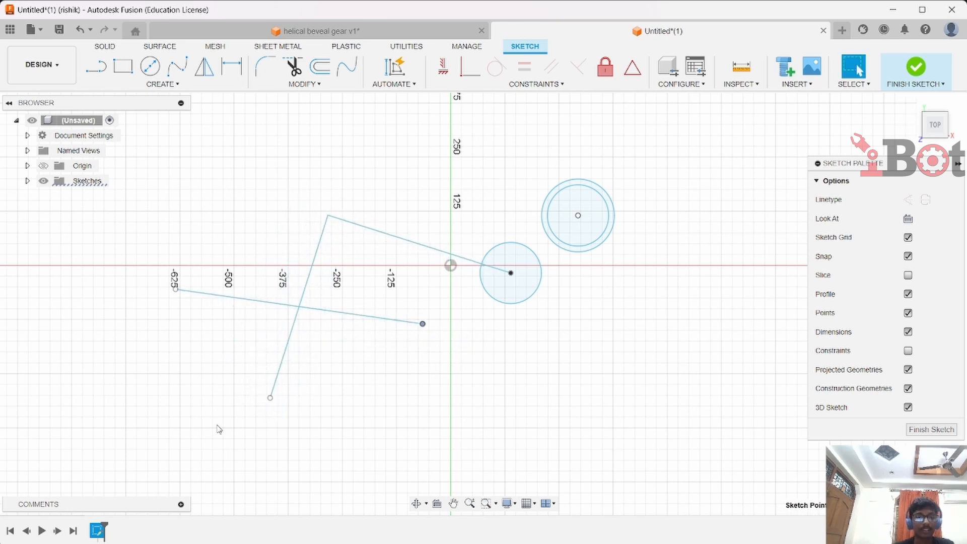
left_click_drag(270, 399, 255, 449)
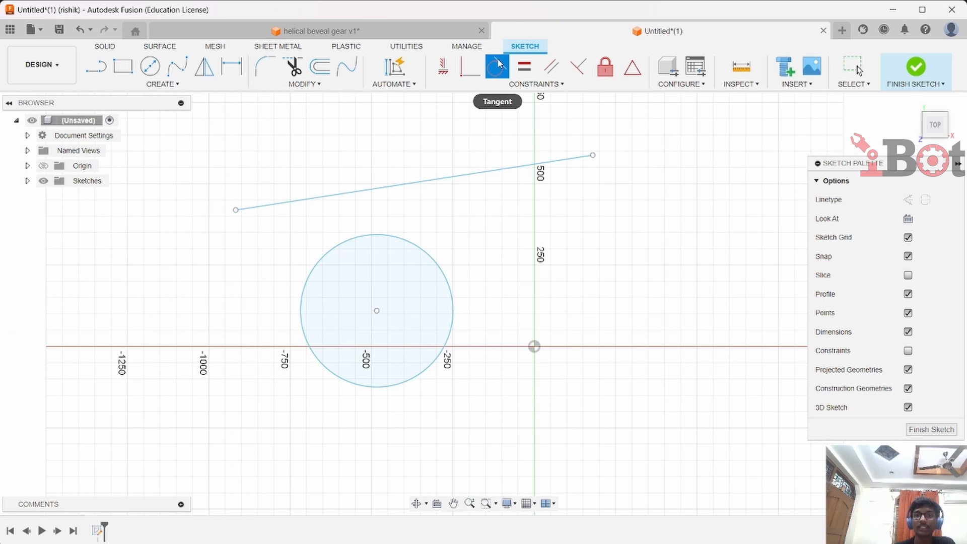
Make the upper line tangent to the circle with the Tangent constraint, then drag the line's end to test it
left_click(497, 64)
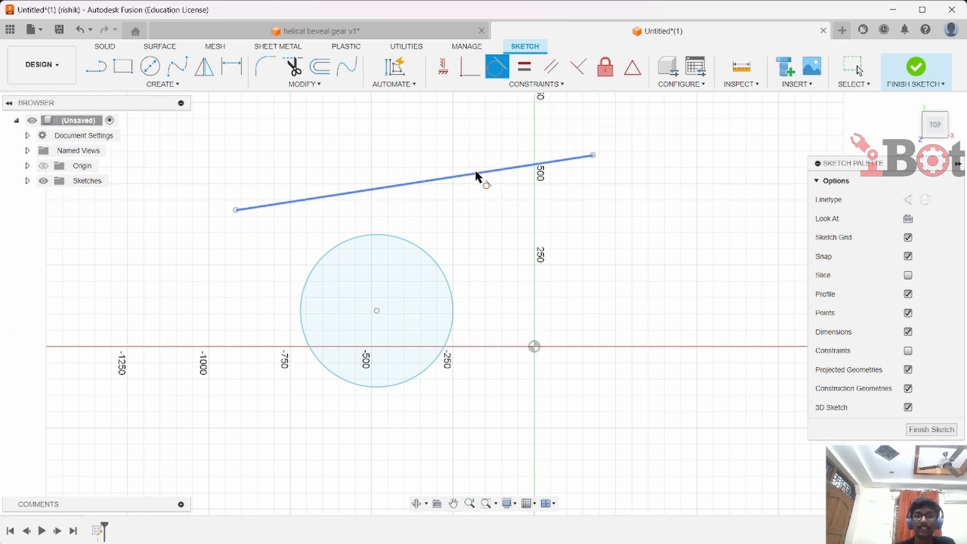
left_click(410, 240)
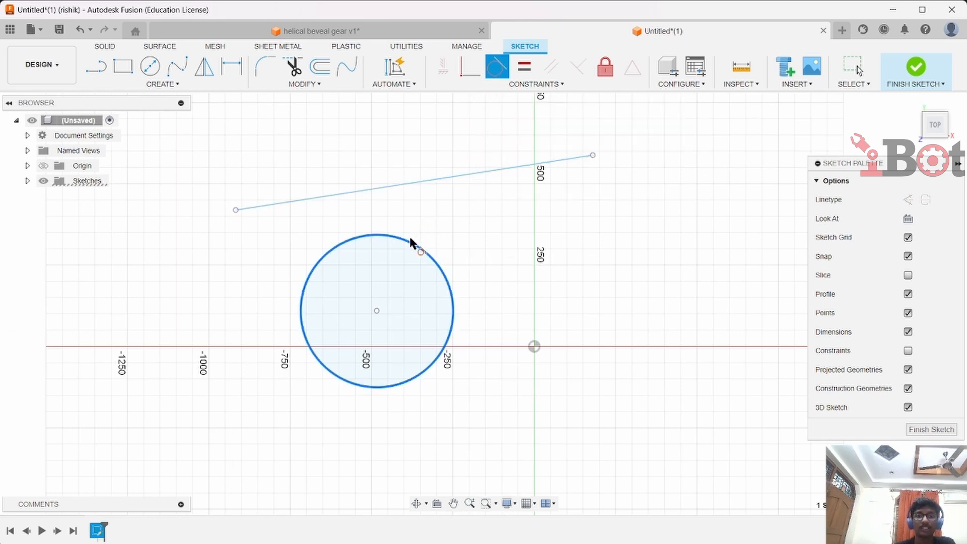
left_click(421, 177)
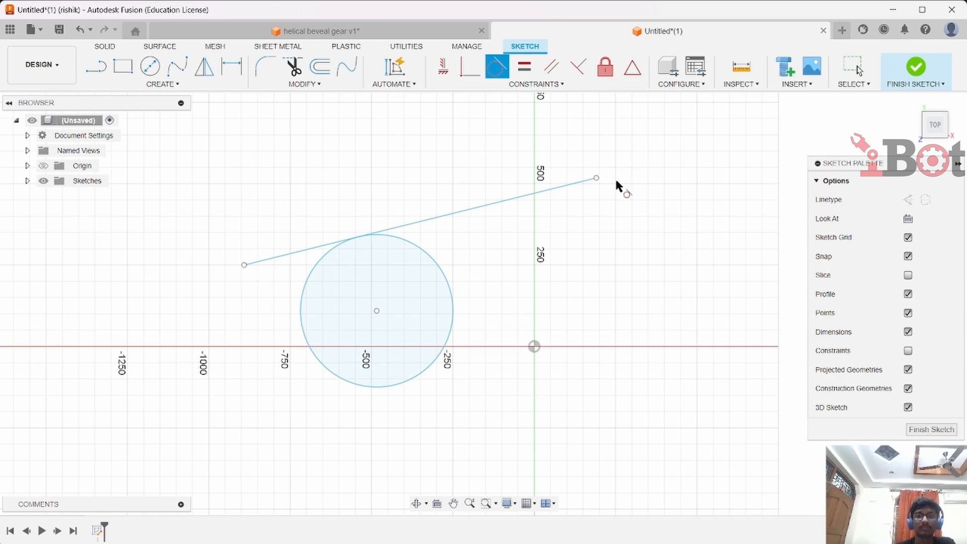
key("Escape")
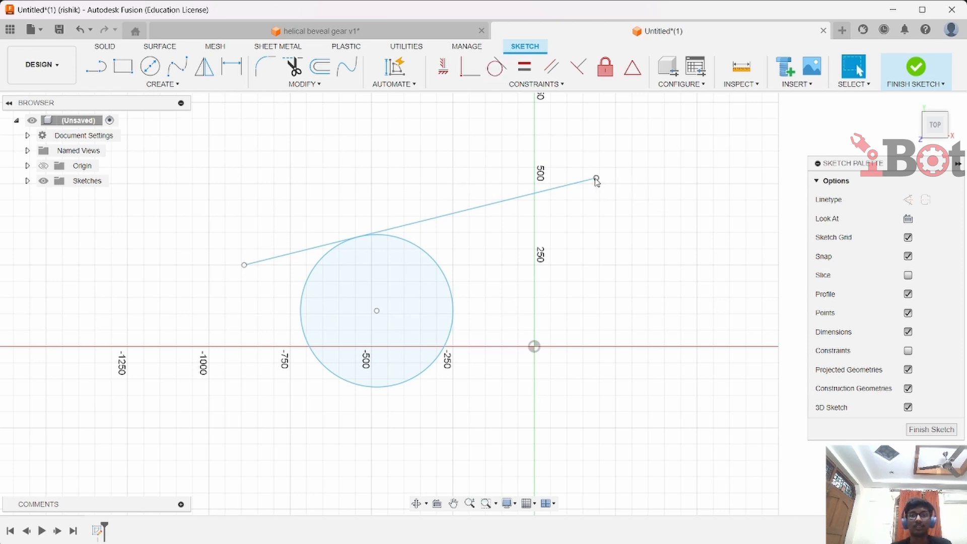
left_click_drag(597, 181, 628, 225)
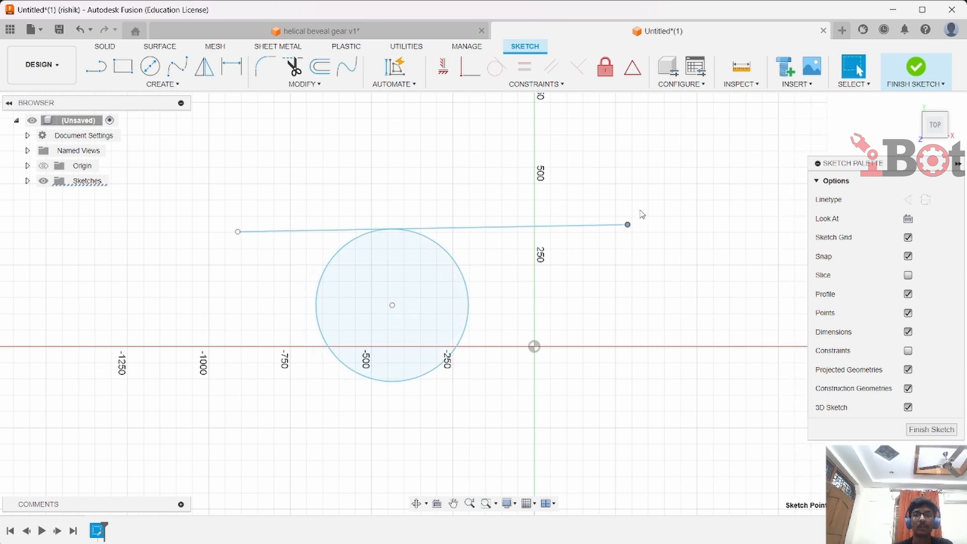
Fix the circle and the line's right endpoint with Fix/UnFix, then try dragging the endpoint
left_click(605, 67)
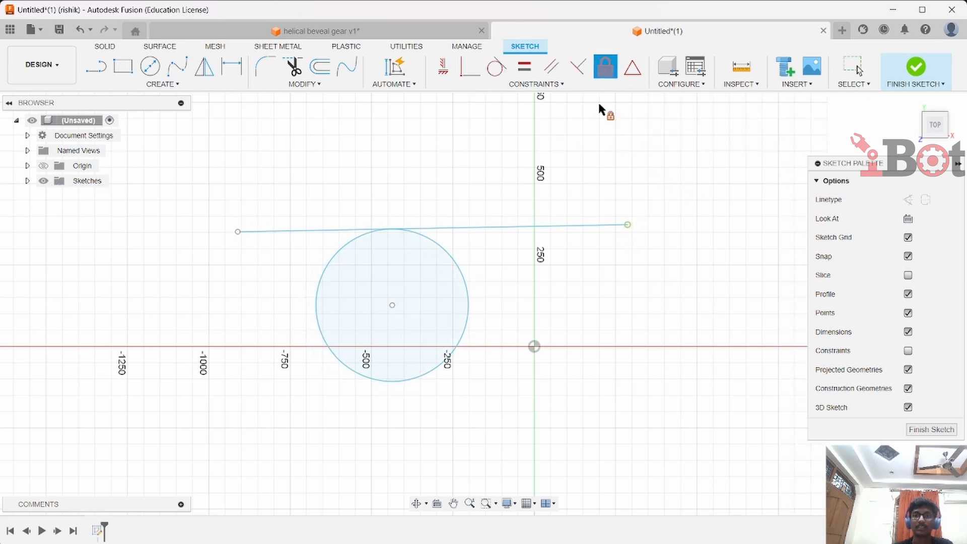
left_click(467, 294)
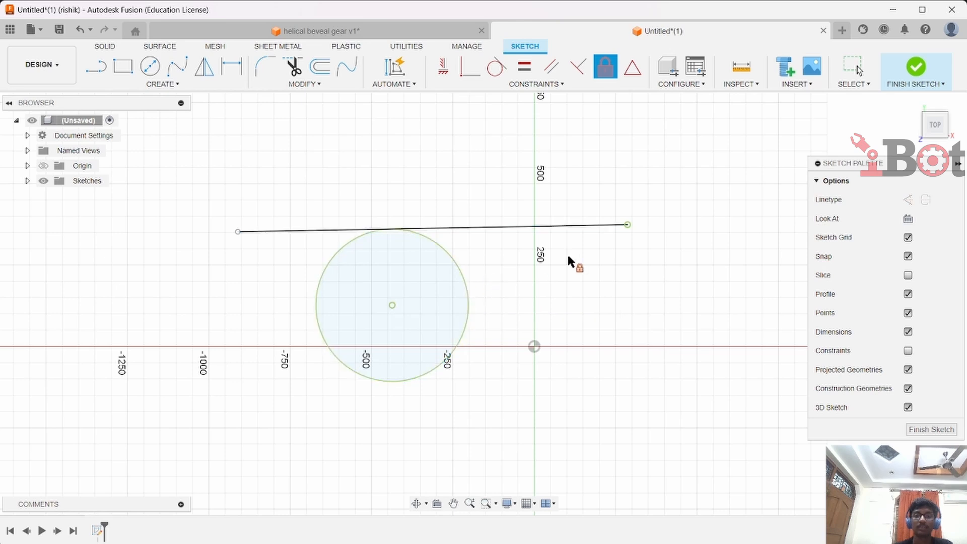
left_click(629, 222)
key("Escape")
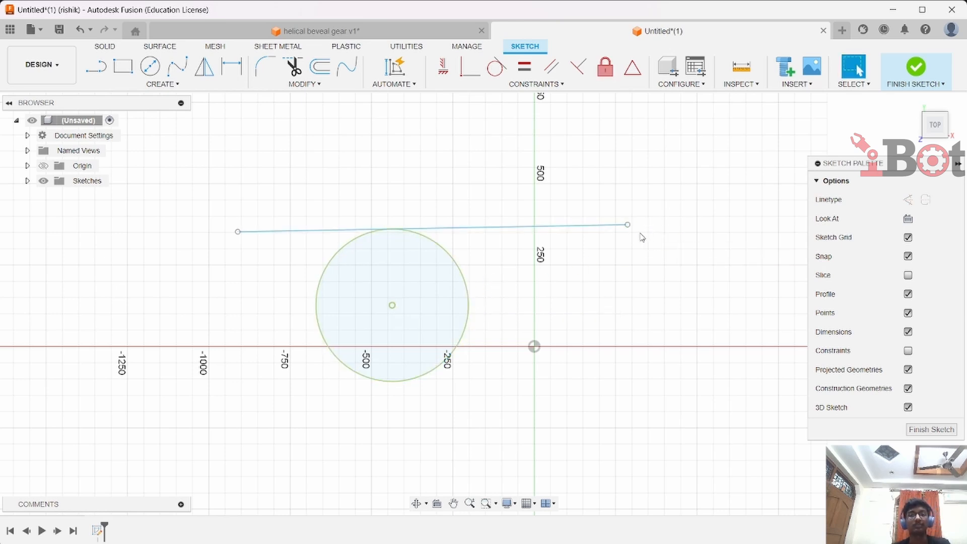
left_click_drag(629, 225, 655, 282)
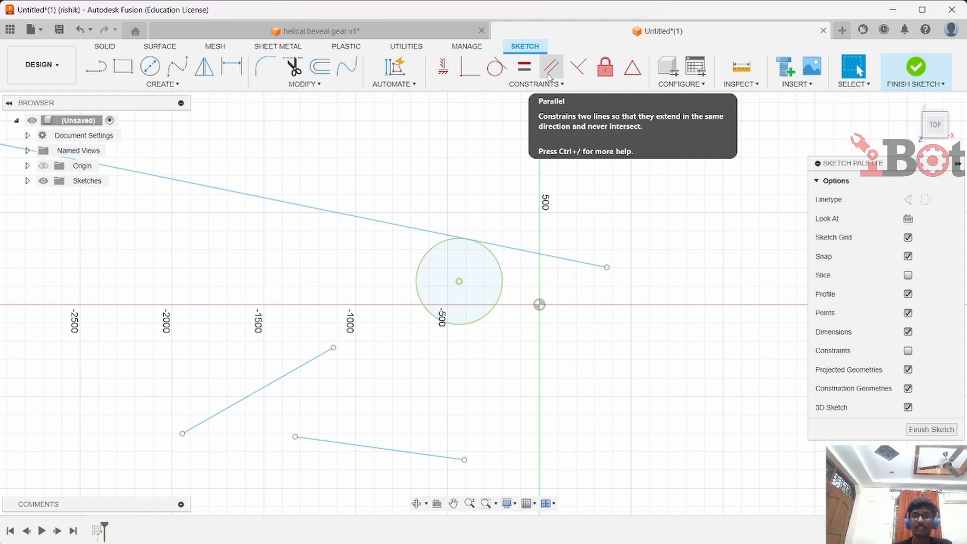
Apply a Parallel constraint between the two lower lines
left_click(550, 76)
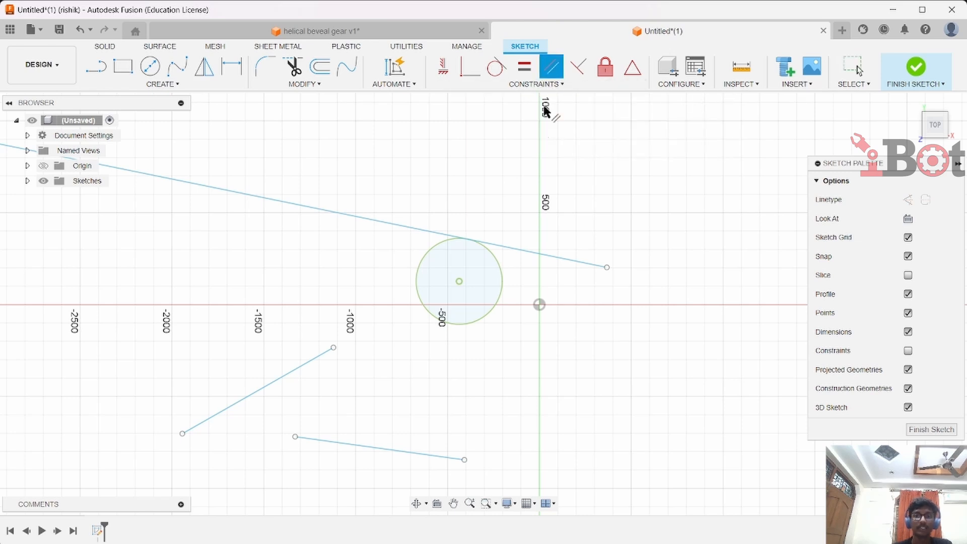
left_click(330, 349)
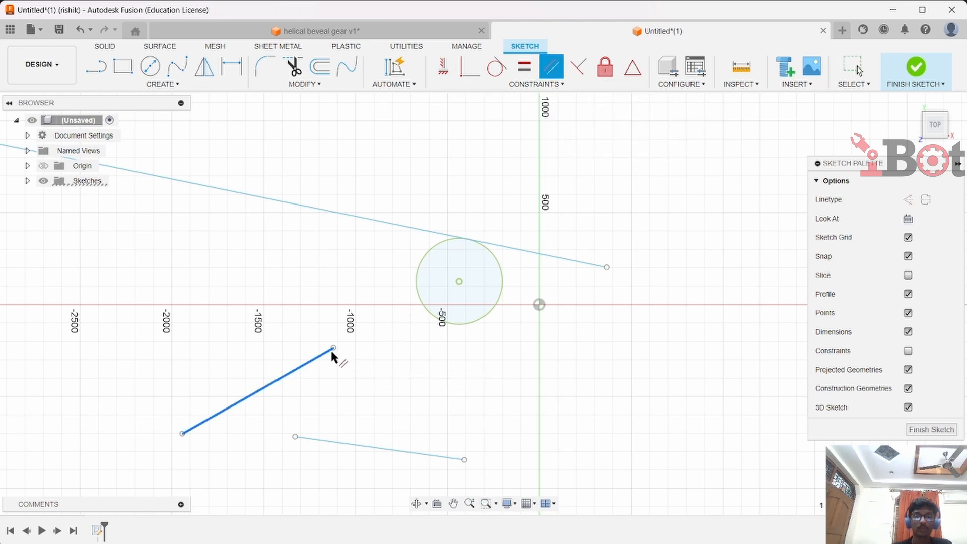
left_click(394, 450)
left_click_drag(347, 353, 401, 309)
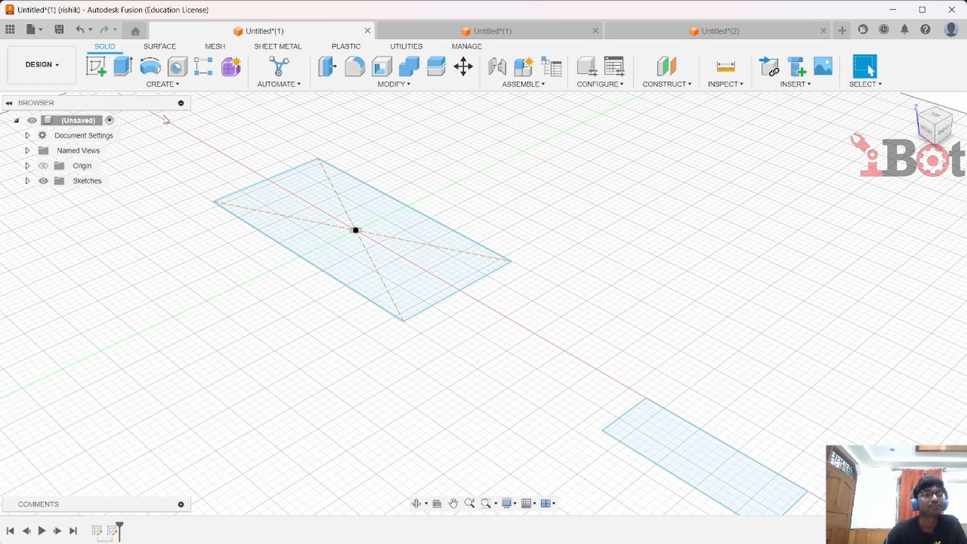
Extrude the rectangle profile 80 mm as a new body
left_click(162, 85)
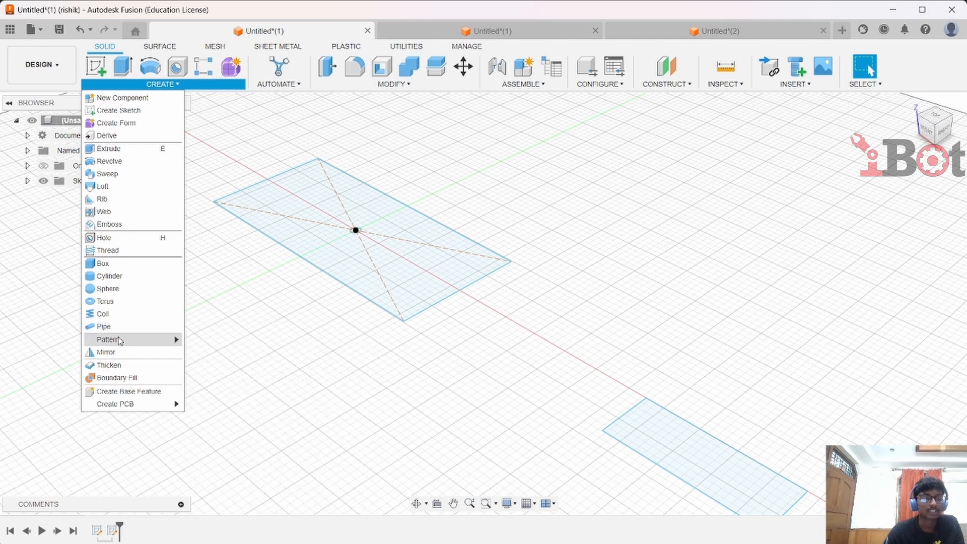
mouse_move(120, 341)
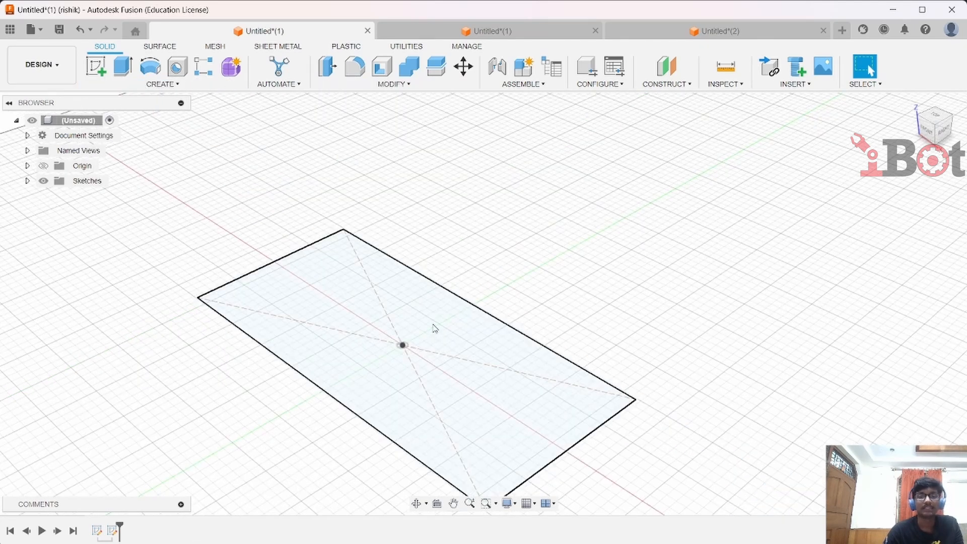
left_click(133, 73)
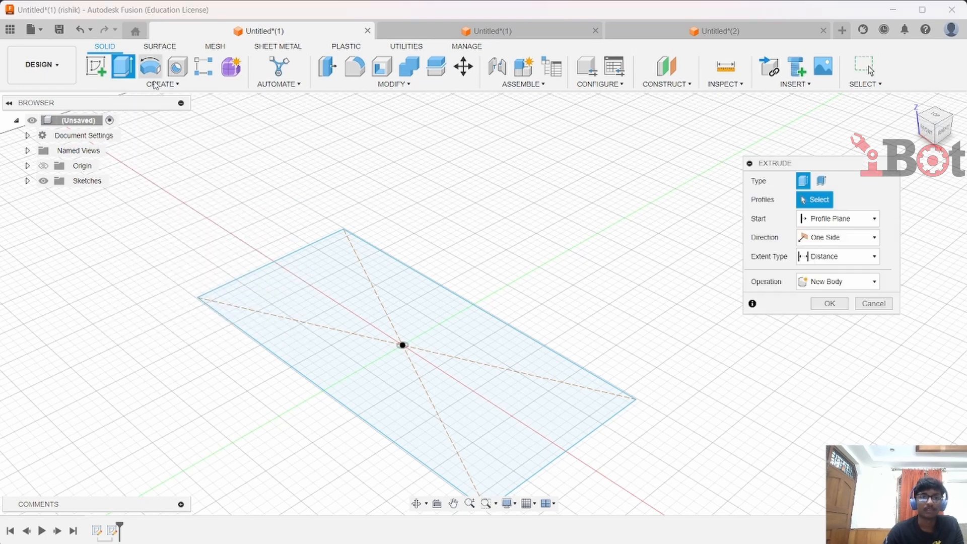
left_click(342, 280)
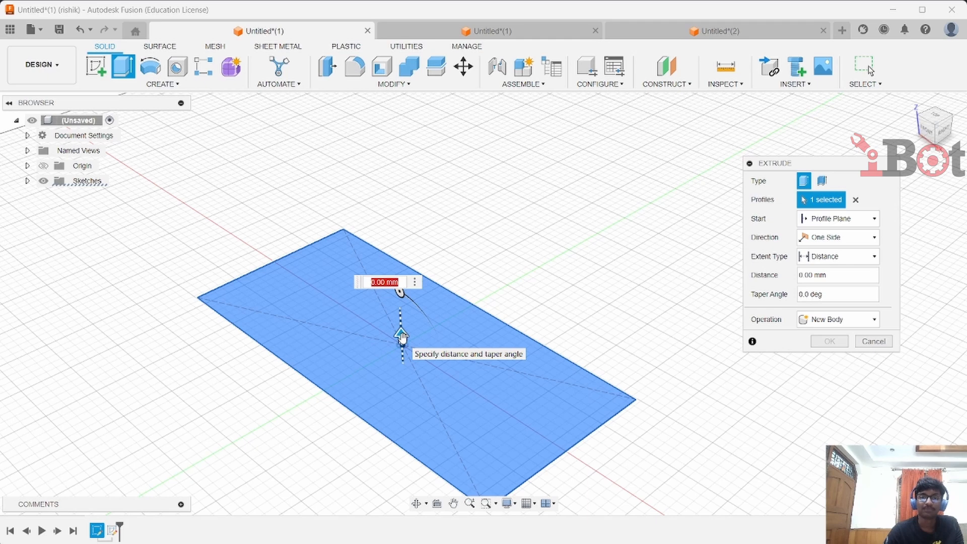
left_click_drag(402, 336, 398, 269)
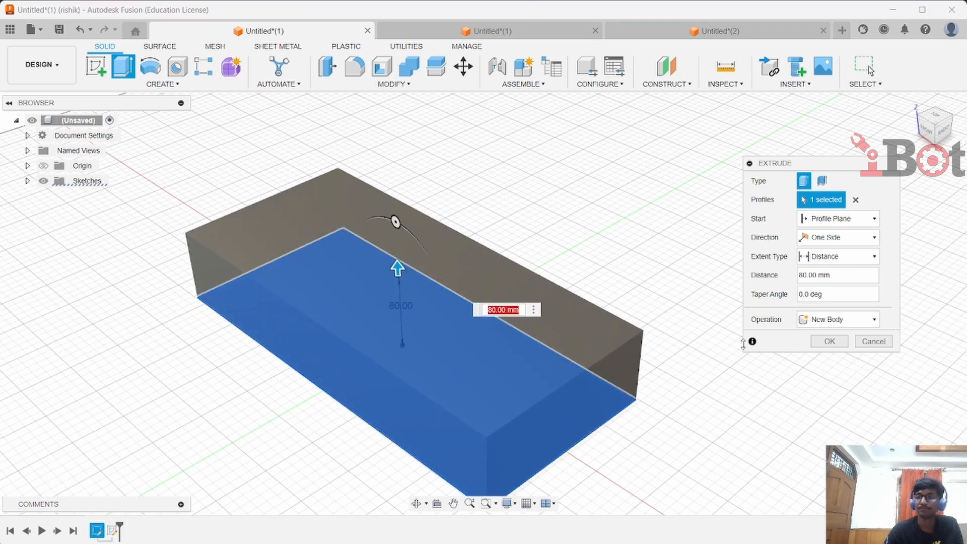
left_click(829, 342)
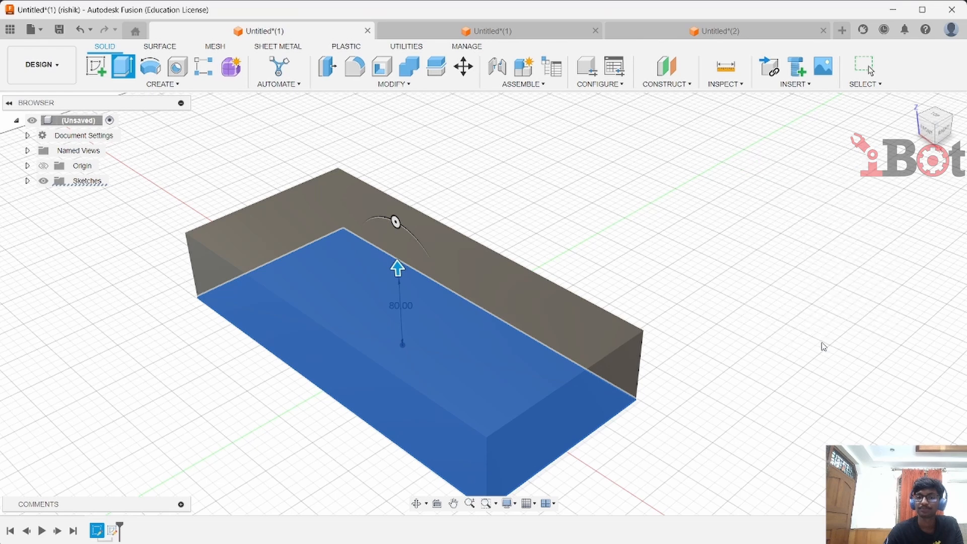
Revolve the second rectangle profile a full turn about the selected axis as a new body
scroll(803, 366, "down", 3)
middle_click_drag(803, 363, 497, 234)
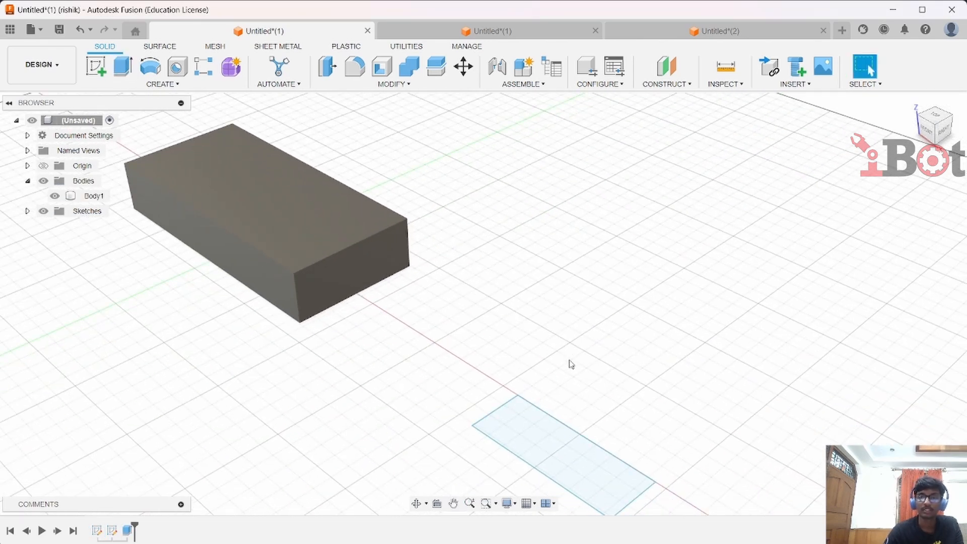
left_click(150, 65)
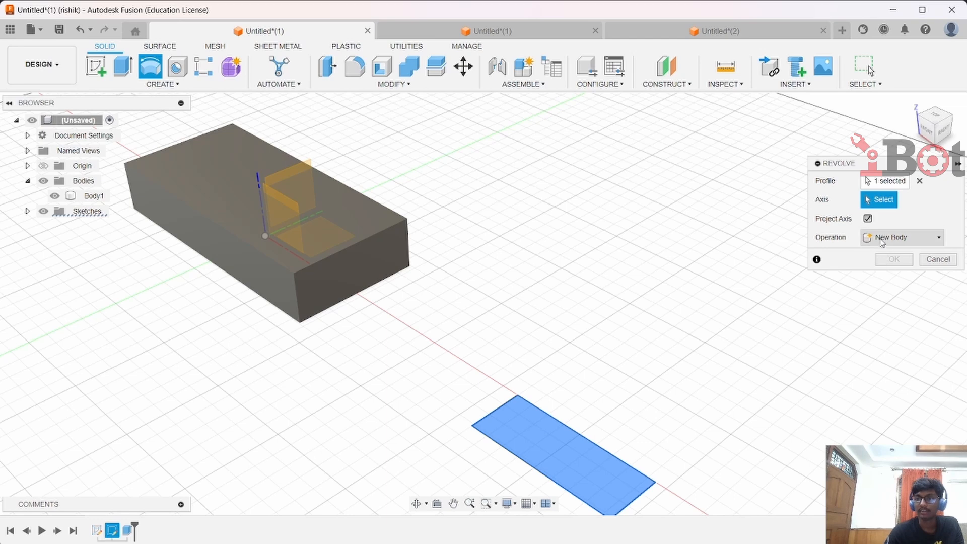
left_click(298, 262)
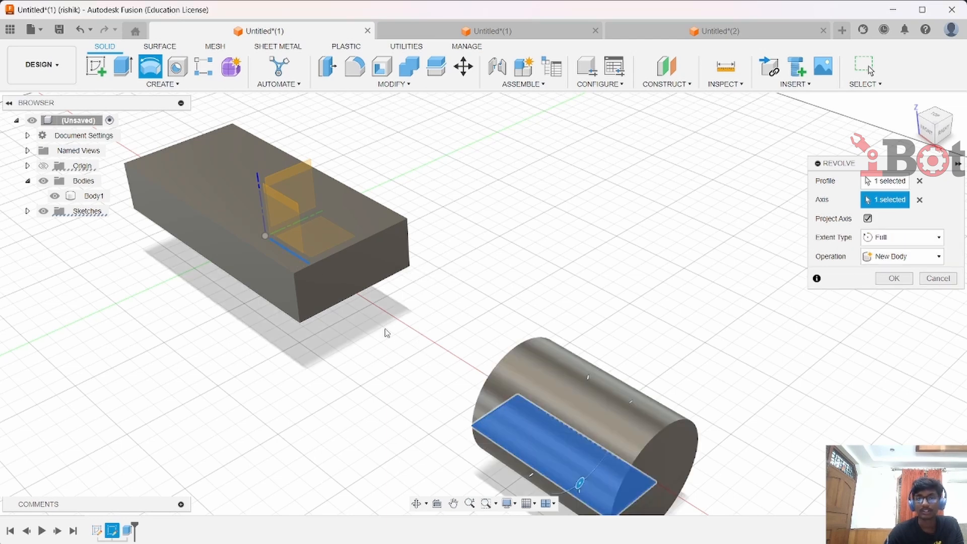
left_click(892, 278)
In the first design, sweep the circle profile along the U-shaped path as a new body
left_click(493, 31)
left_click(163, 84)
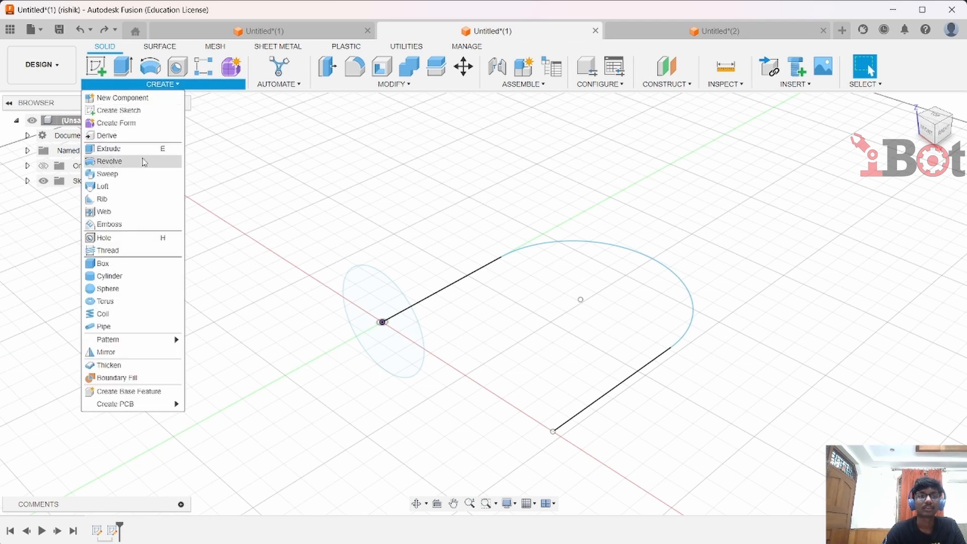
left_click(141, 174)
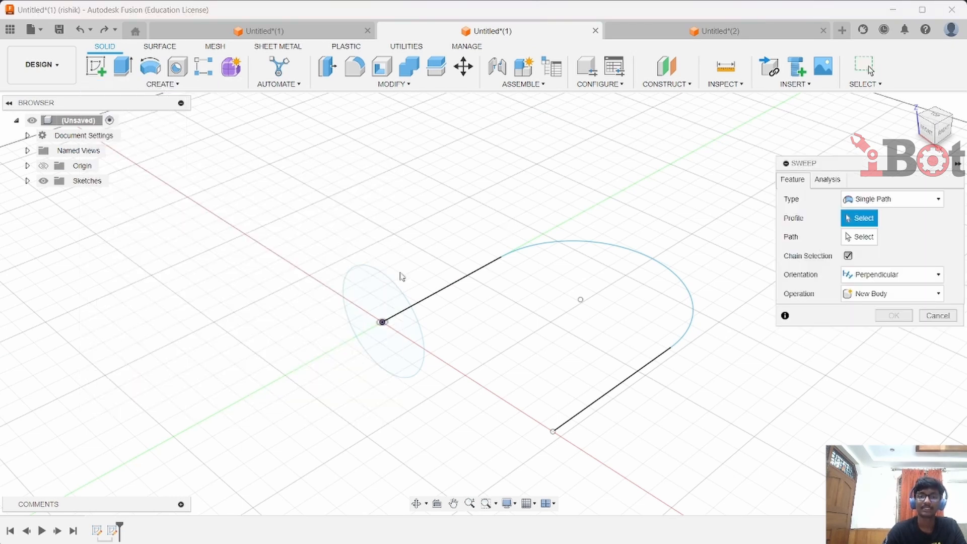
left_click(370, 310)
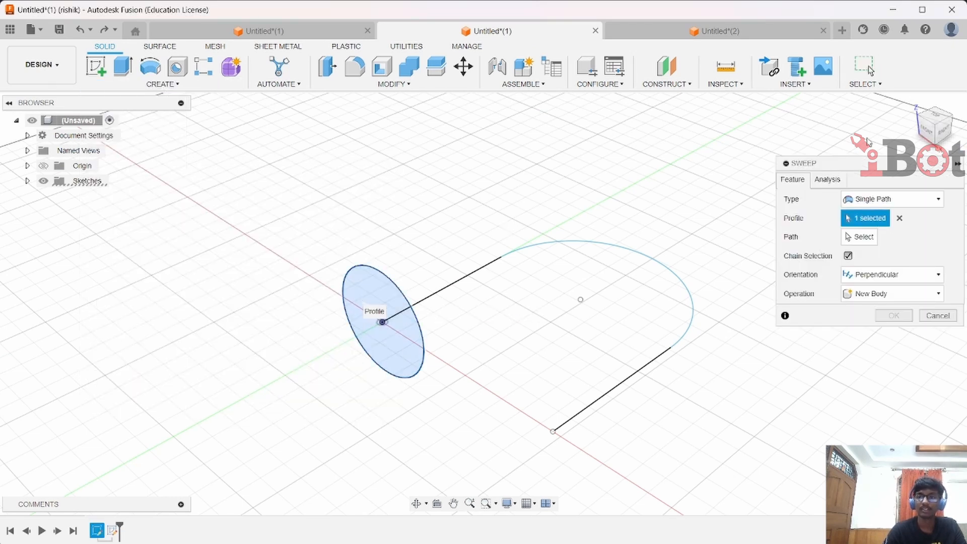
left_click(861, 237)
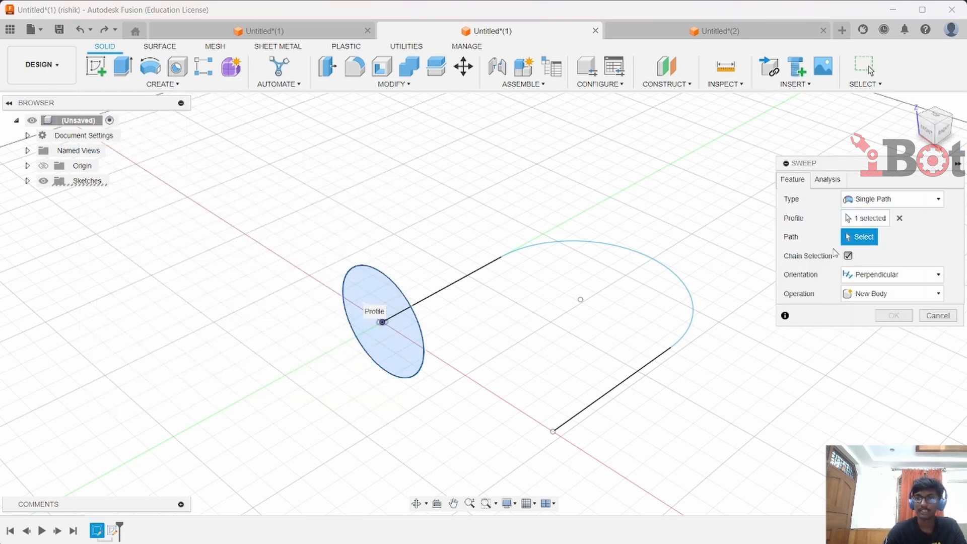
left_click(603, 245)
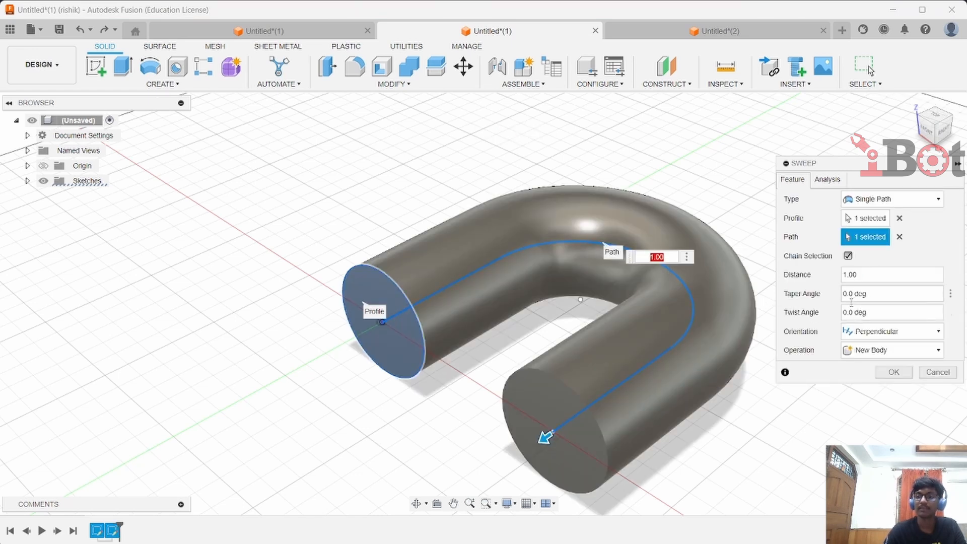
Set the sweep's taper angle to 2 deg and its twist angle to 30 deg
left_click(894, 295)
double_click(894, 294)
left_click(888, 295)
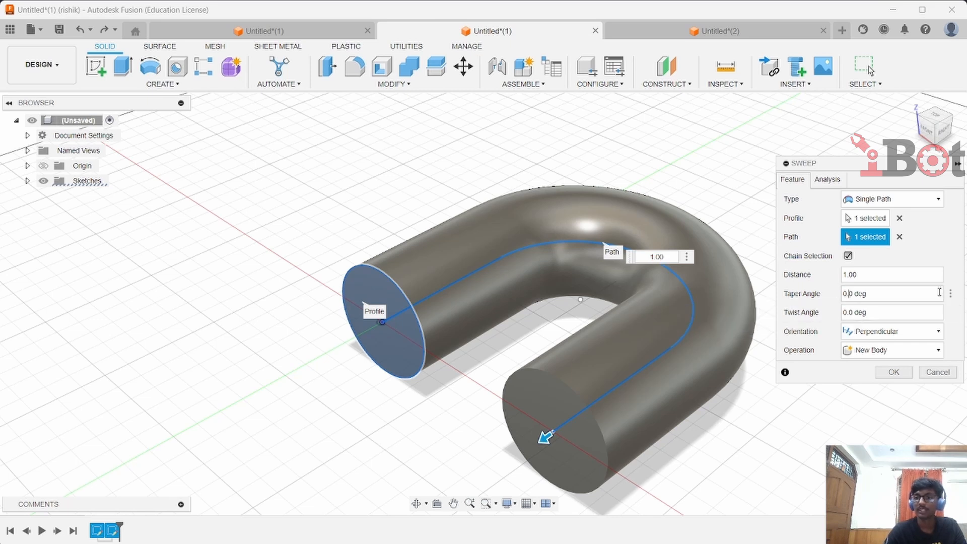
key("BackSpace")
key("BackSpace")
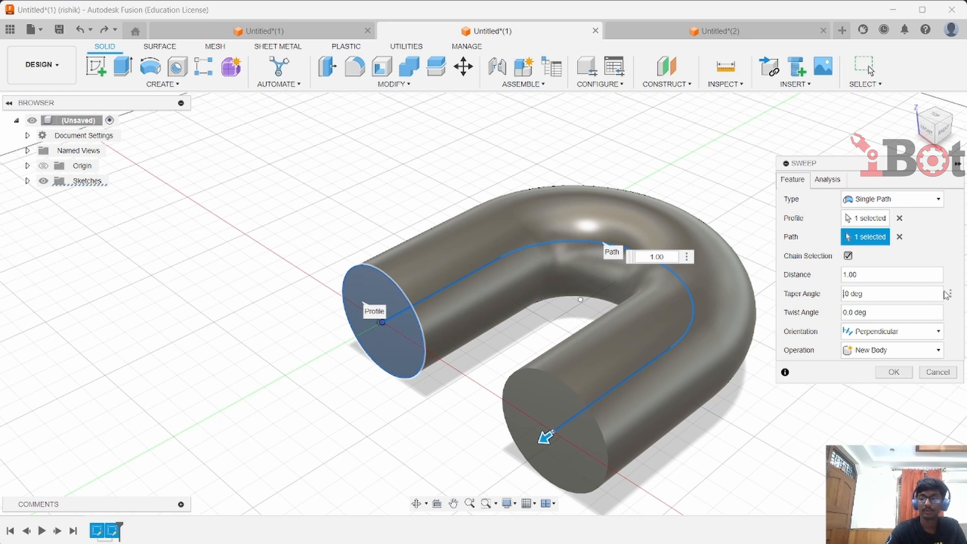
type("2.")
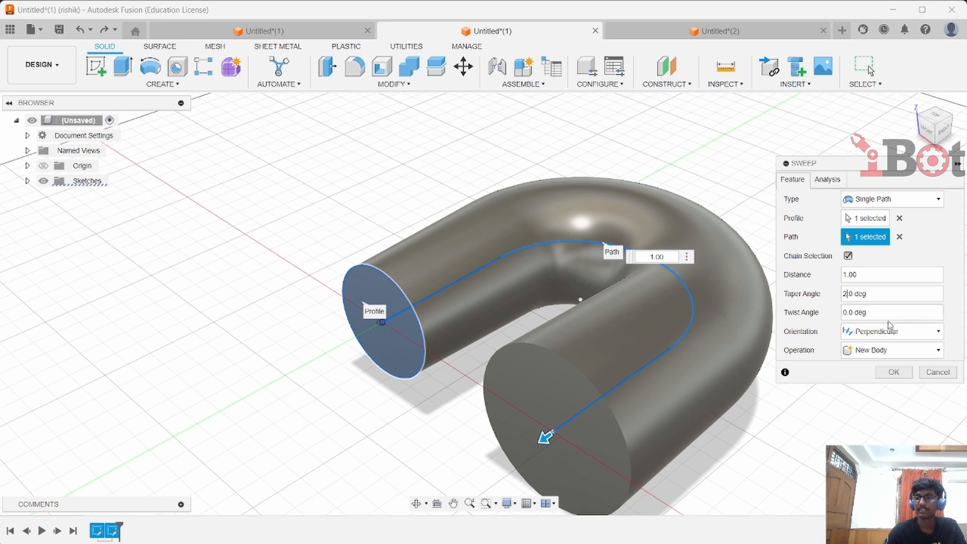
left_click(882, 310)
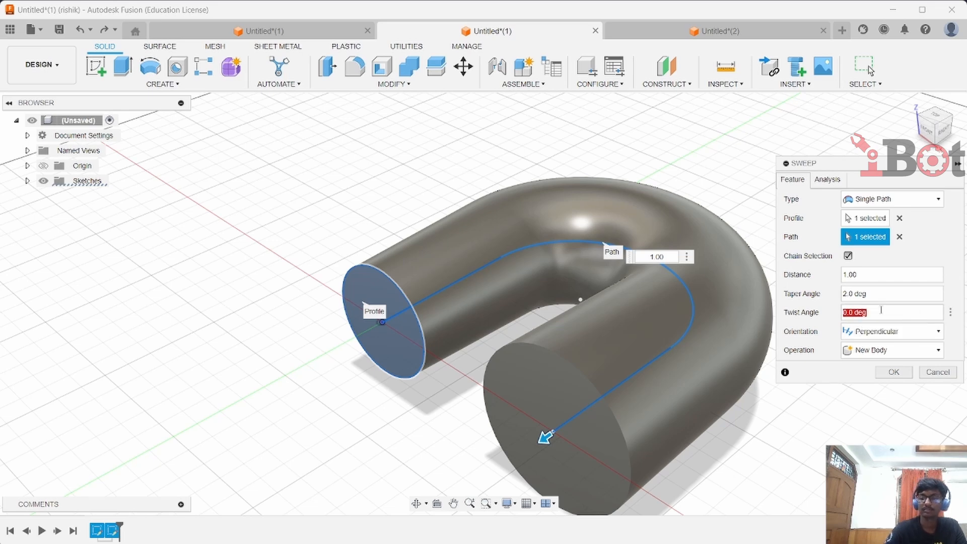
key("BackSpace")
type("30")
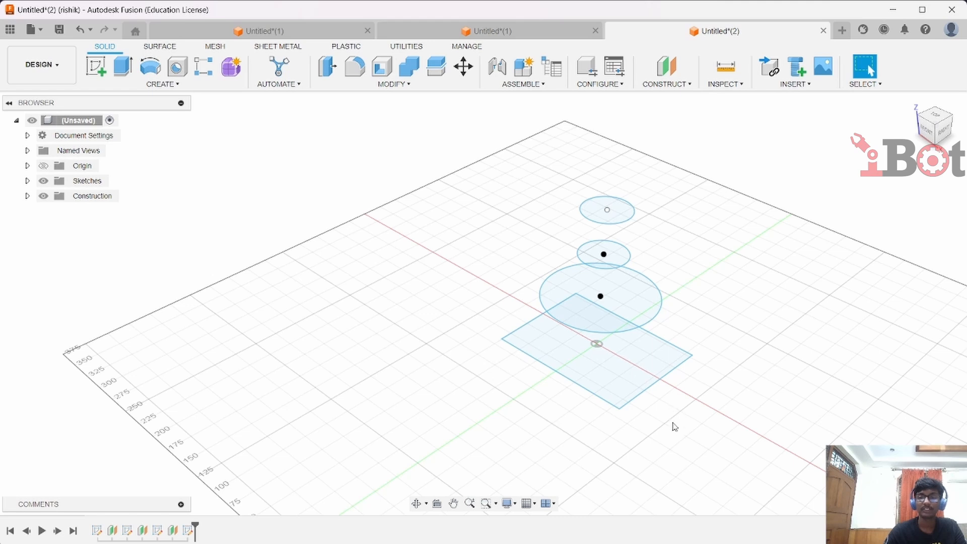
In the third design, loft through the rectangle and the three stacked circles as a new body
left_click(152, 85)
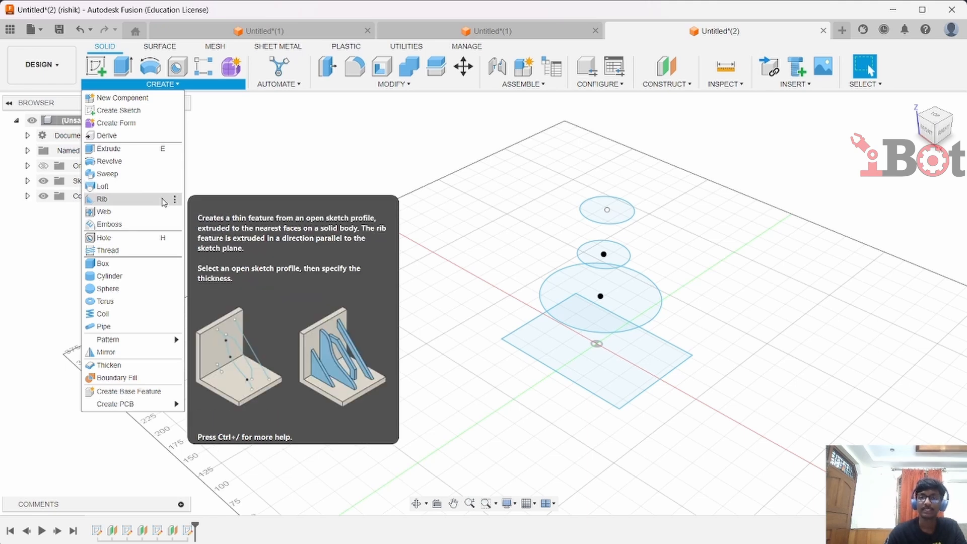
left_click(131, 187)
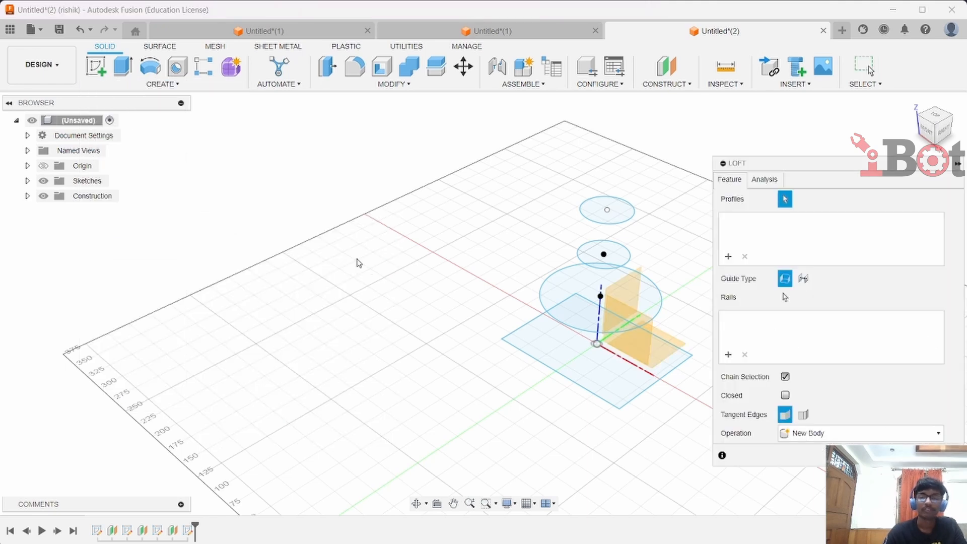
left_click(534, 339)
left_click(551, 311)
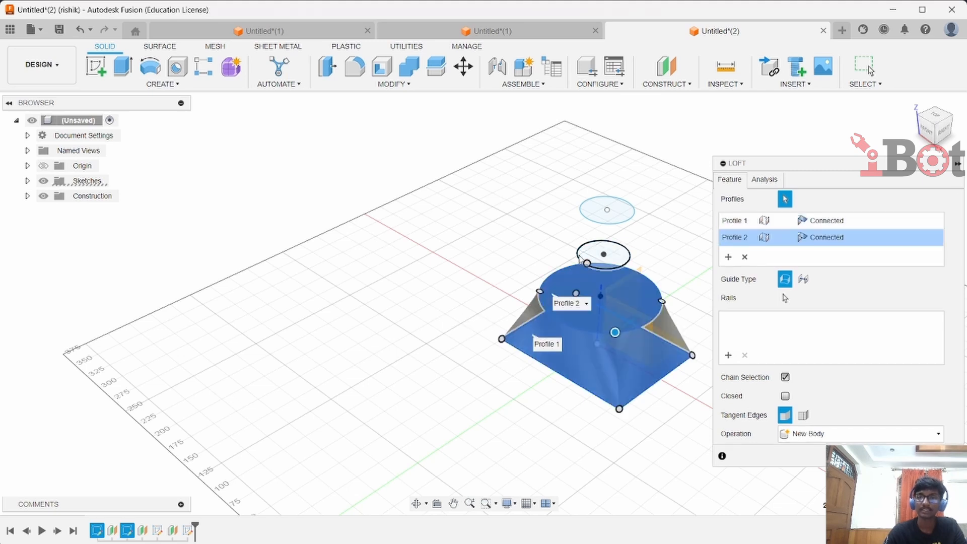
left_click(589, 246)
left_click(591, 223)
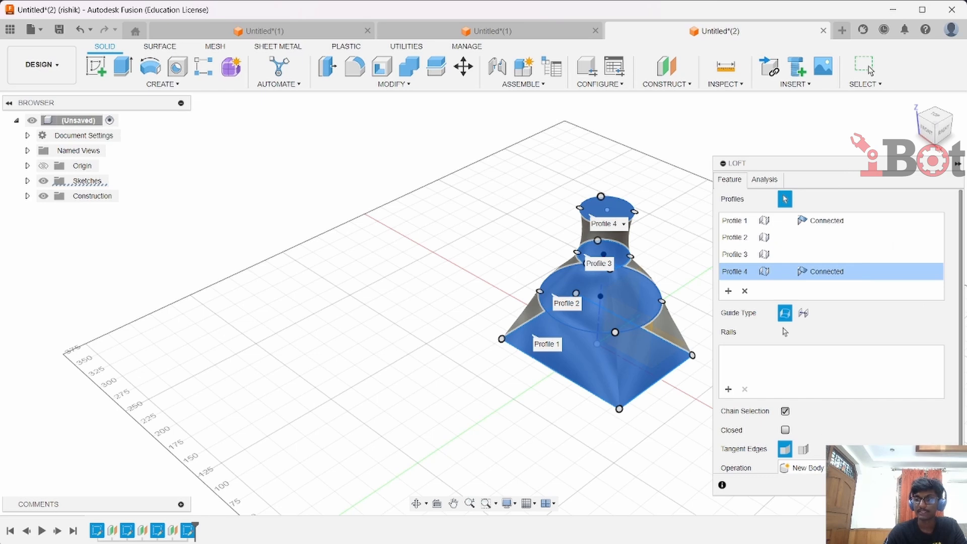
key("Return")
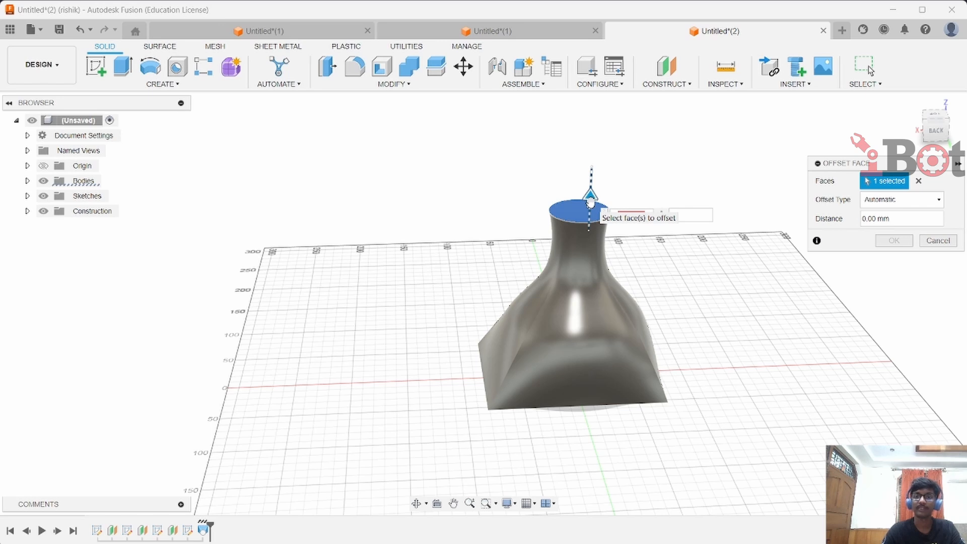
Offset the loft's top face downward
left_click_drag(581, 197, 580, 277)
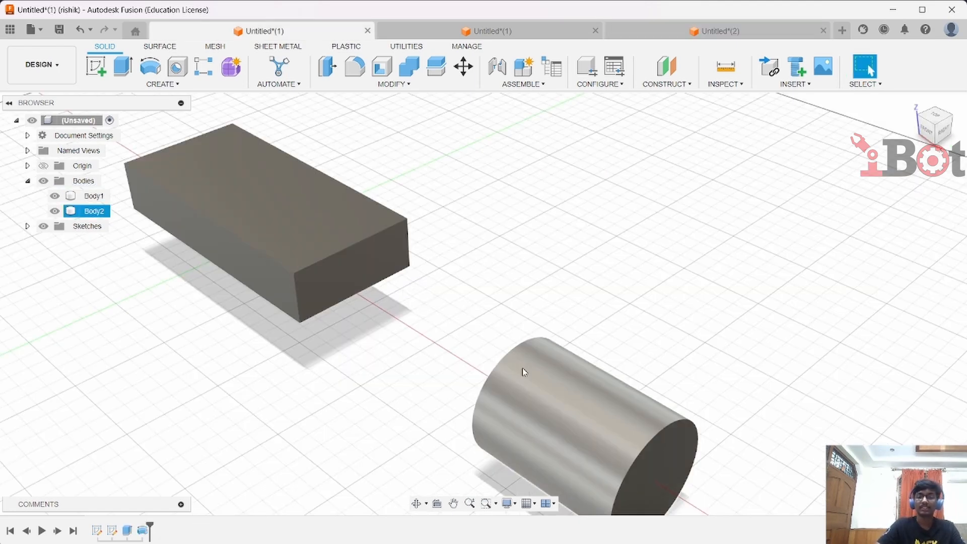
Fillet the block's top front edge with a 40 mm radius
left_click(354, 68)
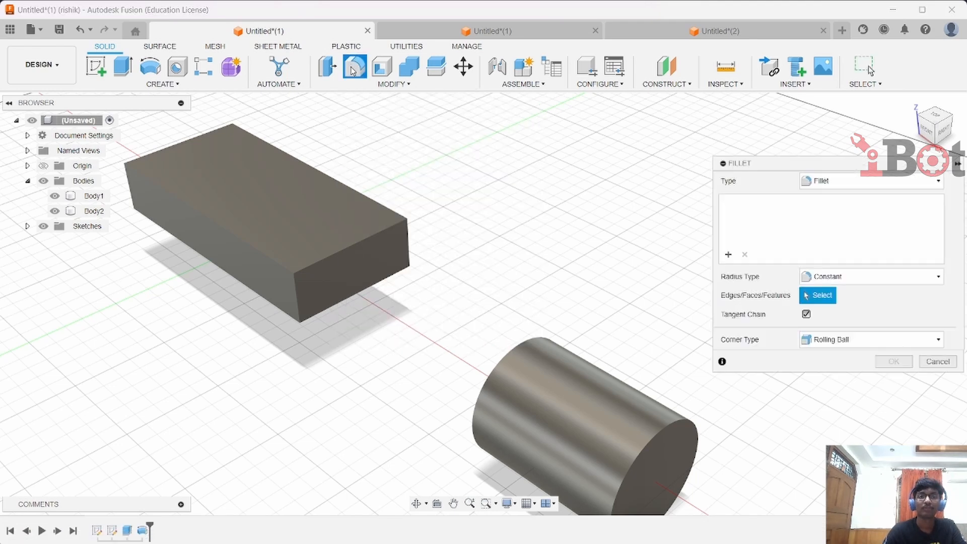
scroll(343, 249, "up", 1)
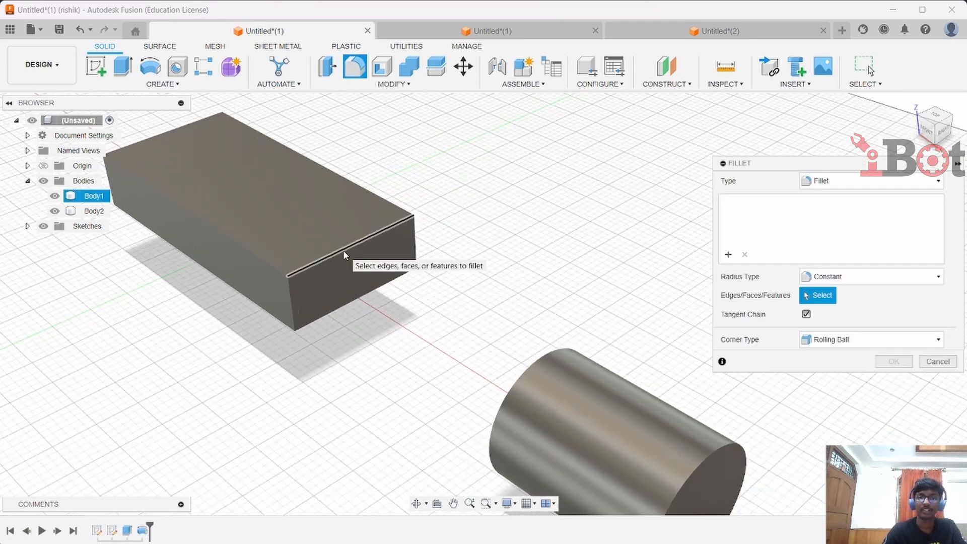
scroll(343, 250, "up", 2)
left_click(347, 248)
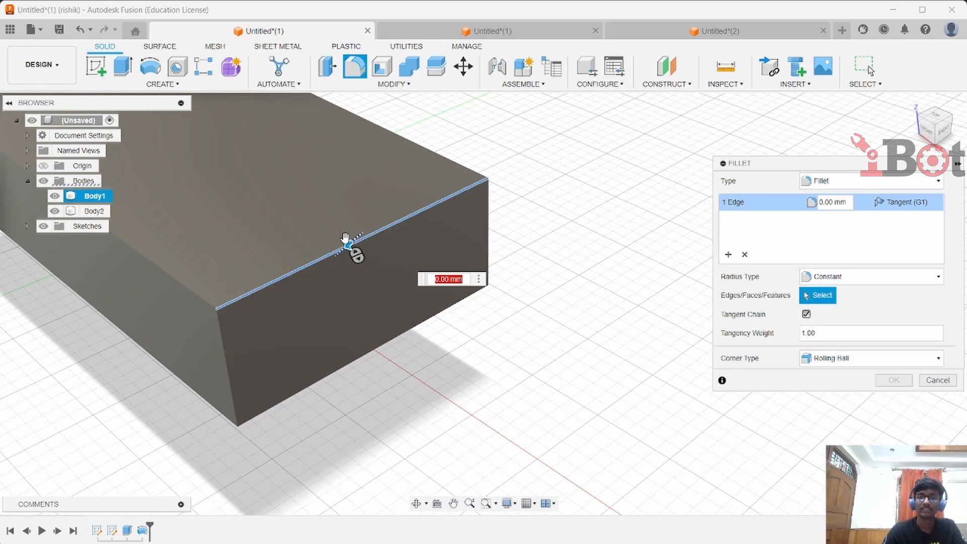
left_click_drag(349, 249, 337, 255)
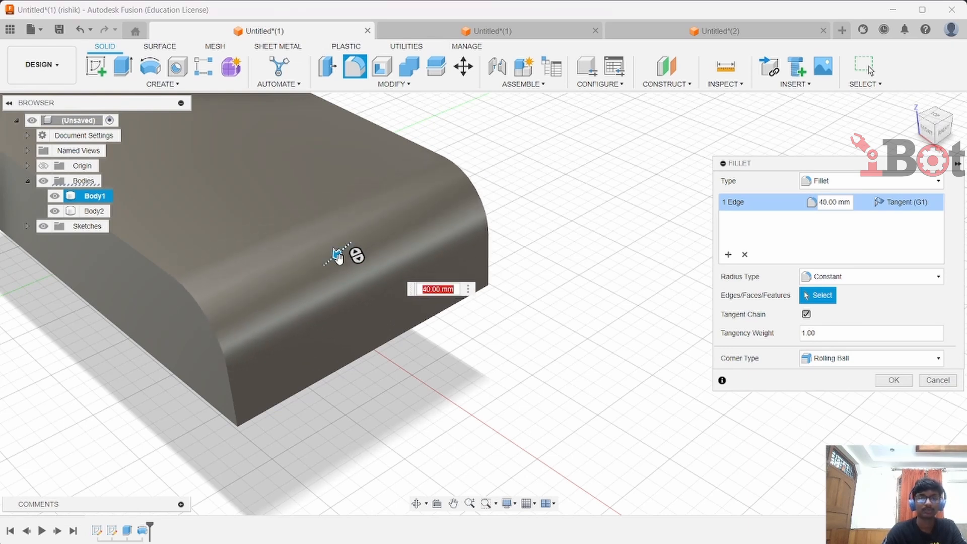
left_click(901, 384)
Chamfer the block's vertical corner edge by 80 mm with equal distance
scroll(326, 365, "down", 2)
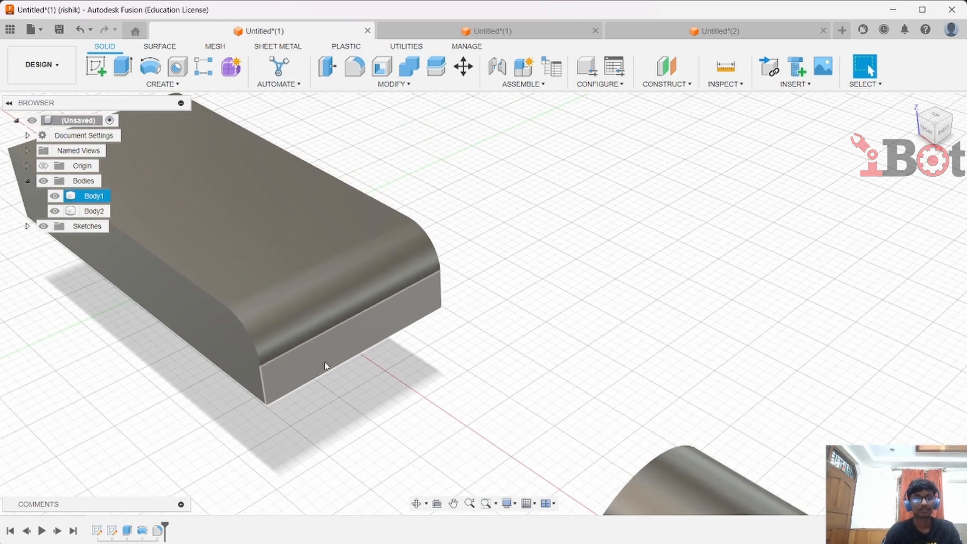
middle_click_drag(296, 381, 453, 432)
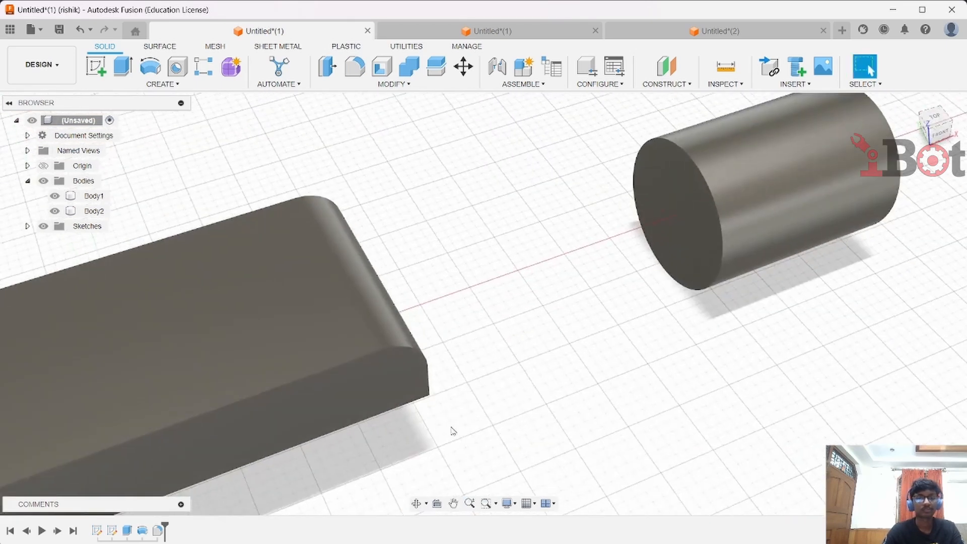
middle_click_drag(605, 206, 837, 107)
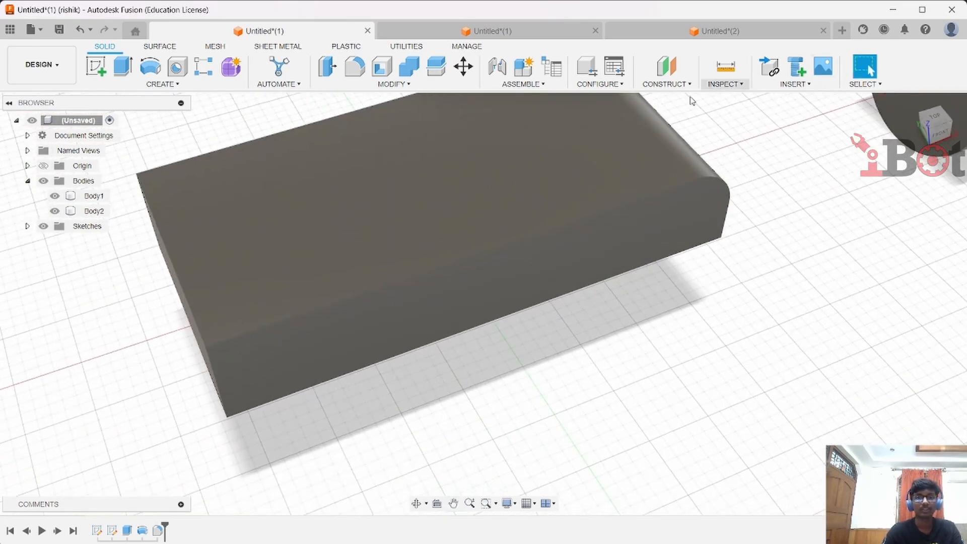
left_click(397, 84)
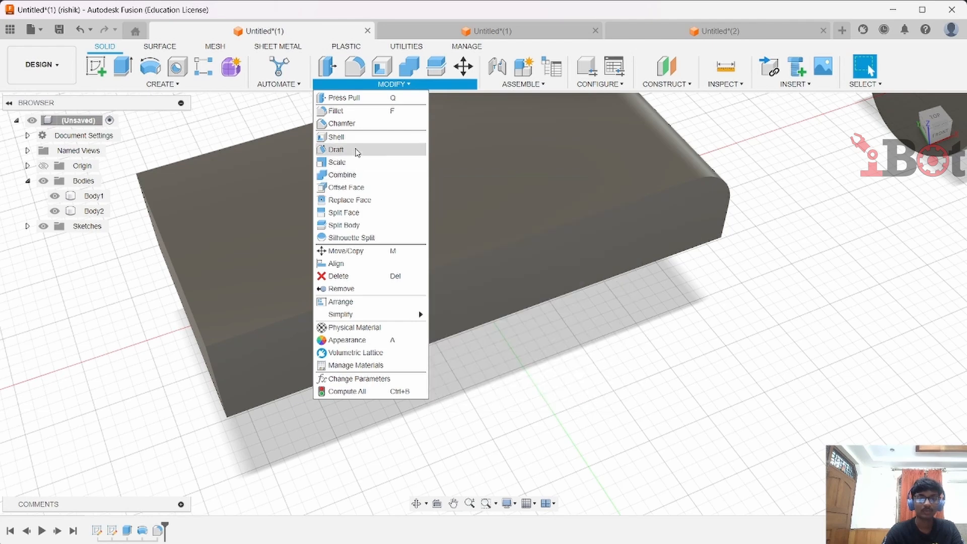
left_click(347, 124)
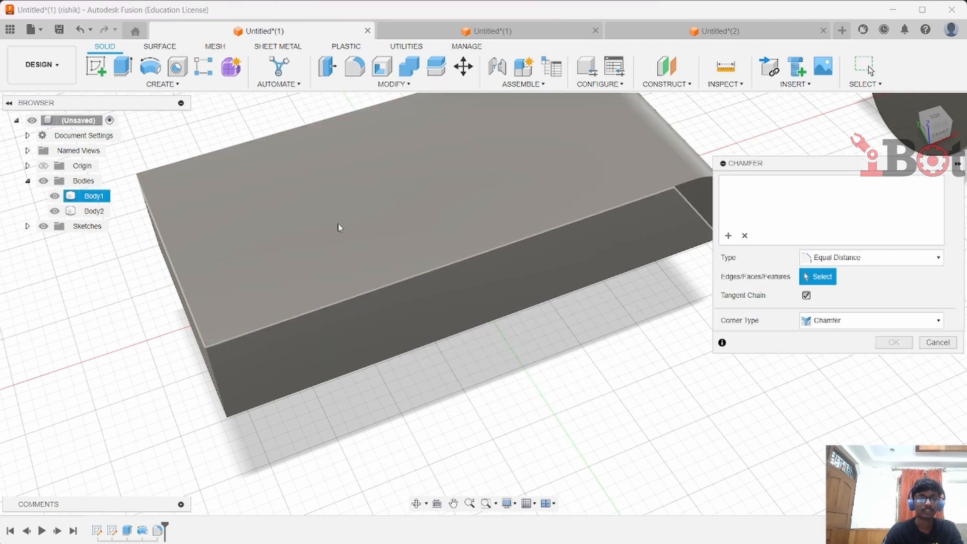
left_click(206, 351)
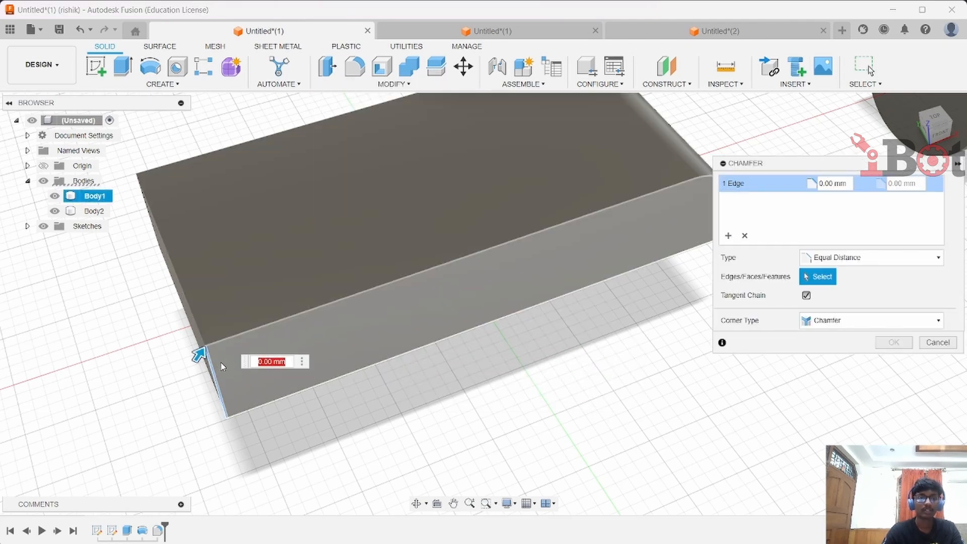
left_click_drag(204, 353, 261, 307)
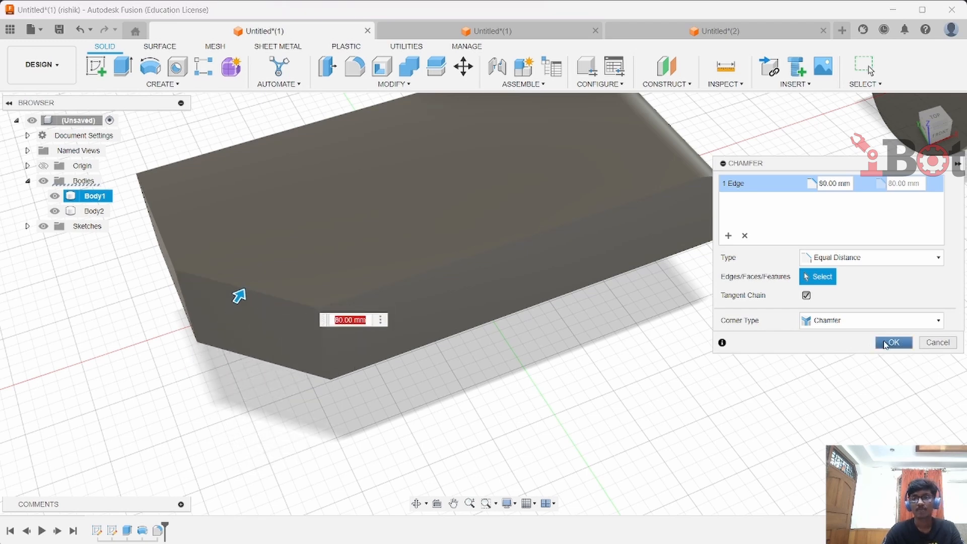
left_click(892, 343)
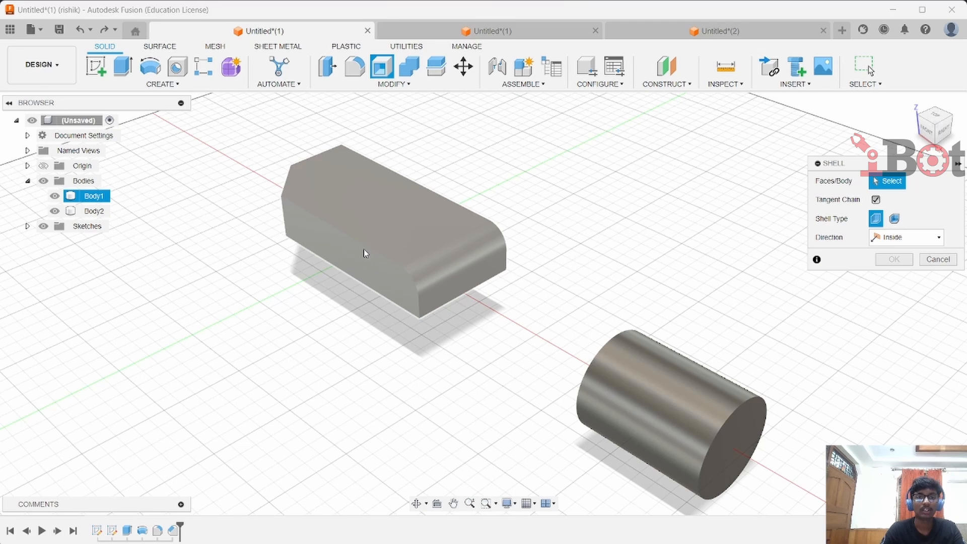
Shell the block from its end face with a 25 mm inside thickness
left_click(363, 256)
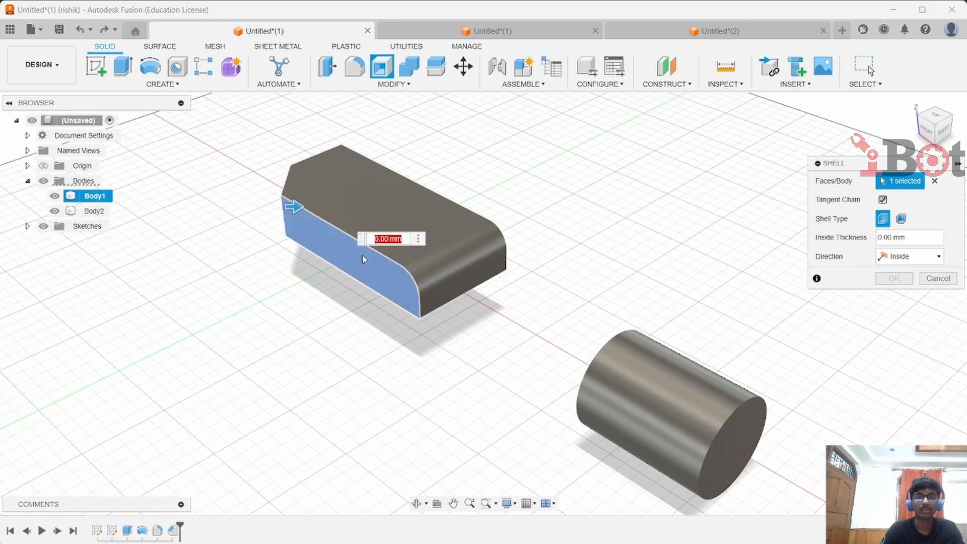
mouse_move(293, 208)
left_mouse_down()
mouse_move(326, 210)
mouse_move(309, 207)
left_mouse_up()
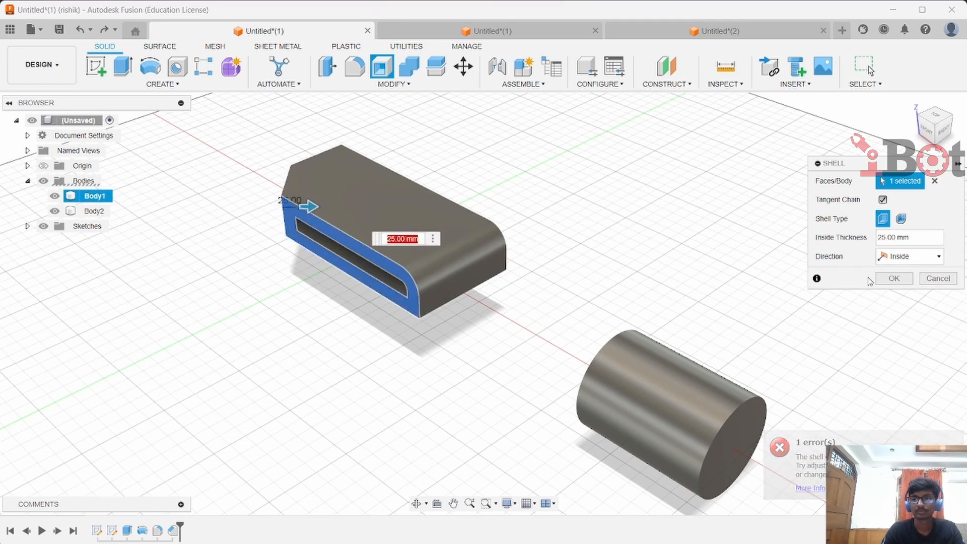
left_click(893, 278)
Move the cylinder body, rotating it -90 deg about X so it stands upright and shifting it into the block
middle_click_drag(521, 357, 629, 330, "shift")
key("m")
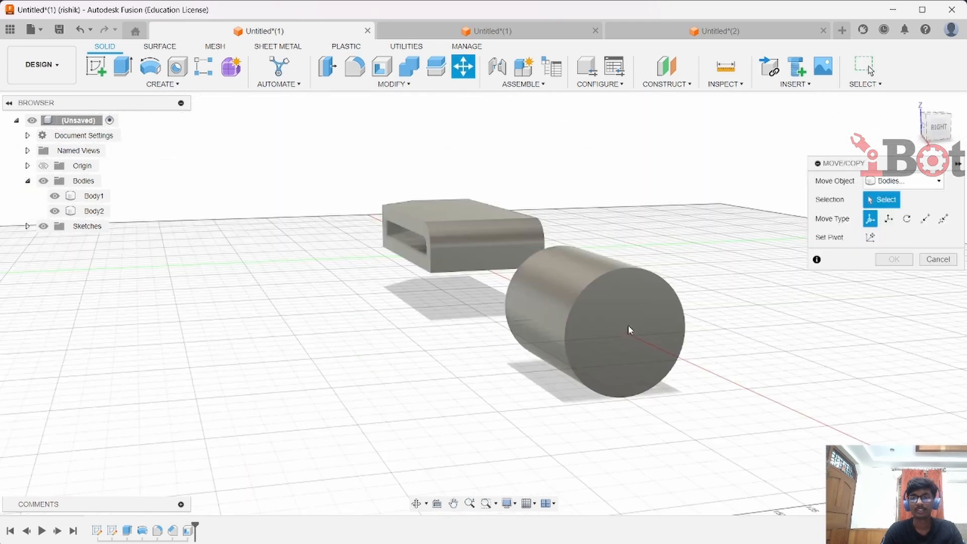
left_click(629, 330)
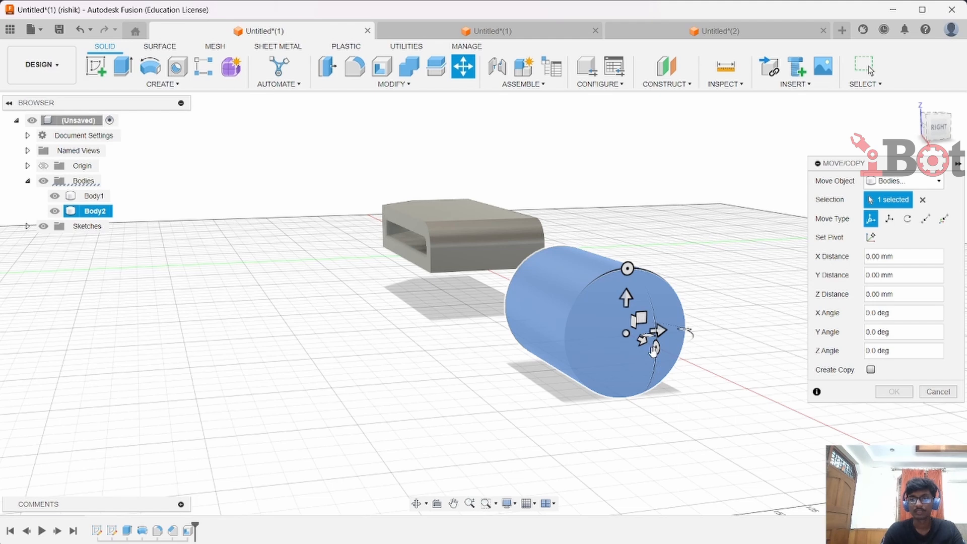
left_click_drag(658, 356, 661, 349)
middle_click_drag(771, 449, 781, 352, "shift")
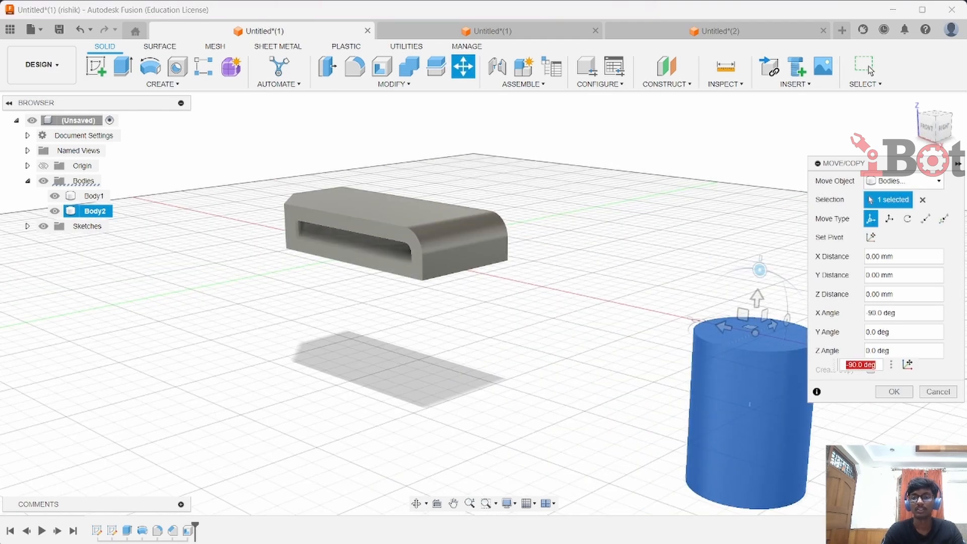
left_click_drag(755, 299, 748, 141)
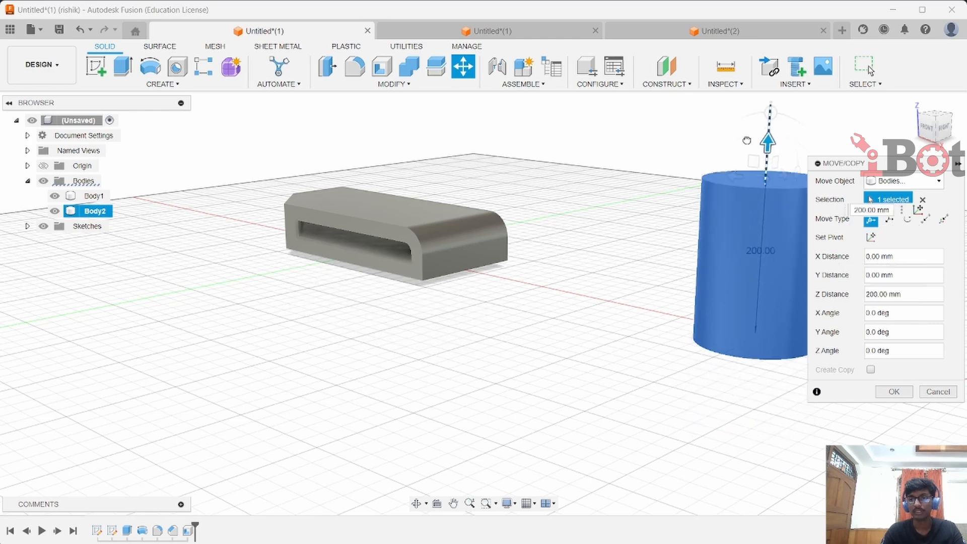
left_click_drag(731, 178, 549, 156)
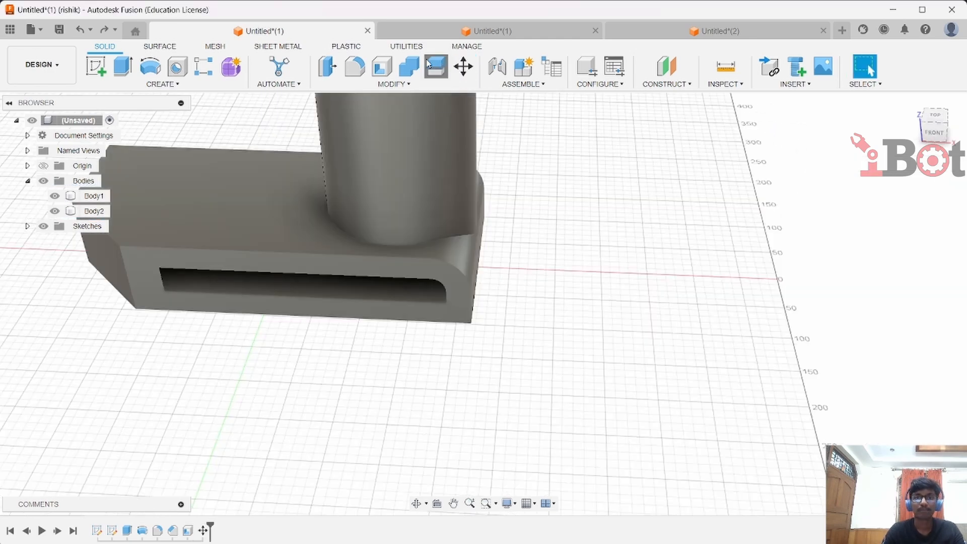
left_click(435, 65)
left_click(298, 210)
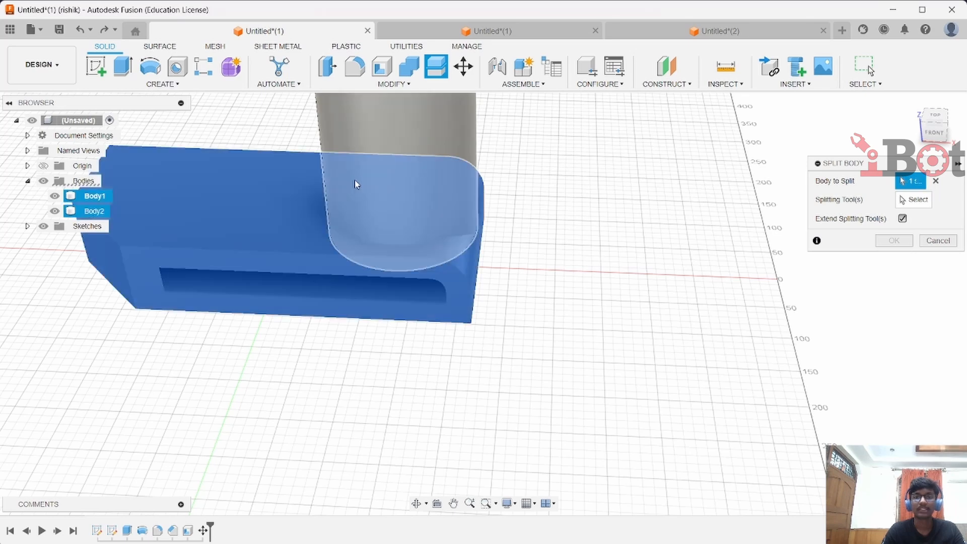
left_click(356, 185)
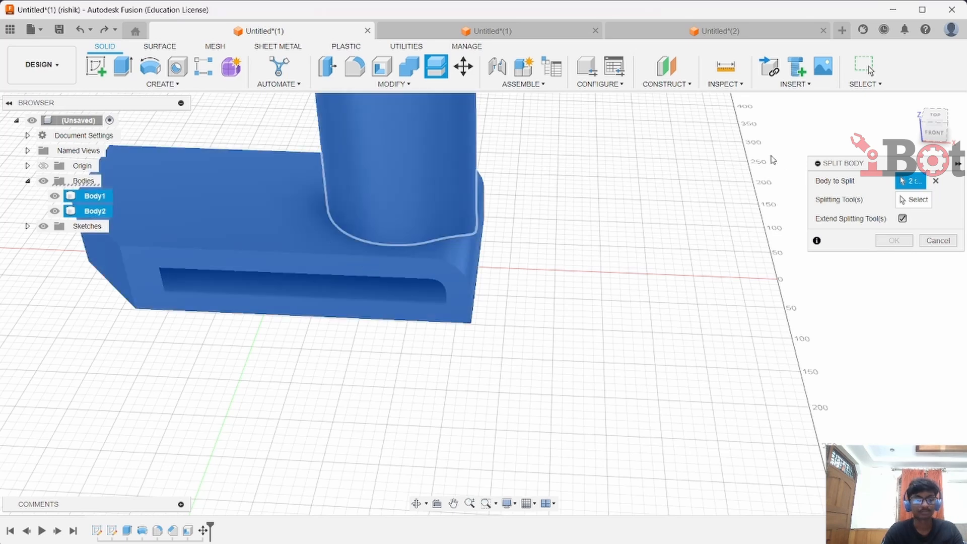
key("Escape")
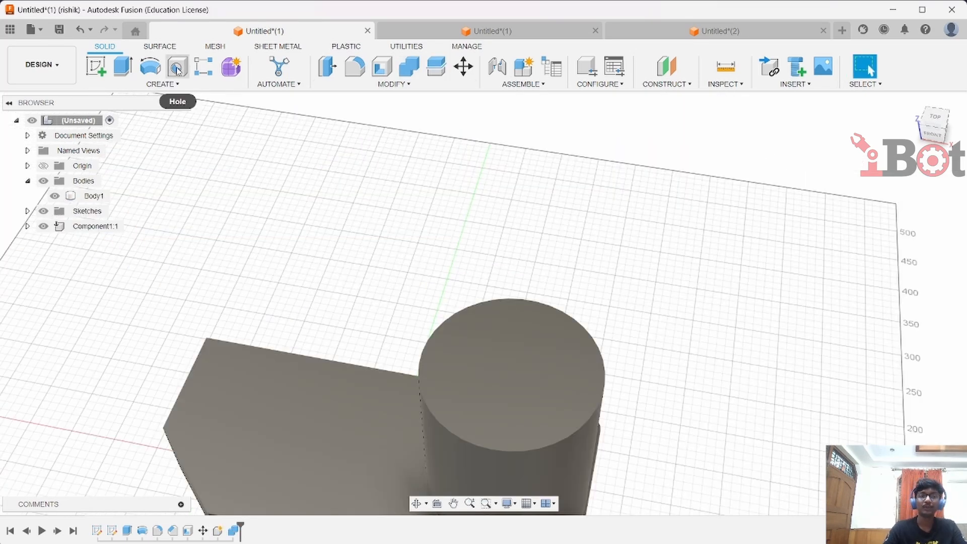
Drill a hole about 100 mm in diameter into the cylinder's top face
left_click(177, 69)
left_click(508, 360)
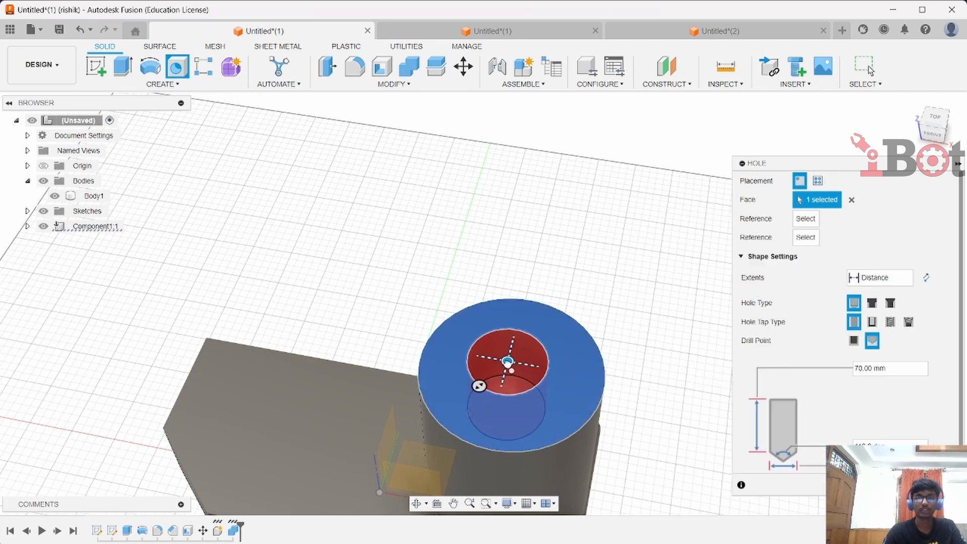
left_click_drag(480, 385, 475, 413)
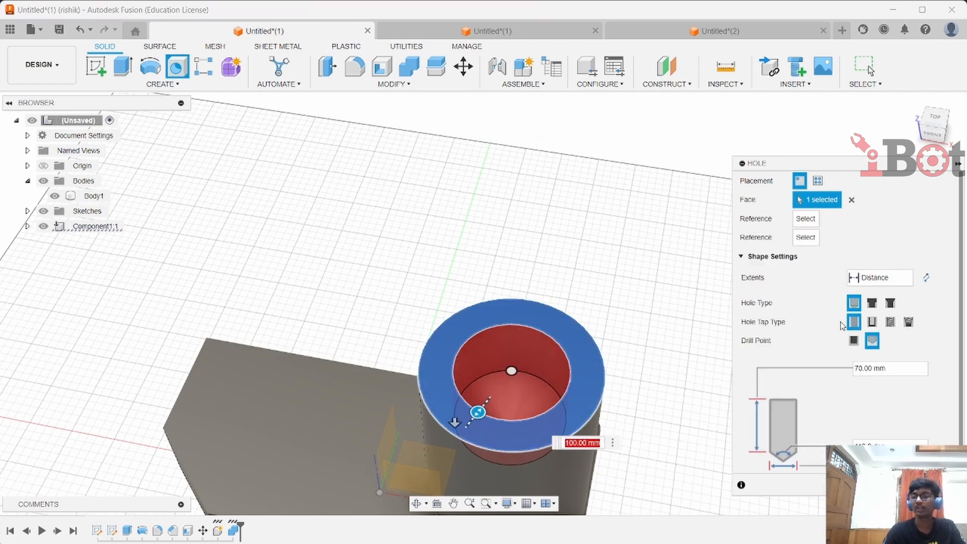
key("Return")
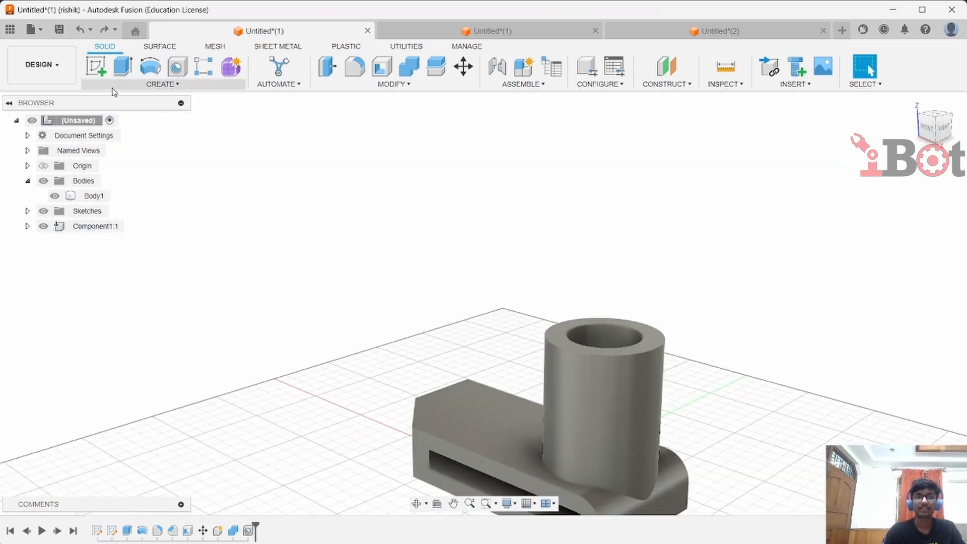
Add a full-length ISO metric thread to the cylinder's outer face
left_click(162, 84)
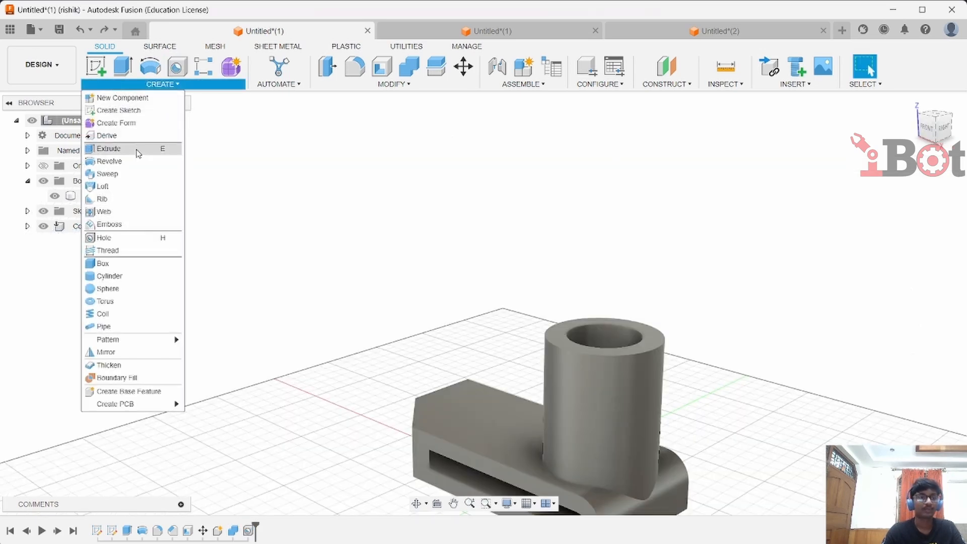
left_click(146, 252)
left_click(614, 393)
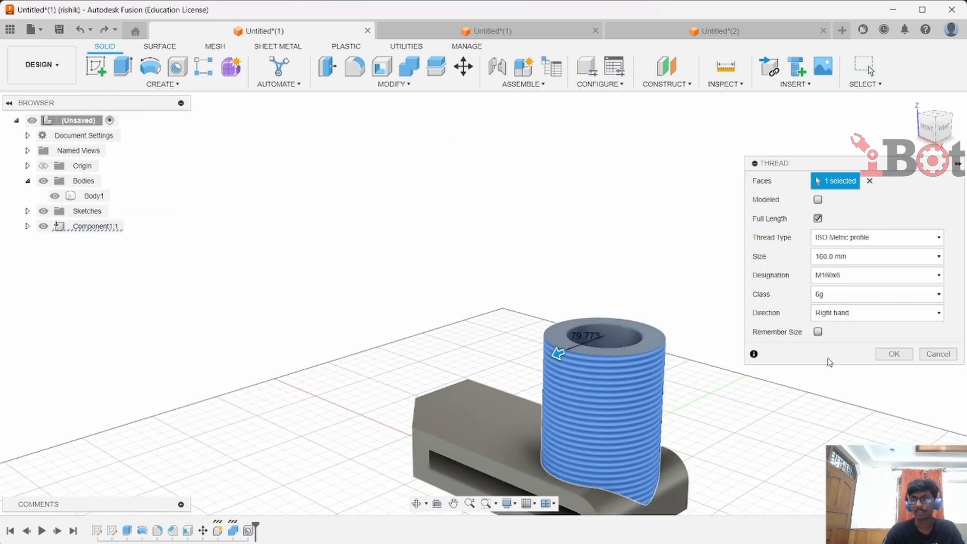
left_click(888, 358)
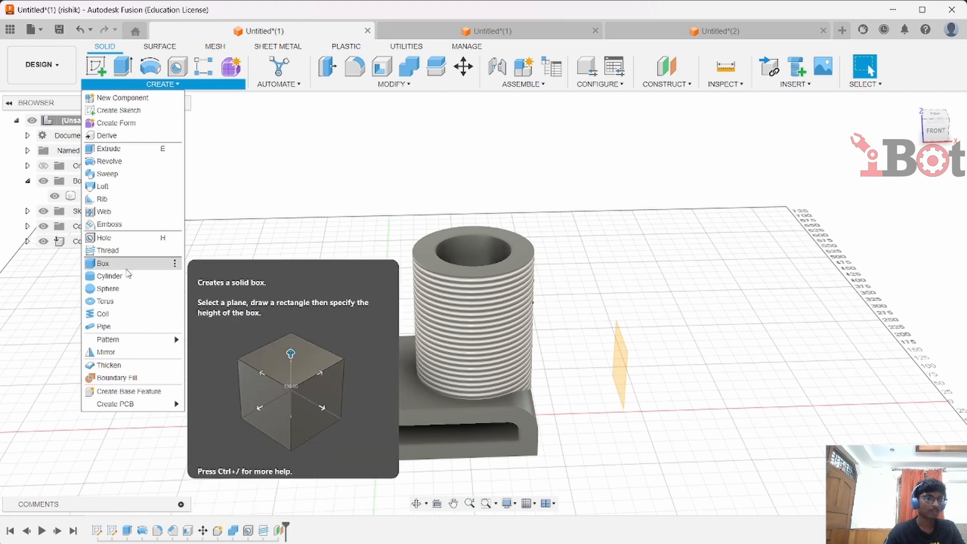
Mirror both bodies about the construction plane as a new body
left_click(108, 352)
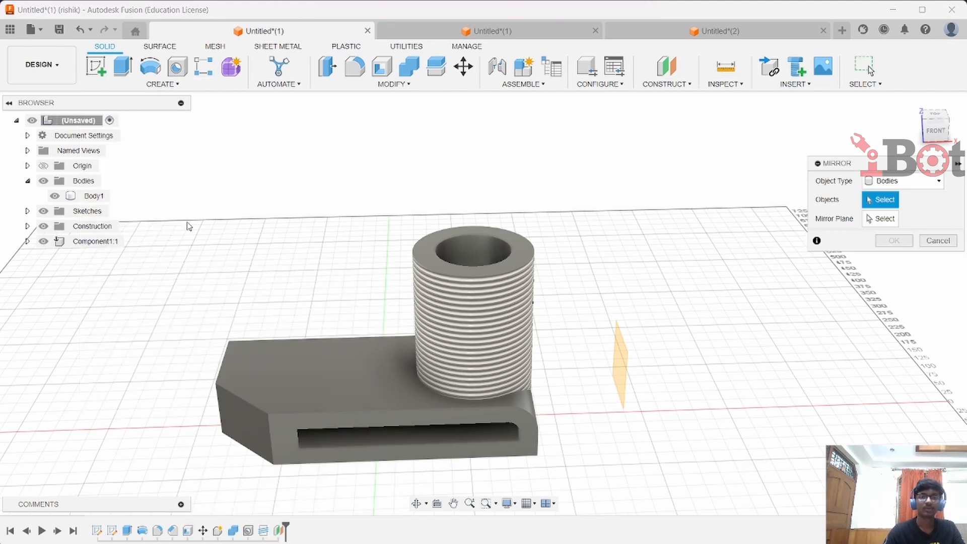
left_click_drag(185, 217, 563, 501)
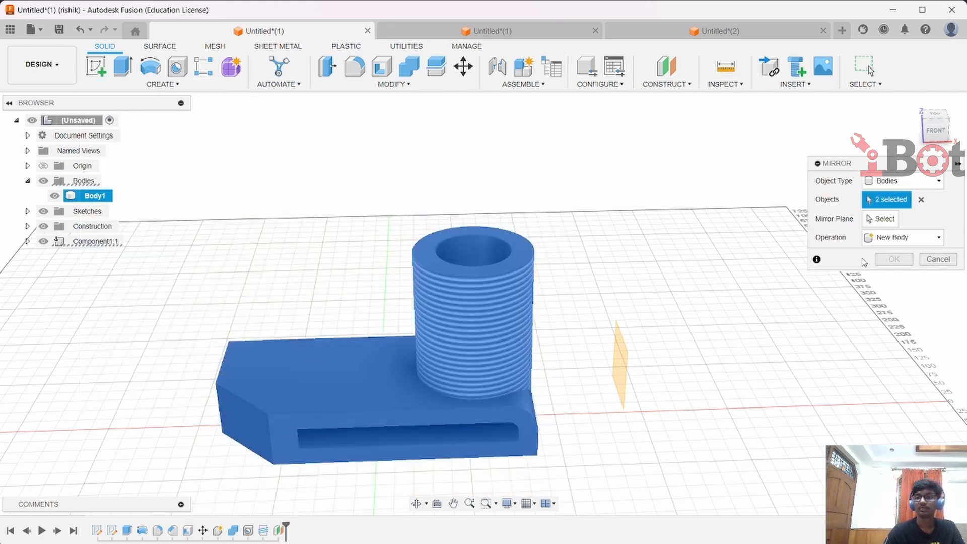
left_click(882, 218)
left_click(625, 367)
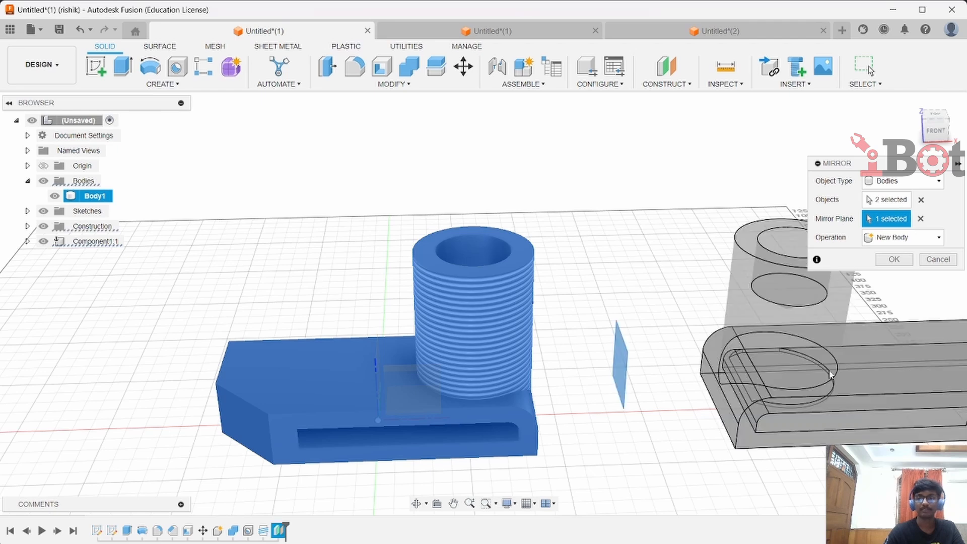
left_click(895, 259)
Create a rectangular pattern of the left part with quantity 3 over 800 mm along the vertical axis
left_click(162, 84)
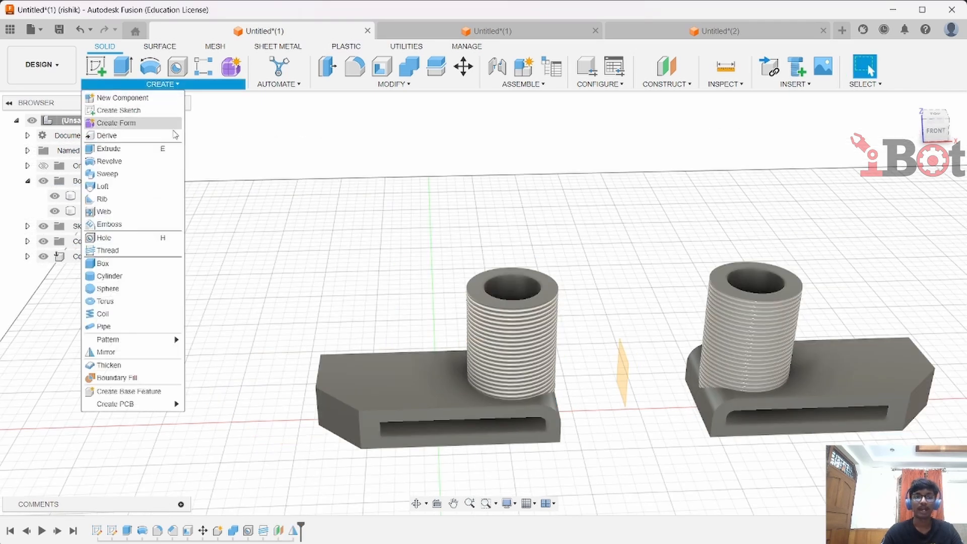
mouse_move(108, 344)
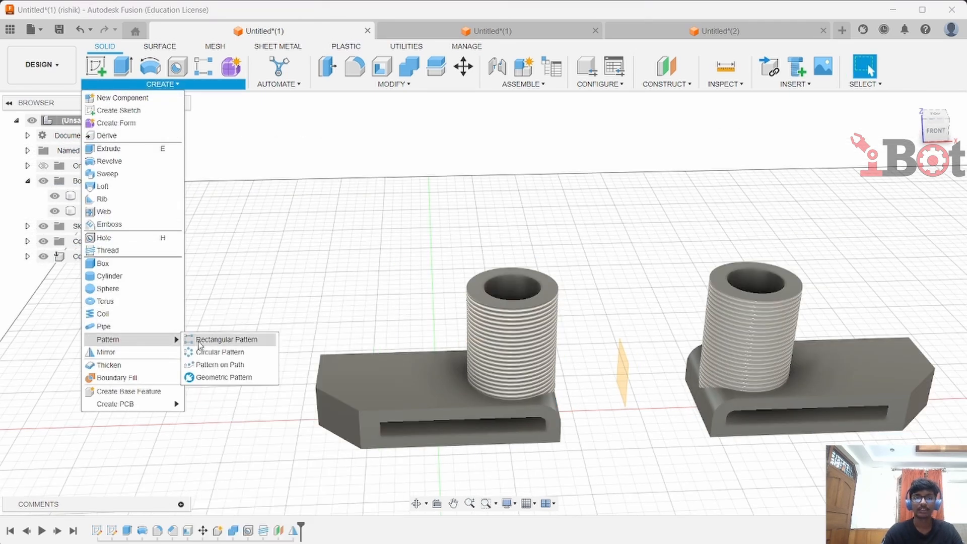
left_click(226, 339)
left_click(425, 314)
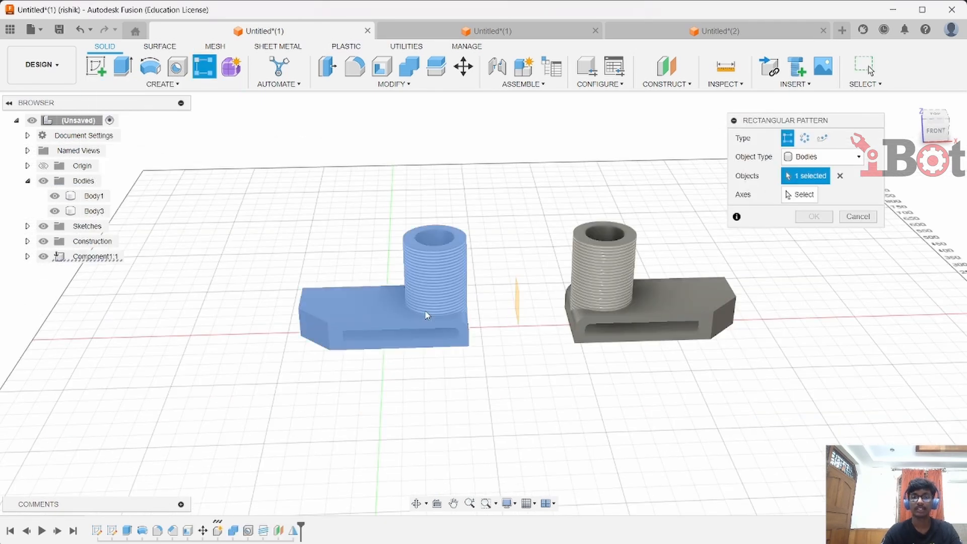
left_click(802, 196)
scroll(317, 286, "up", 3)
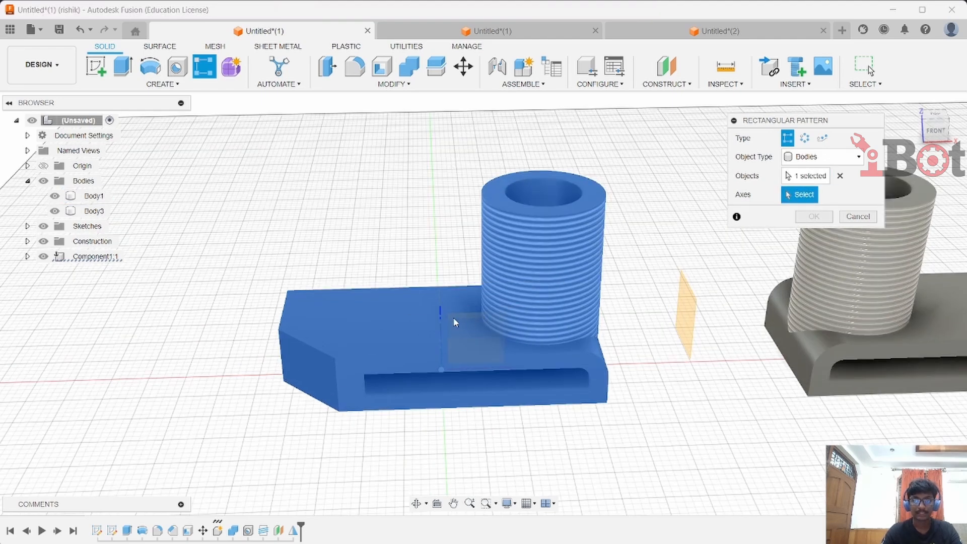
left_click(443, 319)
scroll(443, 321, "down", 3)
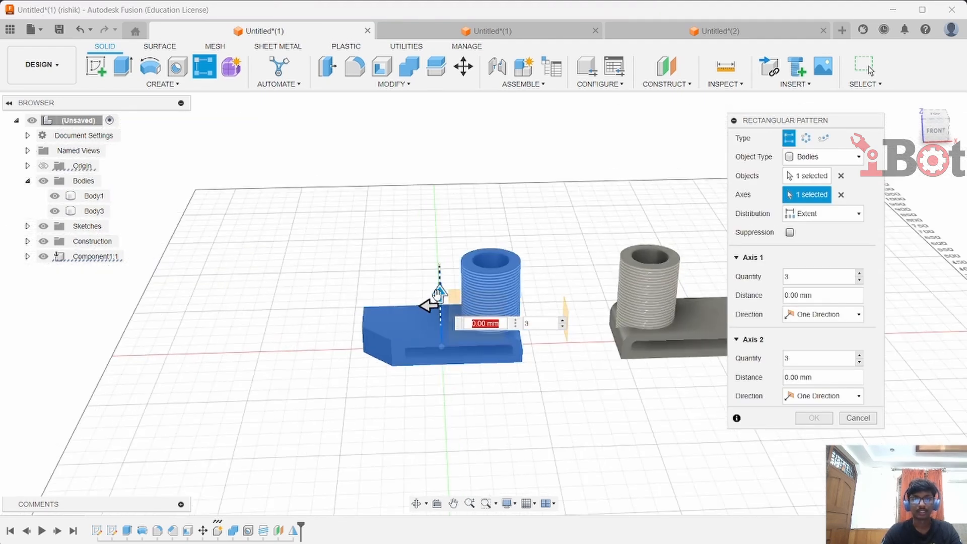
left_click_drag(439, 295, 413, 89)
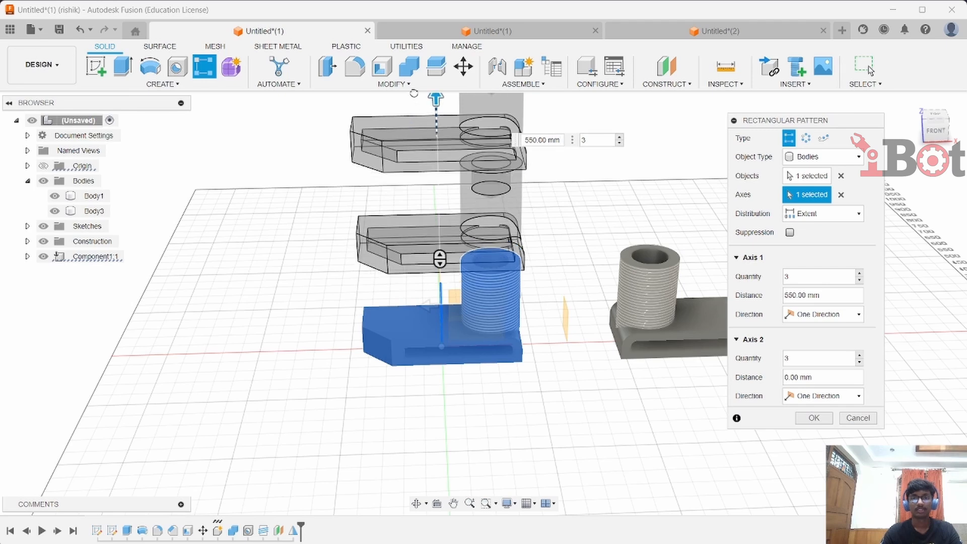
scroll(472, 177, "down", 3)
left_click_drag(465, 162, 451, 103)
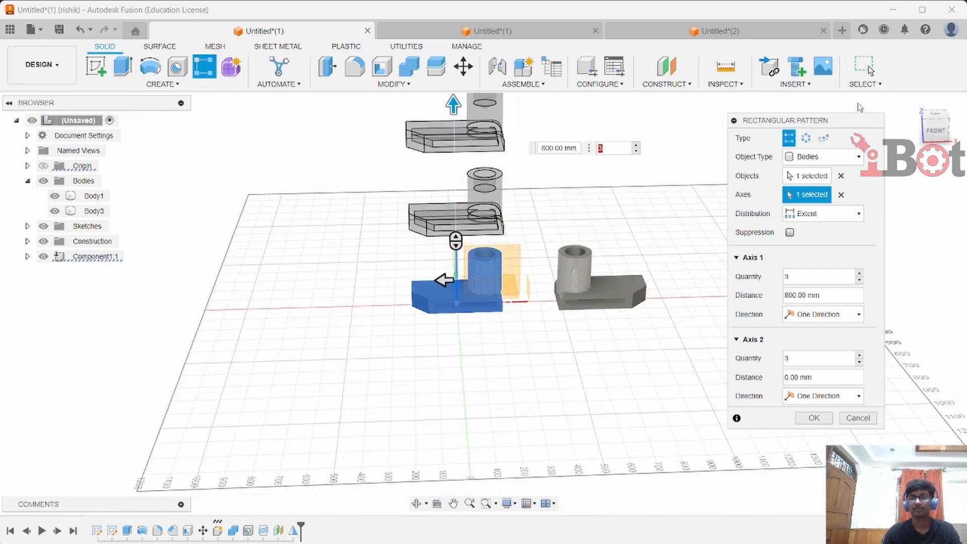
key("Return")
Select the right part's bodies and a base point for a uniform Scale, and open the scale factor for editing
scroll(756, 312, "up", 5)
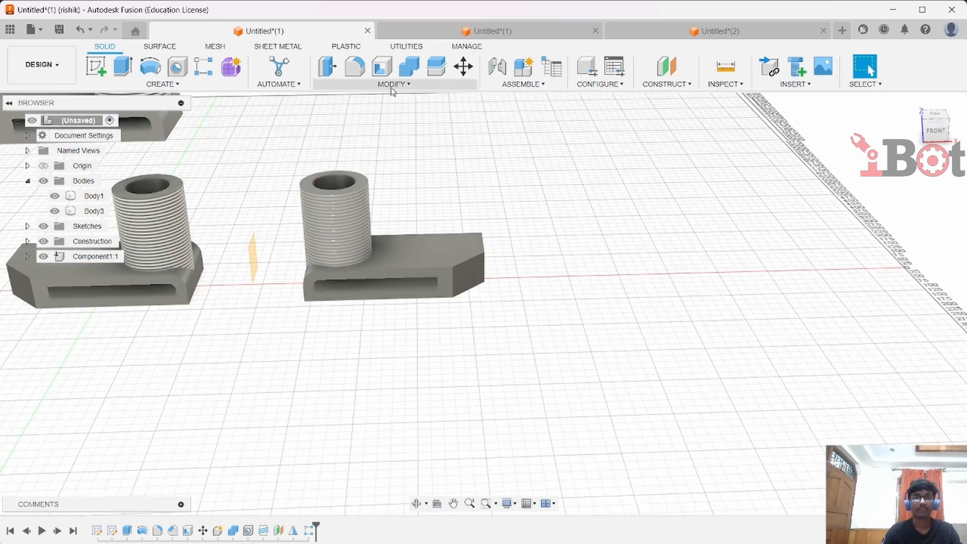
left_click(392, 84)
left_click(370, 167)
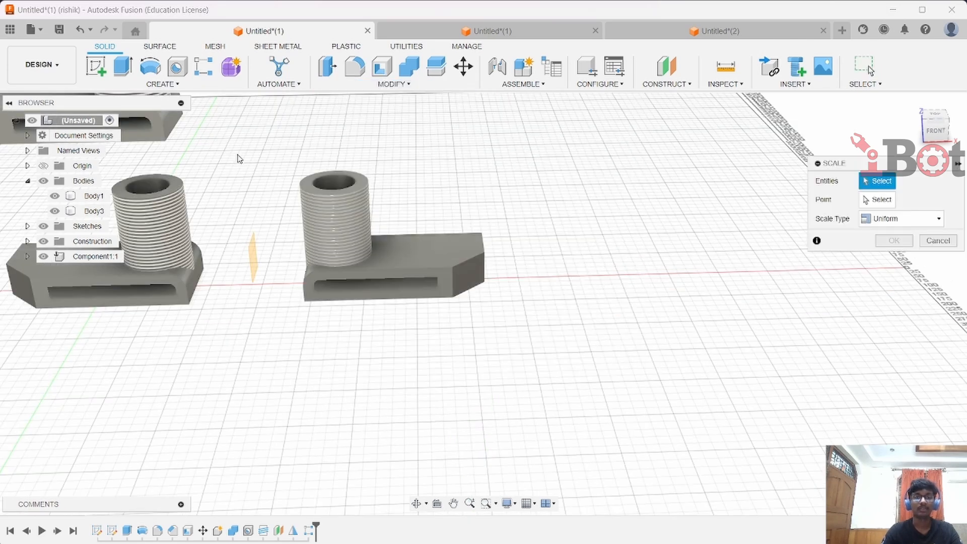
left_click_drag(264, 131, 504, 347)
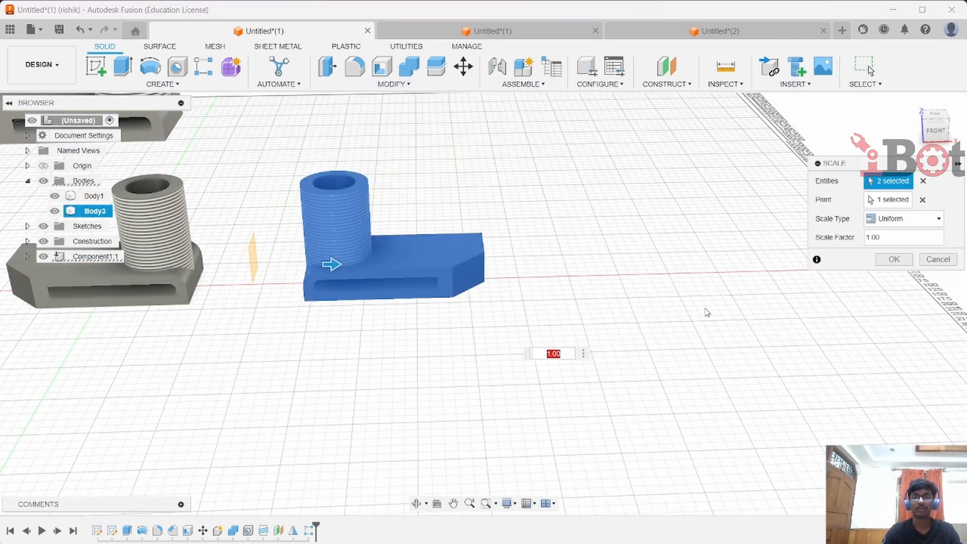
left_click(933, 238)
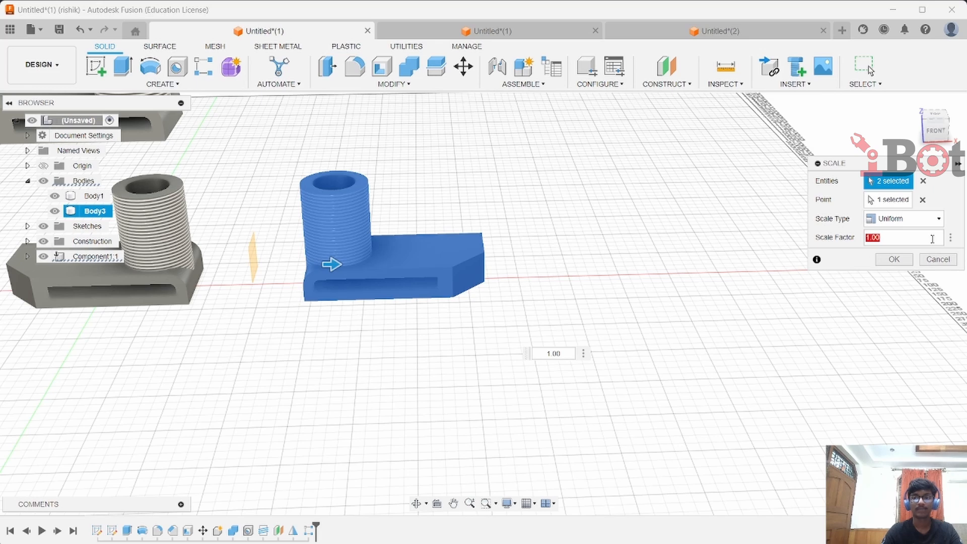
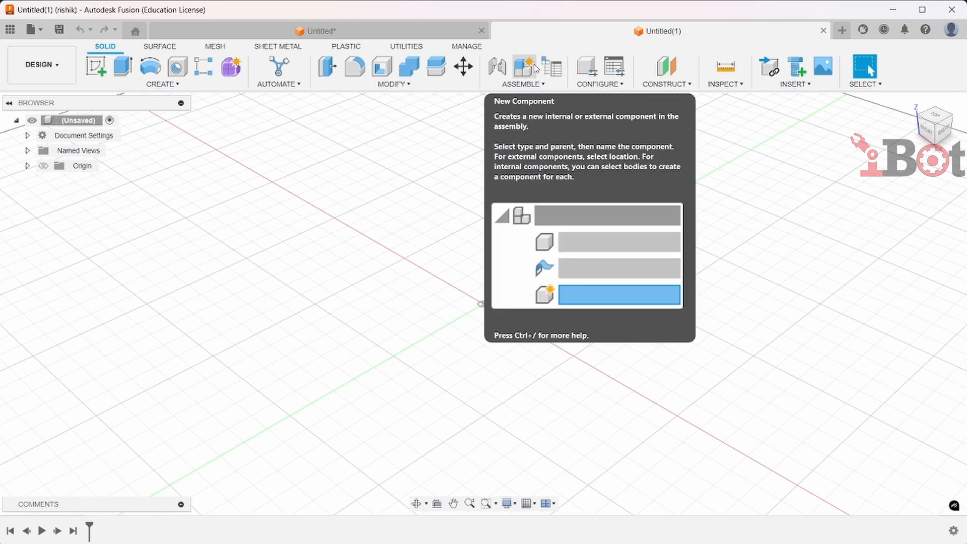
Create a new component named piston
left_click(534, 67)
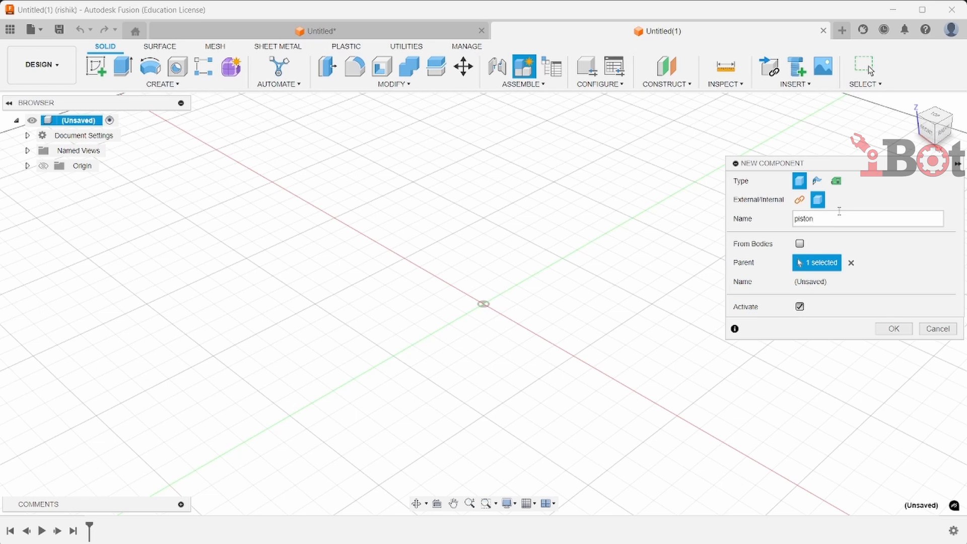
key("Return")
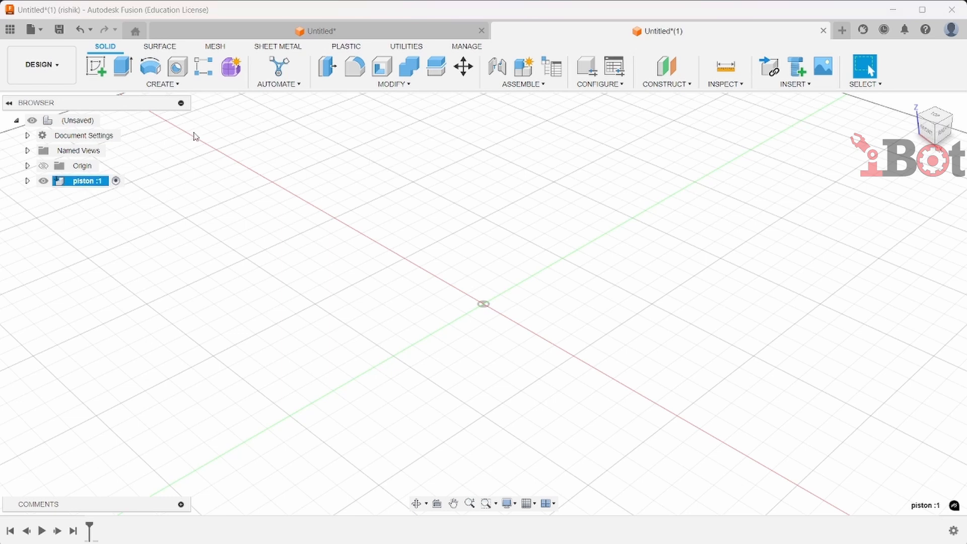
left_click(195, 155)
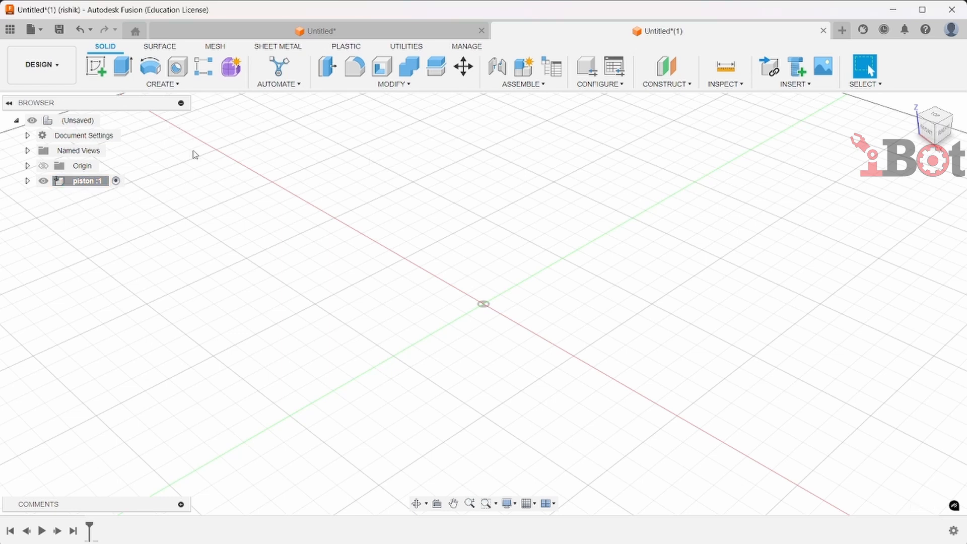
Start a sketch on the front plane and draw a rectangle from the origin, 90 mm tall and 42.5 mm wide
left_click(96, 66)
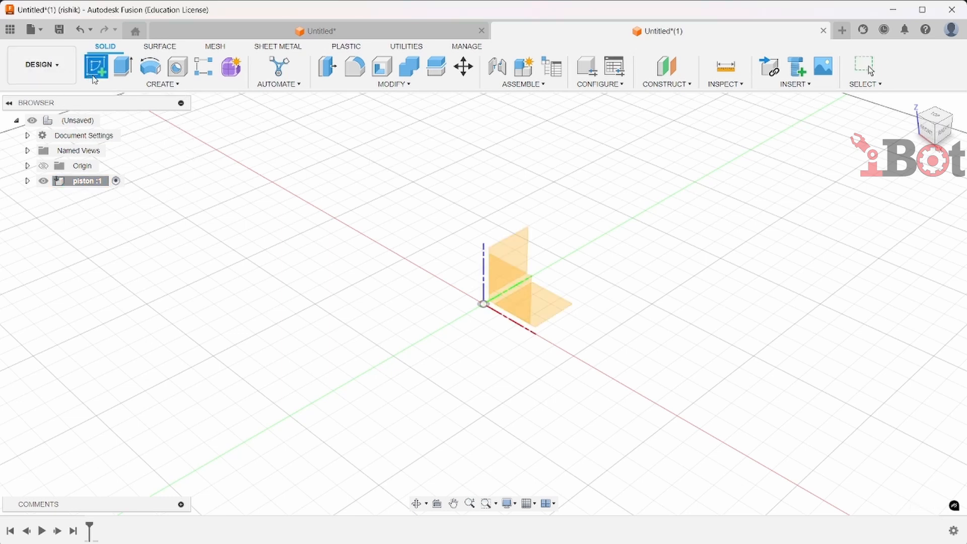
left_click(508, 293)
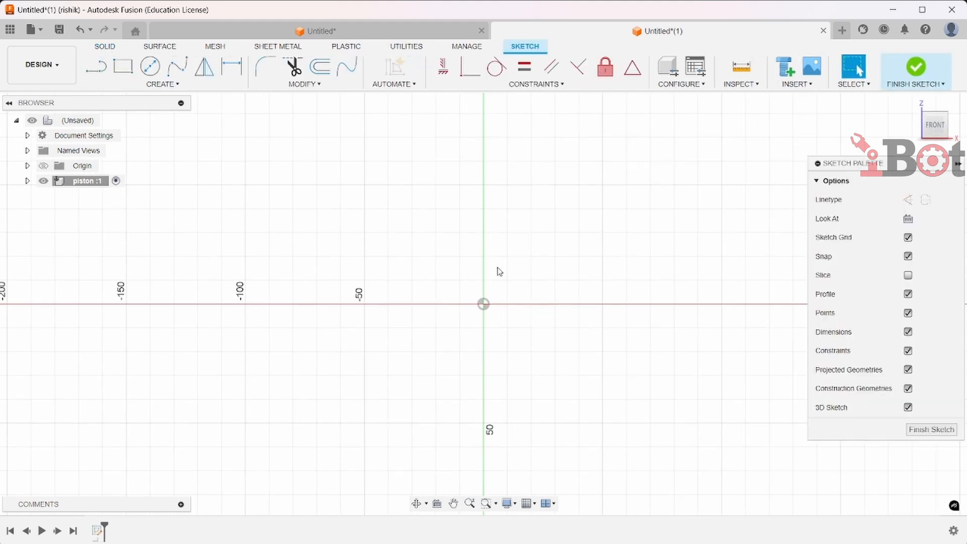
left_click(122, 66)
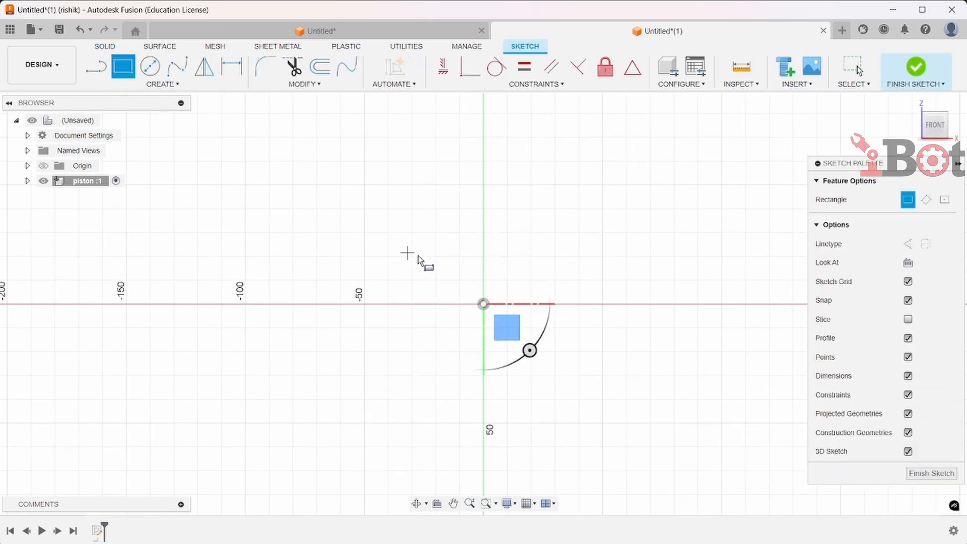
left_click(484, 304)
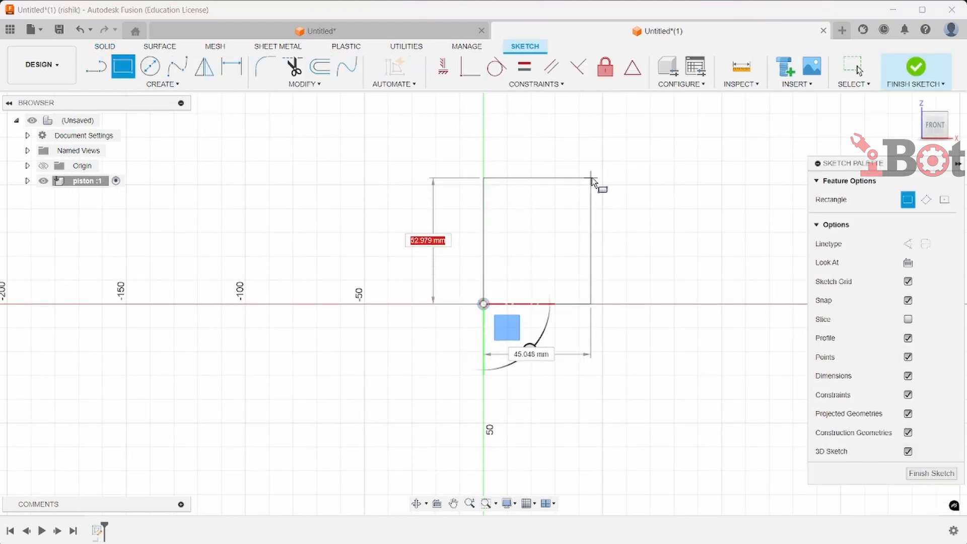
type("9")
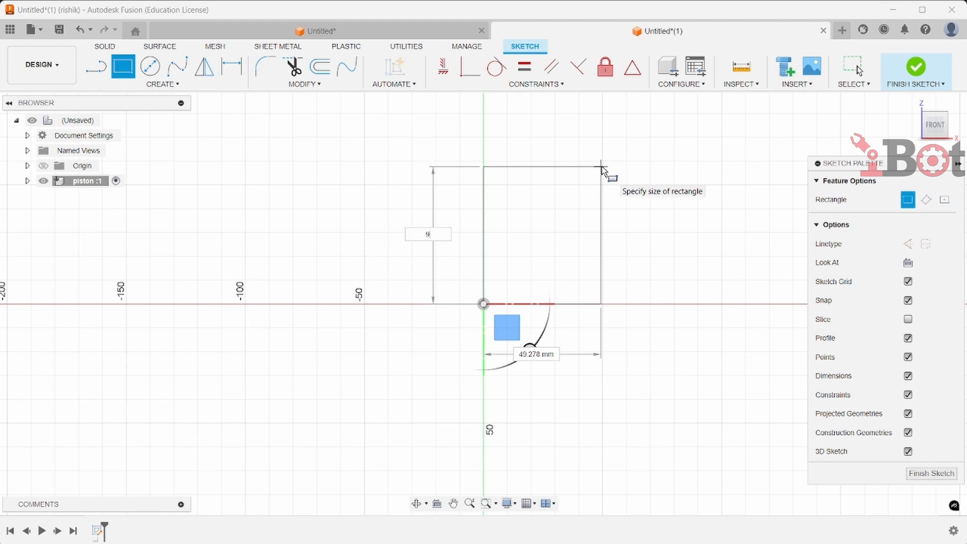
type("0")
key("Tab")
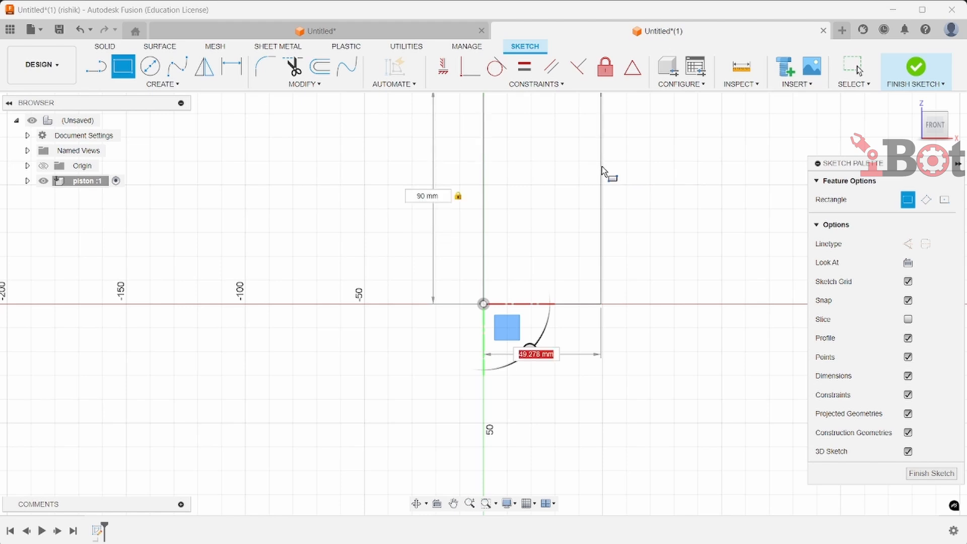
type("42.5")
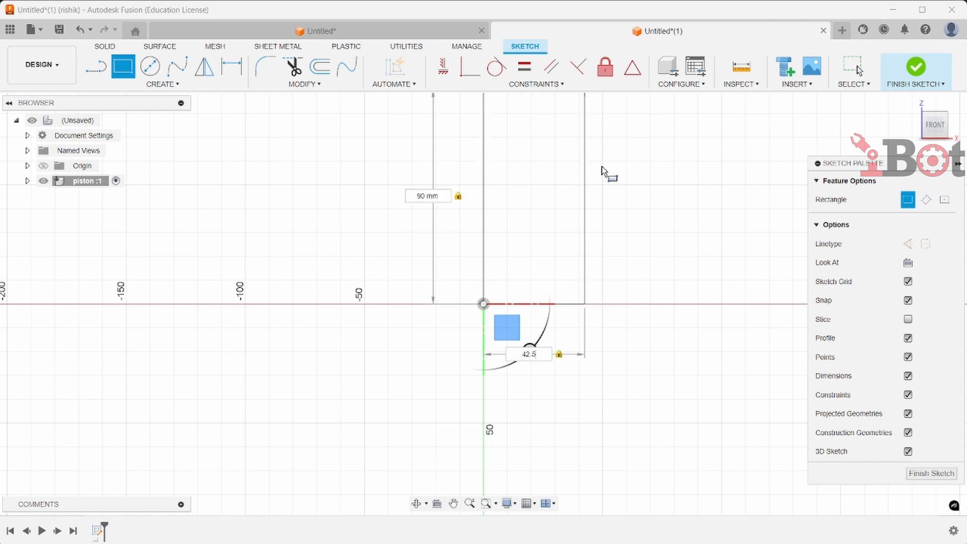
key("Return")
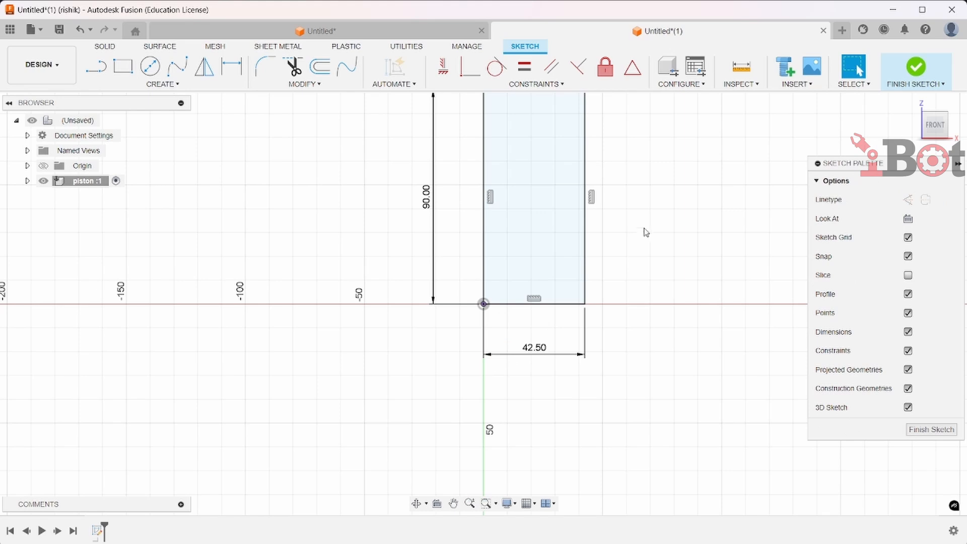
Draw a spline from the rectangle's top outer corner to a point above it on the vertical axis
middle_click_drag(638, 238, 627, 345)
scroll(675, 226, "up", 2)
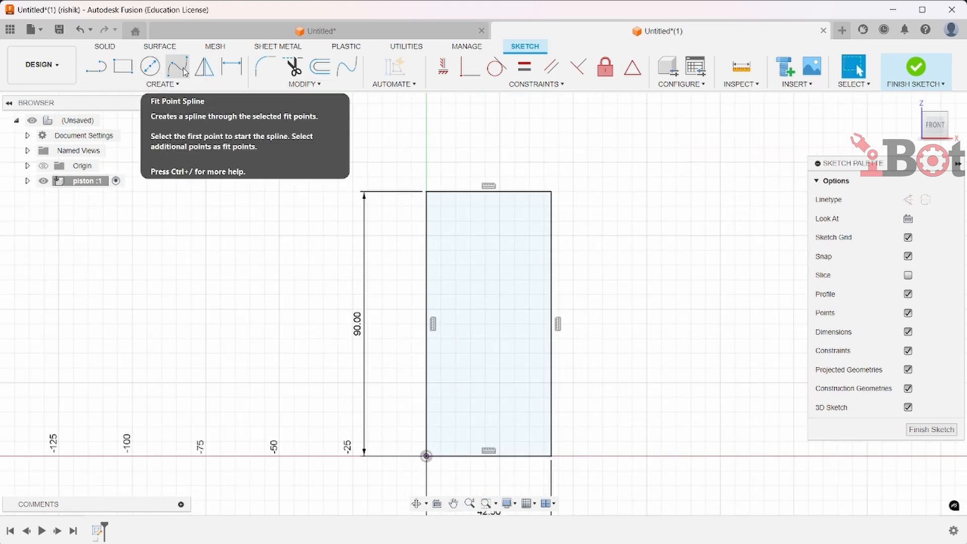
left_click(179, 67)
scroll(428, 189, "up", 4)
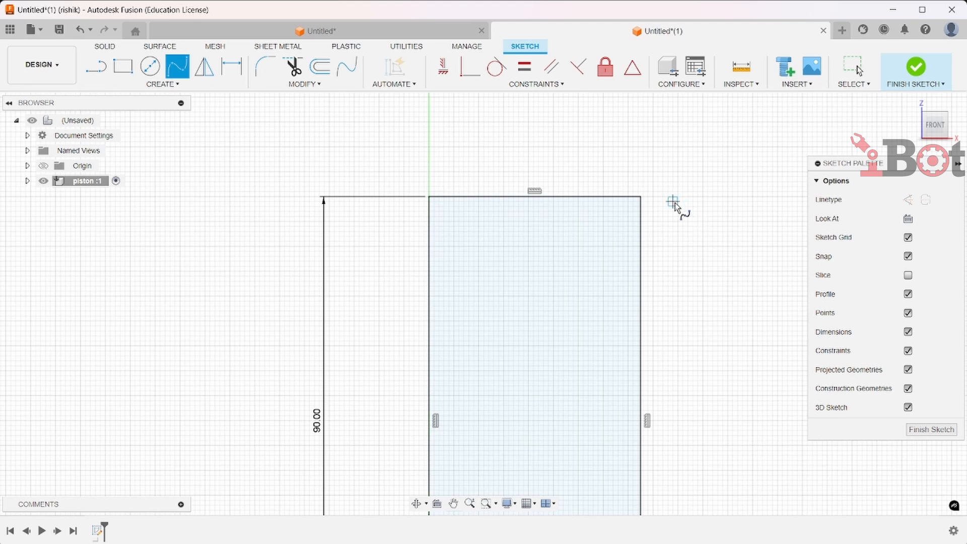
scroll(673, 204, "up", 4)
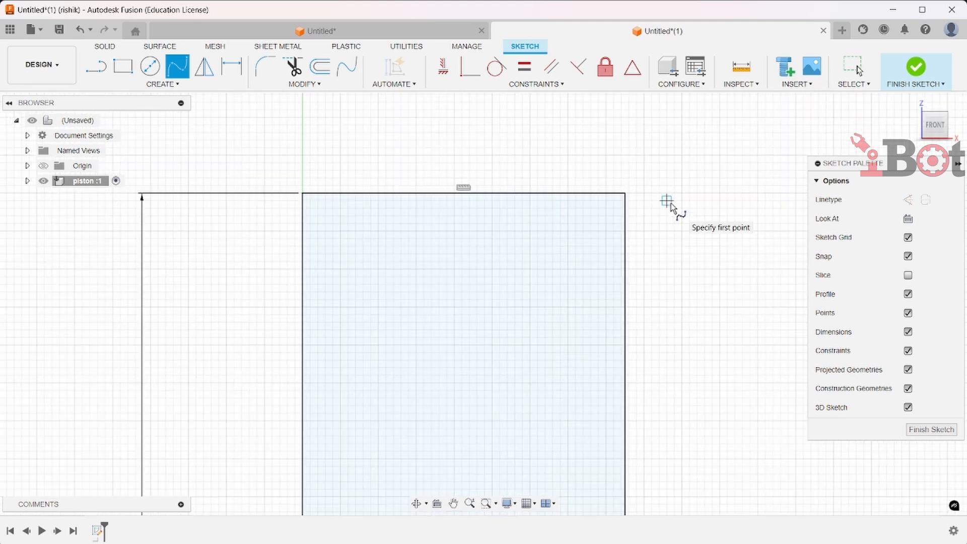
left_click(628, 195)
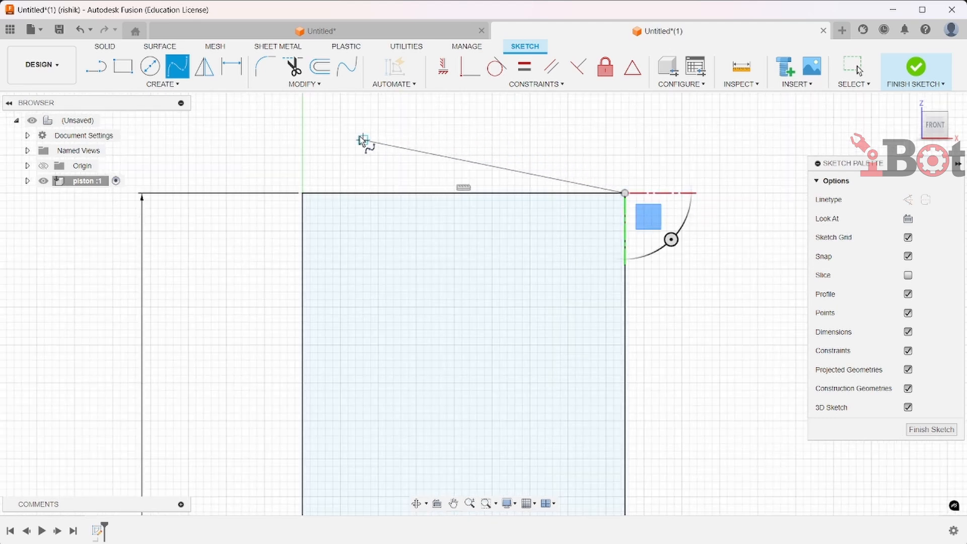
left_click(302, 156)
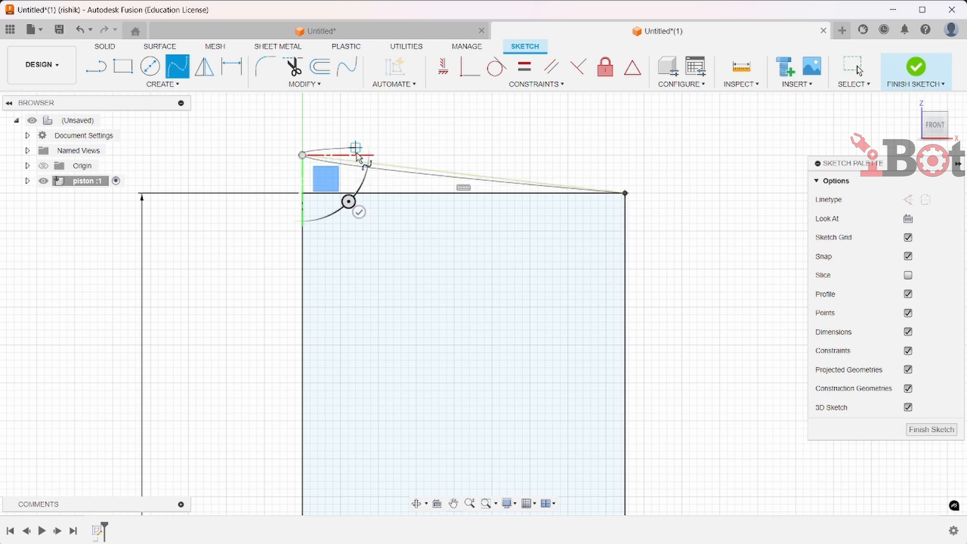
left_click(359, 213)
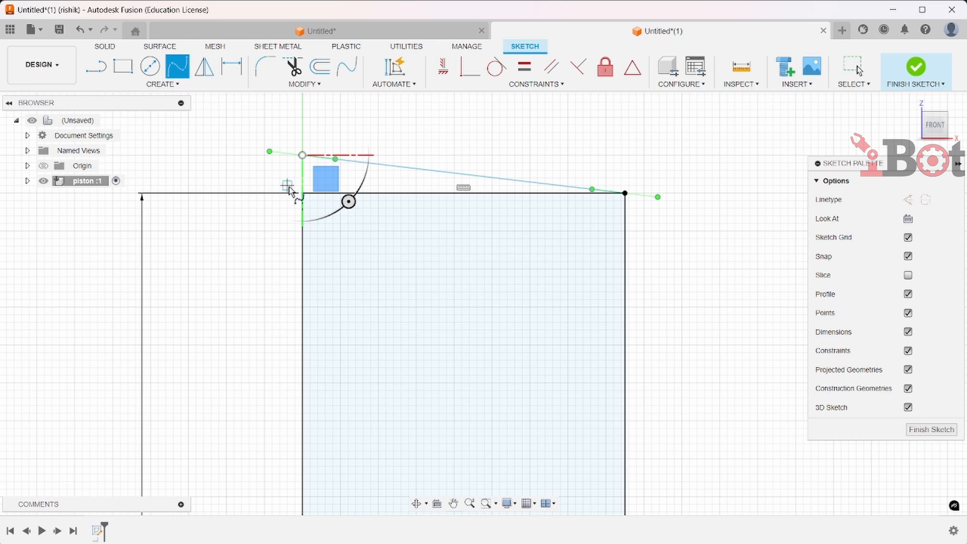
Dimension the spline's end on the axis 5 mm above the rectangle's top edge
scroll(285, 197, "up", 3)
middle_click_drag(282, 202, 307, 253)
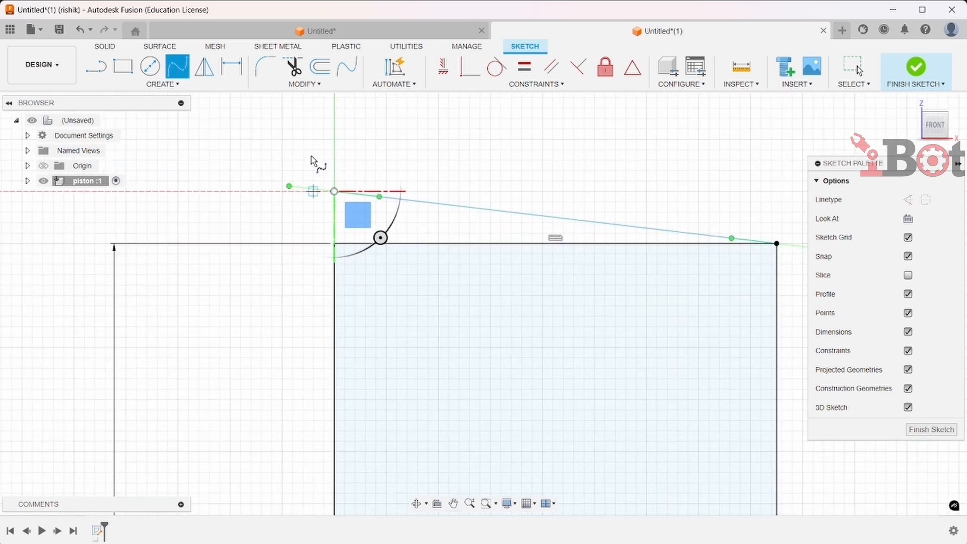
left_click(233, 75)
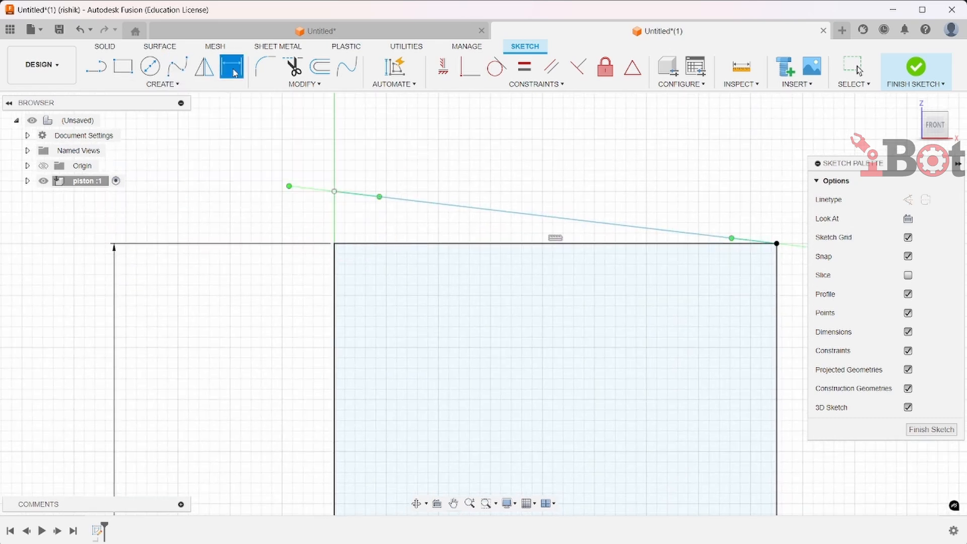
left_click(334, 192)
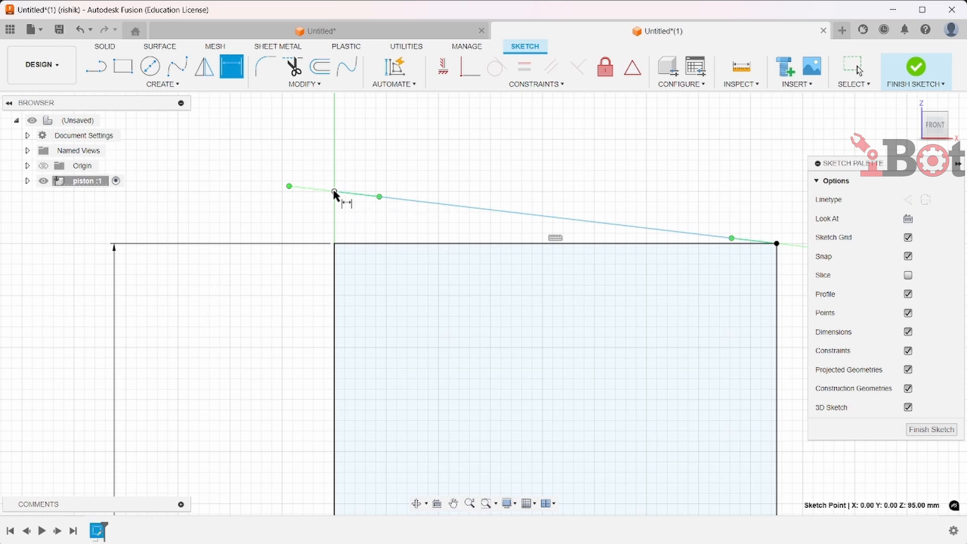
left_click(340, 244)
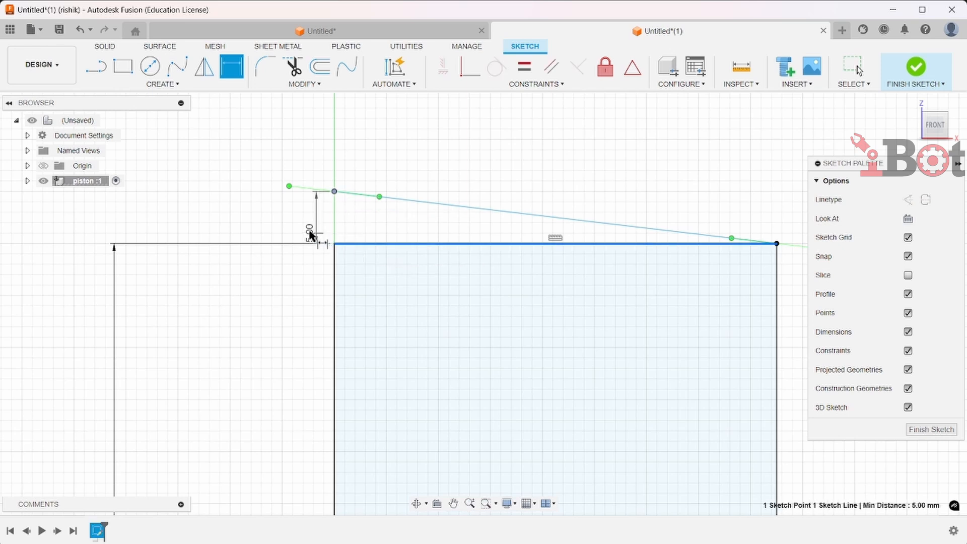
left_click(263, 221)
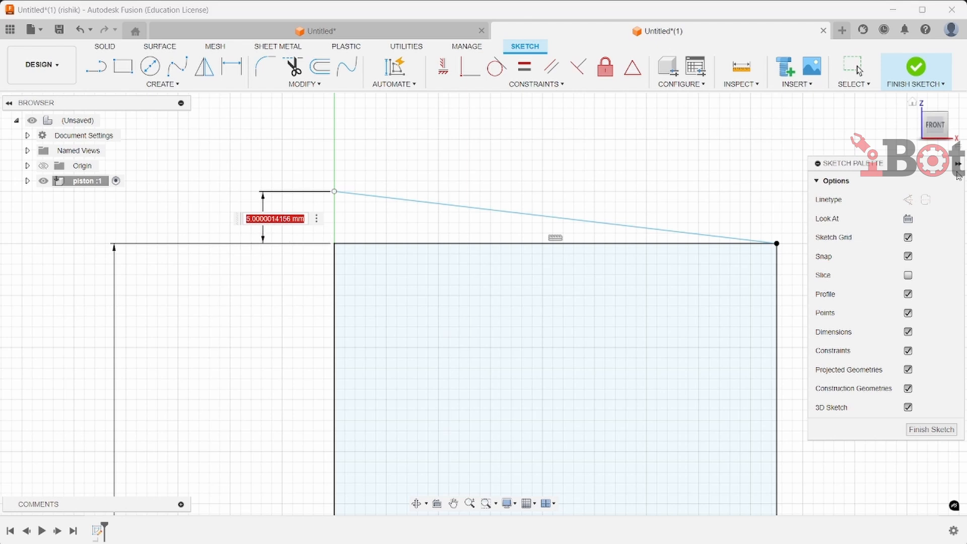
type("5")
key("Return")
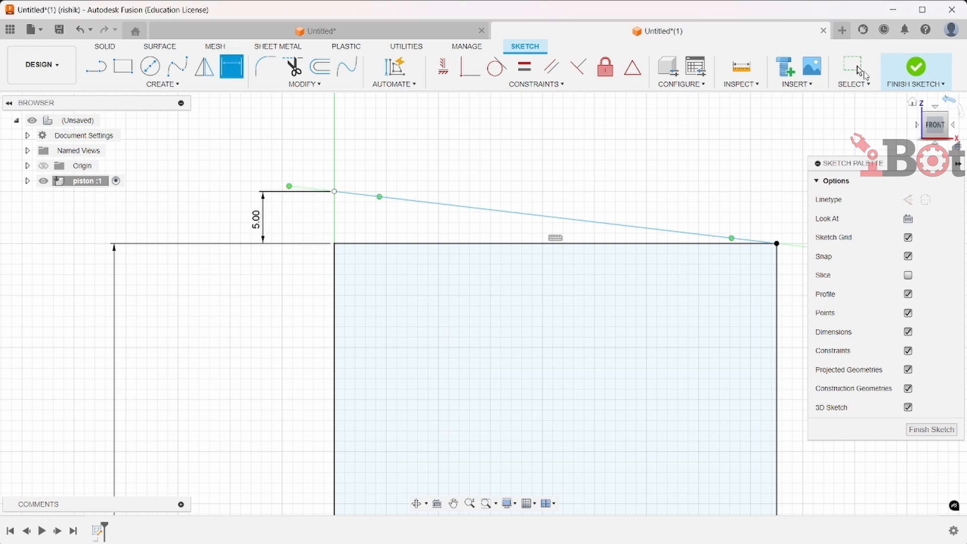
Adjust the spline's tangent handle at the axis end so the crown curve starts level
key("Escape")
left_click(380, 197)
left_click_drag(380, 197, 383, 196)
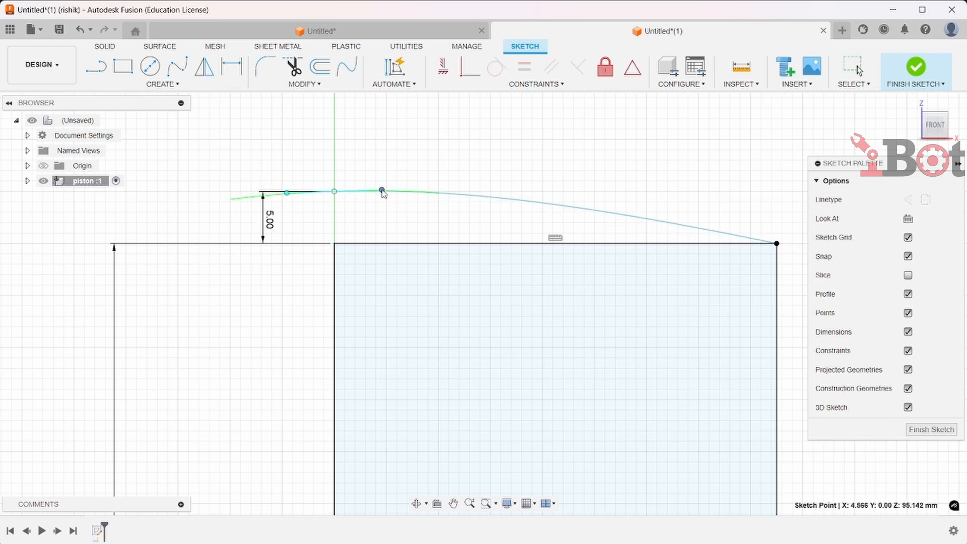
left_click(524, 190)
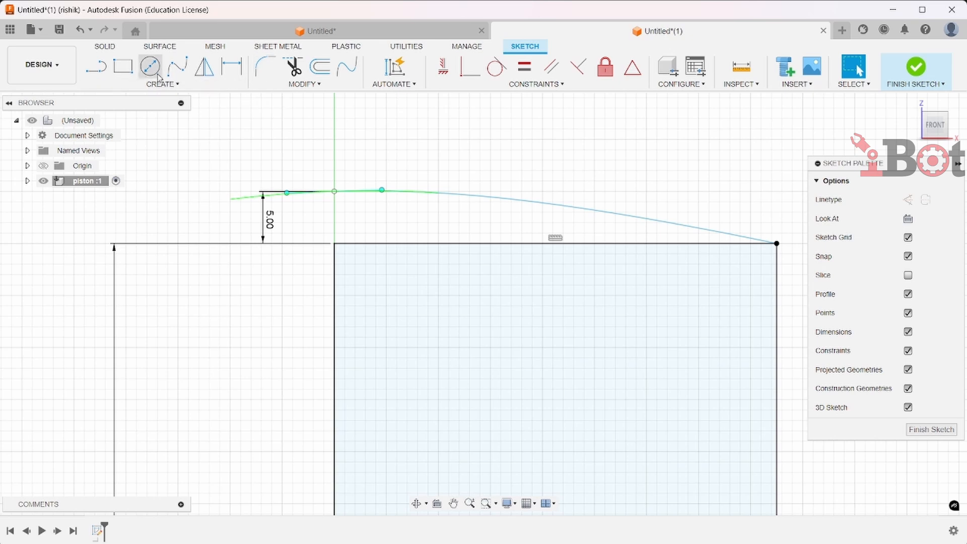
Draw a vertical line from the spline's axis end down to the rectangle's top edge
left_click(95, 66)
scroll(351, 210, "up", 3)
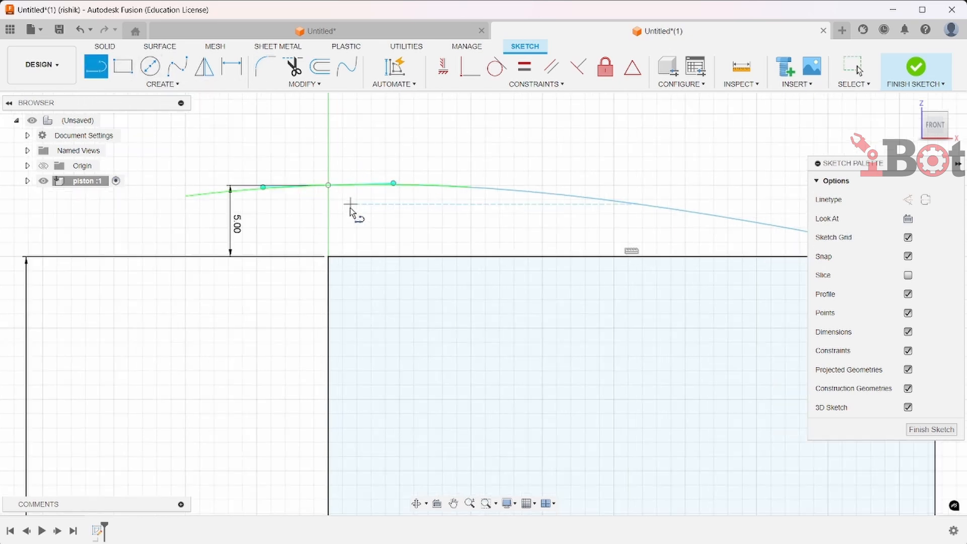
left_click(329, 185)
left_click(329, 257)
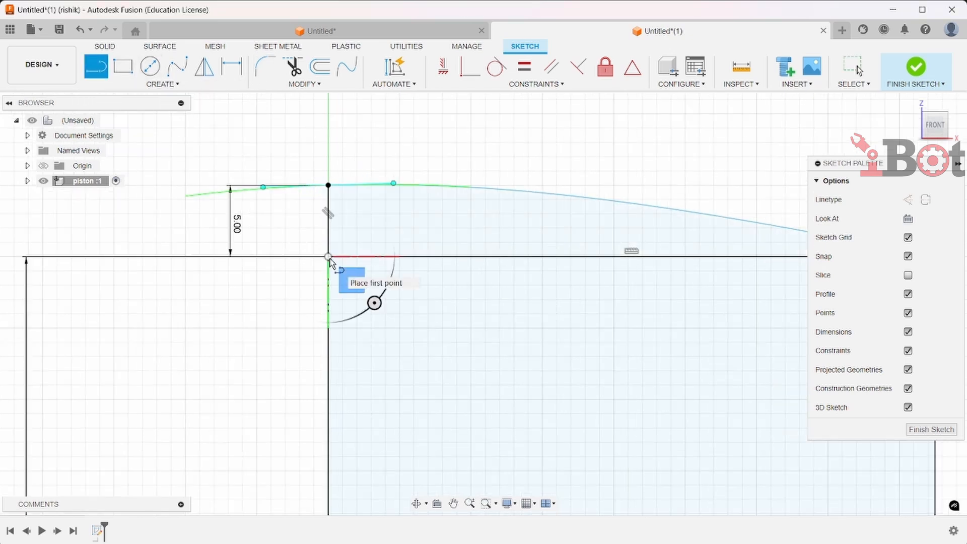
key("Escape")
Sketch a 3 mm wide by 4.3 mm tall rectangle inside the outer edge near the top for a ring groove
scroll(560, 311, "down", 3)
mouse_move(561, 311)
middle_mouse_down()
mouse_move(422, 219)
mouse_move(394, 176)
middle_mouse_up()
key("r")
scroll(413, 155, "down", 2)
scroll(516, 220, "up", 3)
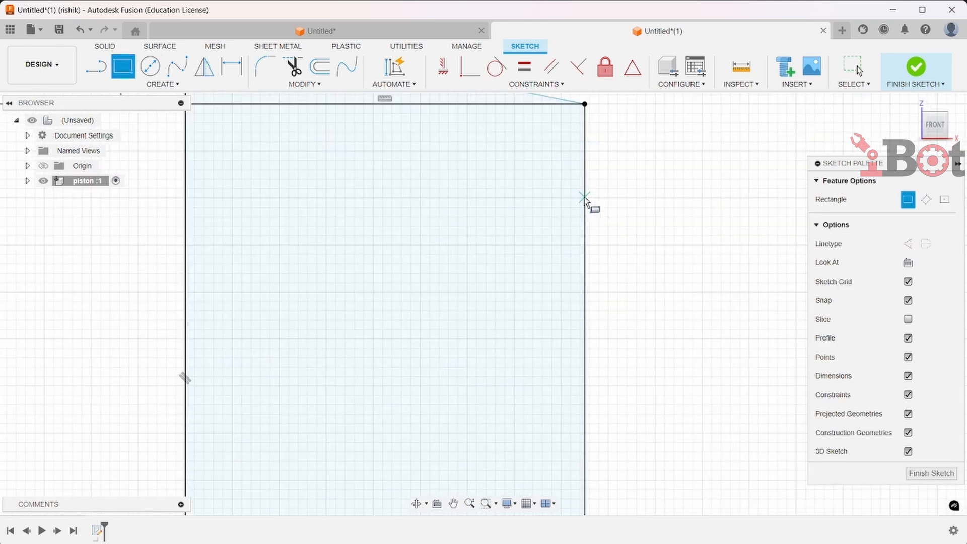
scroll(572, 168, "up", 1)
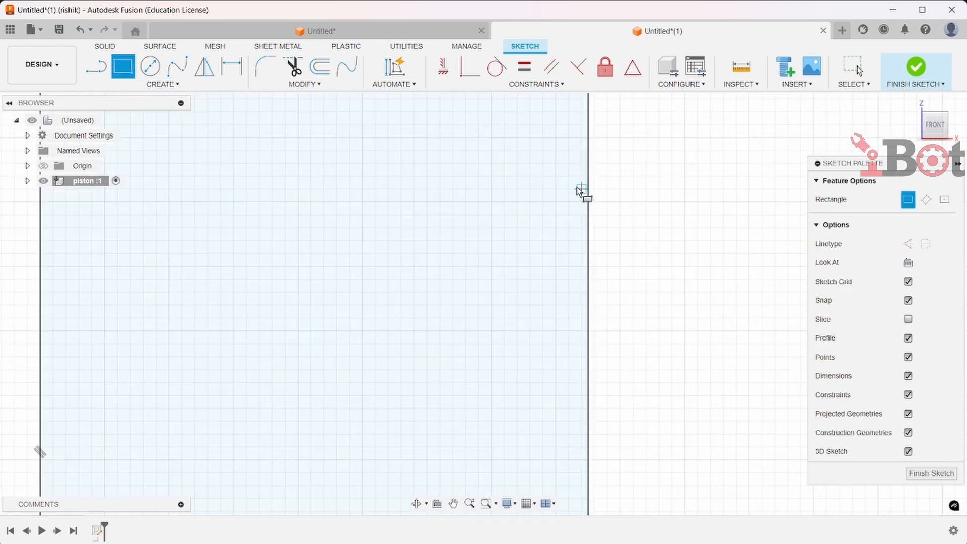
left_click(588, 149)
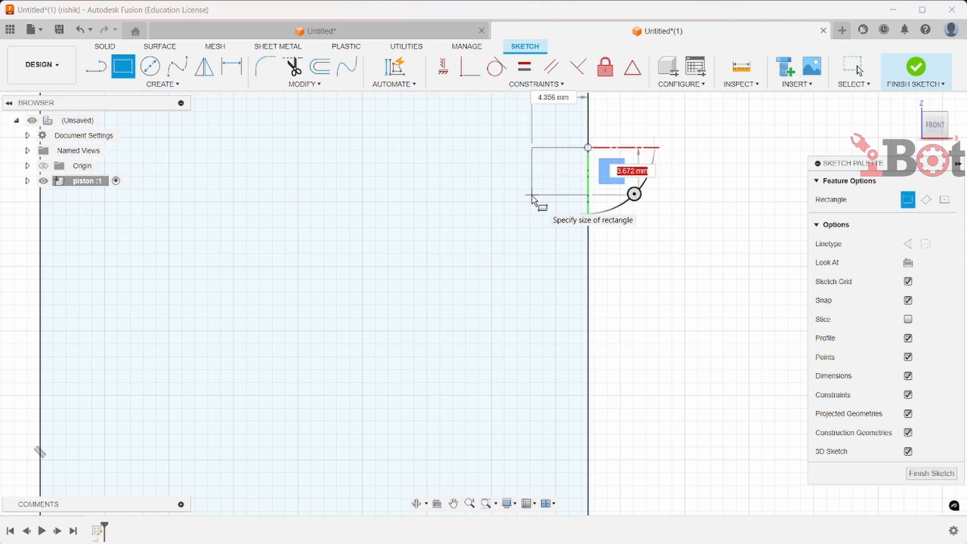
type("4.3")
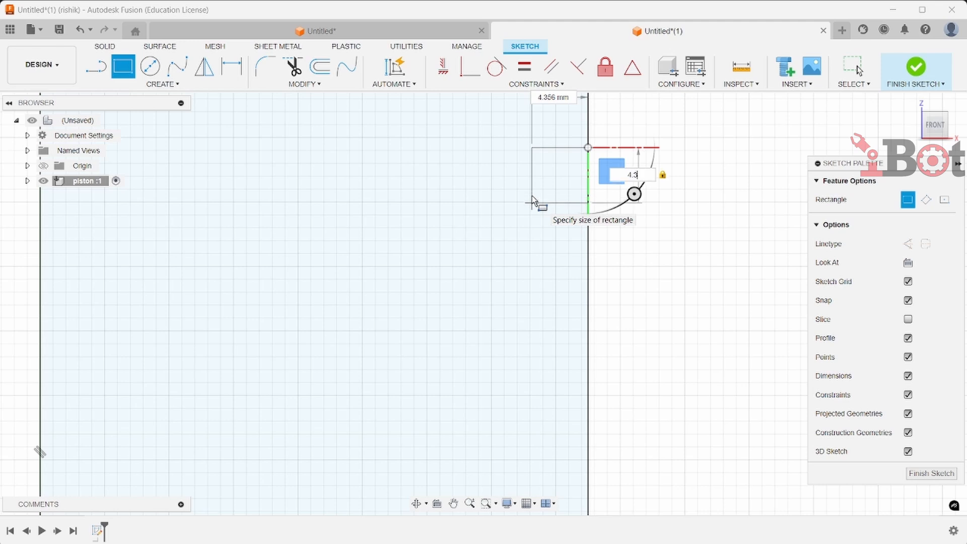
key("Tab")
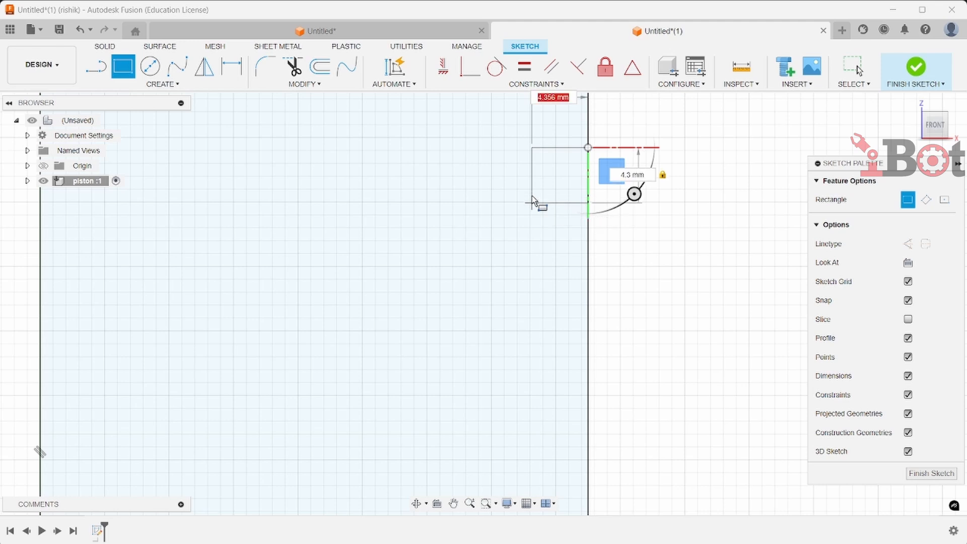
type("3")
key("Return")
key("Escape")
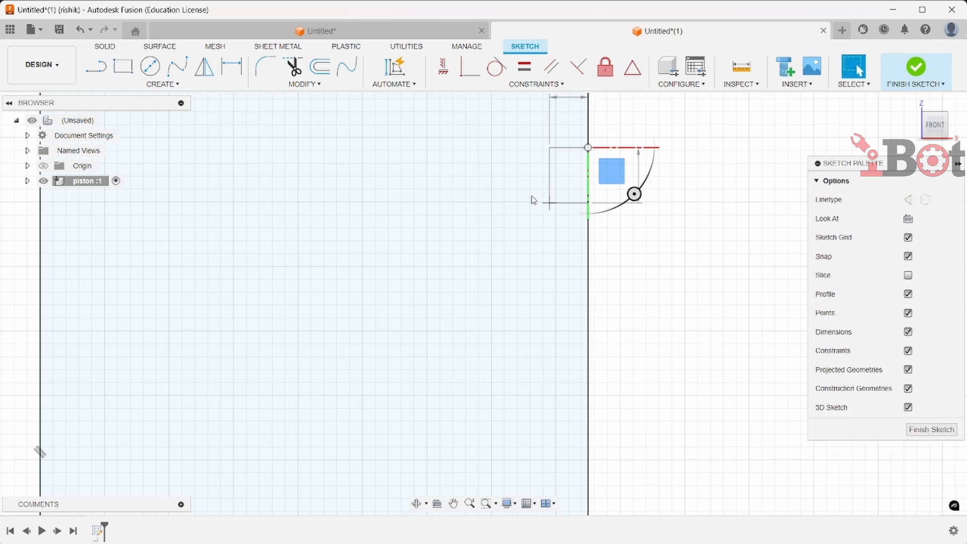
scroll(580, 268, "down", 3)
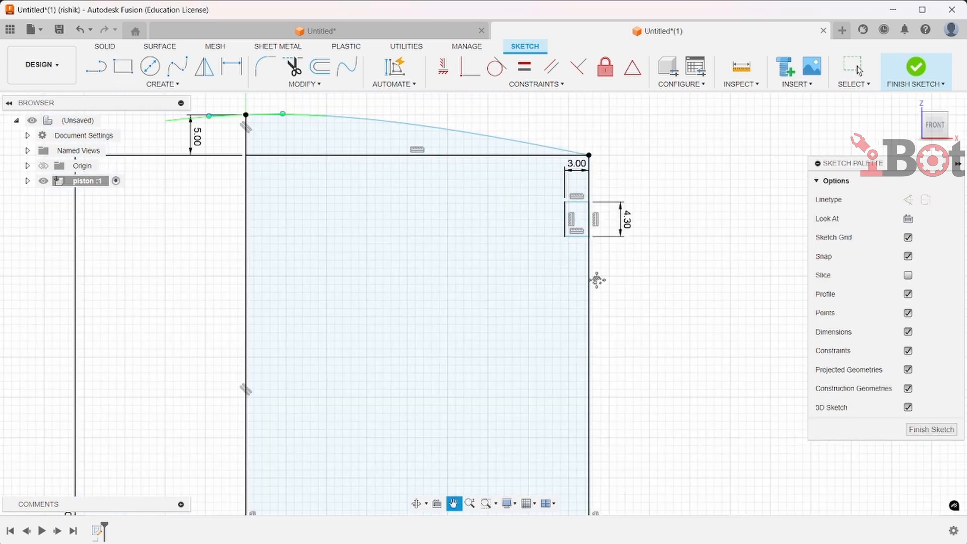
scroll(600, 283, "up", 2)
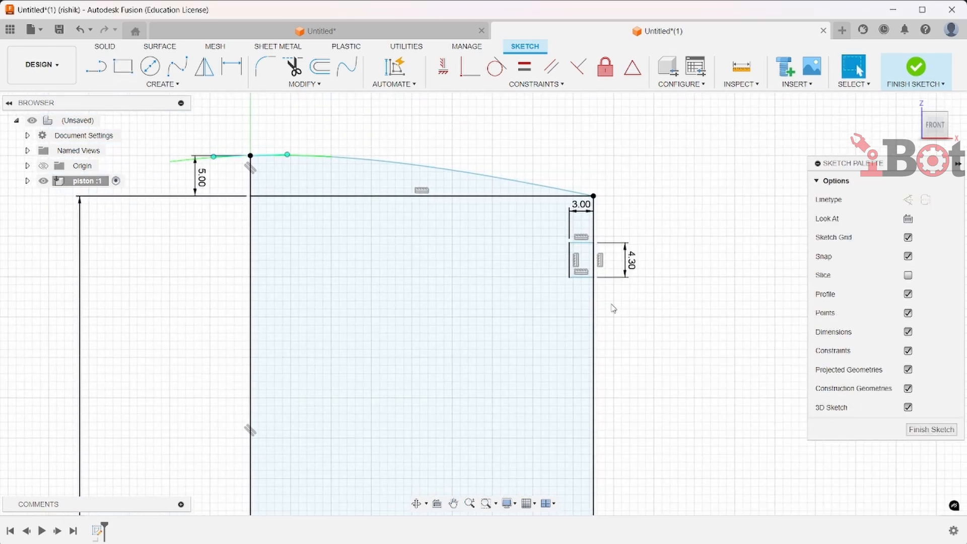
Dimension the ring groove's top edge 7.3 mm below the rectangle's top edge
left_click(233, 71)
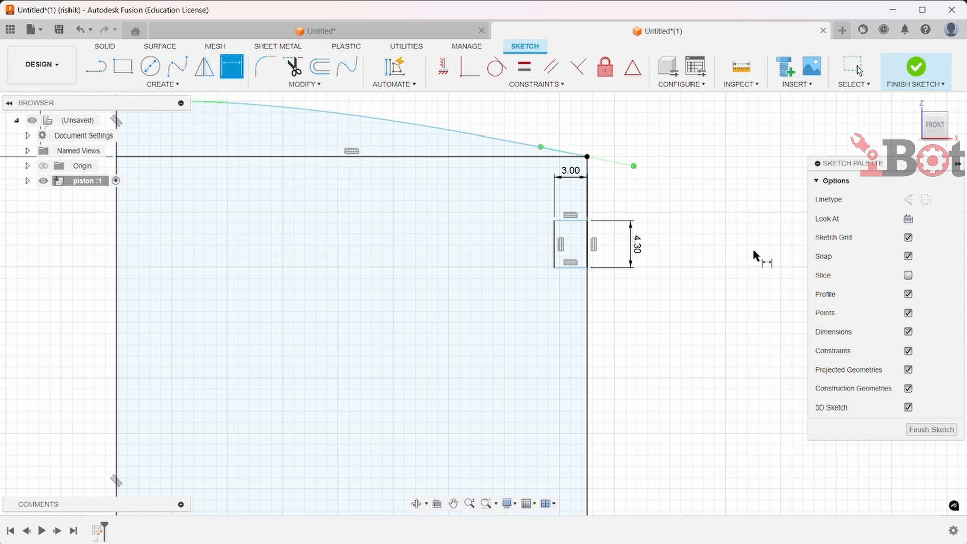
left_click(578, 157)
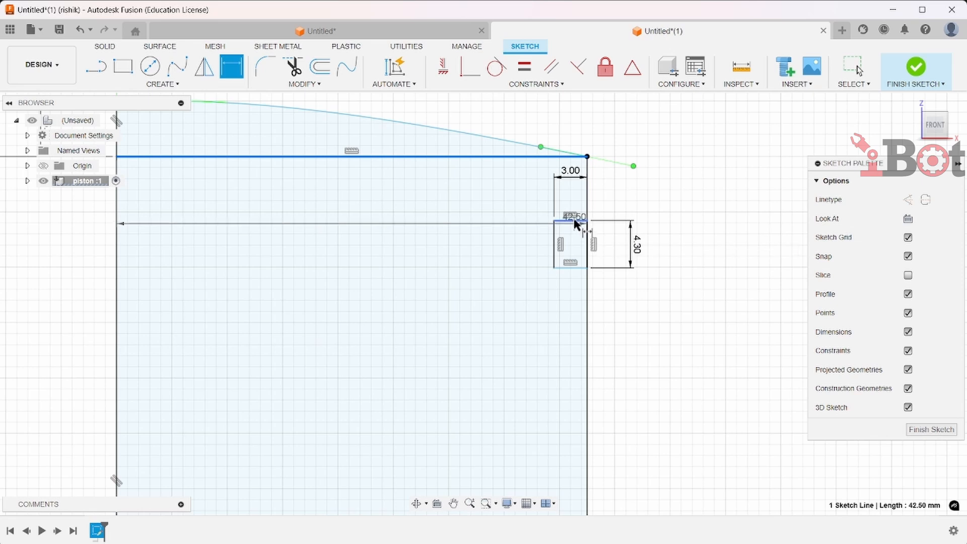
left_click(577, 220)
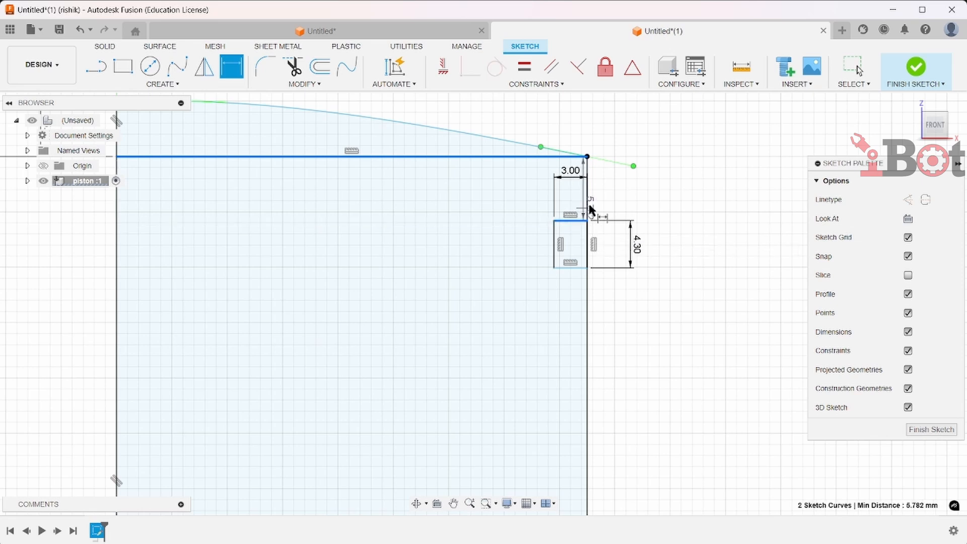
left_click(651, 211)
double_click(660, 213)
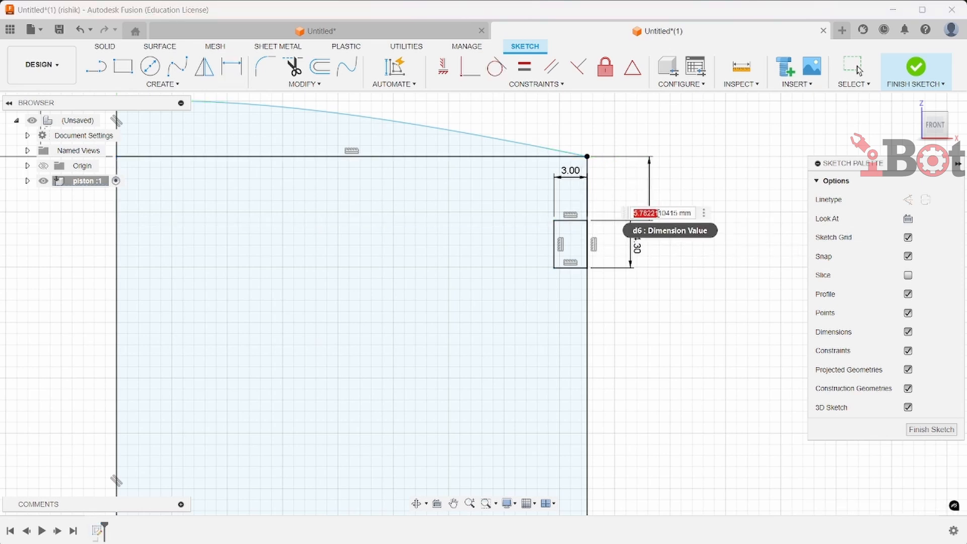
type("7.3")
key("Return")
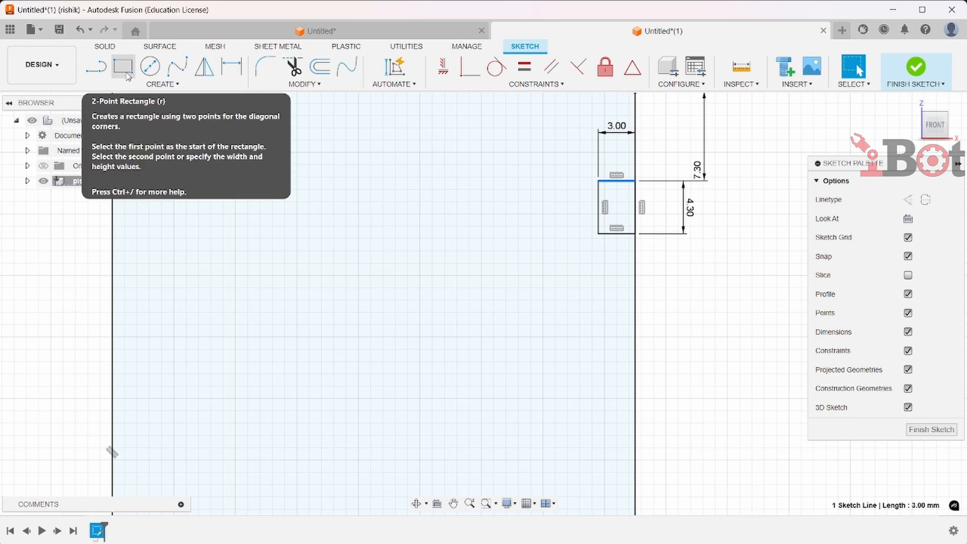
Sketch a second 3 mm wide by 4.3 mm tall groove rectangle on the outer edge below the first
left_click(126, 73)
left_click(636, 285)
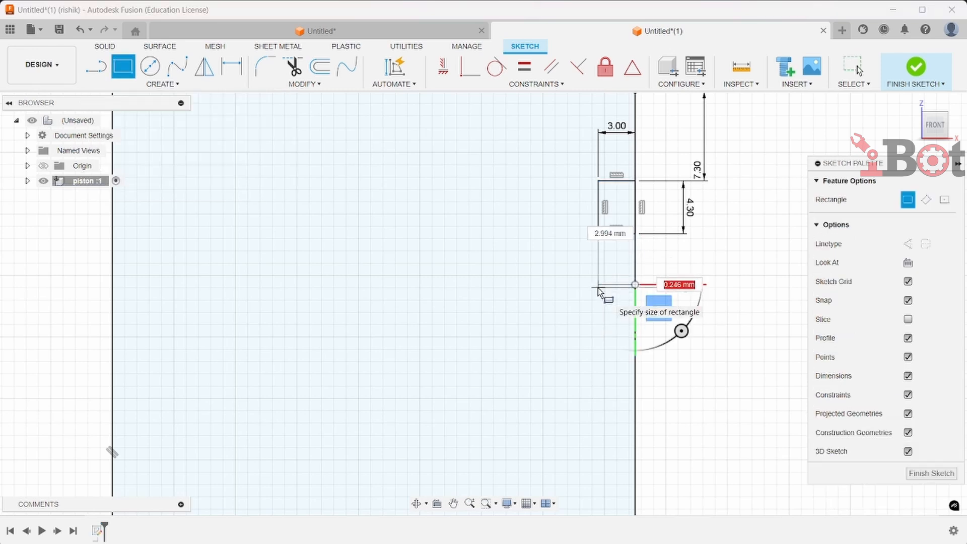
key("Escape")
key("r")
left_click(636, 298)
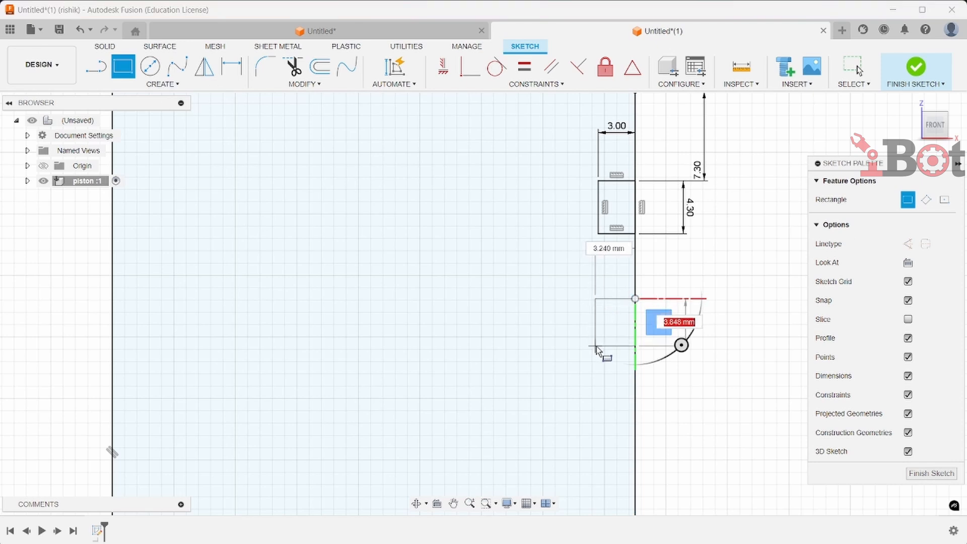
type("4.3")
key("Tab")
type("3")
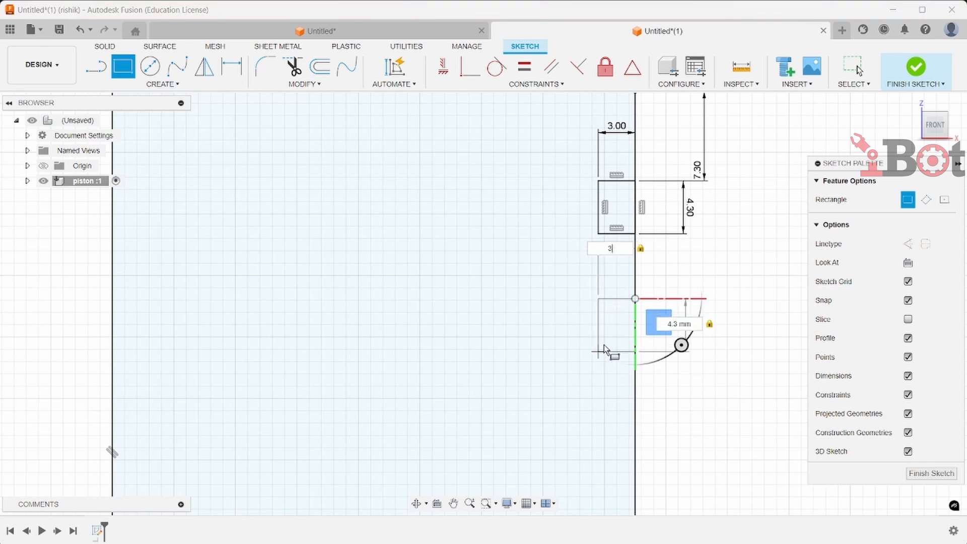
key("Return")
Dimension the second groove's top edge 7.3 mm below the first groove's bottom edge
left_click(232, 67)
left_click(624, 234)
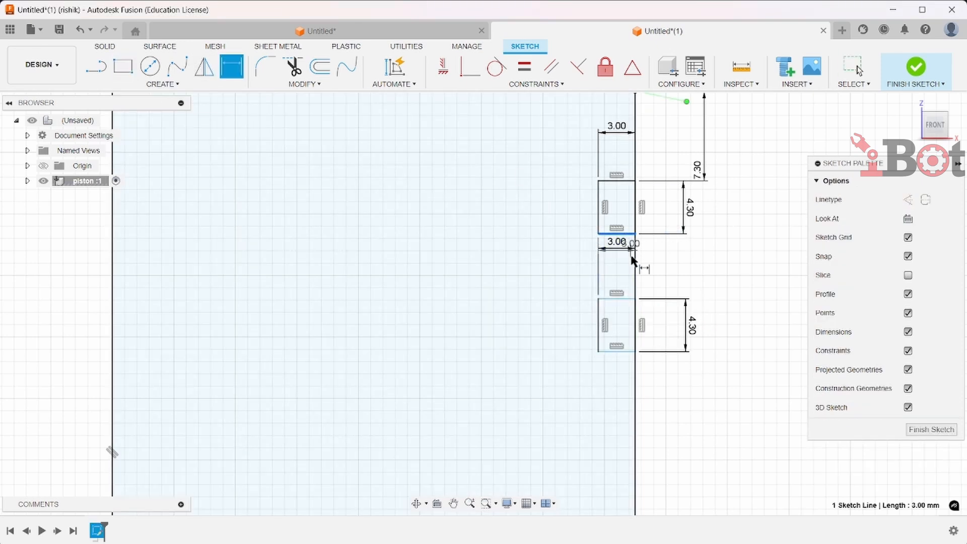
left_click(630, 299)
left_click(665, 277)
type("7.3")
key("Return")
scroll(692, 297, "down", 2)
scroll(643, 194, "up", 1)
mouse_move(694, 332)
middle_mouse_down()
mouse_move(642, 194)
mouse_move(630, 270)
middle_mouse_up()
left_click(304, 84)
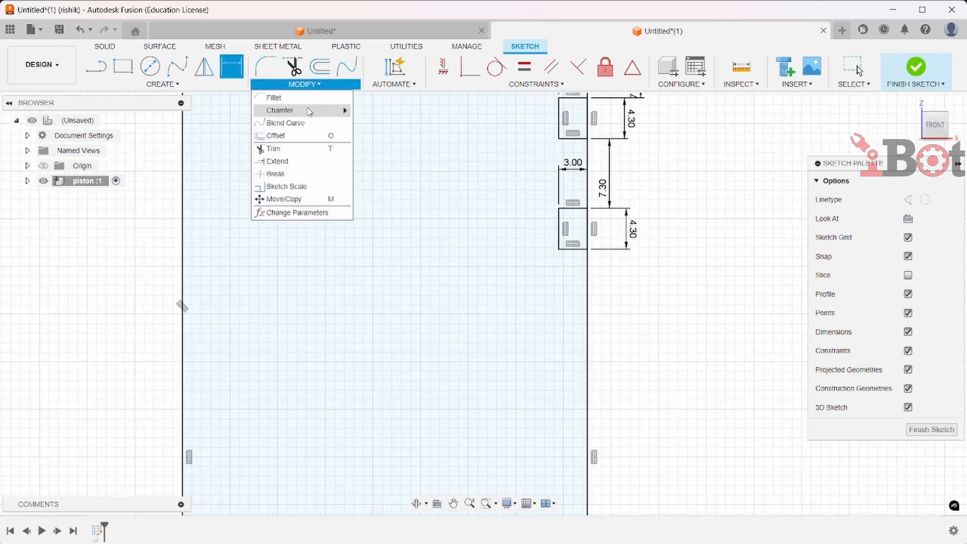
left_click(313, 199)
left_click(564, 251)
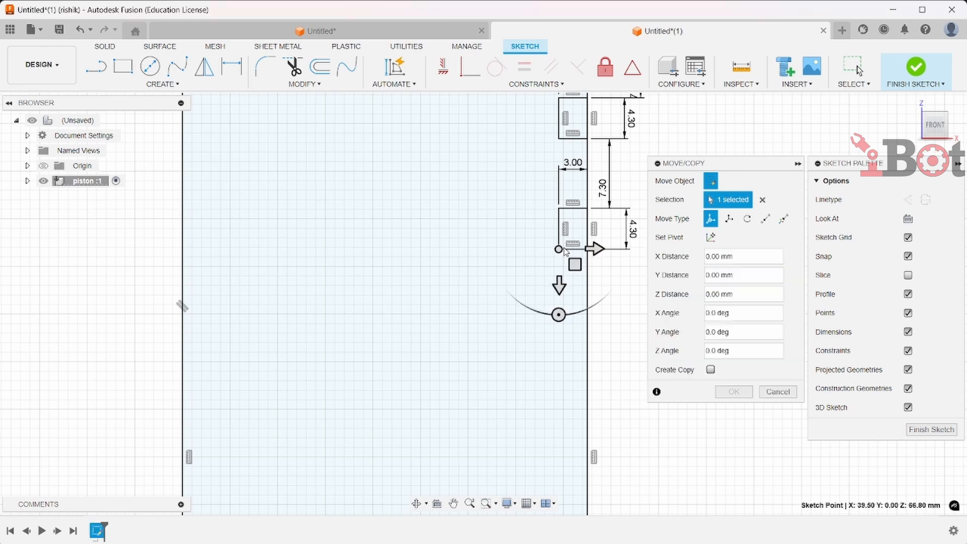
key("Escape")
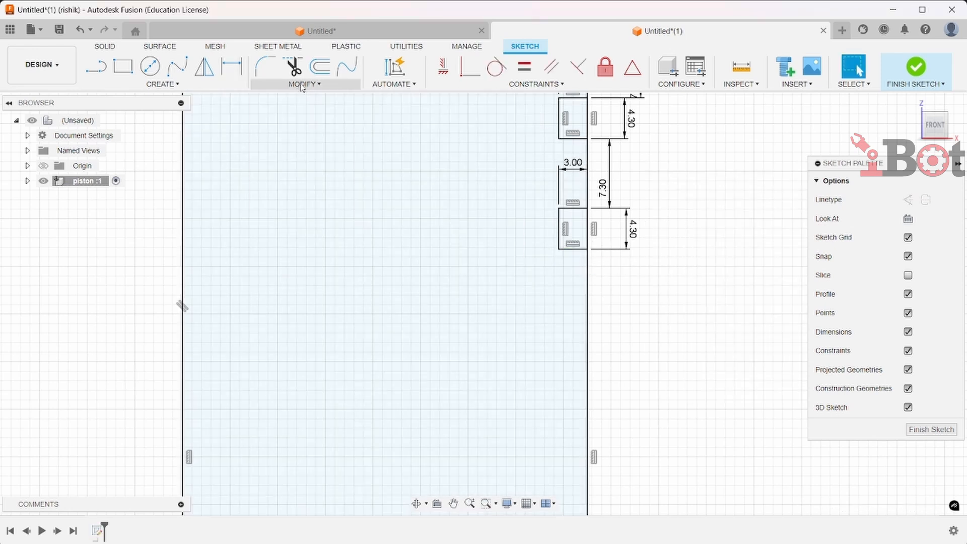
Copy the second groove's three lines 11 mm downward with Move/Copy to form a third groove
left_click(305, 84)
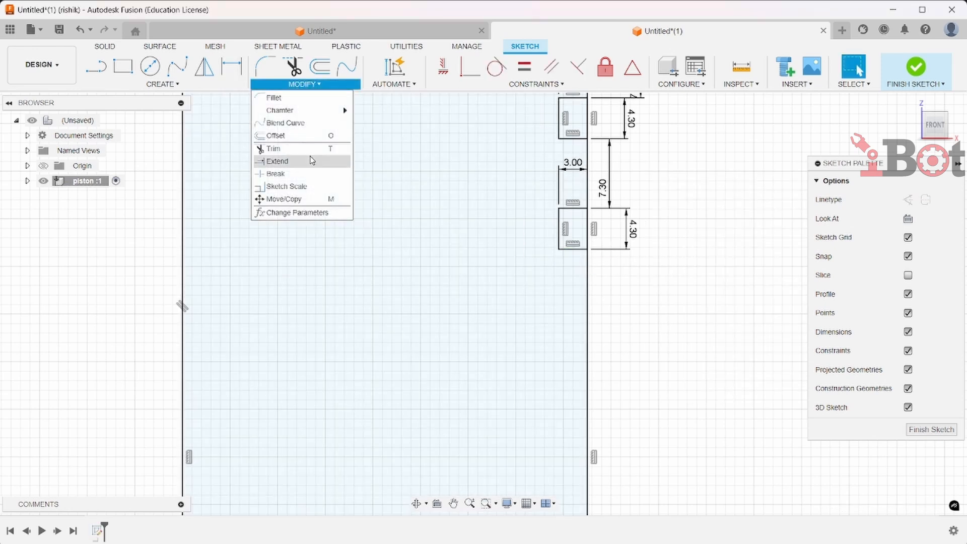
left_click(303, 199)
left_click(573, 208)
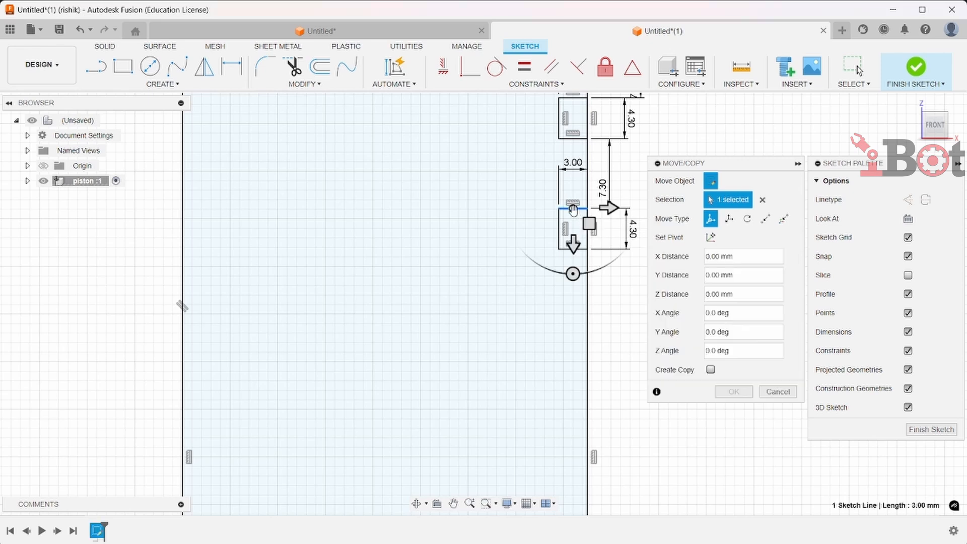
left_click(561, 223)
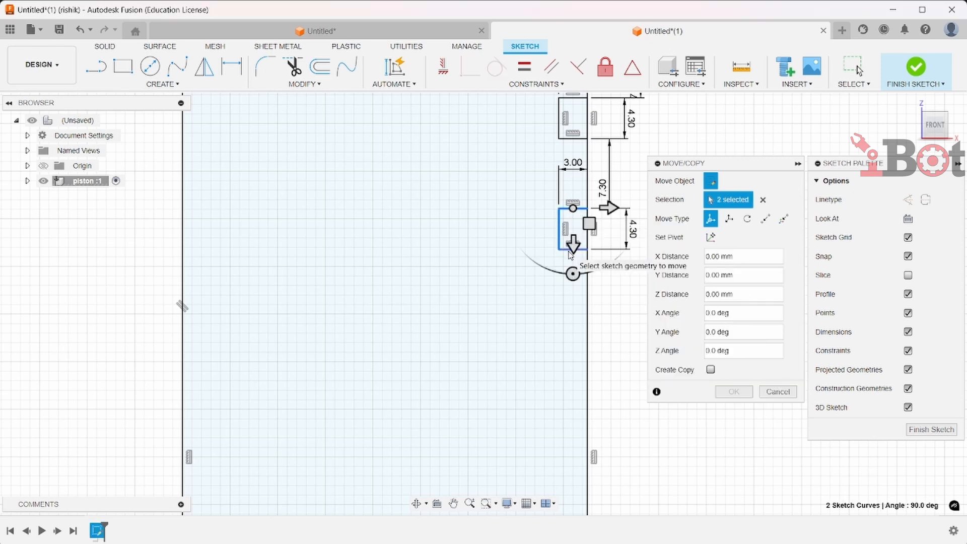
left_click(568, 249)
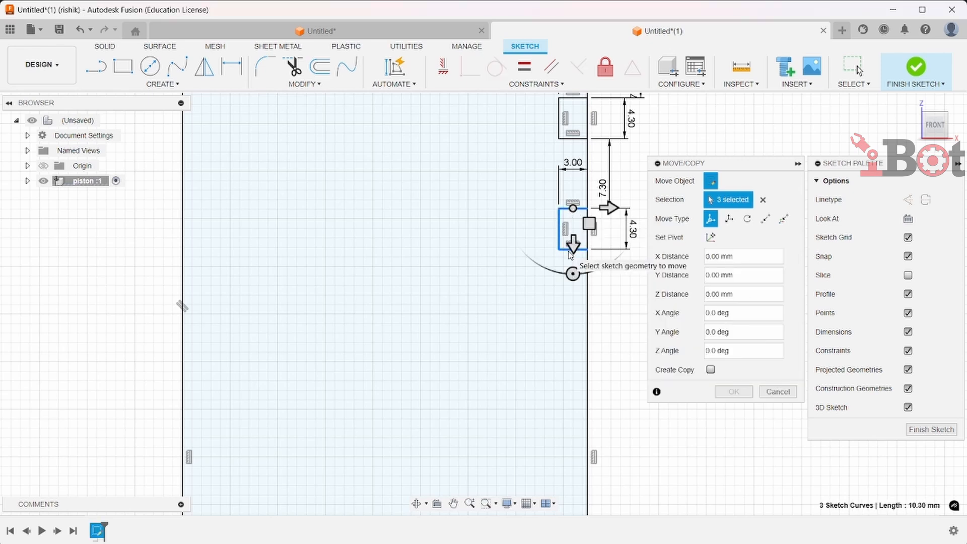
left_click(715, 372)
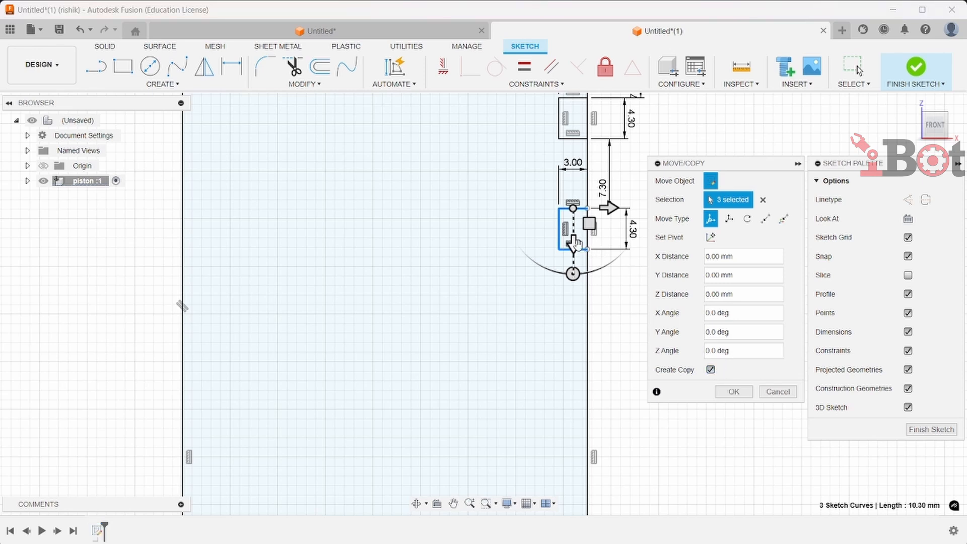
left_click_drag(588, 251, 592, 346)
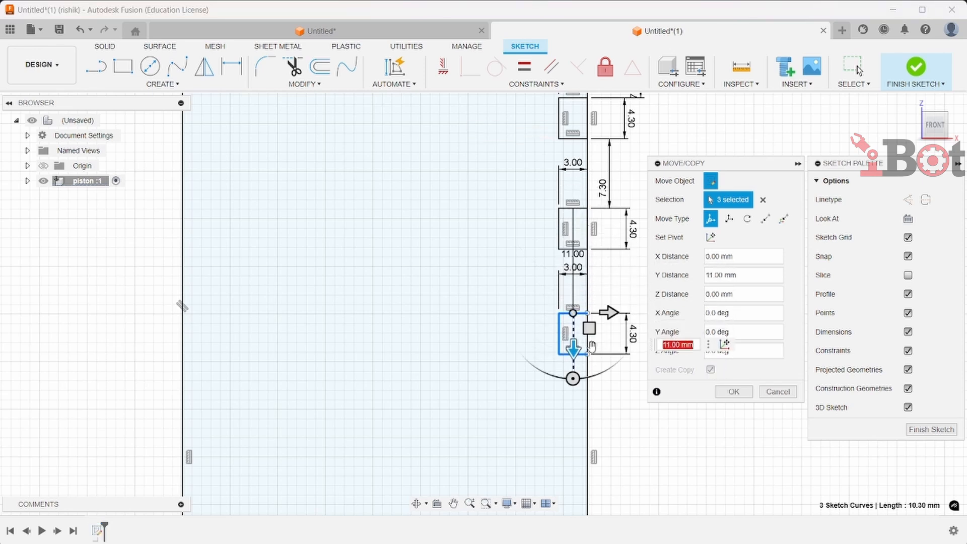
double_click(675, 345)
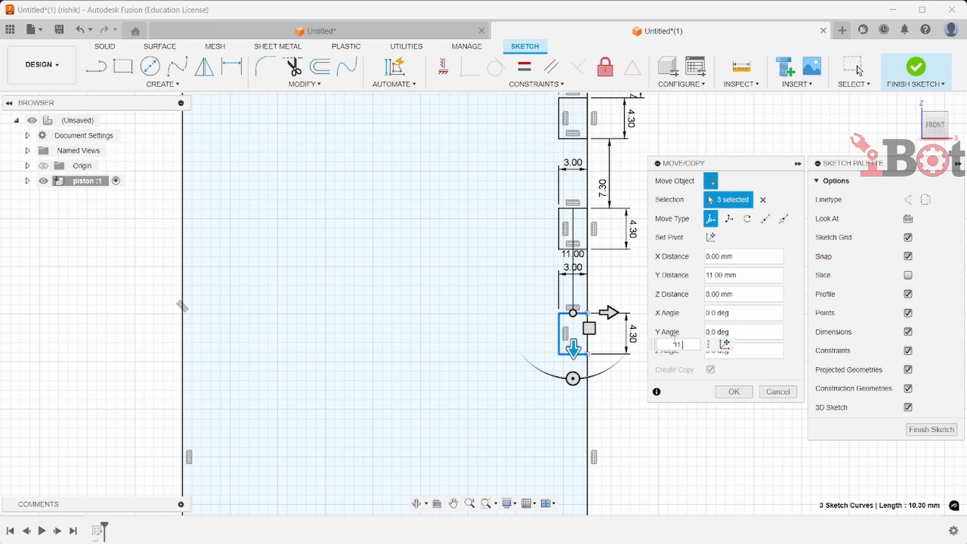
key("Return")
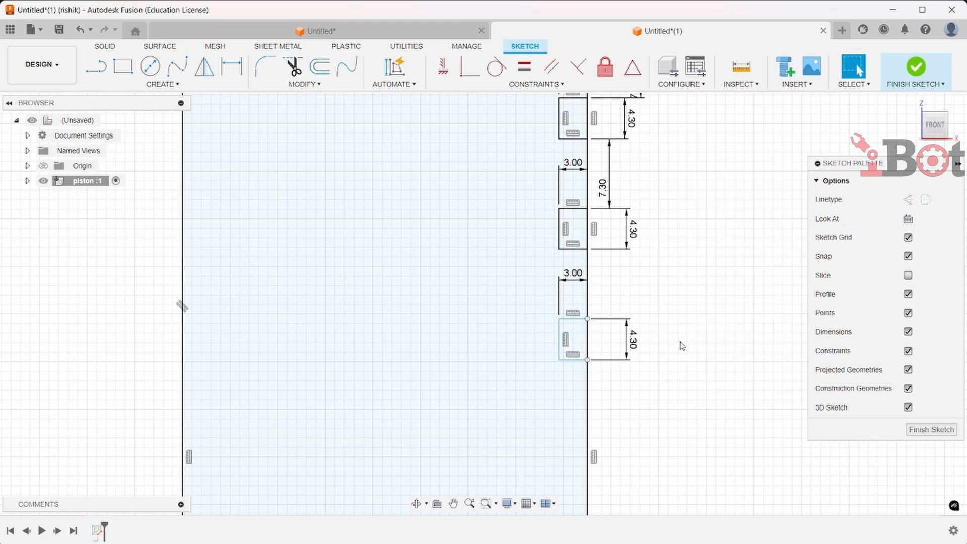
Finish the sketch and revolve the body and crown profiles about the vertical axis line into a solid
left_click(918, 72)
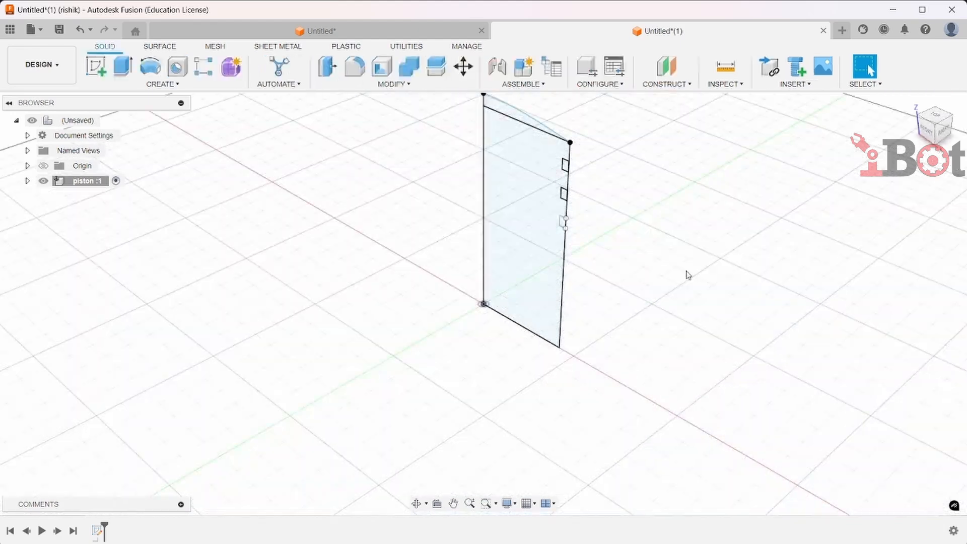
left_click(515, 217)
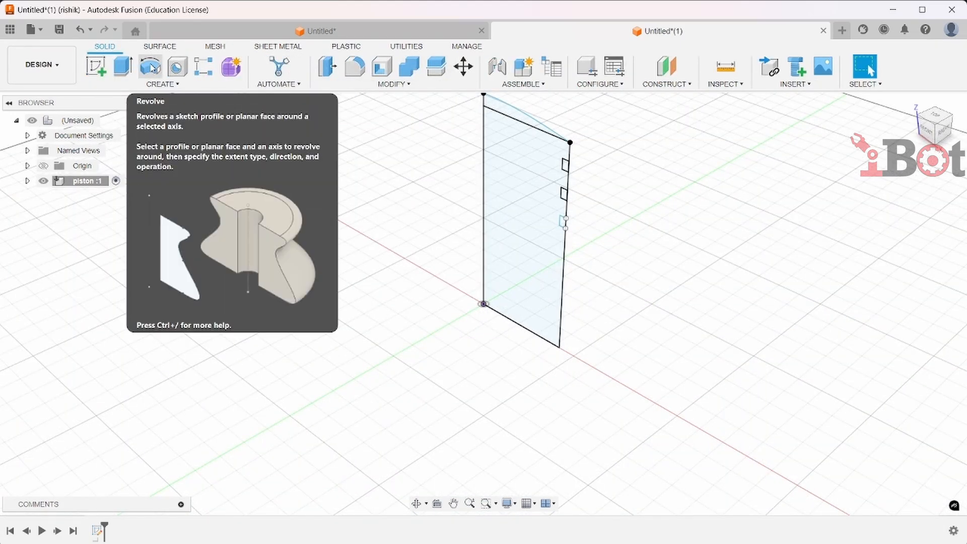
left_click(143, 69)
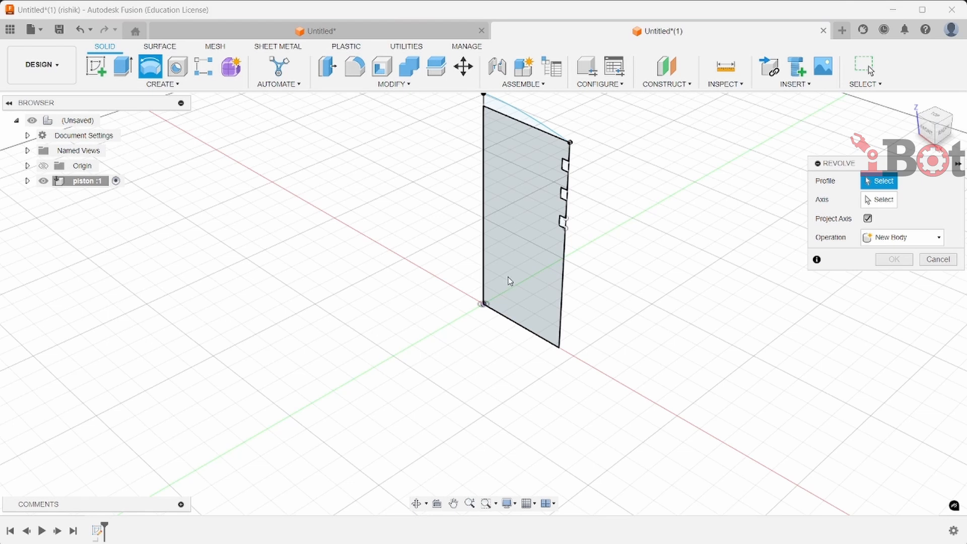
left_click(524, 214)
left_click(510, 115)
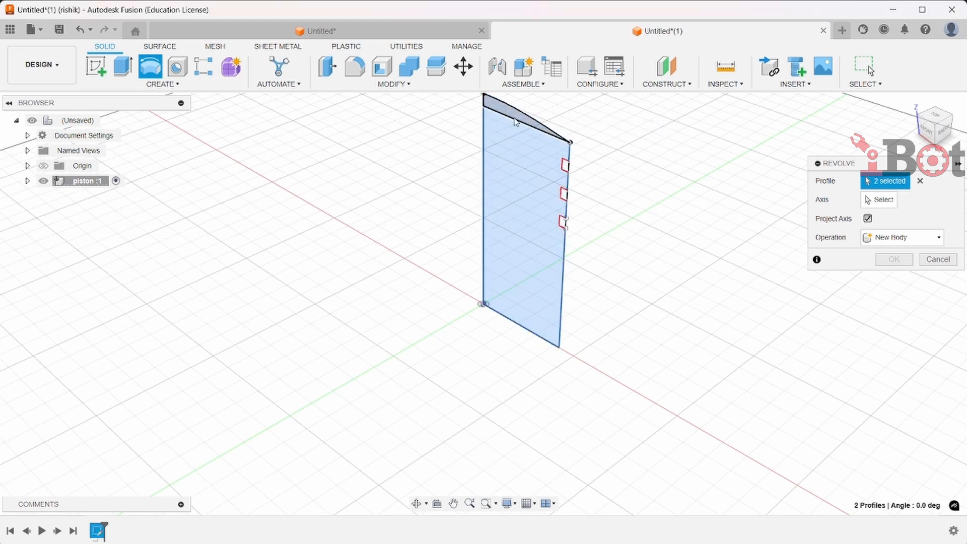
left_click(869, 202)
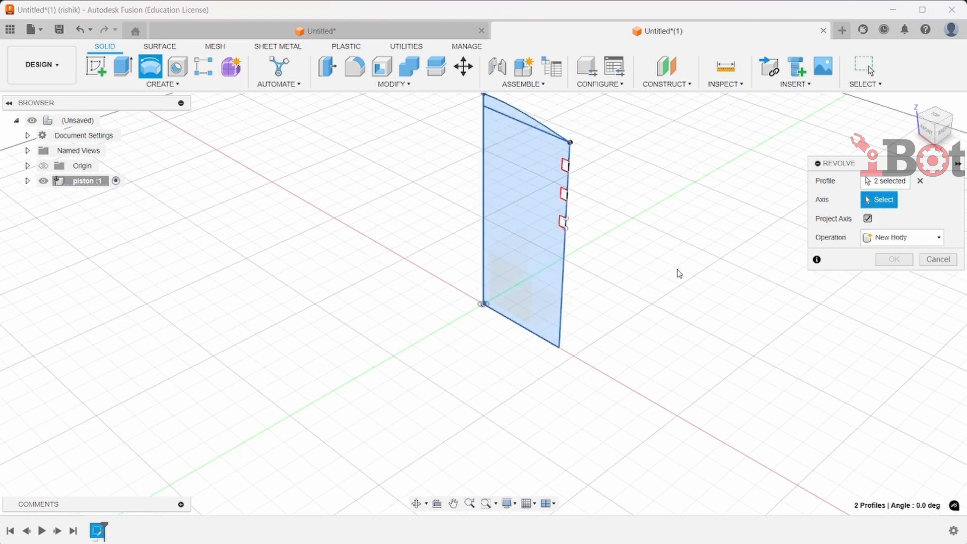
left_click(481, 285)
left_click(893, 317)
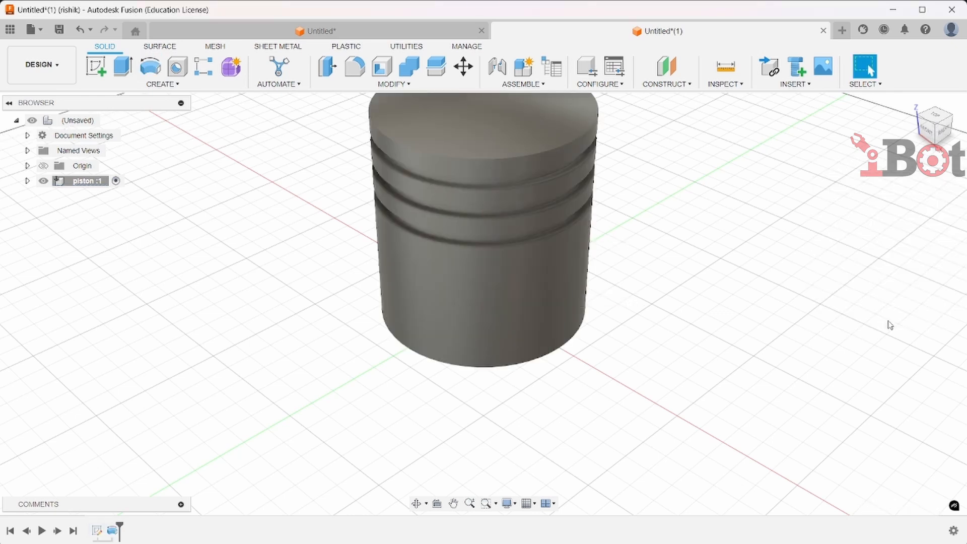
Sketch a centered circle on the piston's bottom face just inside its outer edge, then finish the sketch
middle_click_drag(887, 324, 363, 341, "shift")
left_click(489, 229)
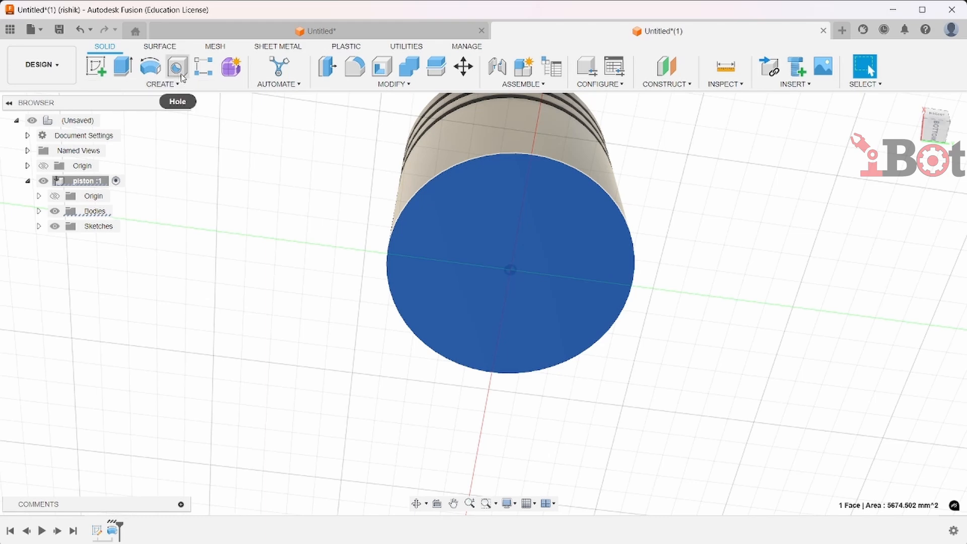
left_click(95, 66)
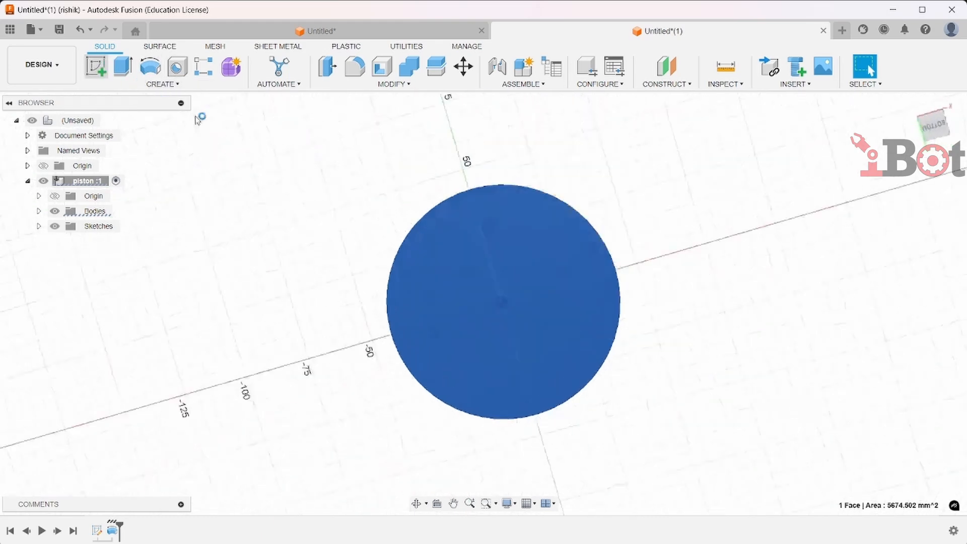
left_click(150, 66)
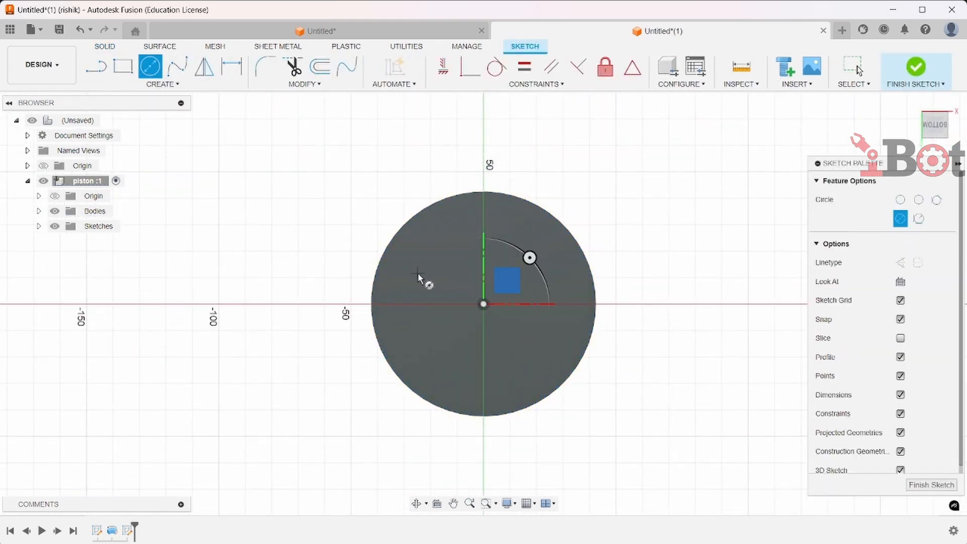
left_click(484, 305)
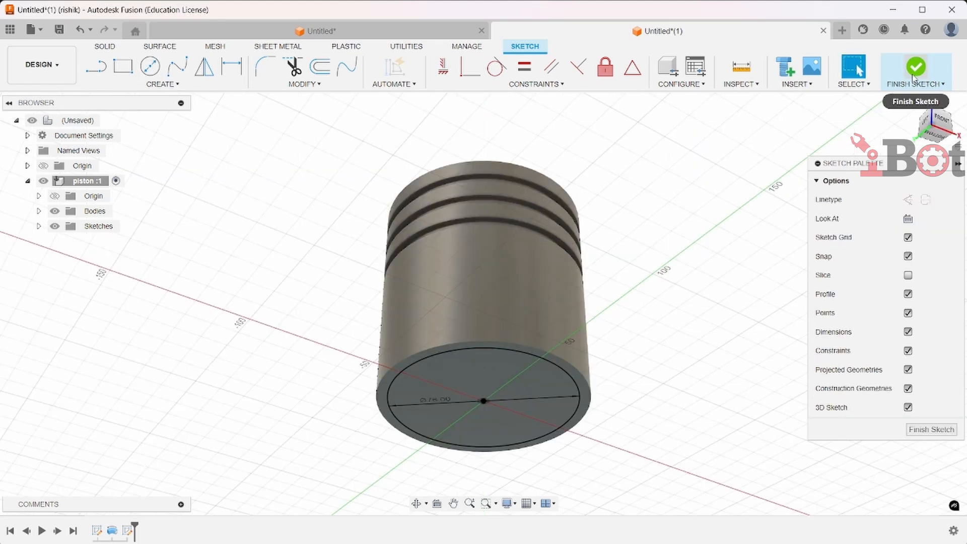
left_click(914, 73)
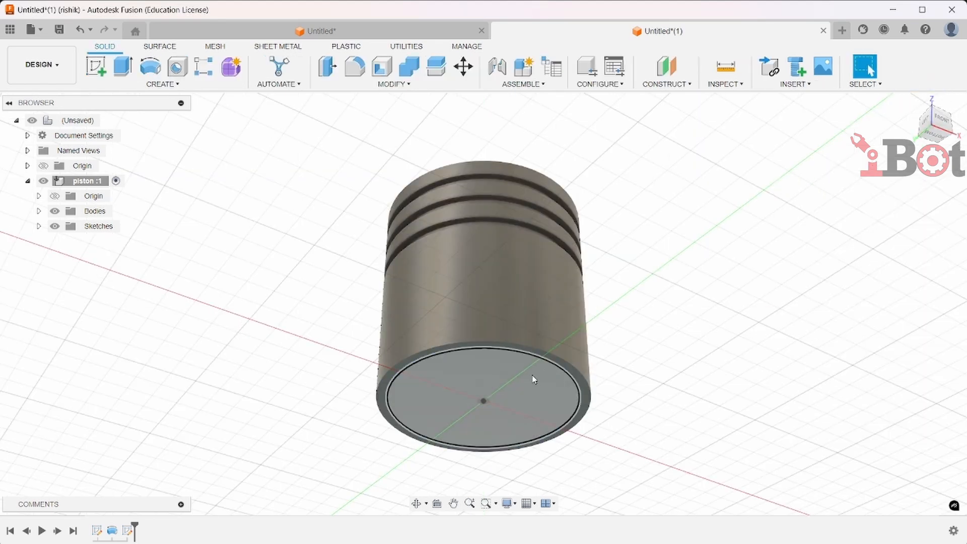
Extrude-cut the inner circle 85 mm into the piston to hollow it, then return to the home view
left_click(480, 398)
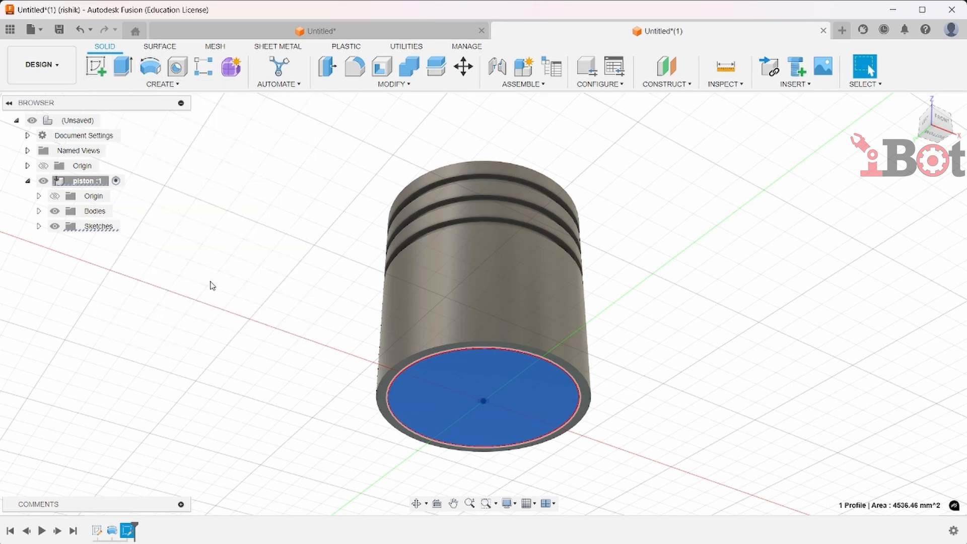
key("e")
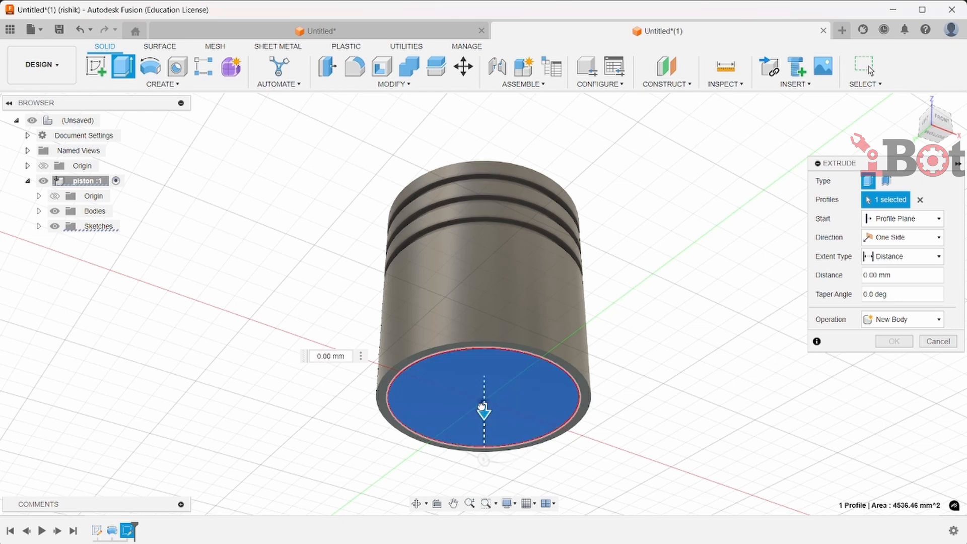
left_click_drag(484, 406, 483, 308)
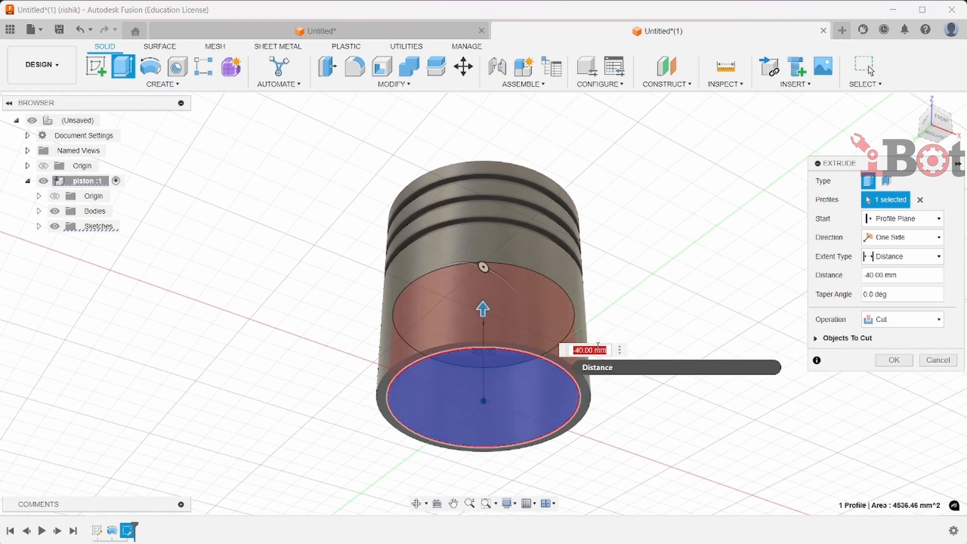
key("BackSpace")
type("-85")
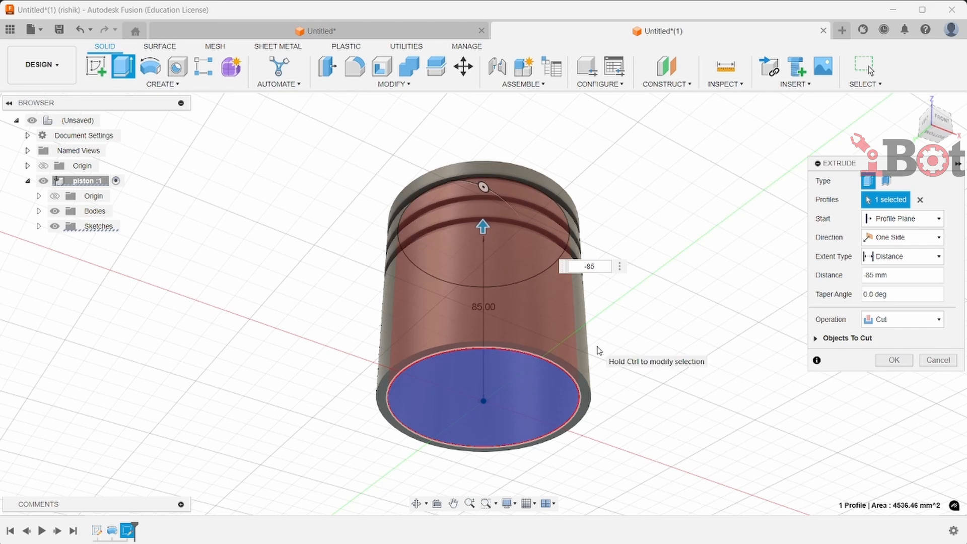
key("Return")
left_click(936, 140)
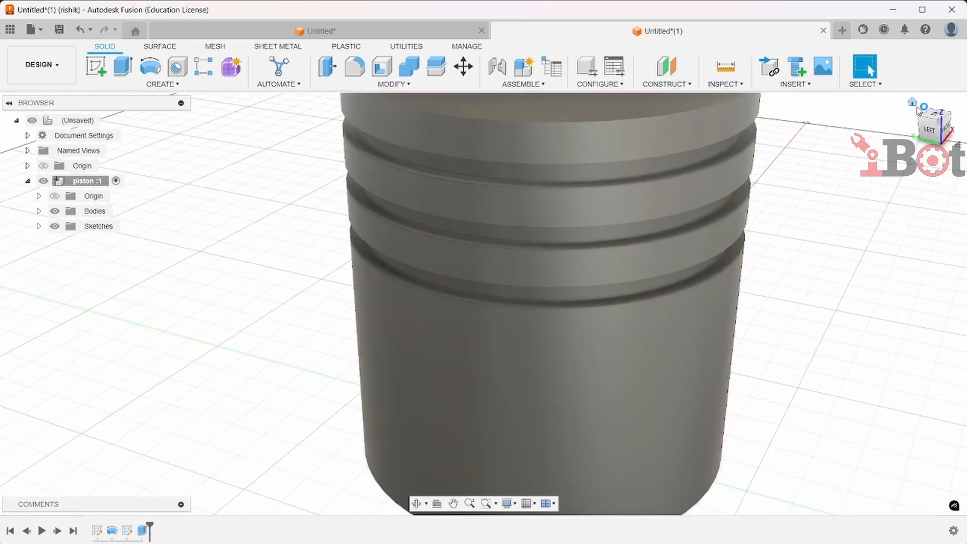
Start a new sketch on the front plane in front view and hide the piston body
left_click(927, 137)
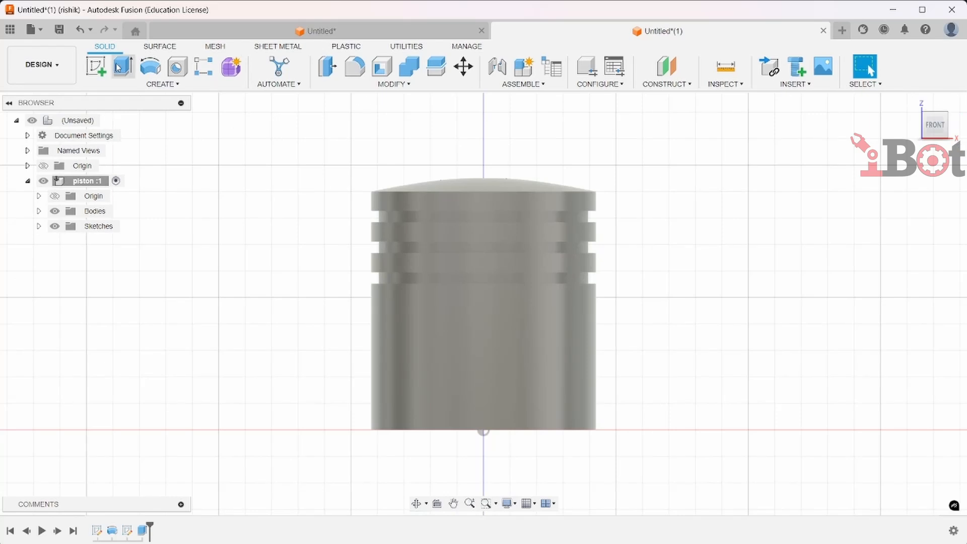
left_click(97, 66)
left_click(499, 384)
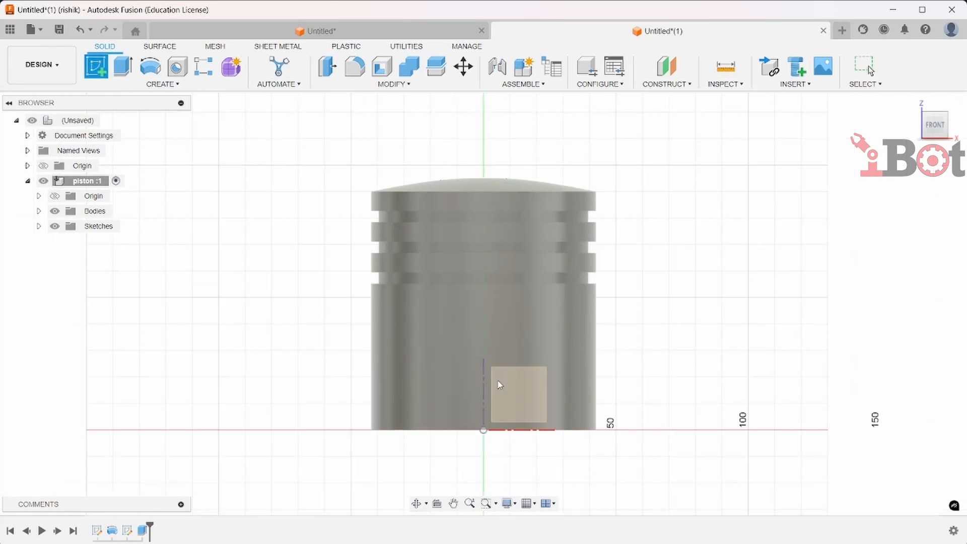
middle_click_drag(516, 361, 507, 387)
scroll(513, 365, "down", 2)
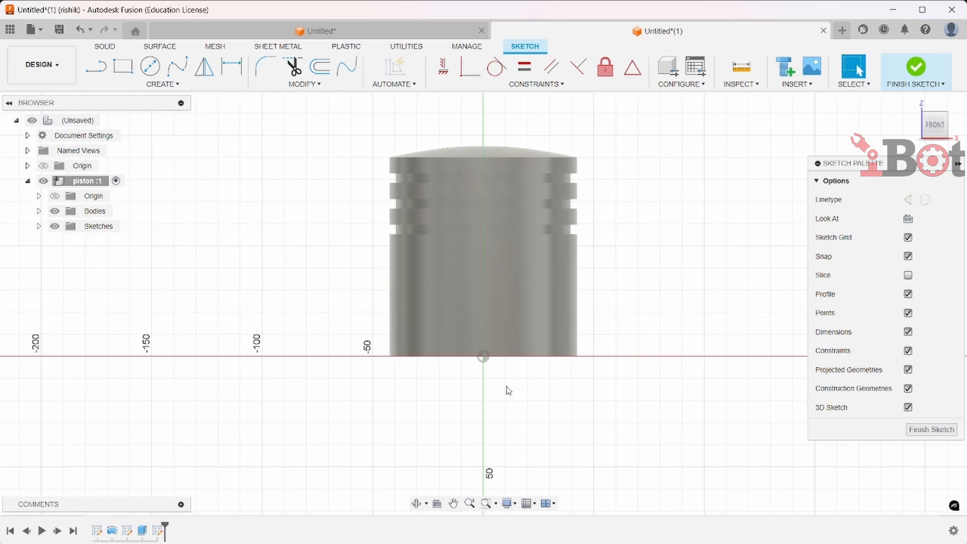
left_click(54, 212)
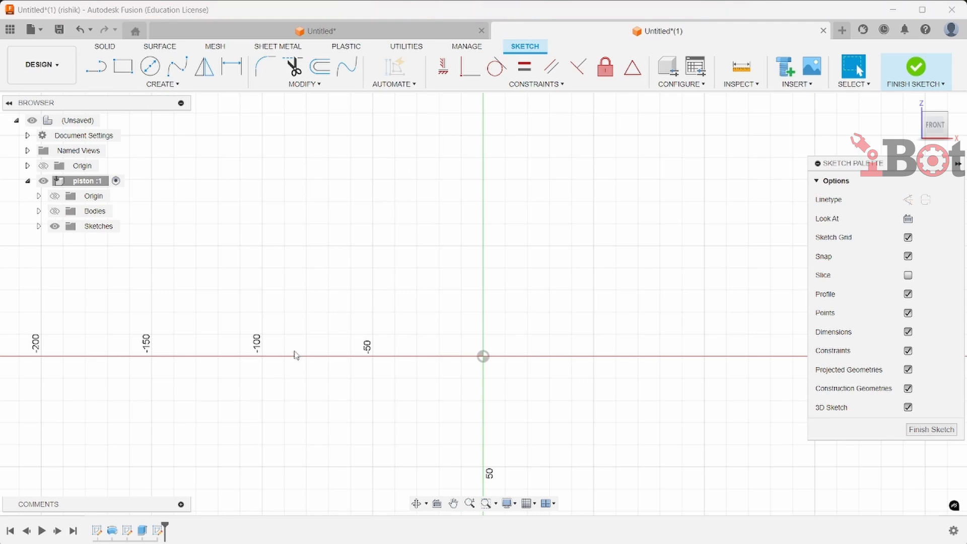
Draw a center-diameter circle of 33.8 mm on the vertical axis above the origin
left_click(150, 66)
left_click(482, 356)
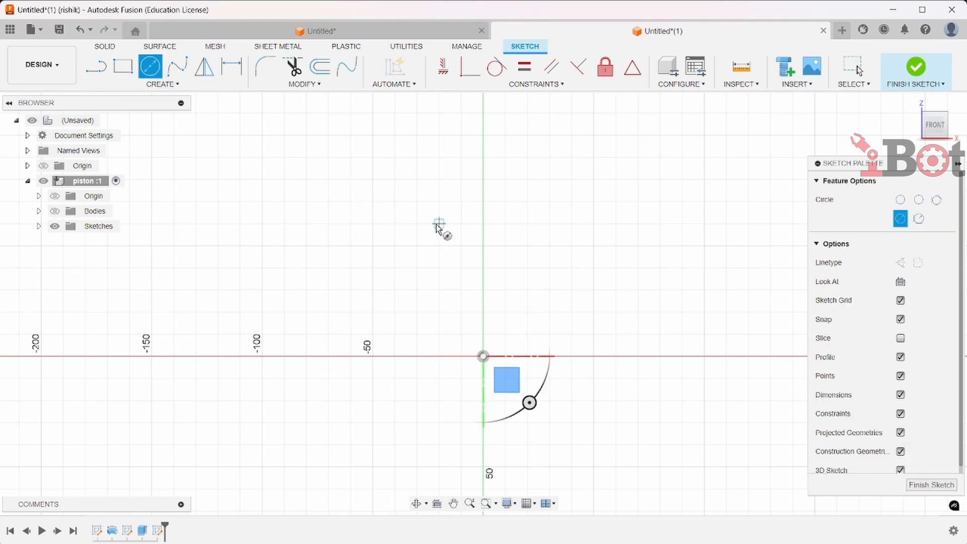
left_click(483, 253)
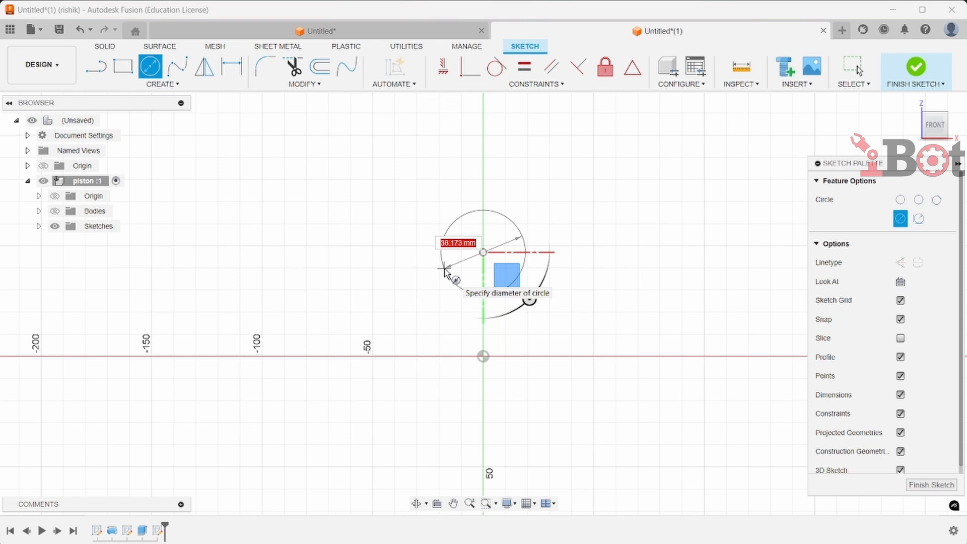
type("33.8")
key("Return")
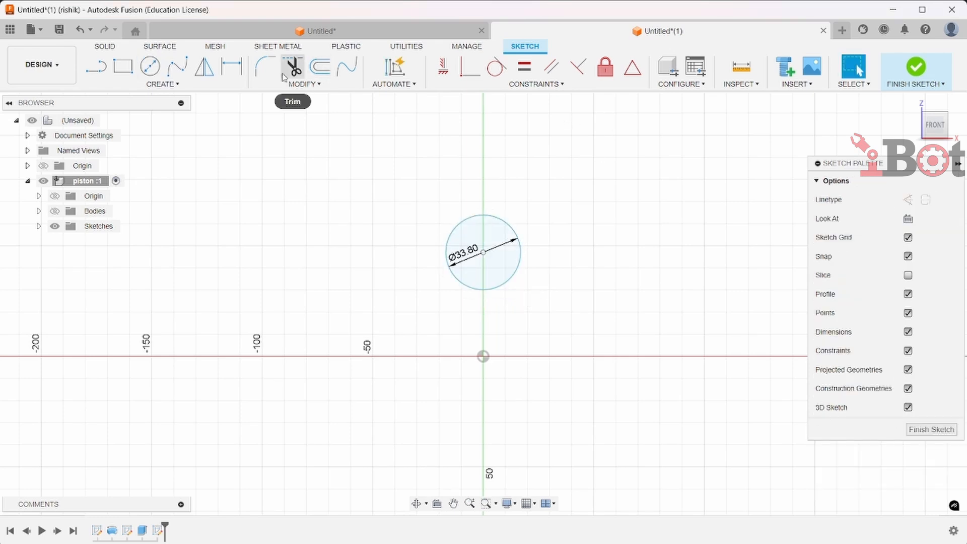
Dimension the circle center's height above the origin as 27 mm
left_click(232, 67)
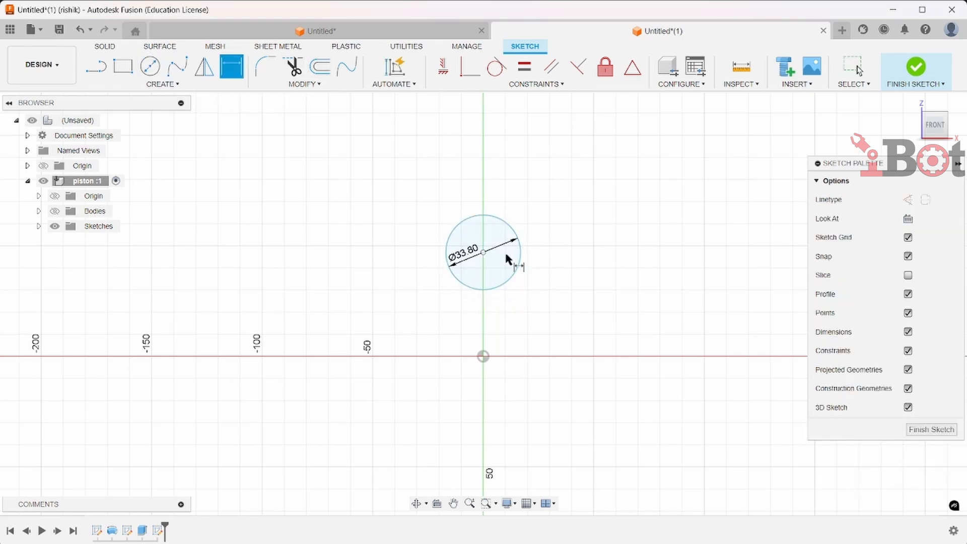
left_click(484, 356)
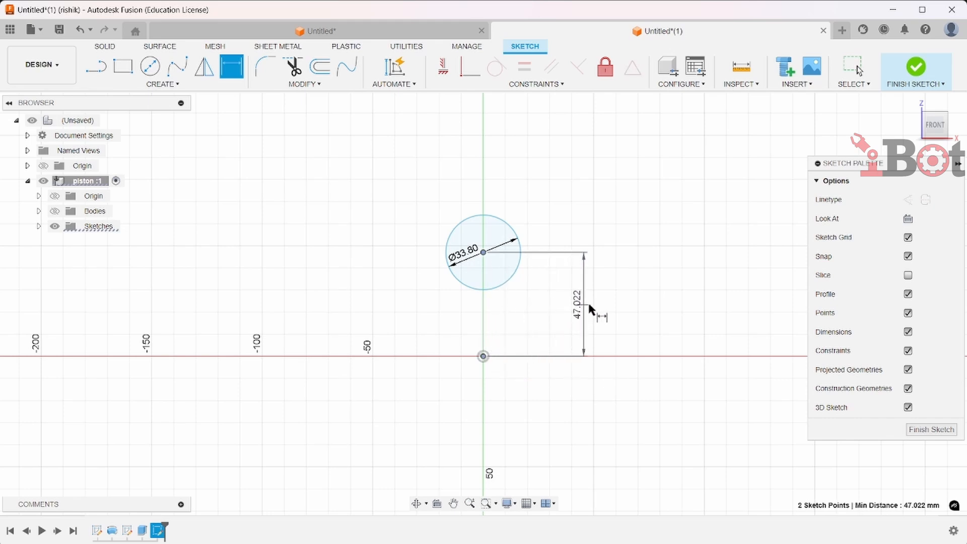
left_click(591, 305)
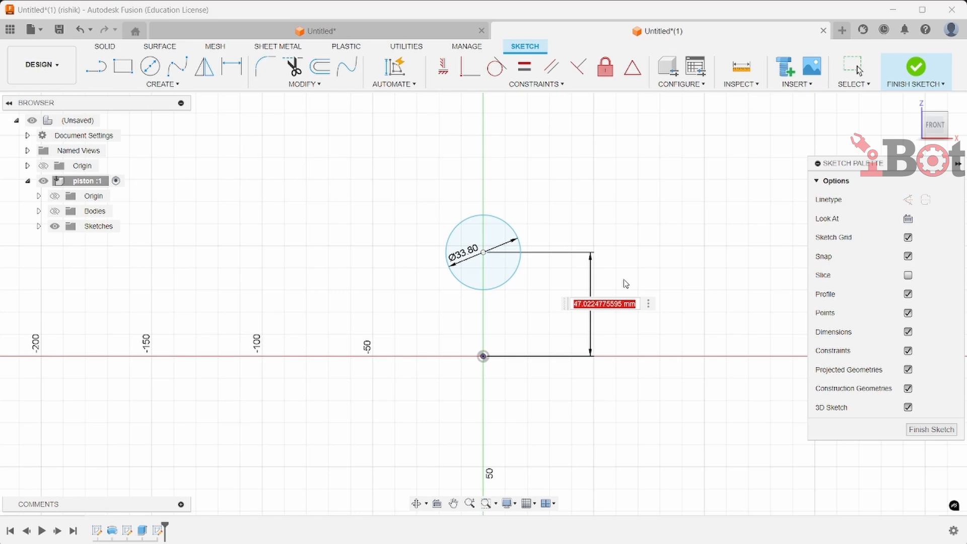
type("27")
key("Return")
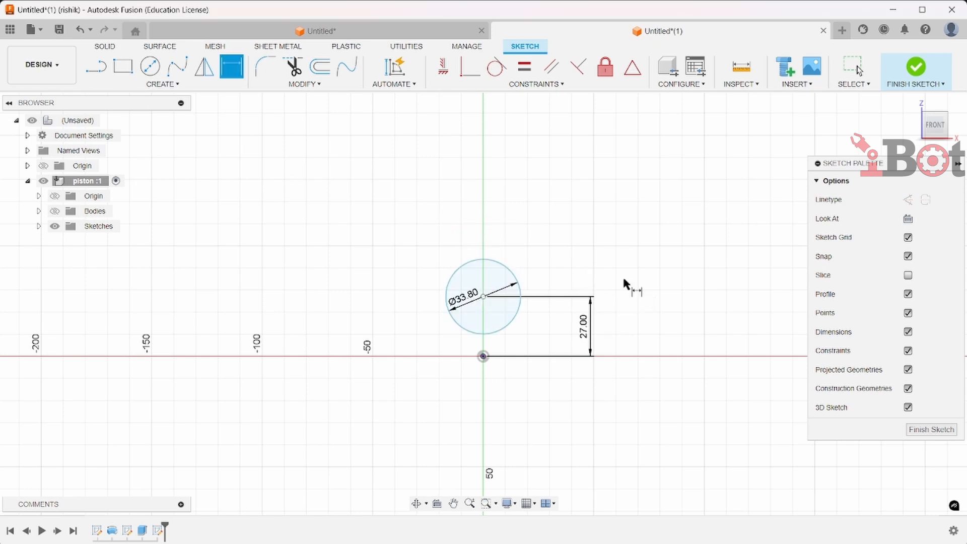
Draw a concentric 45.8 mm circle around the first one, then finish the sketch
scroll(549, 320, "up", 2)
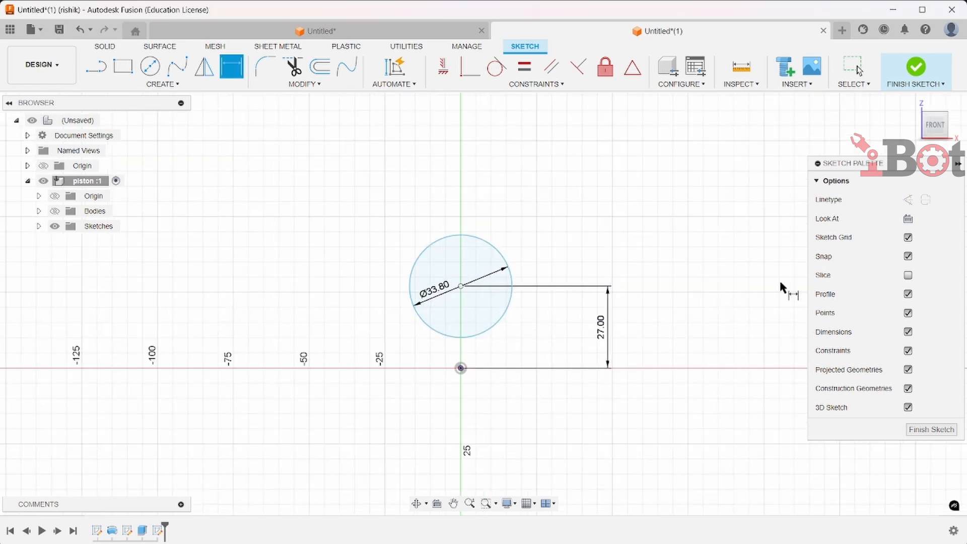
left_click(151, 67)
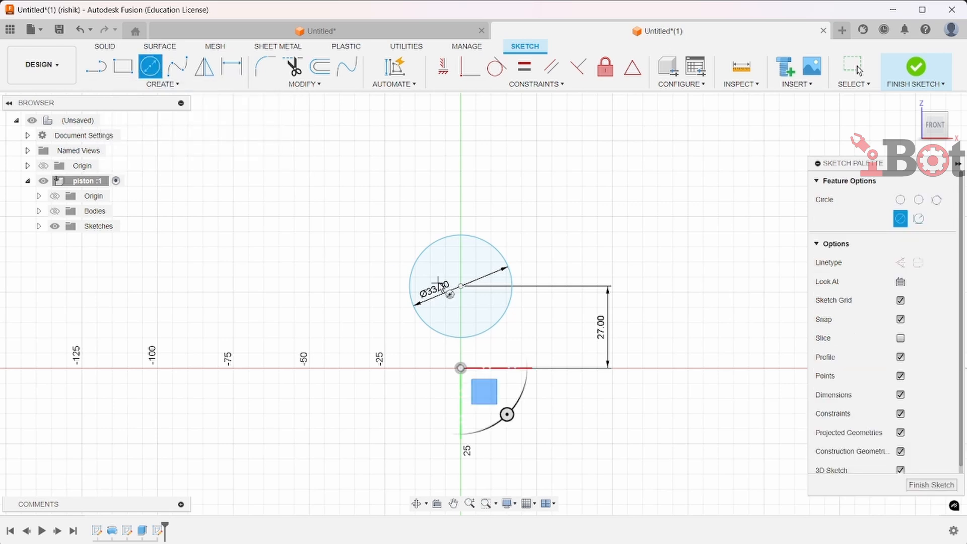
left_click(460, 286)
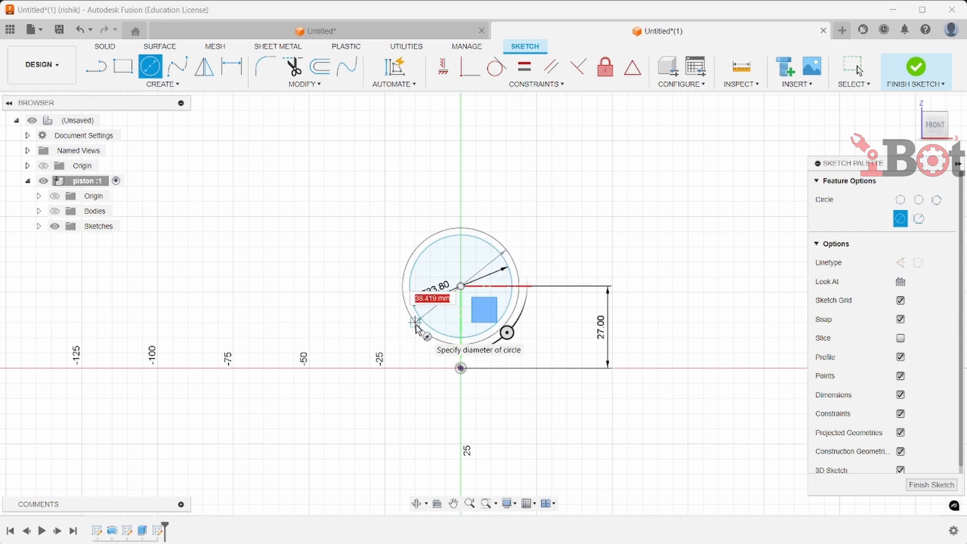
type("45.8")
key("Return")
key("Escape")
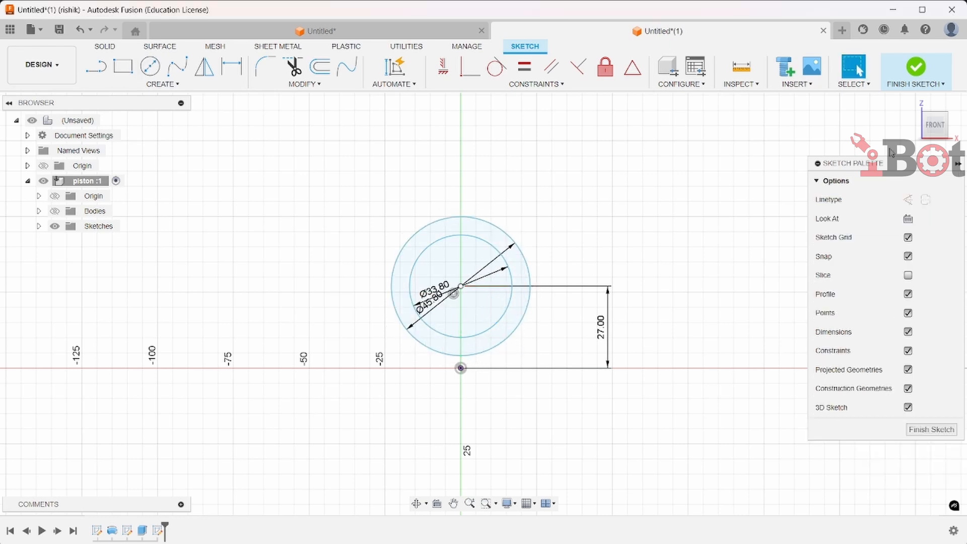
left_click(926, 75)
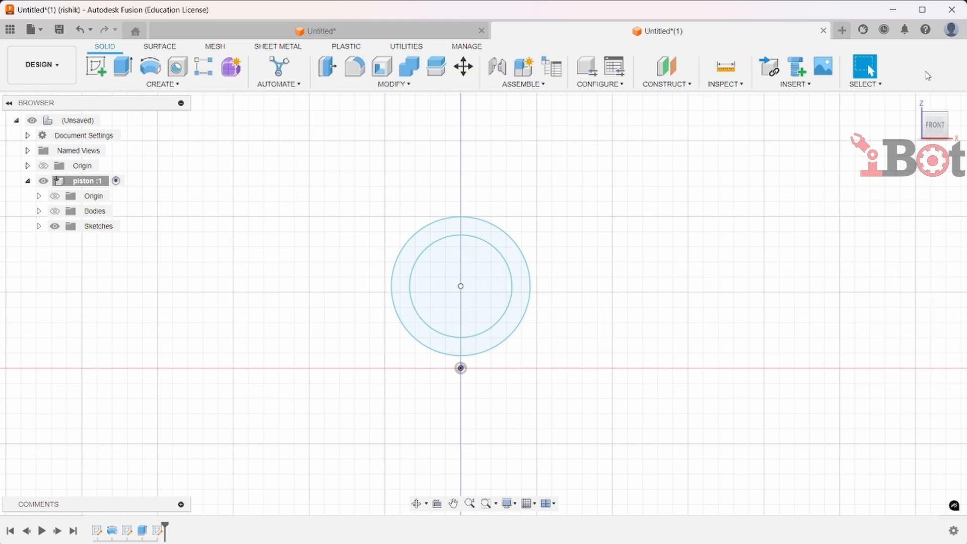
Extrude-cut the inner circle symmetrically through the piston to make the pin hole
left_click(124, 67)
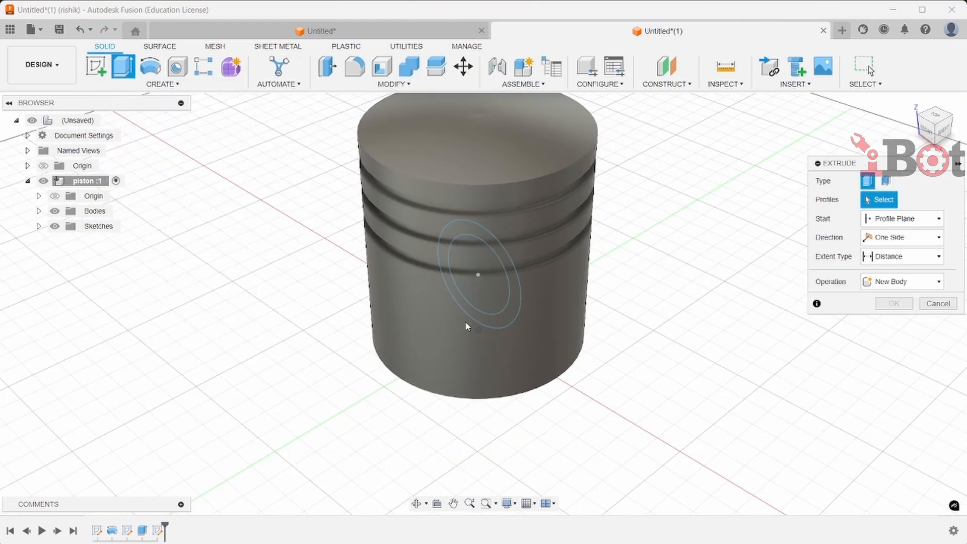
left_click(477, 295)
left_click(880, 238)
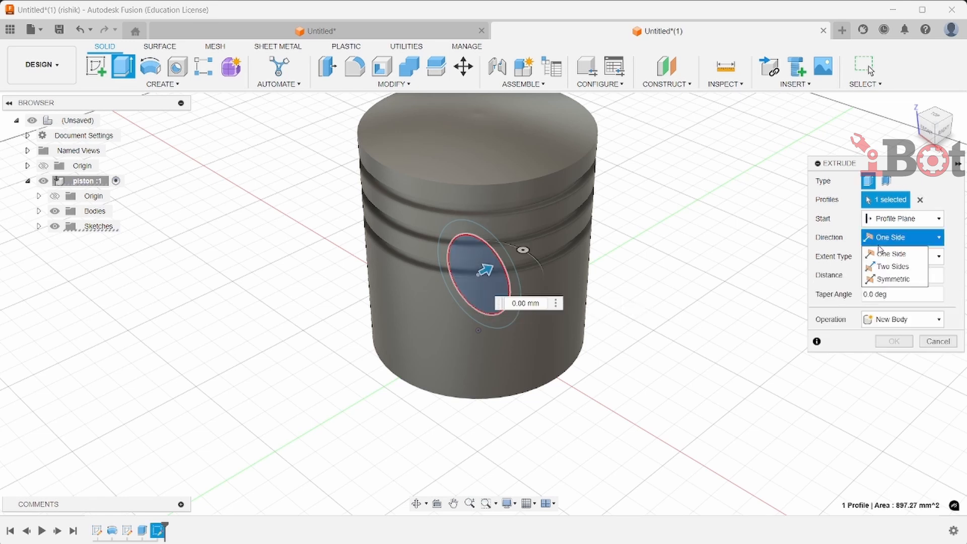
left_click(893, 279)
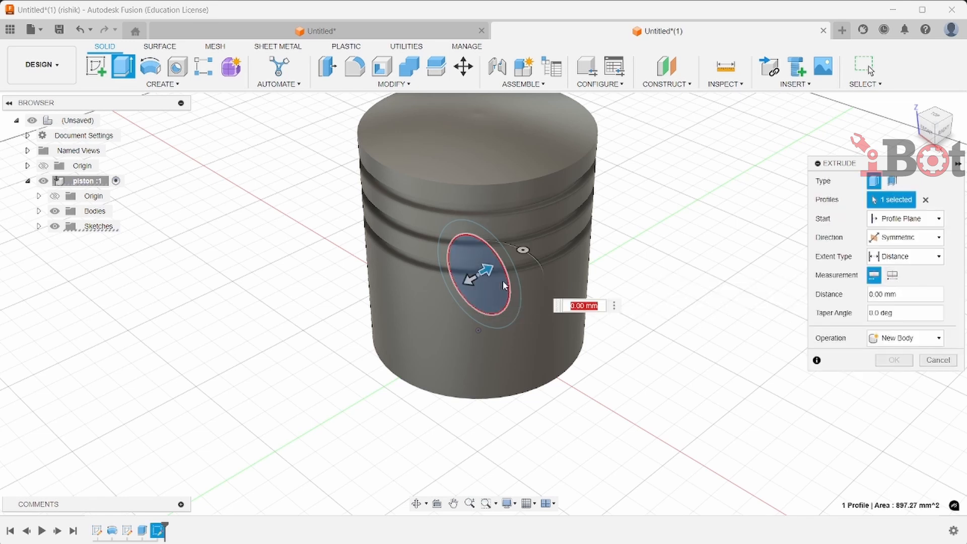
left_click_drag(471, 278, 302, 372)
key("Return")
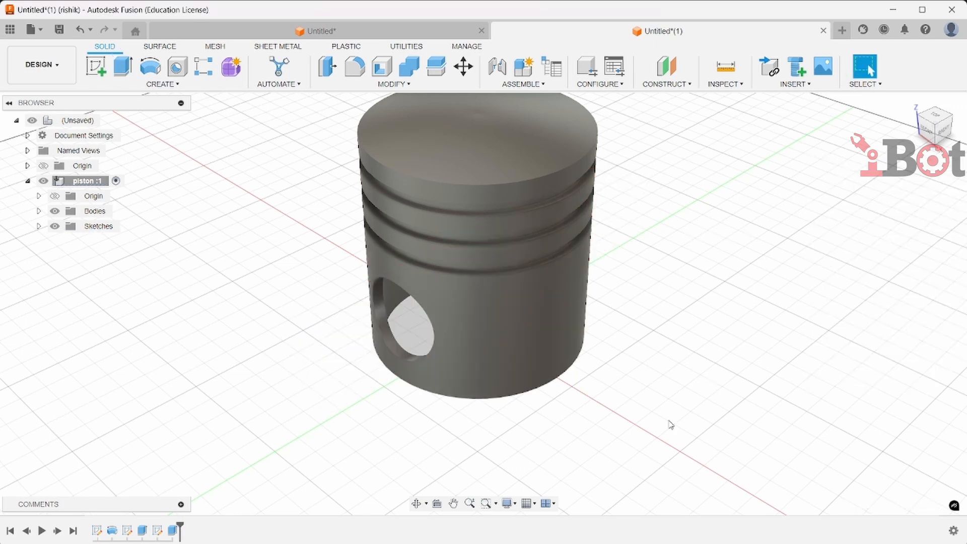
Start an extrude, show the pin-hole sketch, and select the ring profile between the two circles
left_click(927, 129)
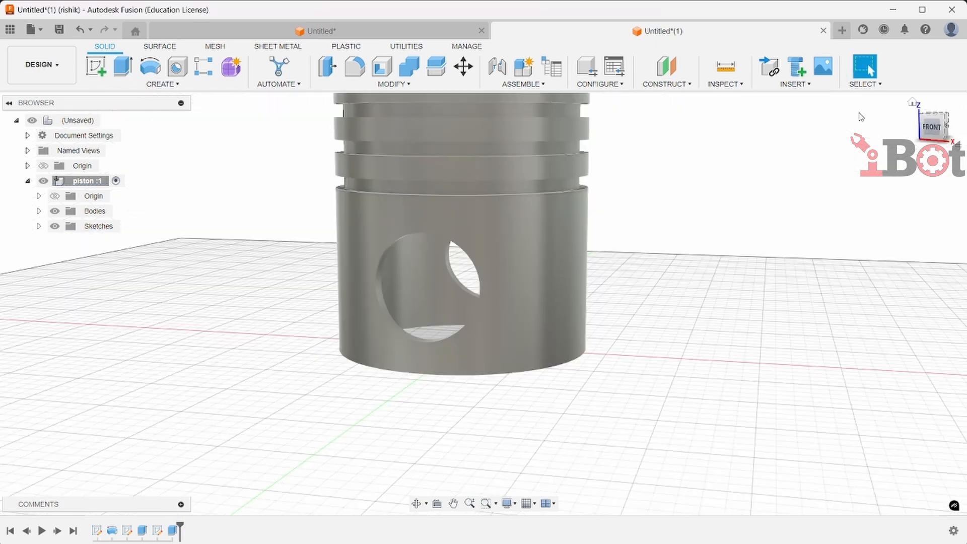
left_click(177, 88)
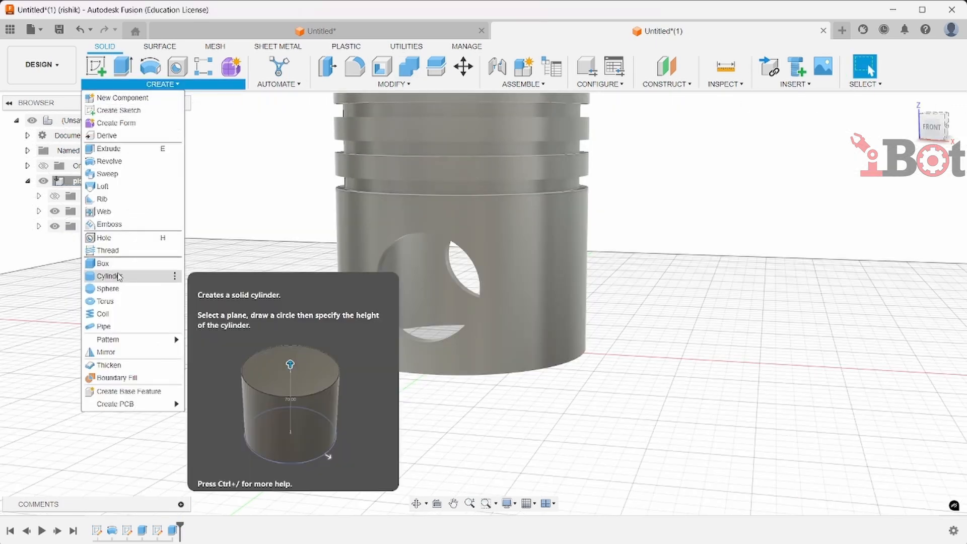
left_click(109, 149)
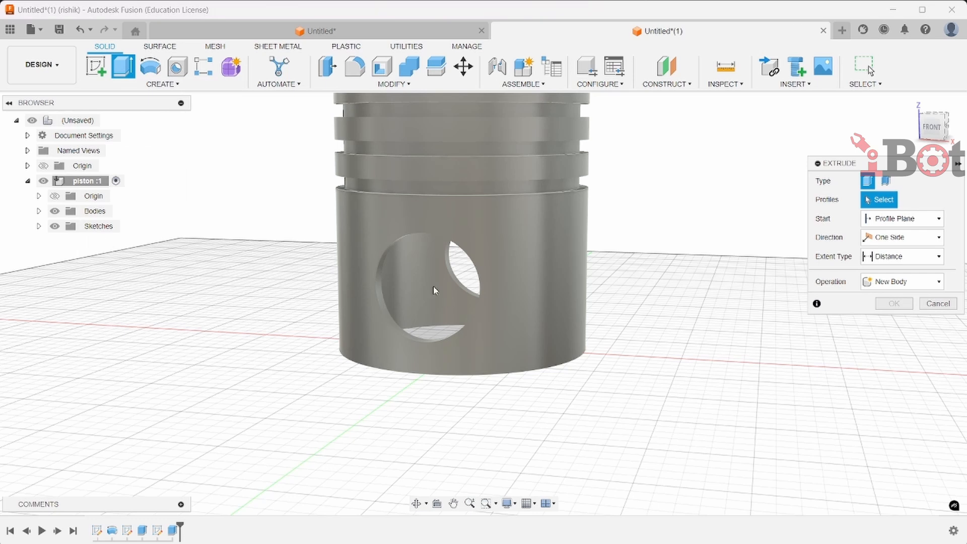
left_click(39, 226)
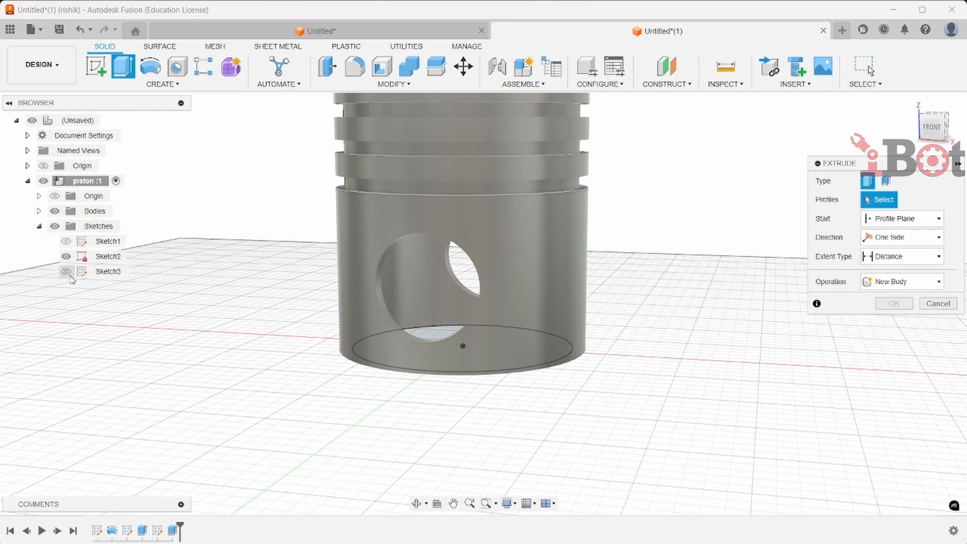
left_click(66, 272)
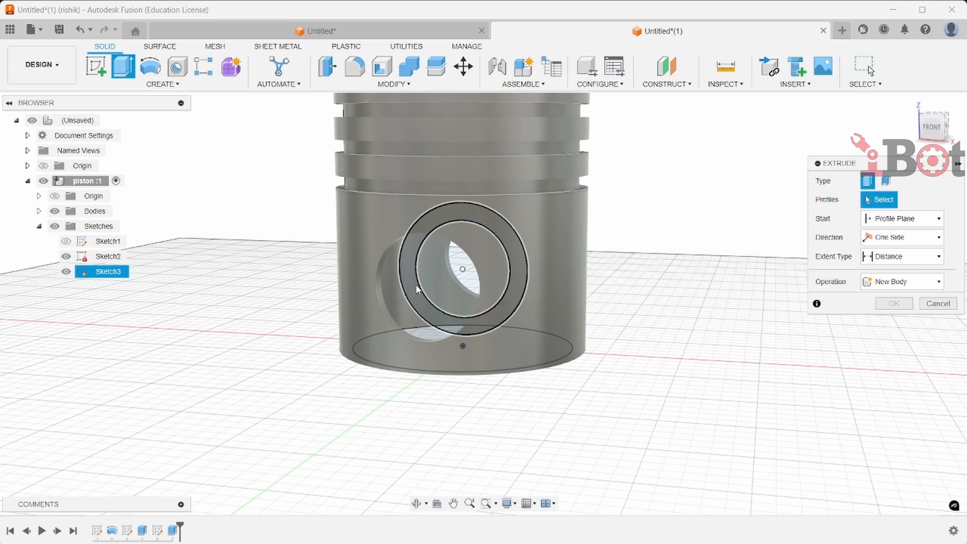
left_click(416, 253)
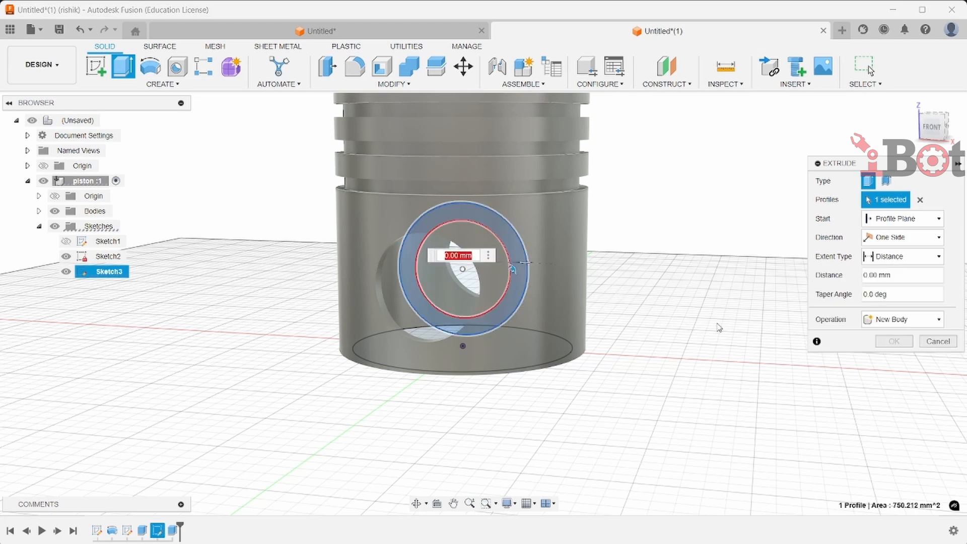
Set the extrude start to an offset of 25 mm
middle_click_drag(654, 423, 609, 413, "shift")
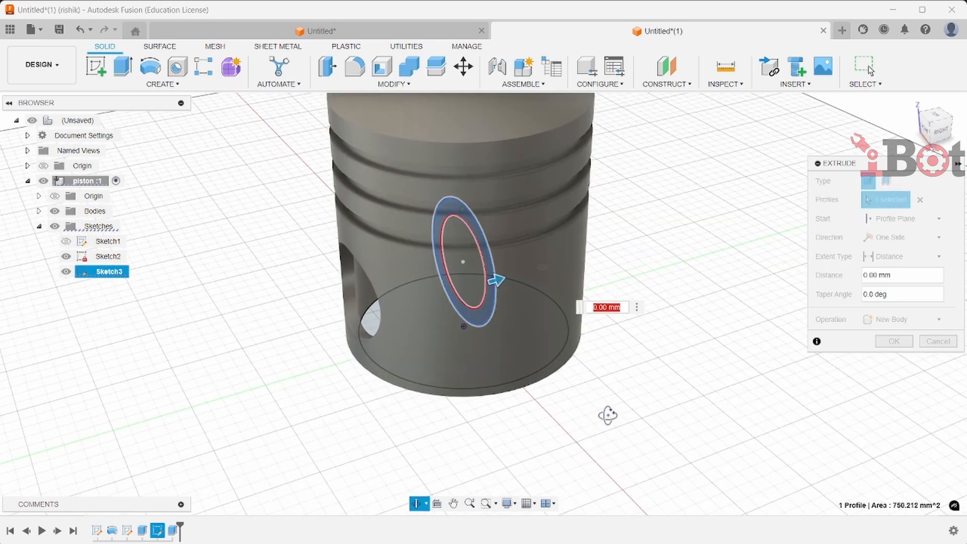
left_click(909, 227)
left_click(892, 251)
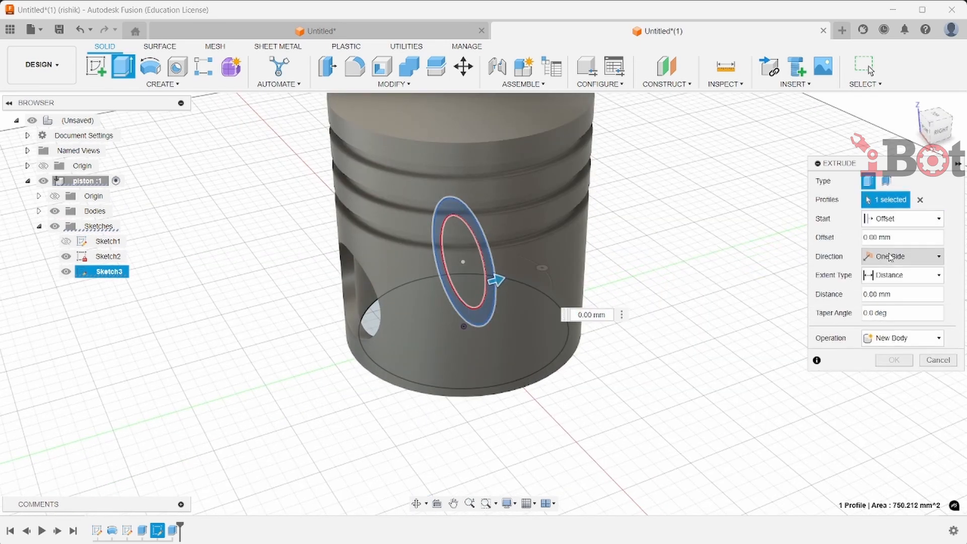
left_click(892, 238)
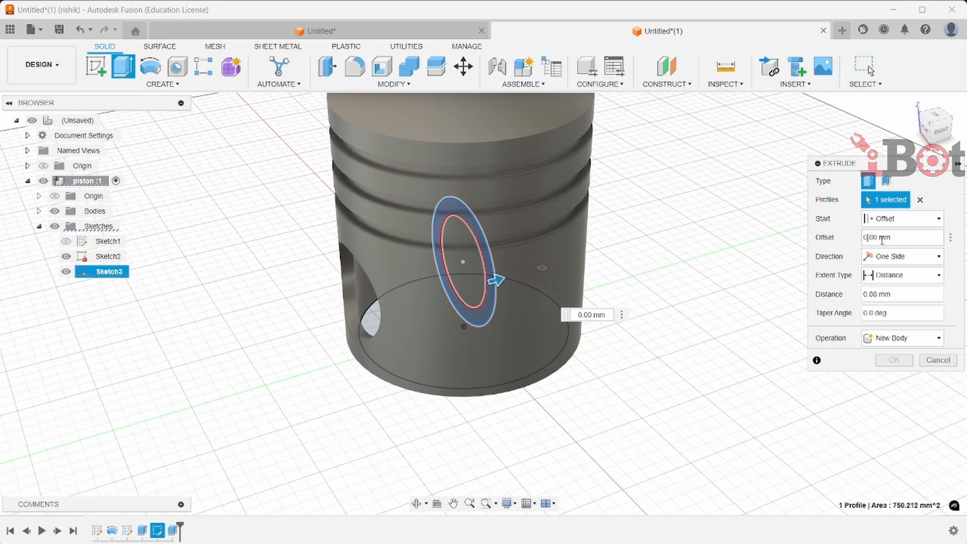
type("25")
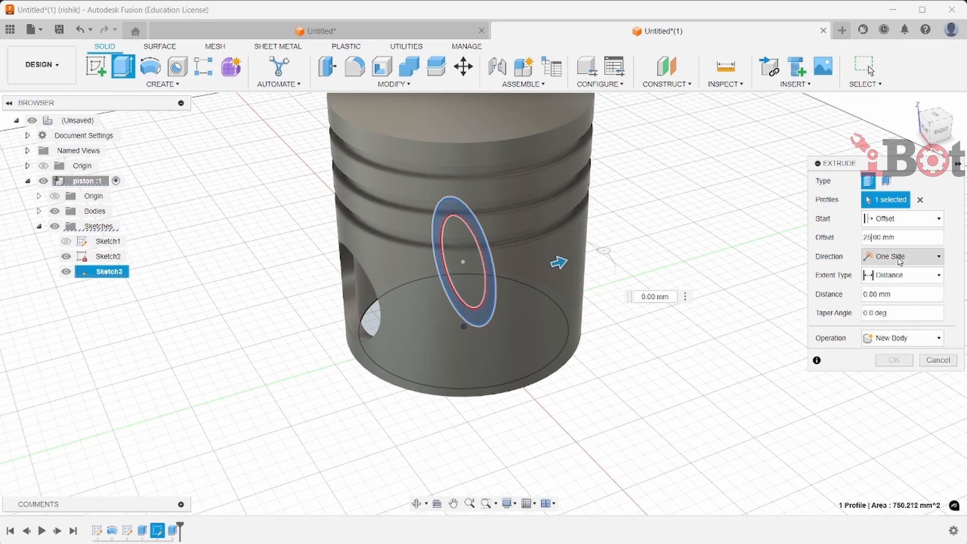
Extend the ring extrusion to the piston's inner wall and join it as a pin boss
left_click(899, 259)
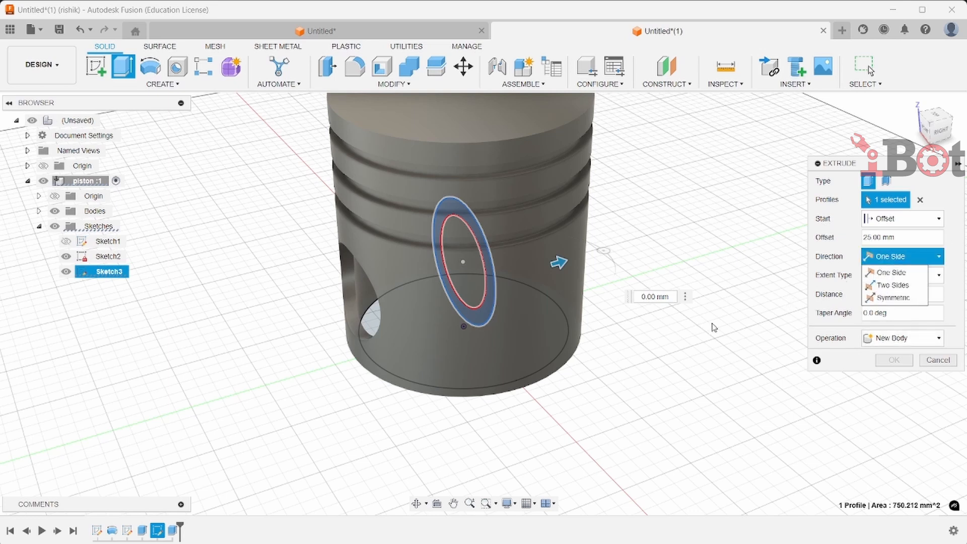
left_click(894, 272)
left_click(895, 276)
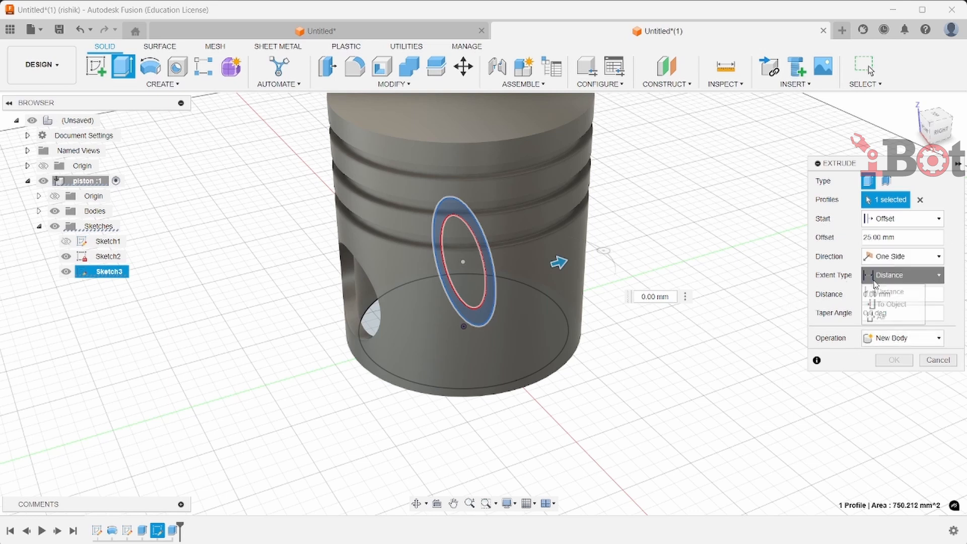
left_click(896, 304)
middle_click_drag(710, 434, 713, 372, "shift")
left_click(528, 419)
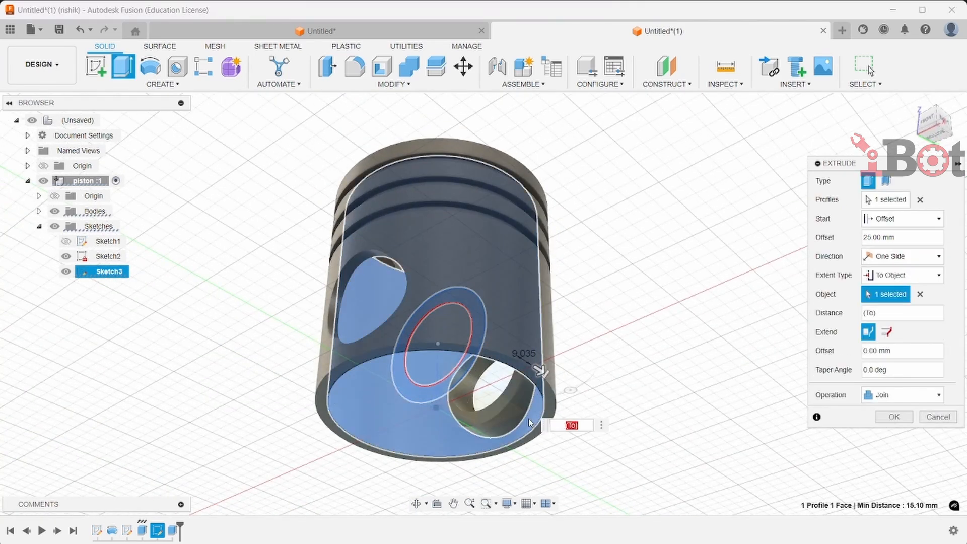
left_click(893, 417)
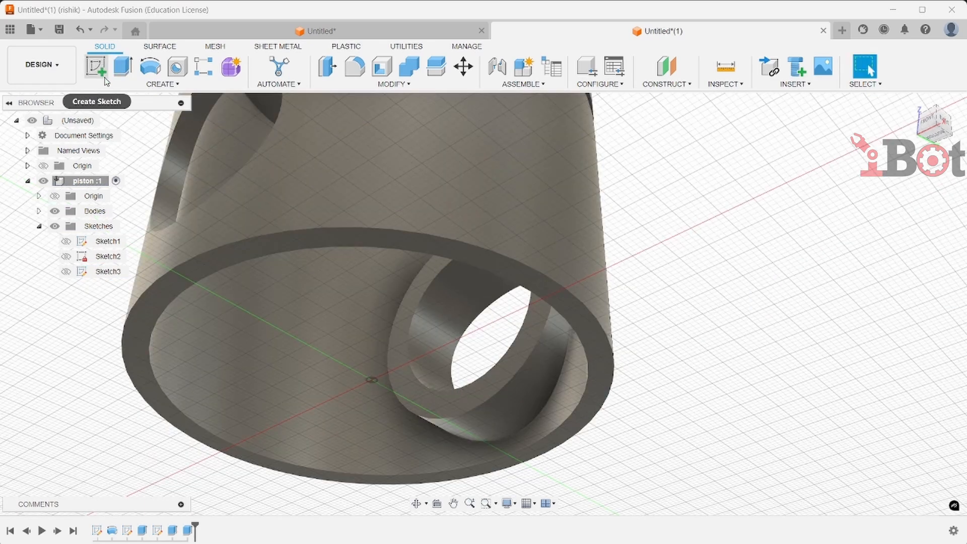
Mirror the pin boss extrude feature across the piston's mid-plane to the opposite side
left_click(163, 84)
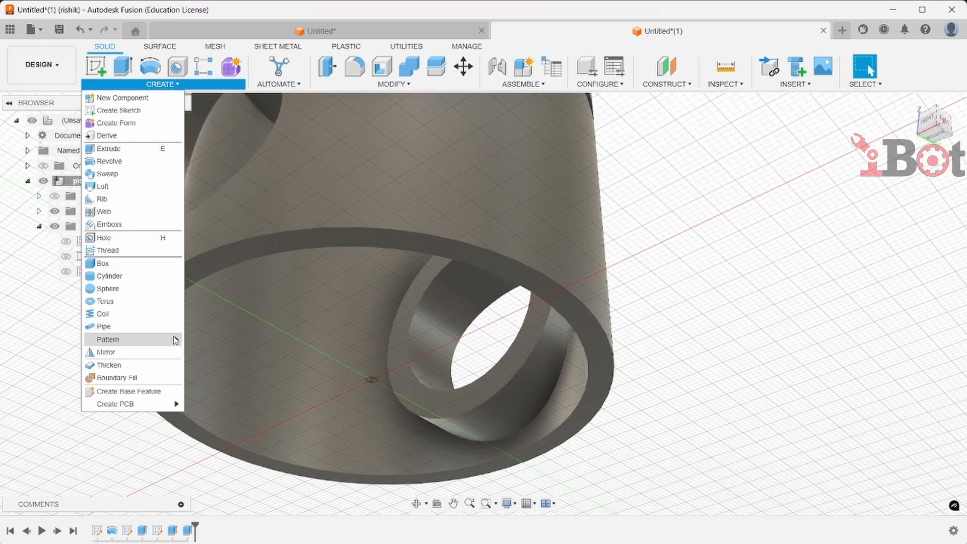
left_click(151, 352)
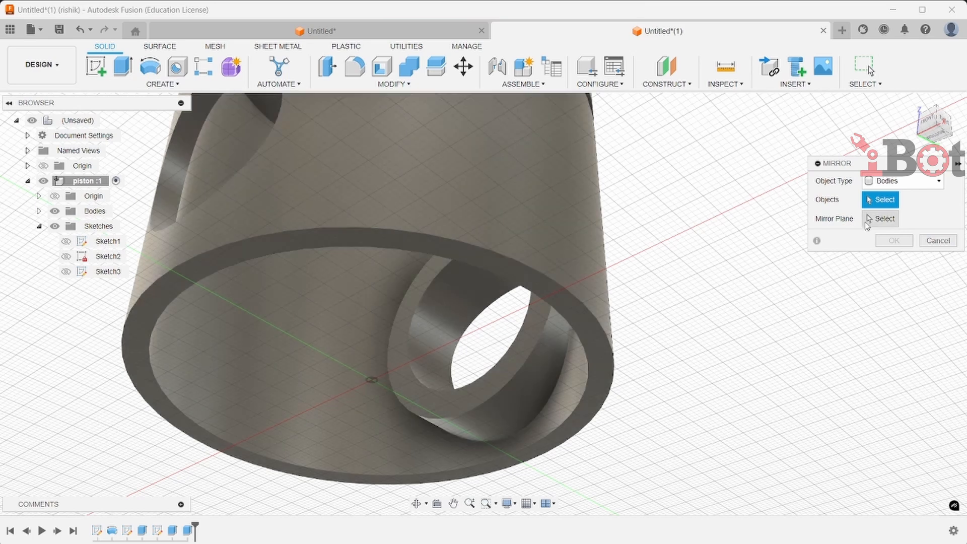
left_click(902, 181)
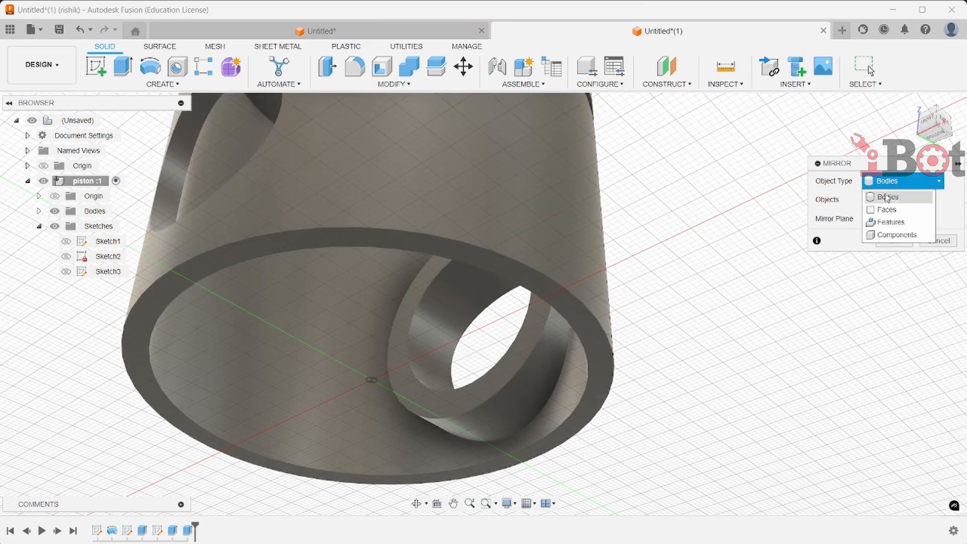
left_click(891, 223)
left_click(549, 345)
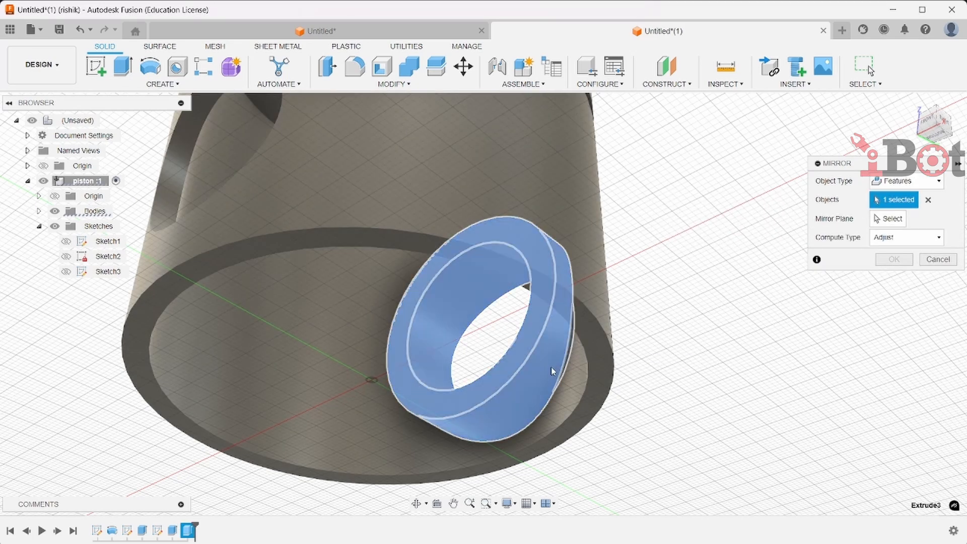
left_click(889, 219)
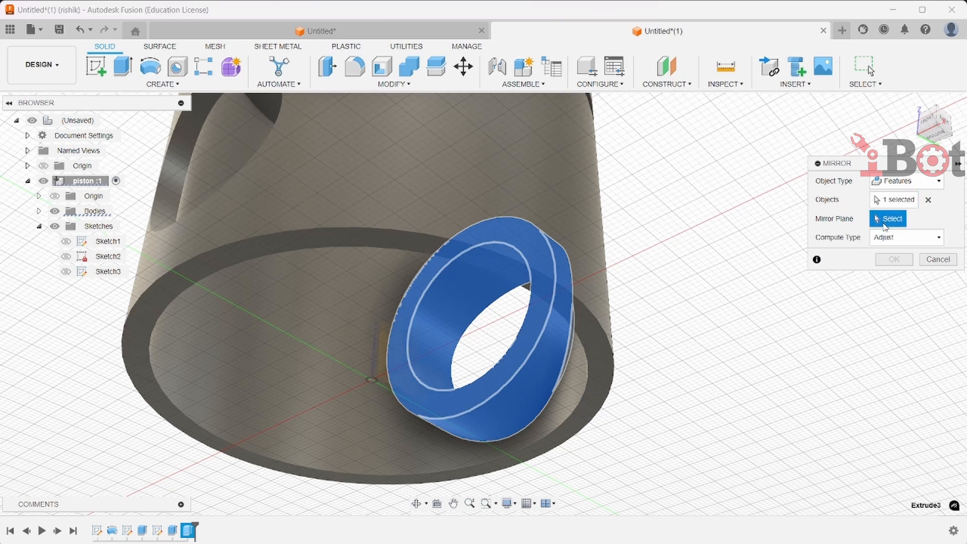
left_click(389, 359)
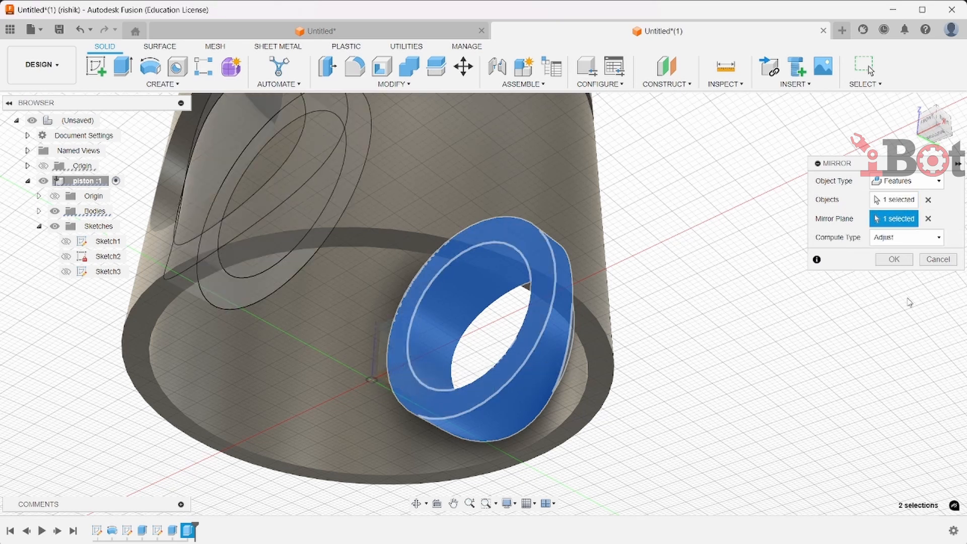
left_click(902, 259)
Start a new sketch on the vertical origin plane viewed from the right, and hide the piston body
middle_click_drag(741, 395, 702, 427, "shift")
key("Escape")
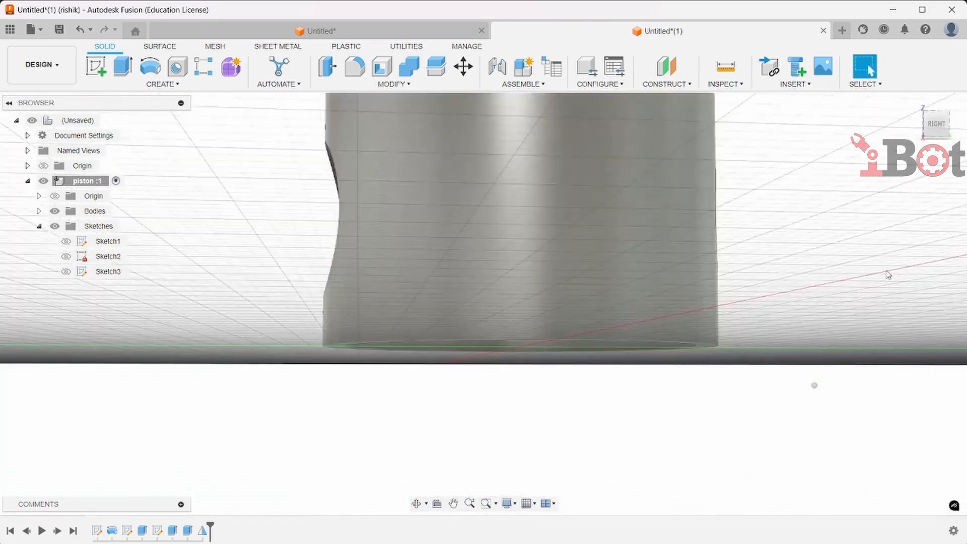
scroll(887, 273, "down", 3)
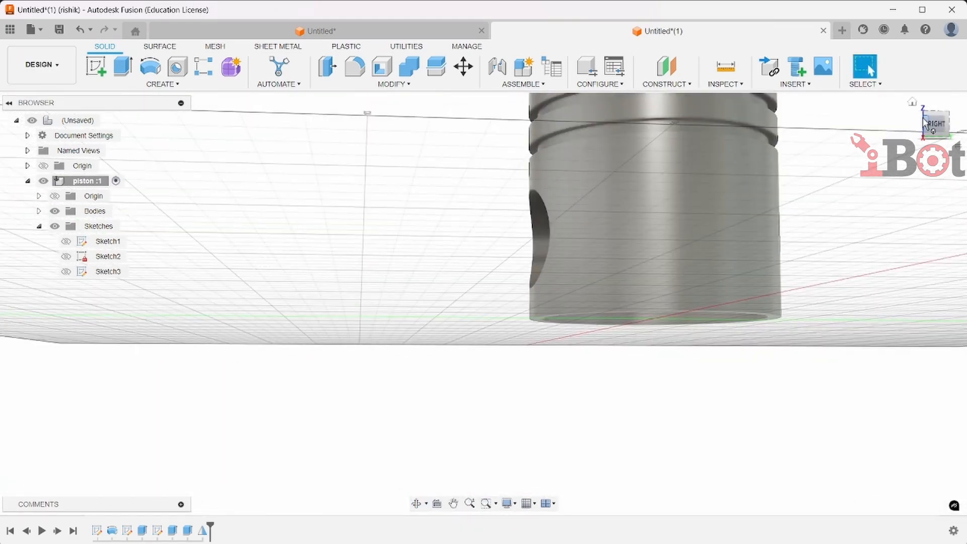
left_click(914, 103)
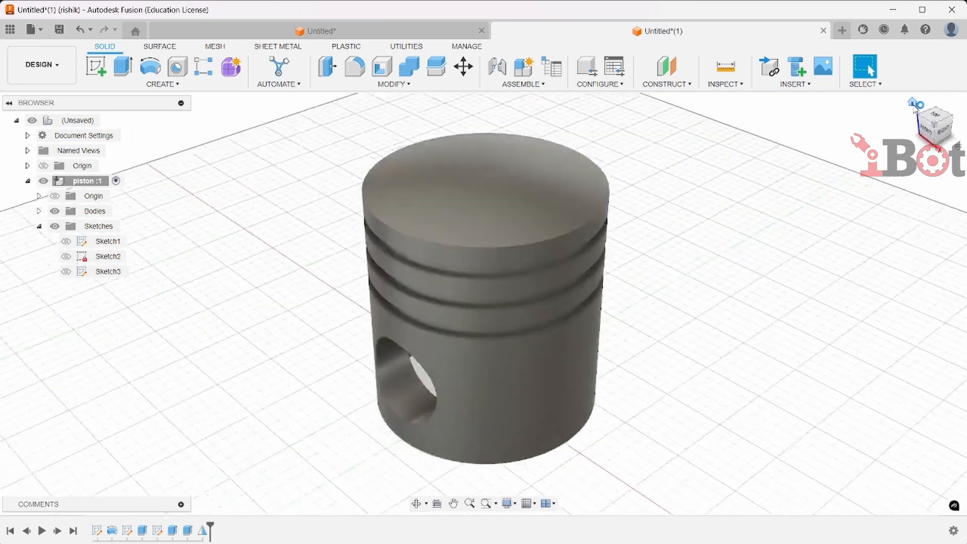
left_click(946, 134)
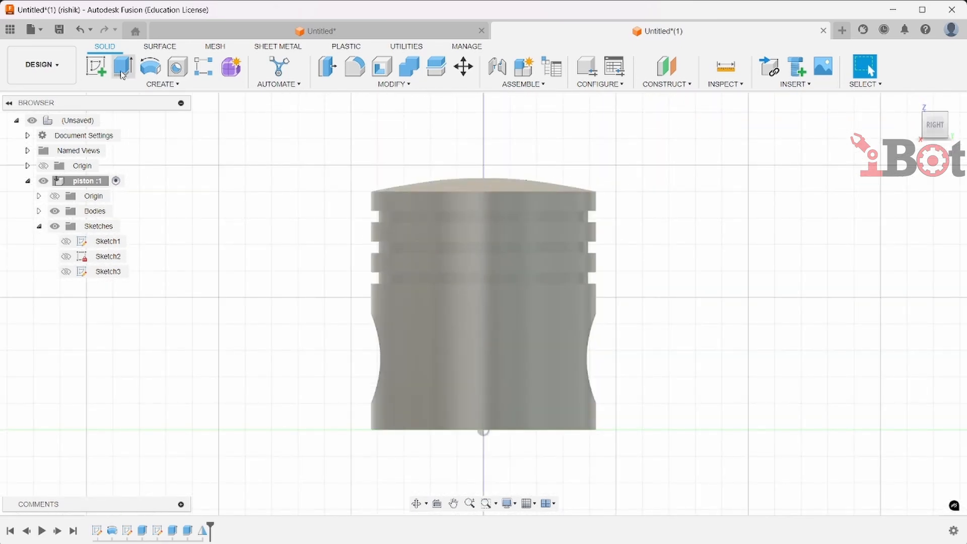
left_click(95, 66)
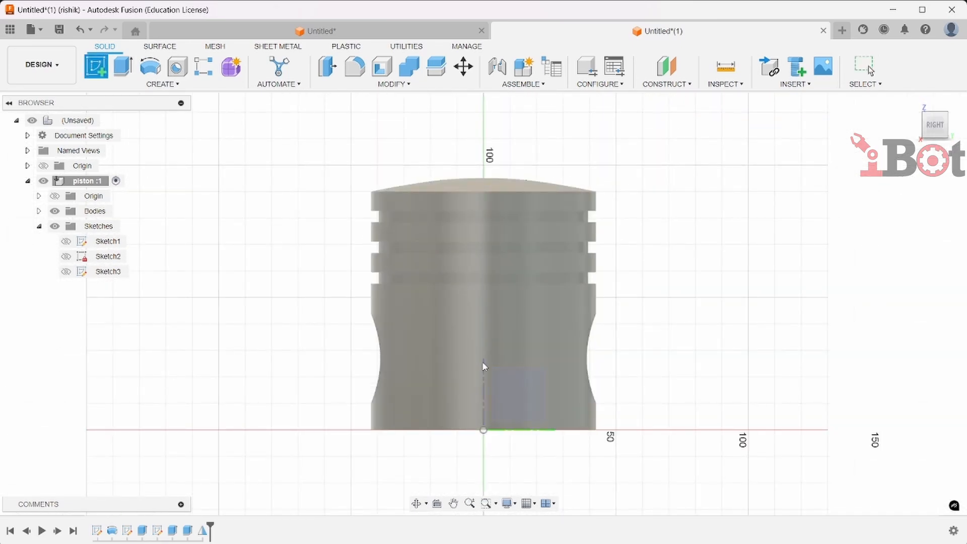
left_click(522, 407)
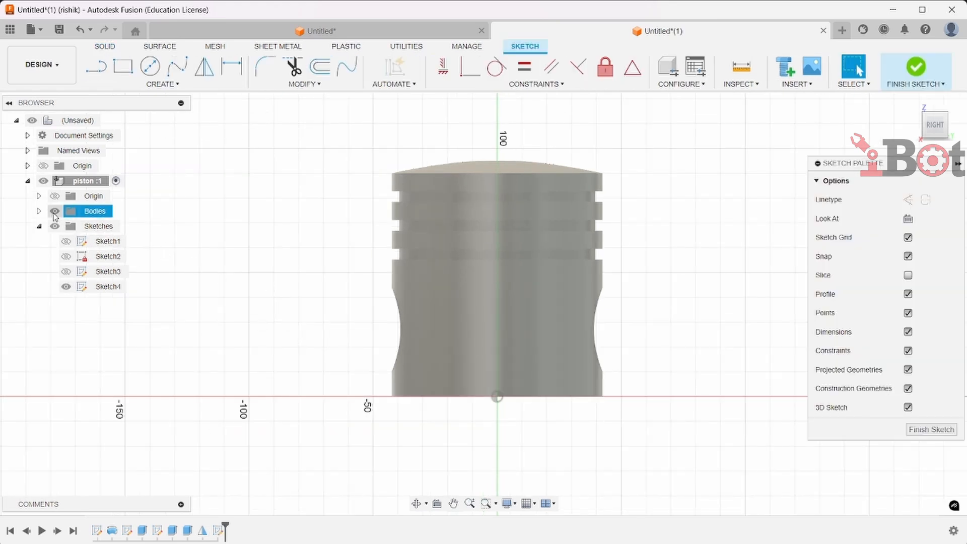
left_click(54, 212)
Draw a vertical line 12 mm tall standing on the horizontal axis to the right of the origin
left_click(95, 66)
left_click(498, 397)
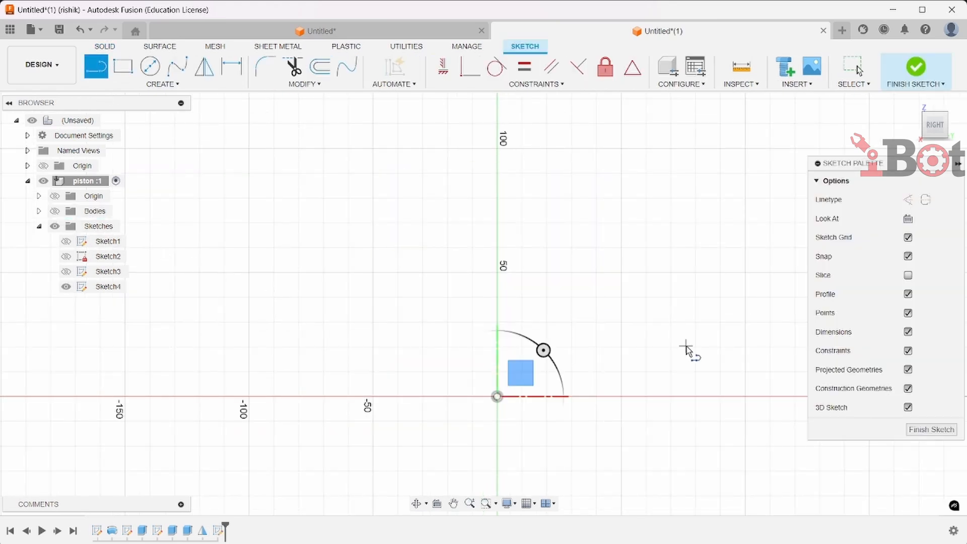
left_click(685, 397)
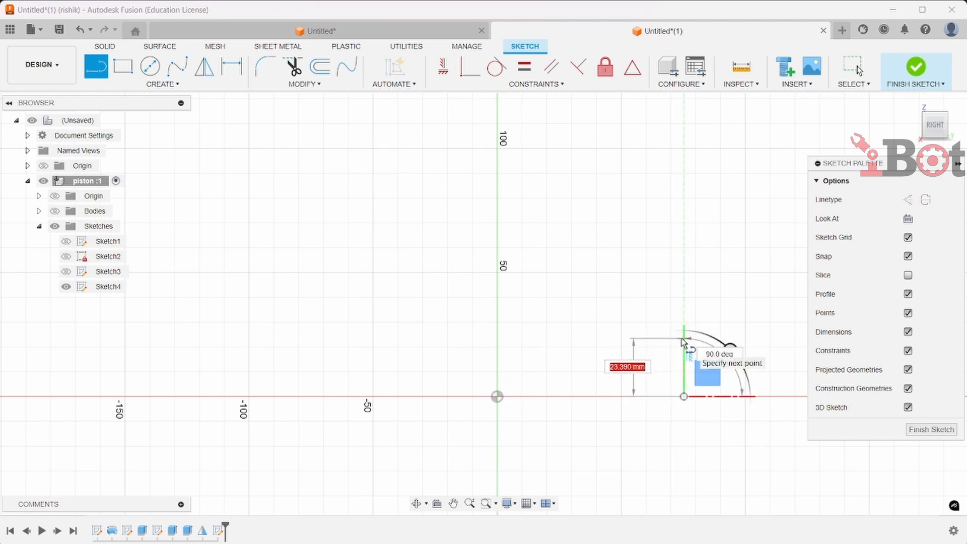
type("12")
key("Return")
key("Escape")
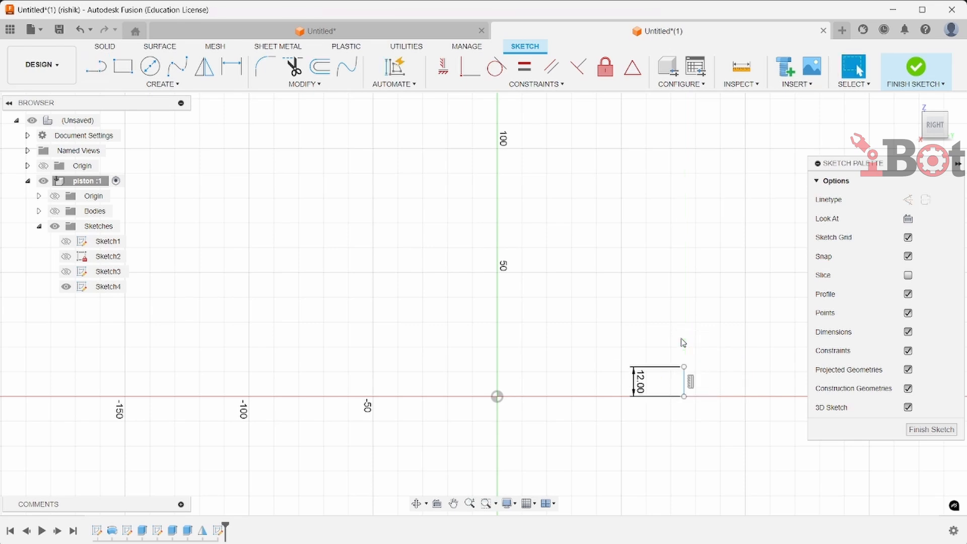
Dimension the line's horizontal distance from the origin as 25 mm
scroll(672, 383, "up", 1)
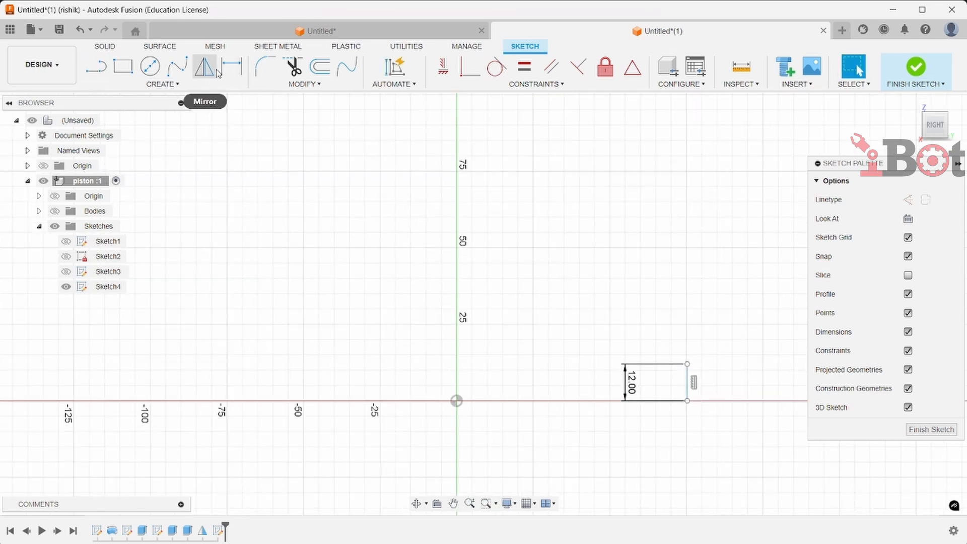
left_click(232, 69)
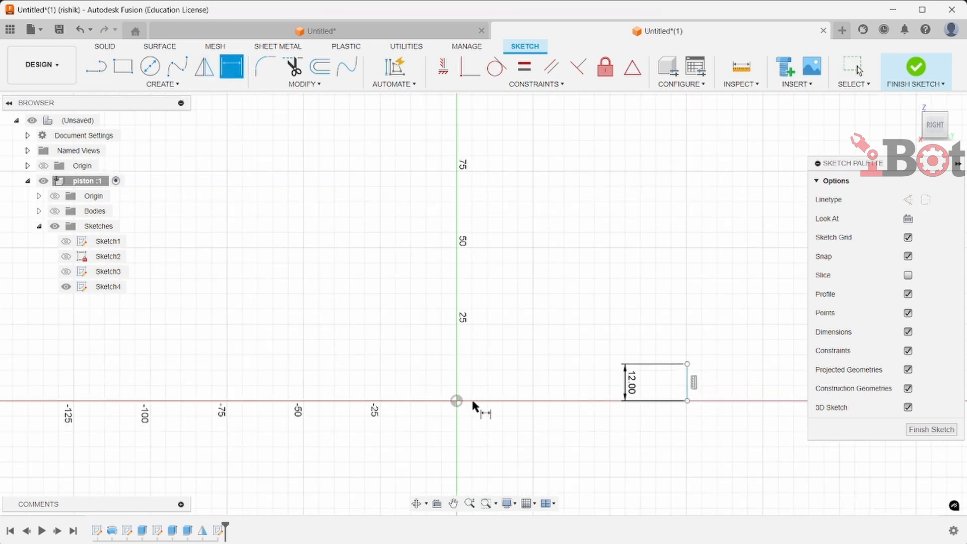
left_click(457, 401)
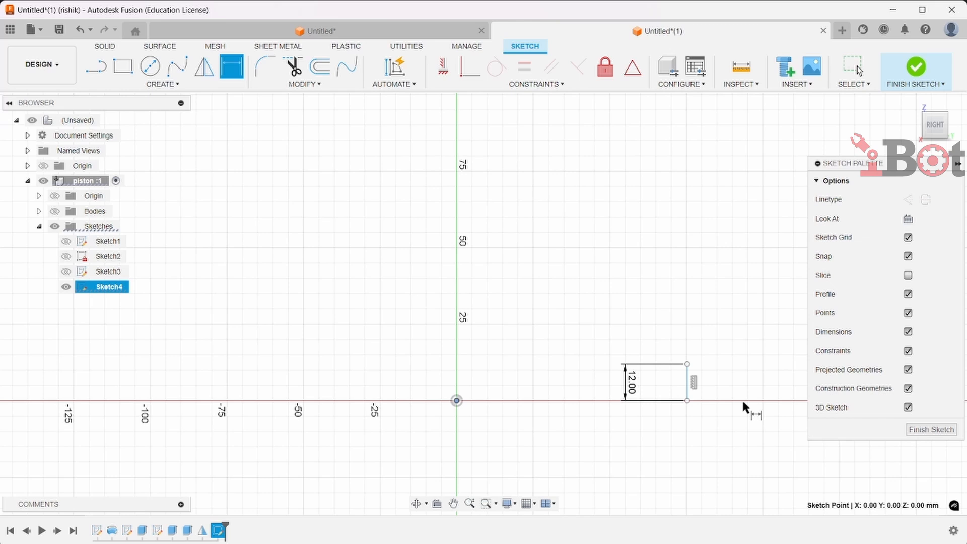
left_click(686, 401)
left_click(647, 435)
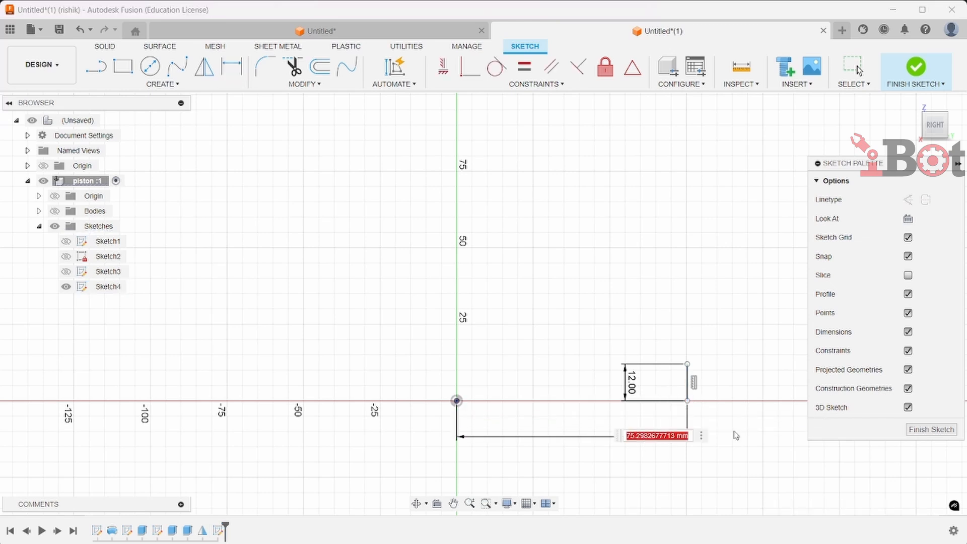
type("25")
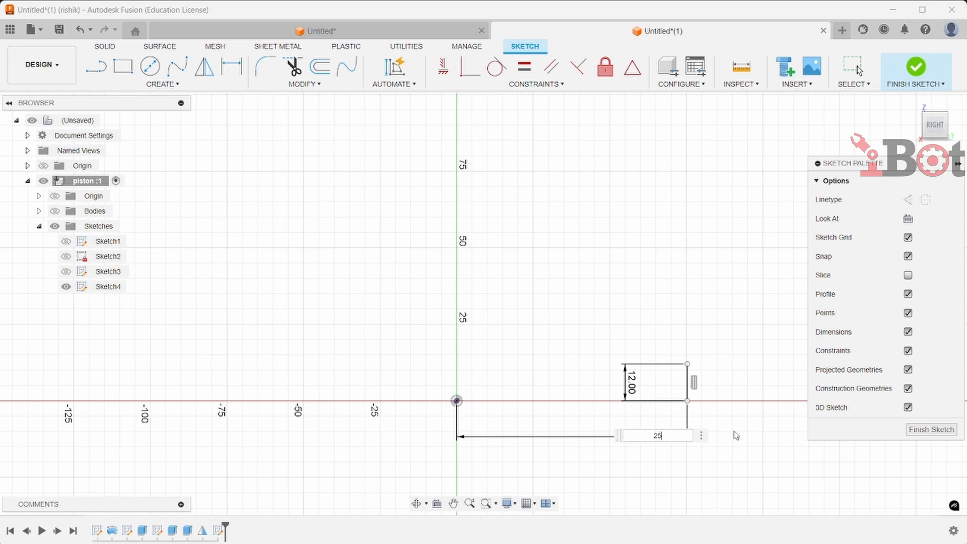
key("Return")
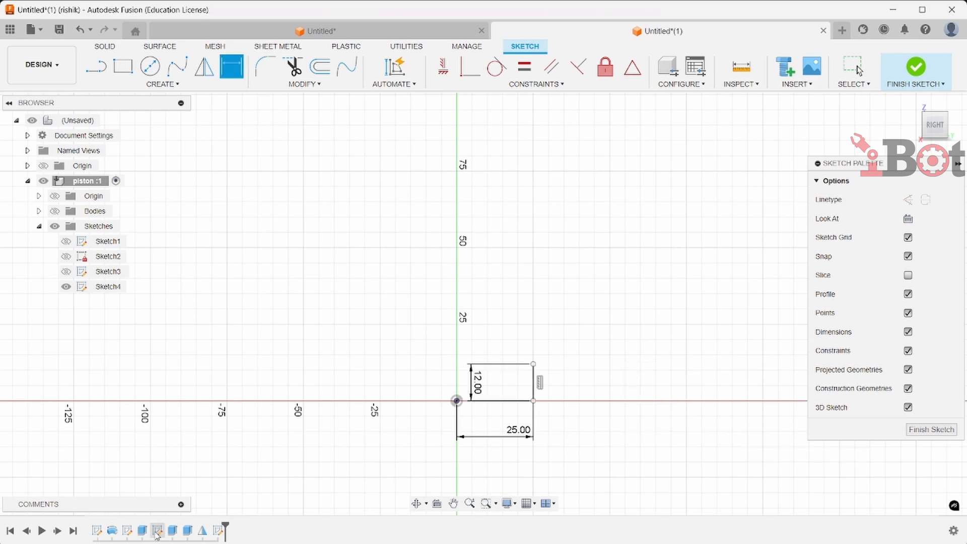
Turn off the display of constraints and dimensions in the sketch
scroll(654, 490, "up", 2)
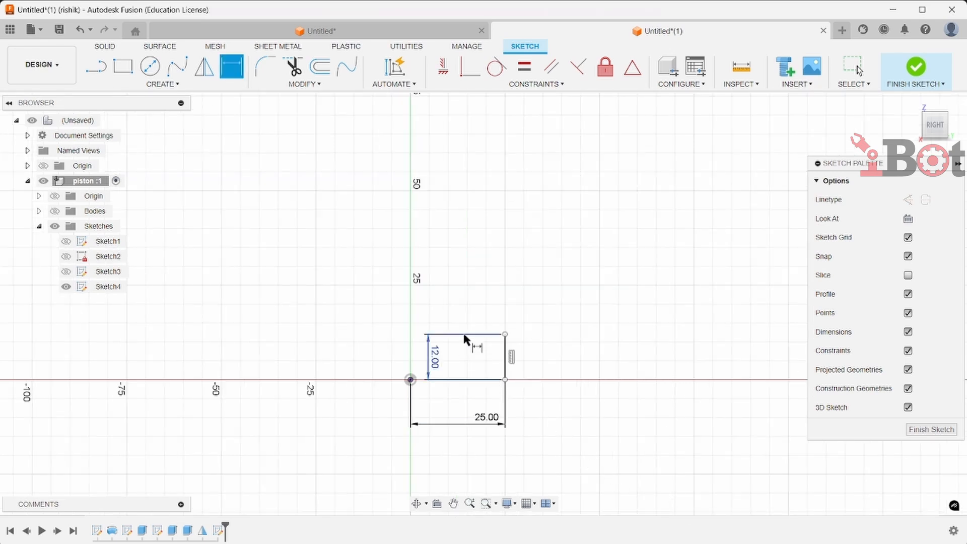
key("Escape")
left_click(909, 350)
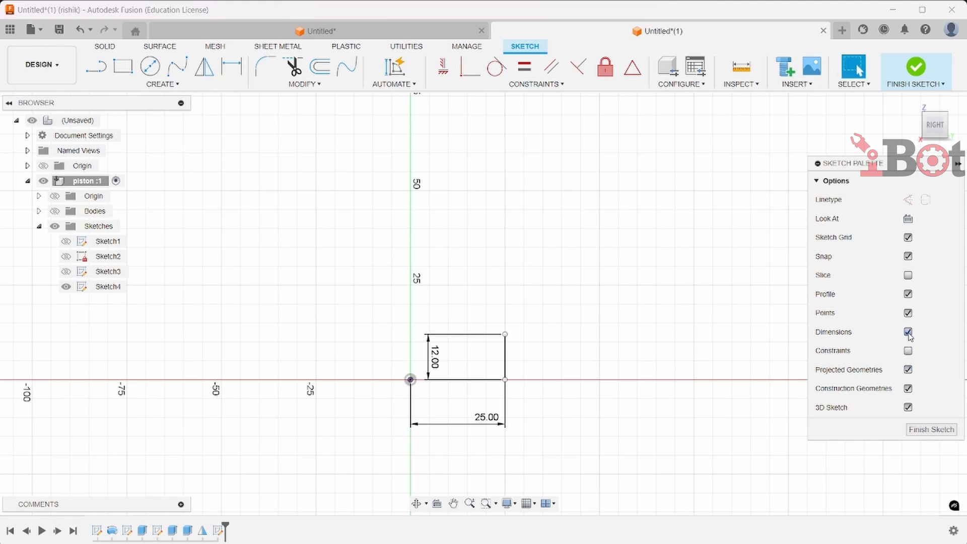
left_click(909, 332)
Mirror the vertical line about the sketch's vertical origin axis
left_click(212, 86)
left_click(204, 66)
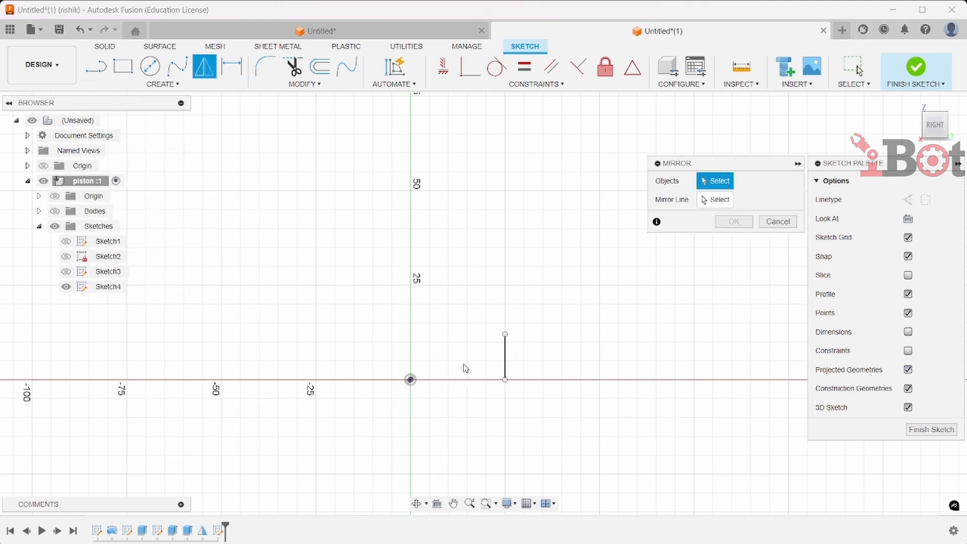
left_click(506, 362)
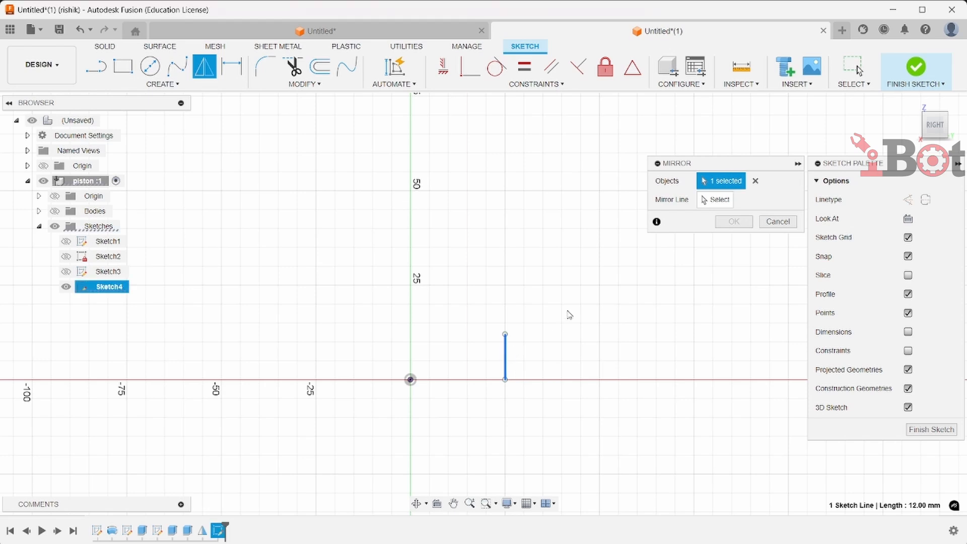
left_click(719, 201)
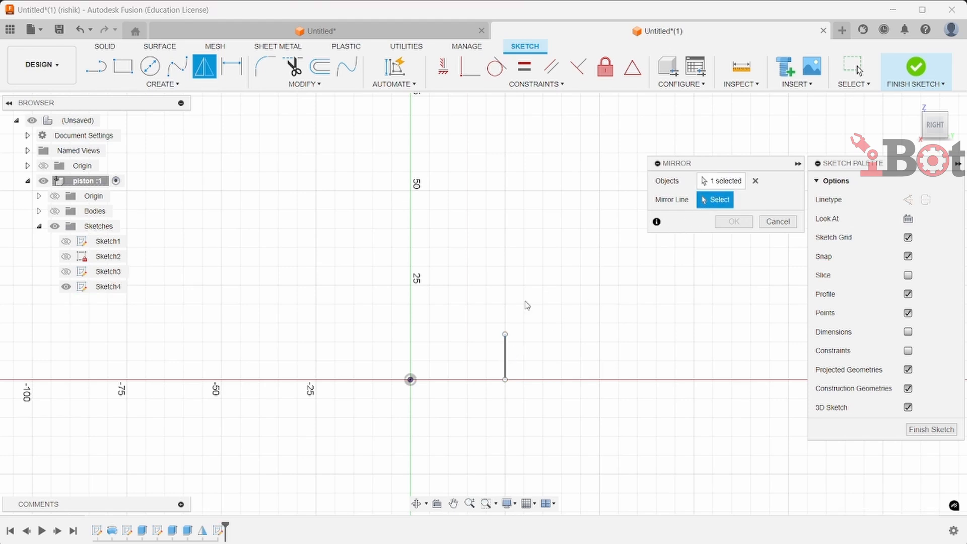
middle_click_drag(416, 371, 387, 384, "shift")
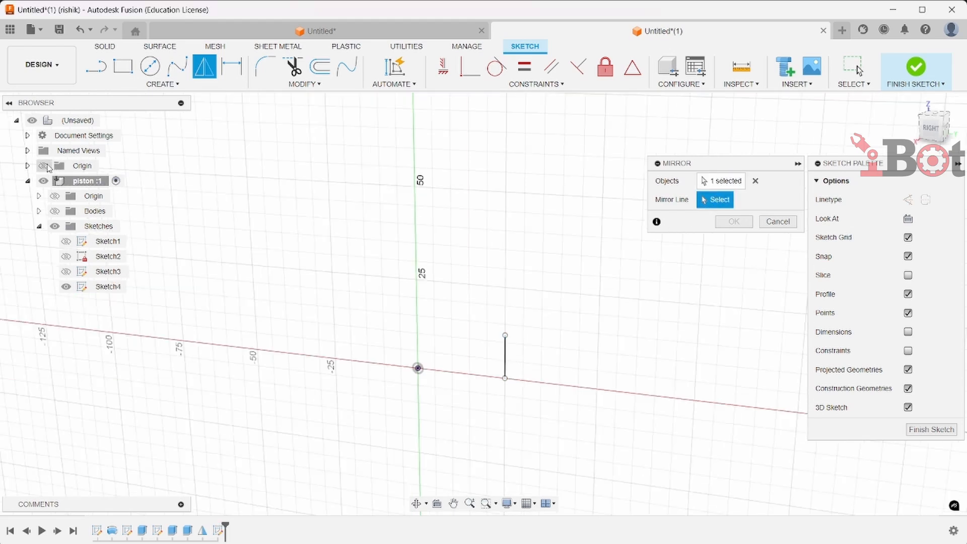
left_click(47, 167)
left_click(54, 196)
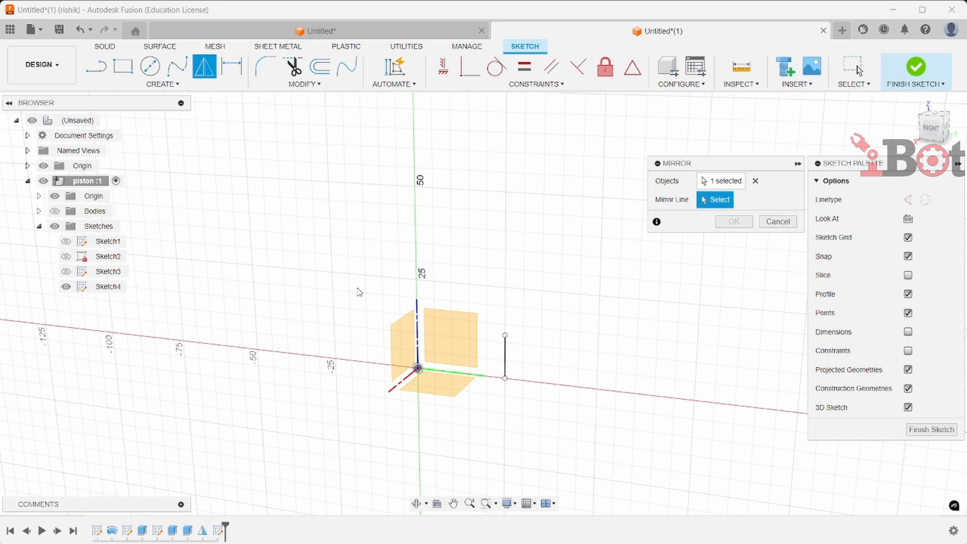
left_click(415, 318)
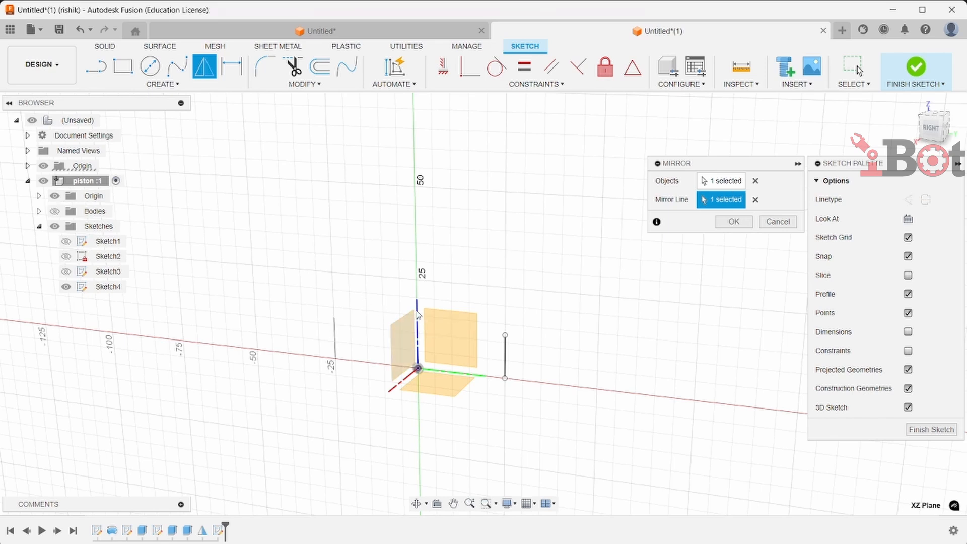
left_click(734, 222)
Try to draw an arc between the top ends of the two vertical lines
left_click(146, 84)
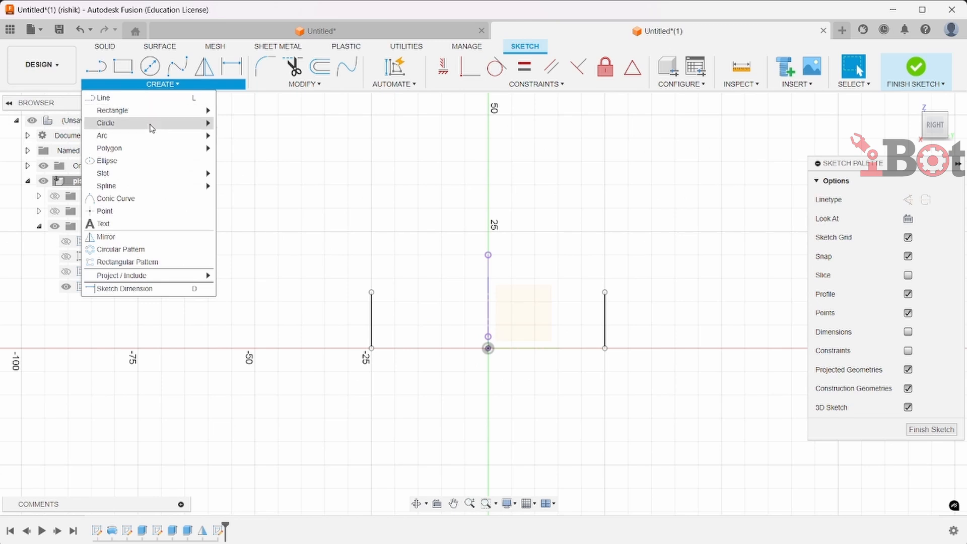
mouse_move(191, 135)
left_click(247, 148)
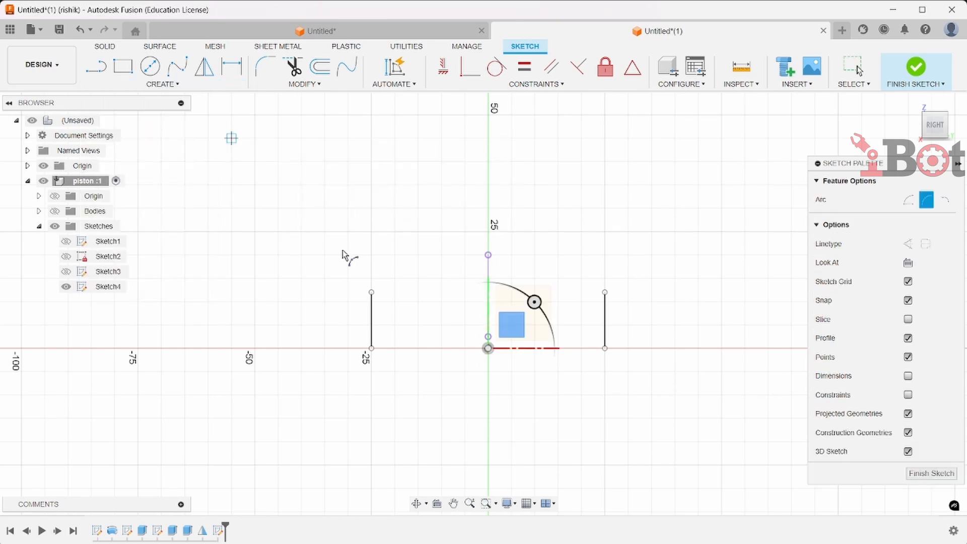
left_click(372, 292)
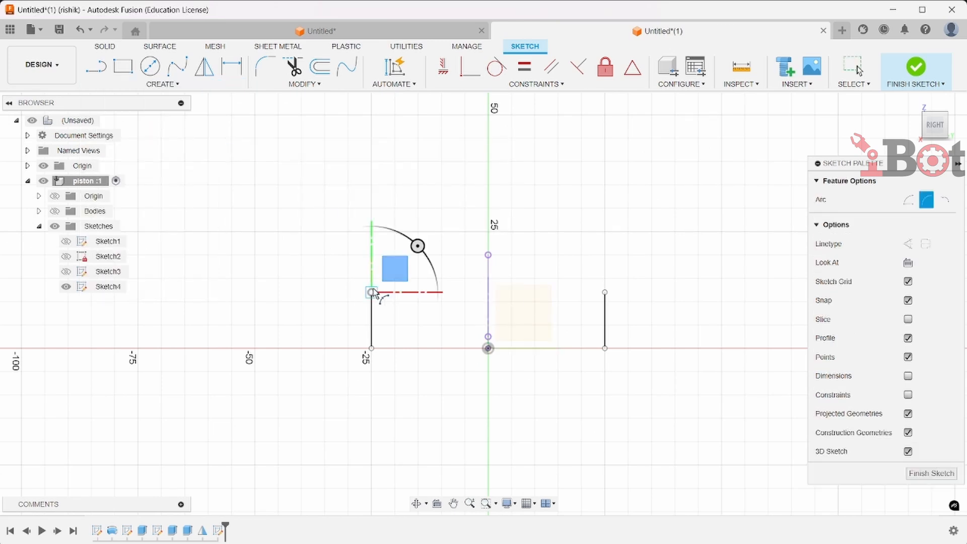
left_click(606, 292)
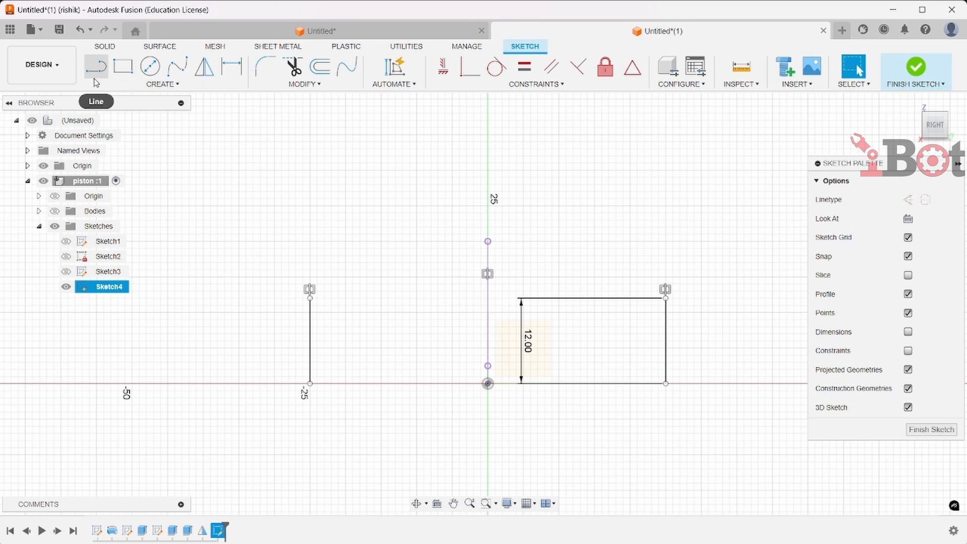
Draw a horizontal line joining the bottom ends of the two vertical lines
left_click(96, 74)
left_click(310, 384)
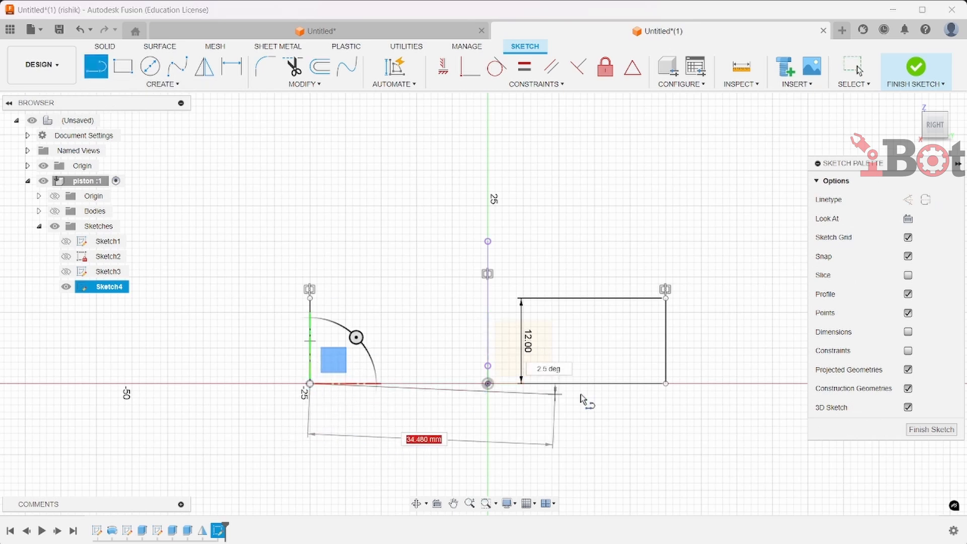
left_click(666, 384)
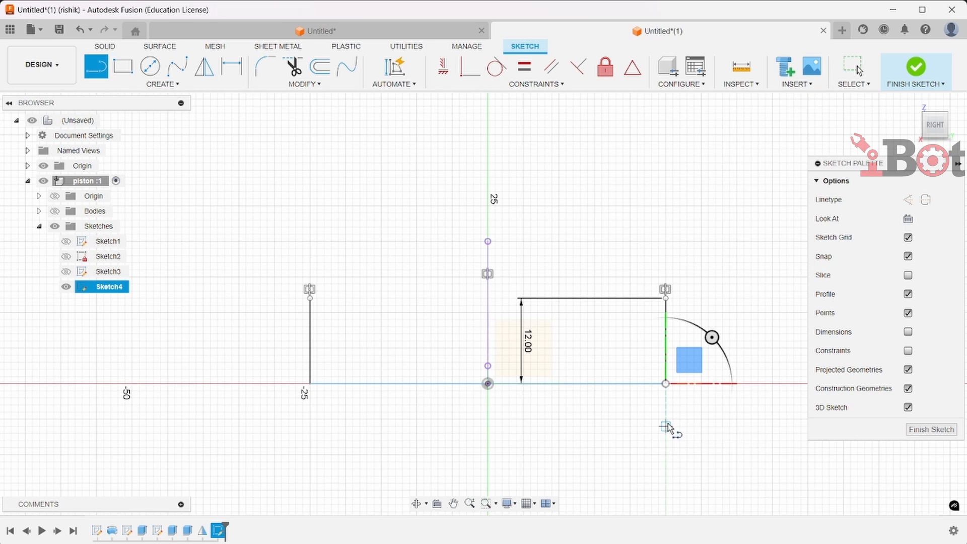
Draw a center point arc joining the top ends of the two vertical lines, peaking on the vertical axis
left_click(162, 84)
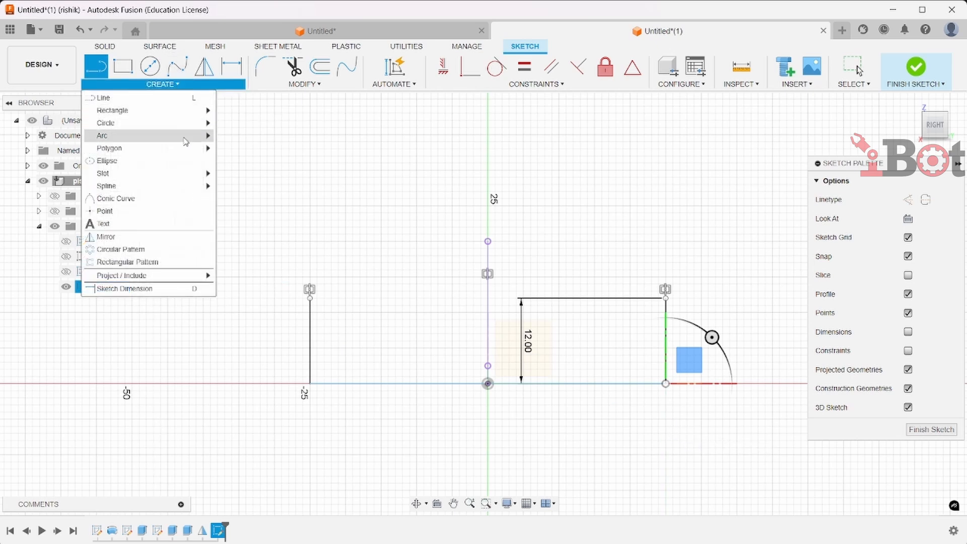
mouse_move(183, 136)
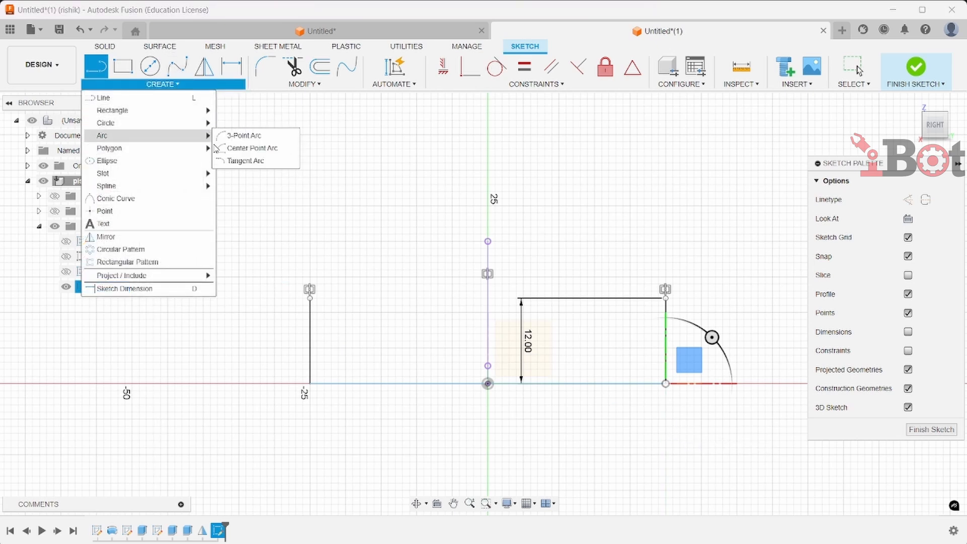
left_click(230, 150)
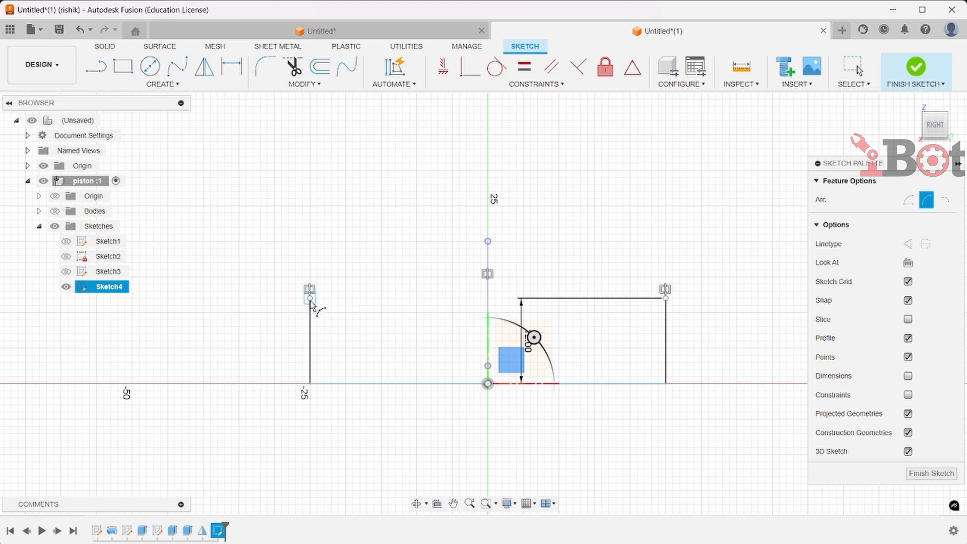
left_click(671, 299)
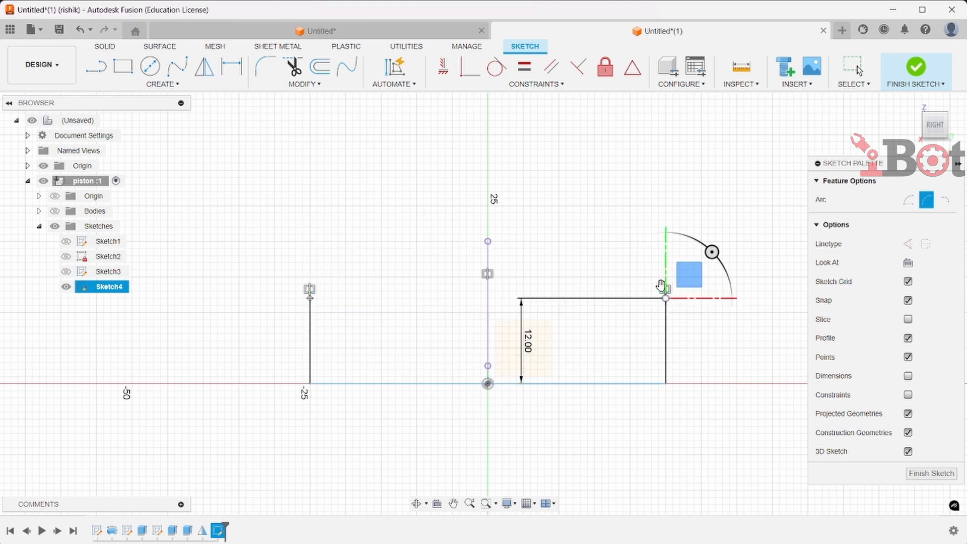
left_click(488, 234)
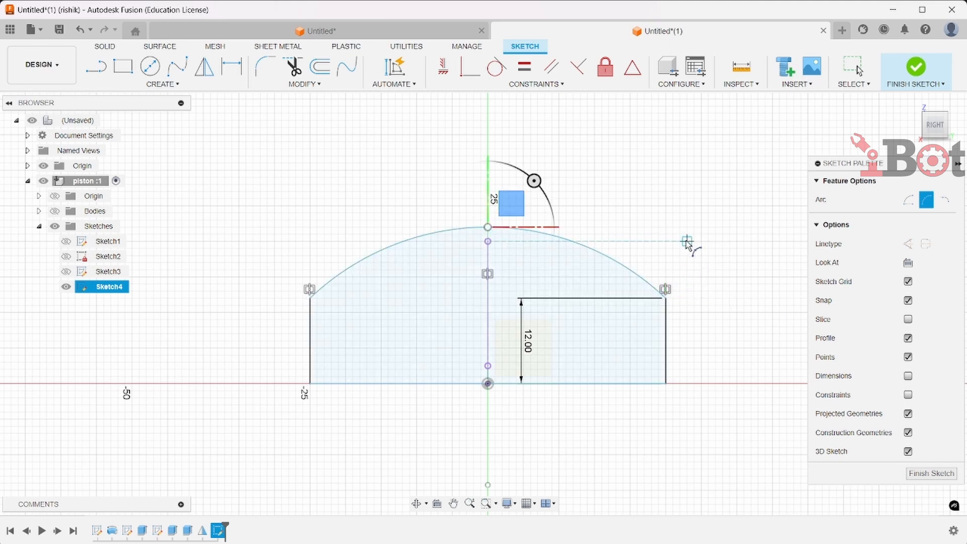
Dimension the arc's radius as 40 mm
left_click(230, 68)
left_click(473, 230)
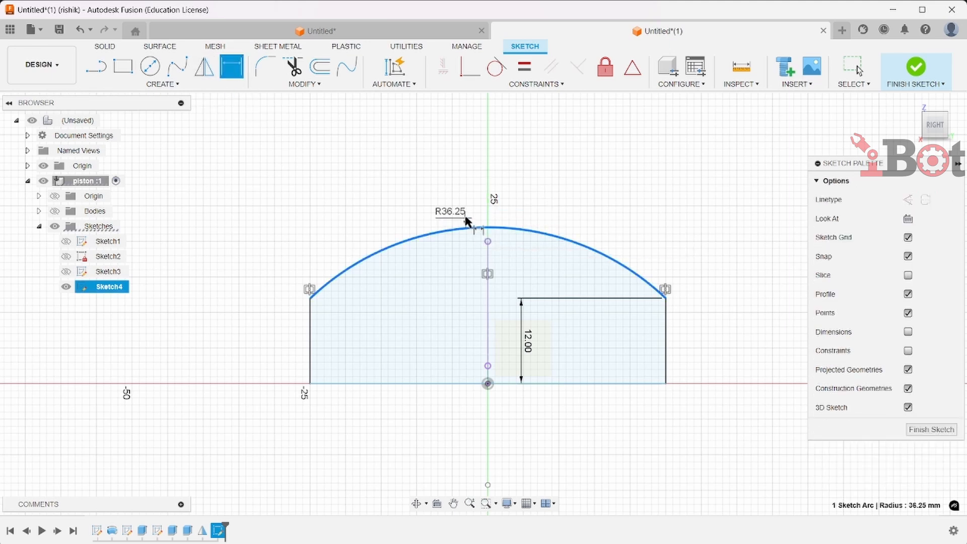
left_click(459, 189)
type("40")
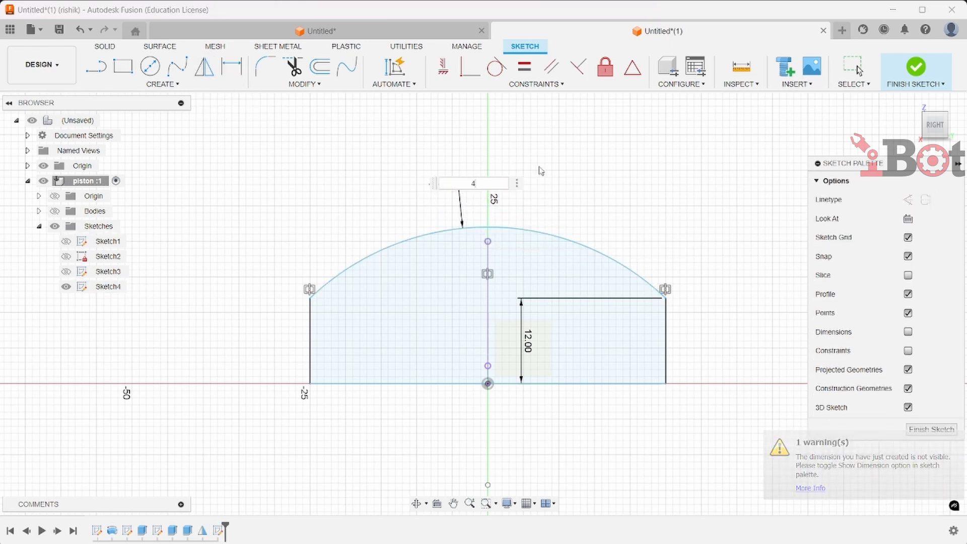
key("Return")
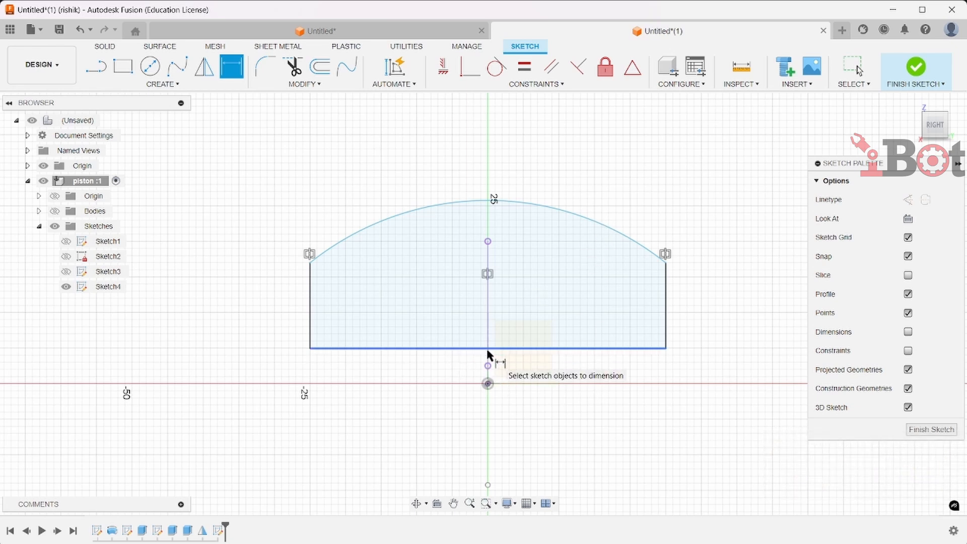
Apply a midpoint constraint between the bottom horizontal line and the sketch origin
left_click(633, 69)
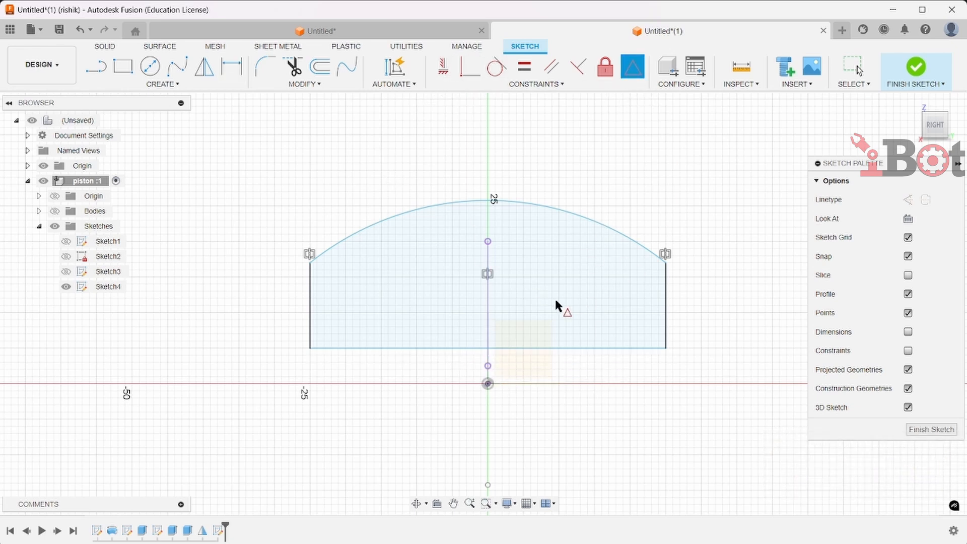
left_click(492, 348)
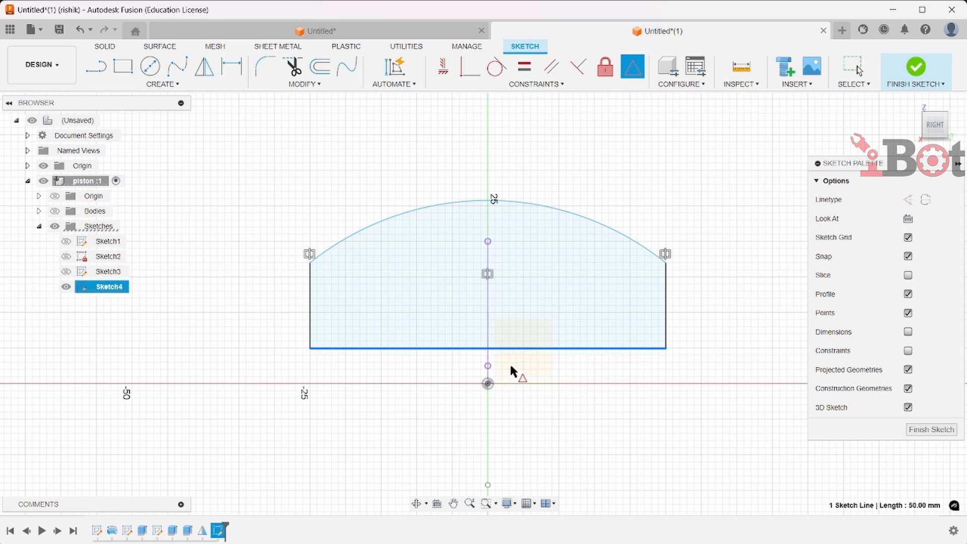
left_click(488, 384)
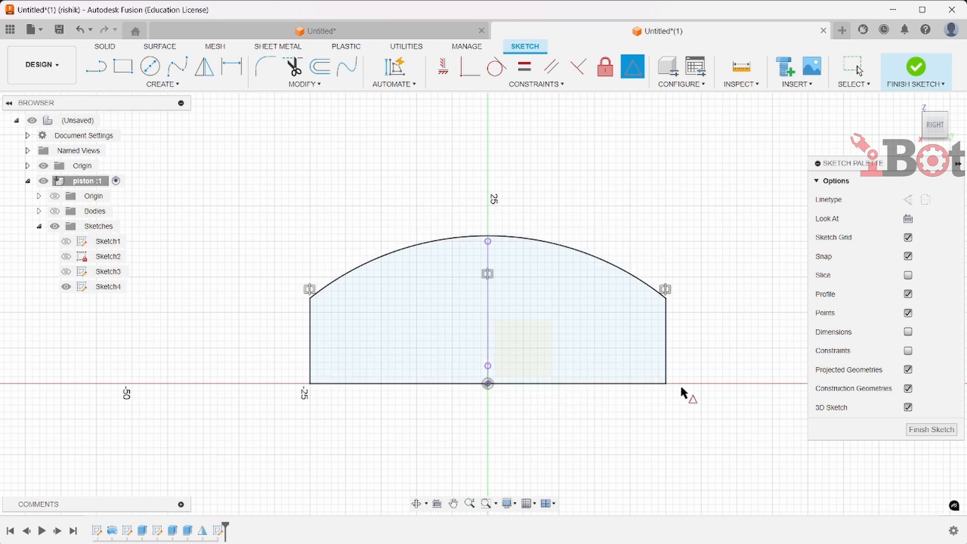
Add a driven radius dimension to the arc
key("d")
left_click(425, 243)
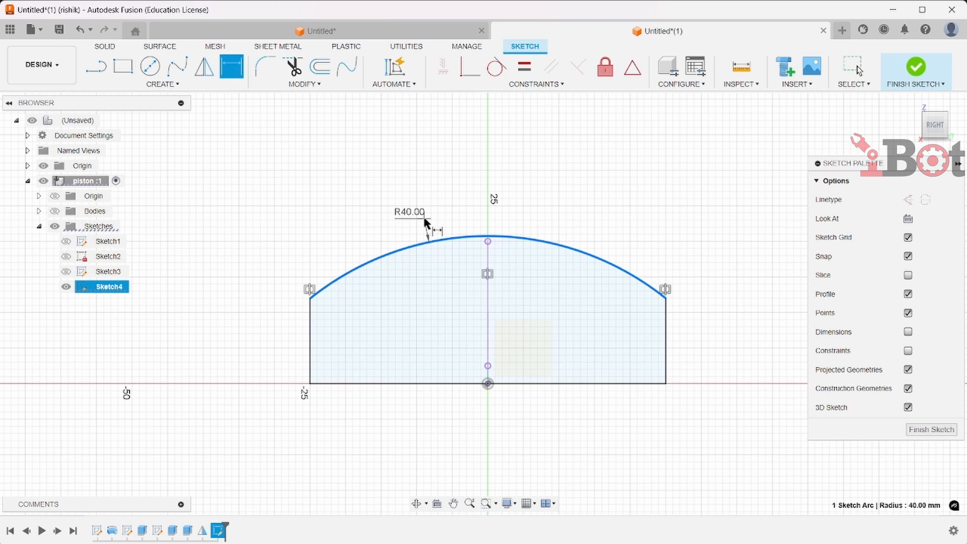
left_click(417, 187)
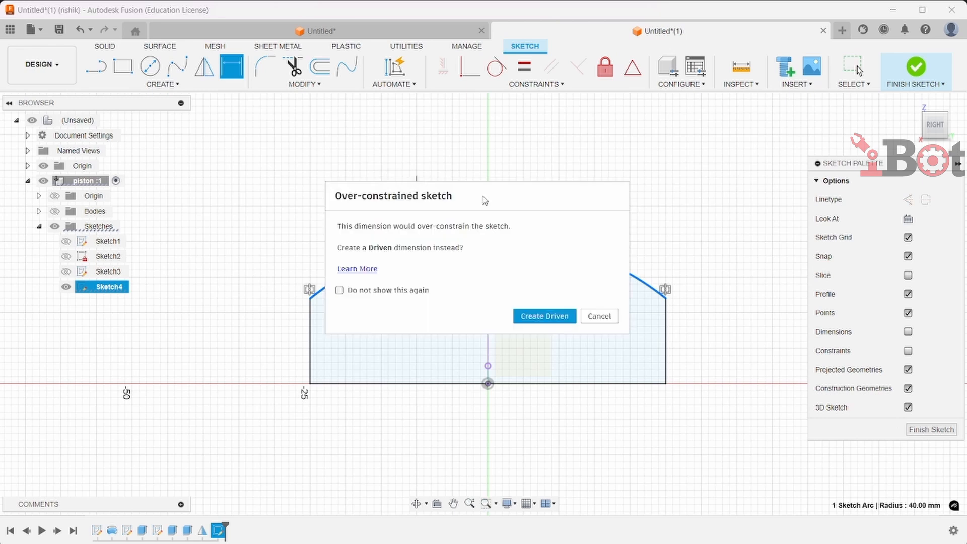
left_click(545, 317)
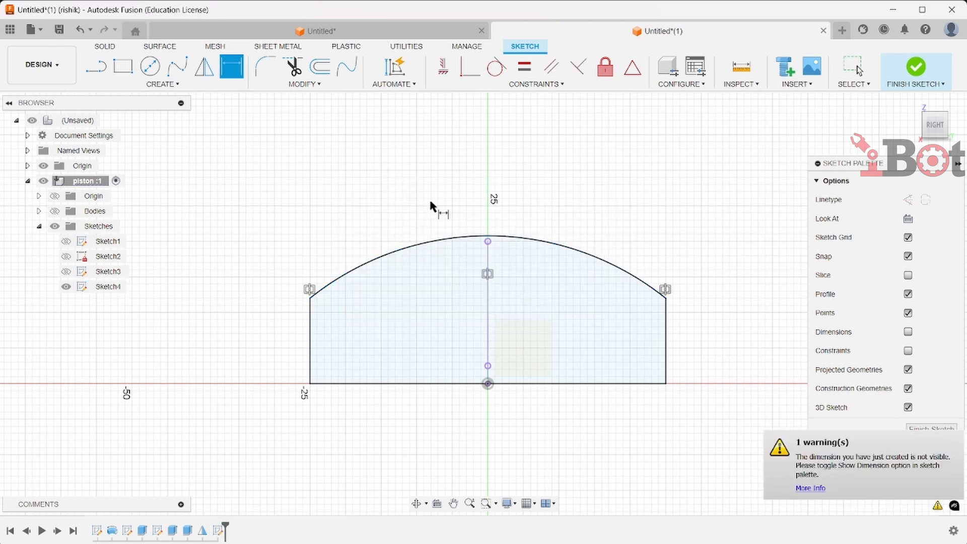
Fillet both corners where the arc meets the vertical lines with a 10 mm radius
left_click(268, 67)
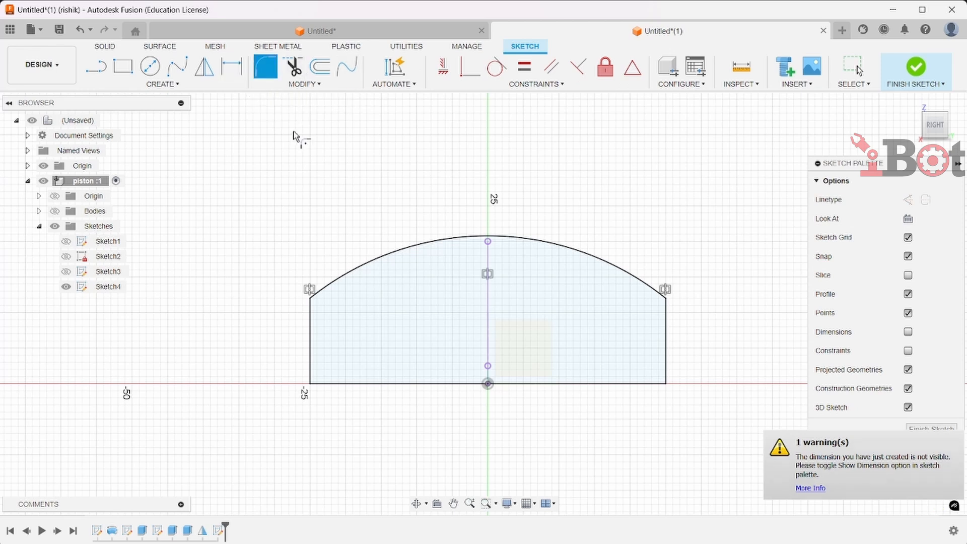
left_click(326, 296)
left_click(644, 280)
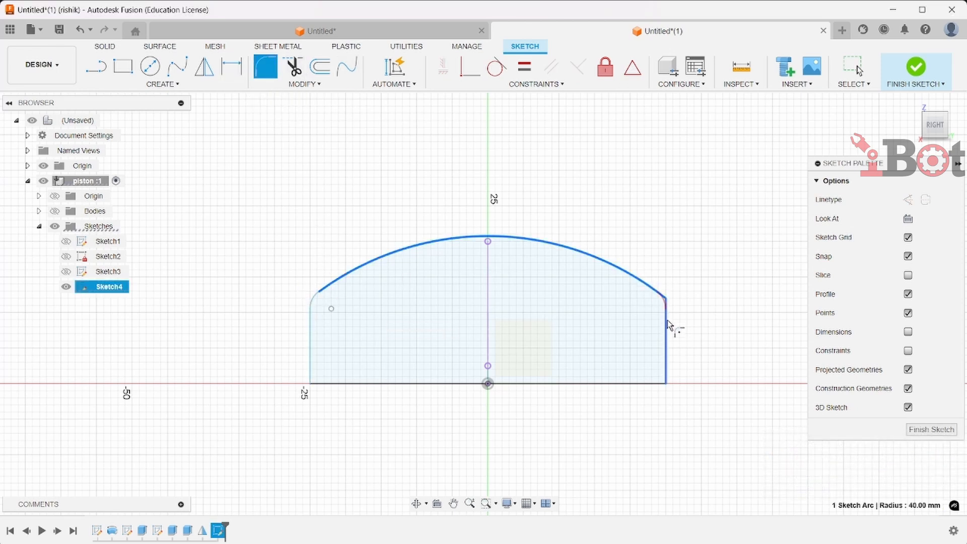
left_click(666, 307)
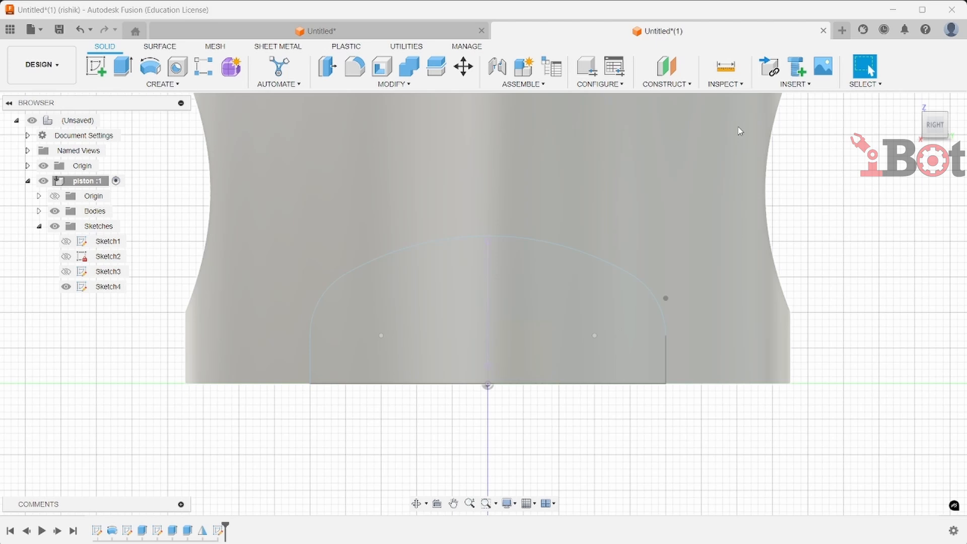
Extrude the sketch profile symmetrically 42.50 mm as a cut through the piston skirt
scroll(744, 156, "down", 2)
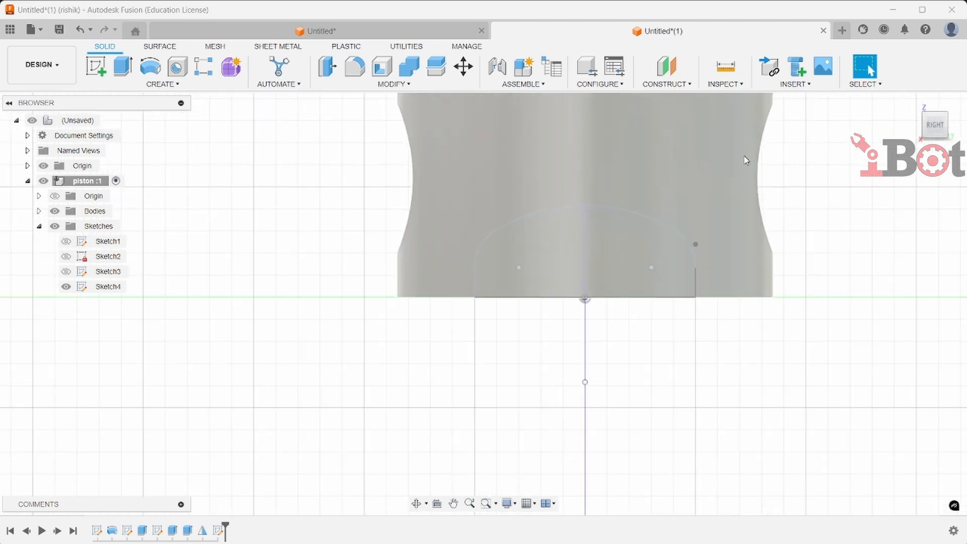
left_click(114, 68)
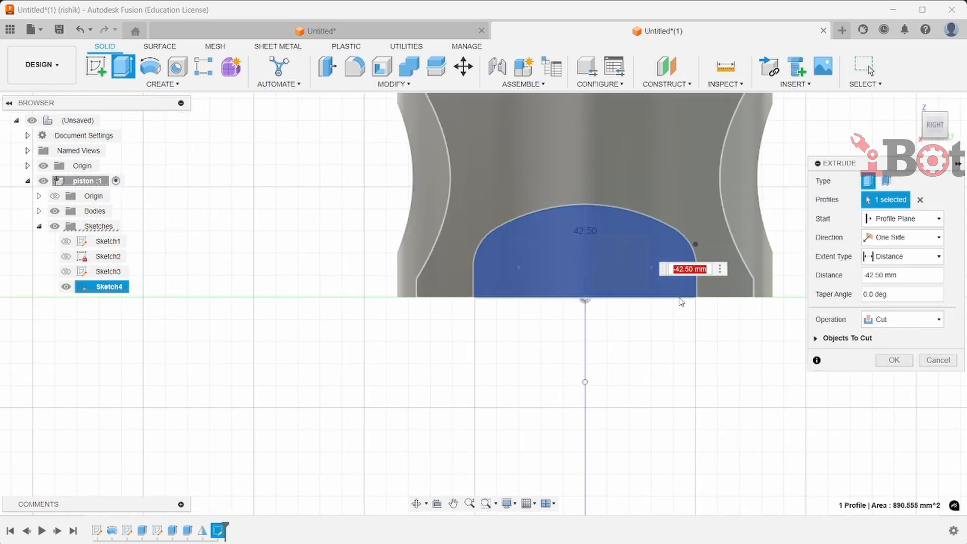
middle_click_drag(585, 418, 626, 426, "shift")
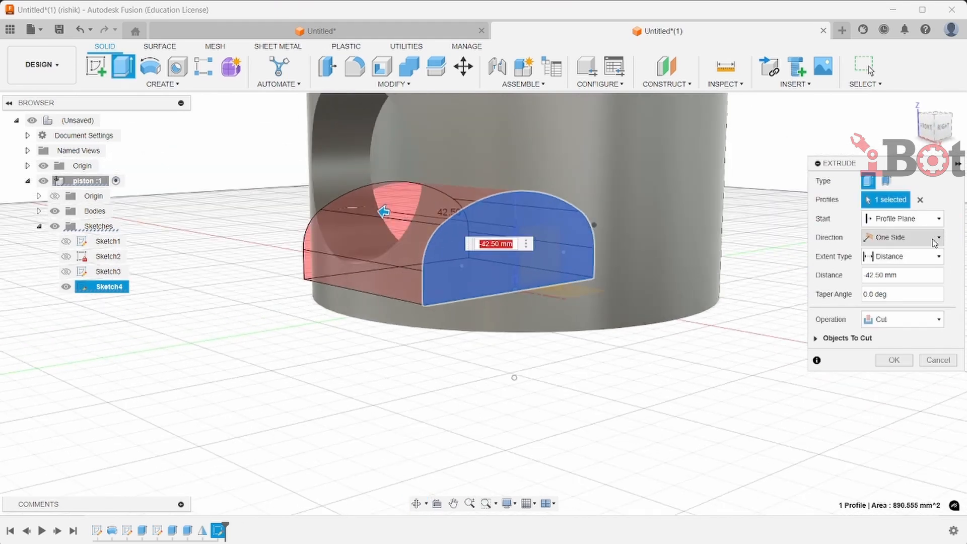
left_click(935, 239)
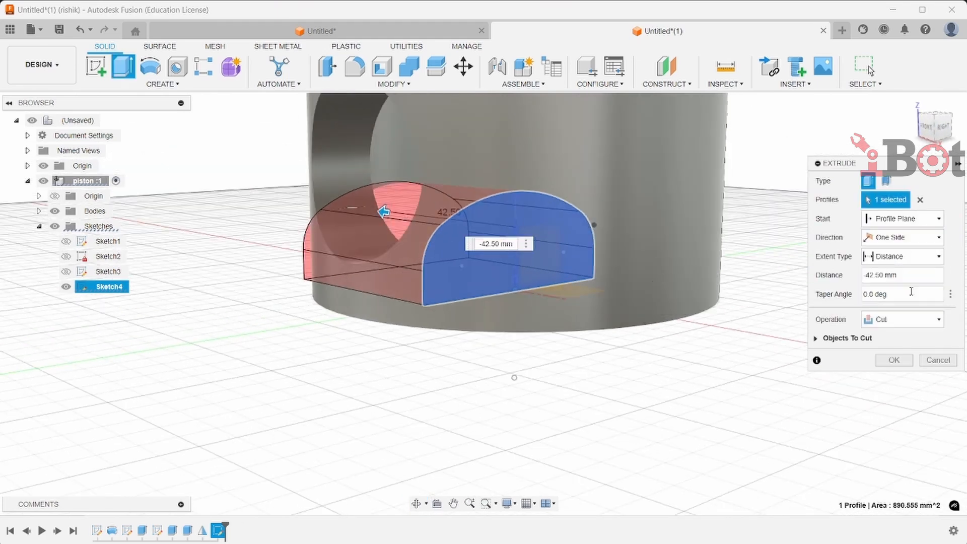
left_click(934, 237)
left_click(890, 279)
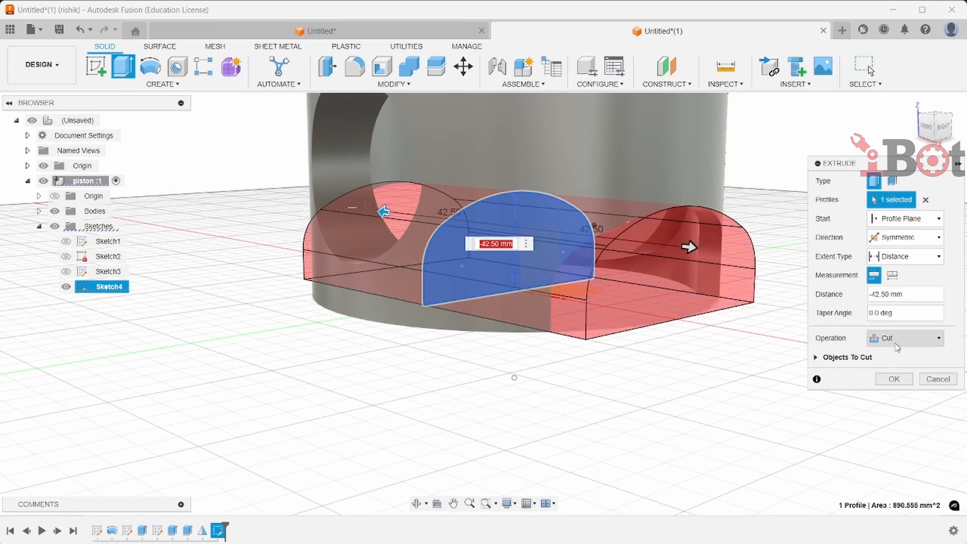
left_click(894, 379)
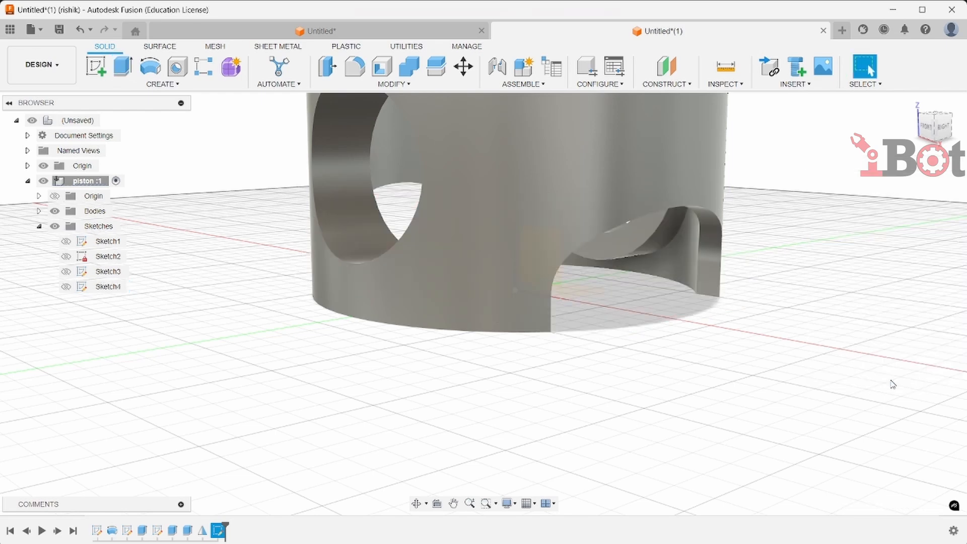
Switch to the other open design and hide its bodies and sketches
scroll(780, 380, "down", 5)
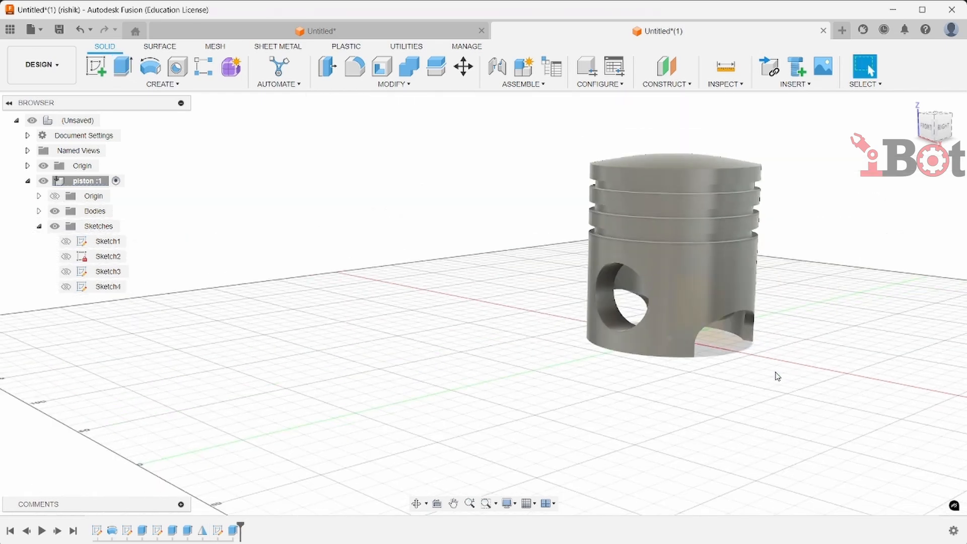
middle_click_drag(793, 376, 638, 401)
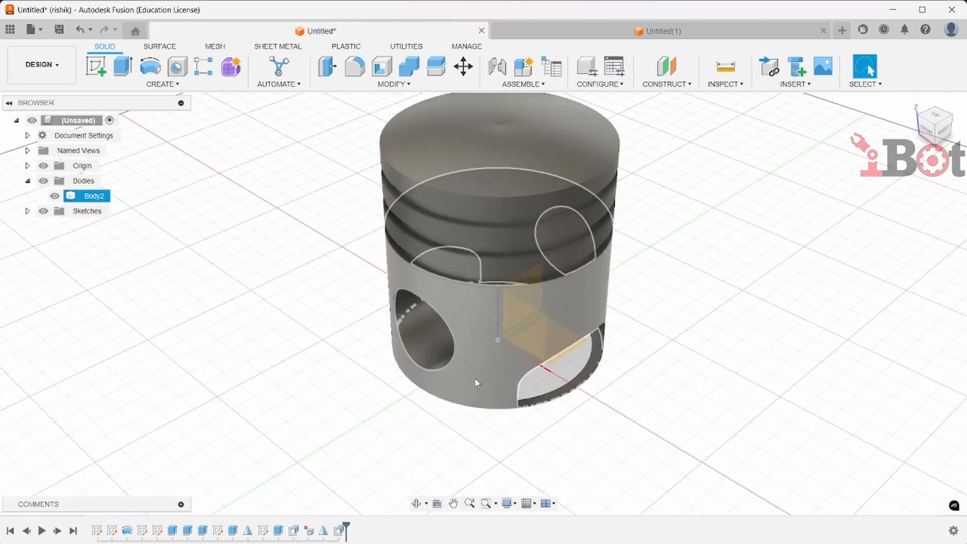
left_click(244, 287)
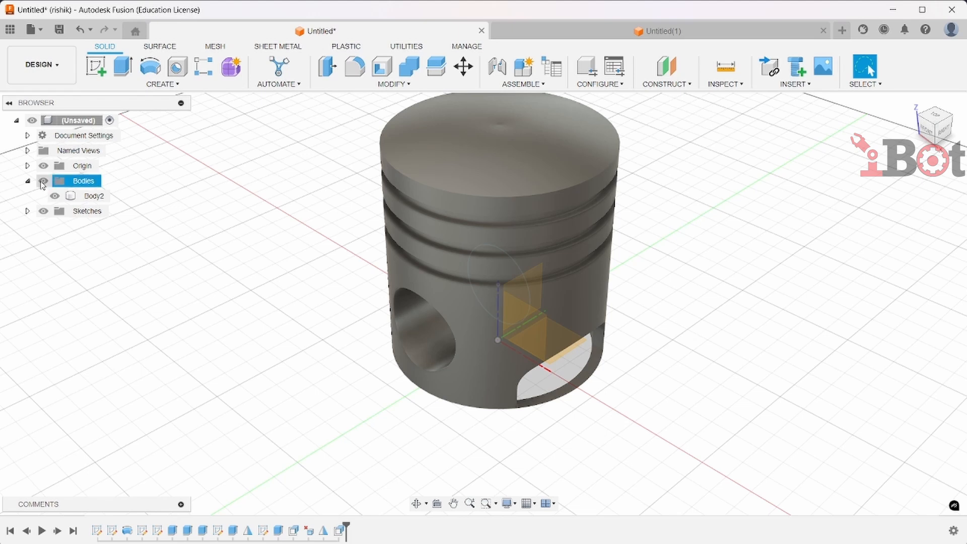
left_click(44, 181)
left_click(44, 211)
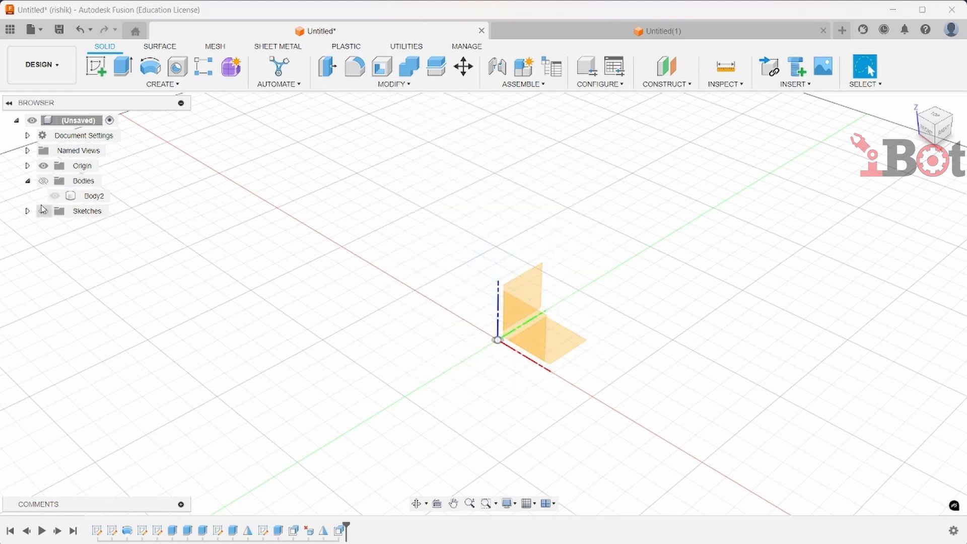
Create a new component named connecting rod under the root assembly
left_click(81, 120)
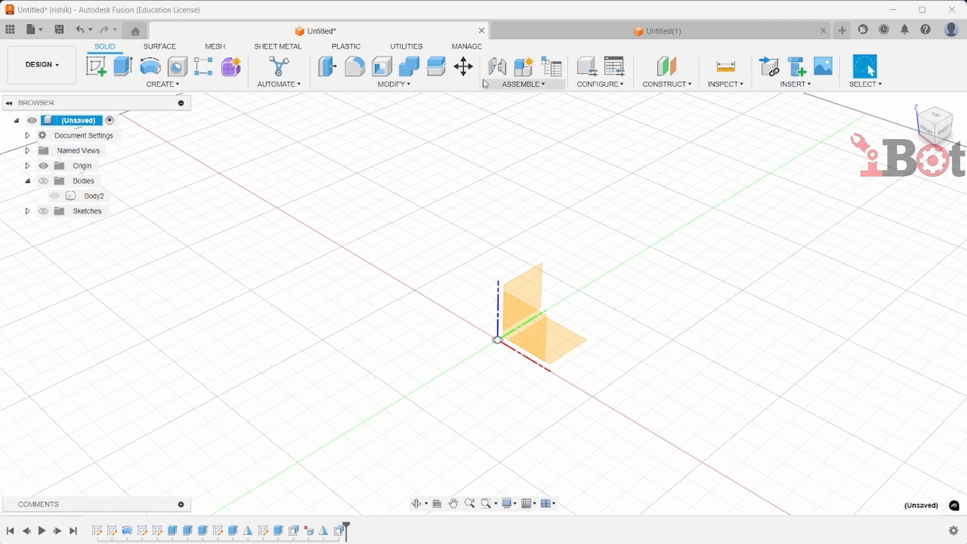
left_click(524, 66)
double_click(854, 224)
type("connectin")
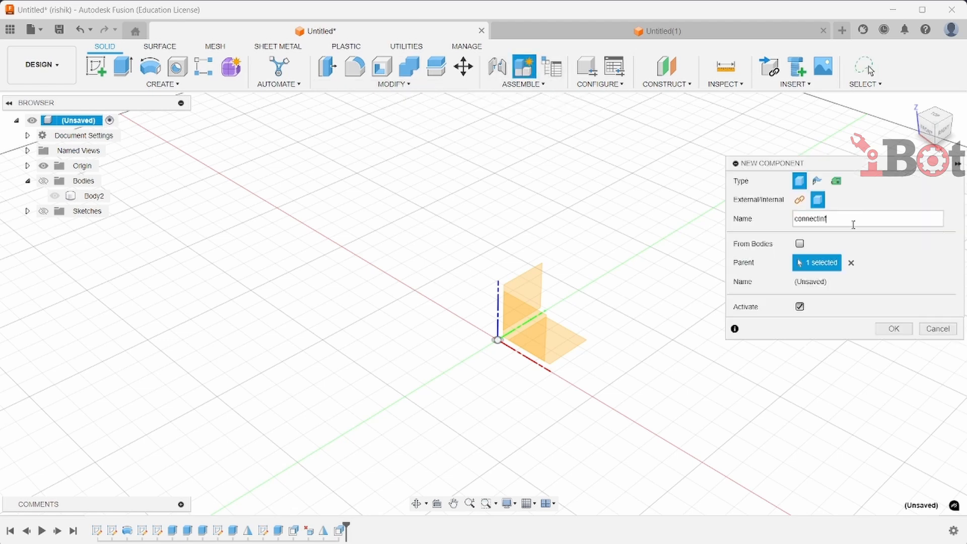
type("g rod")
key("Return")
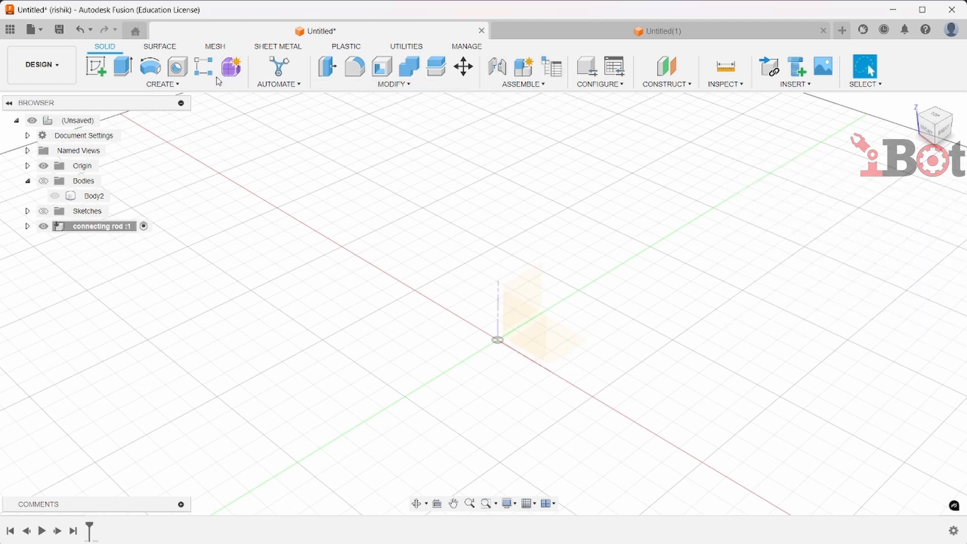
Start a new sketch on the front plane for the connecting rod
left_click(96, 66)
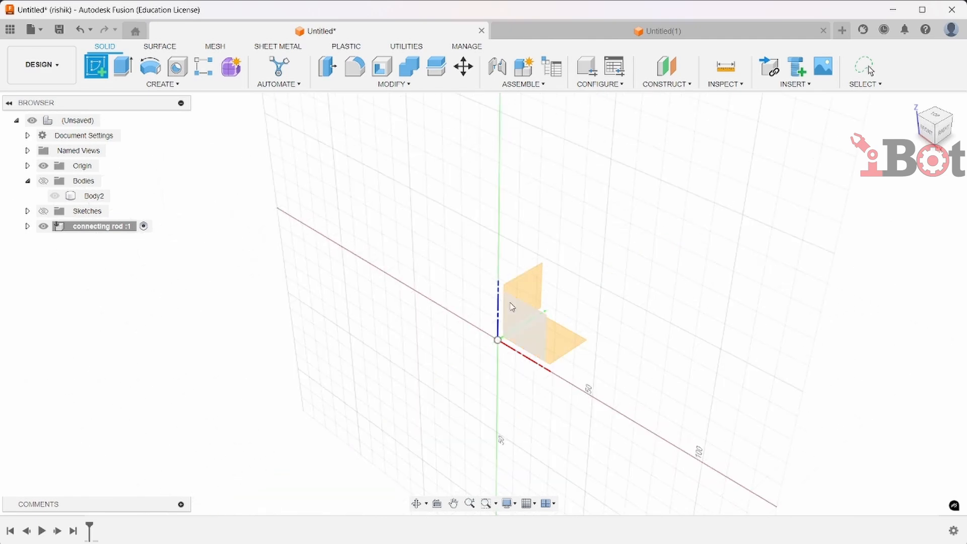
left_click(519, 320)
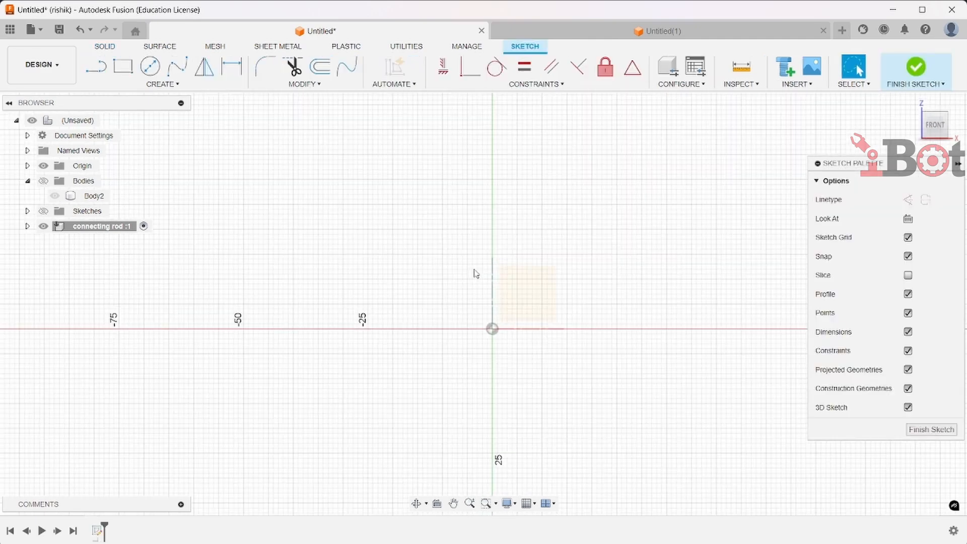
scroll(524, 192, "up", 2)
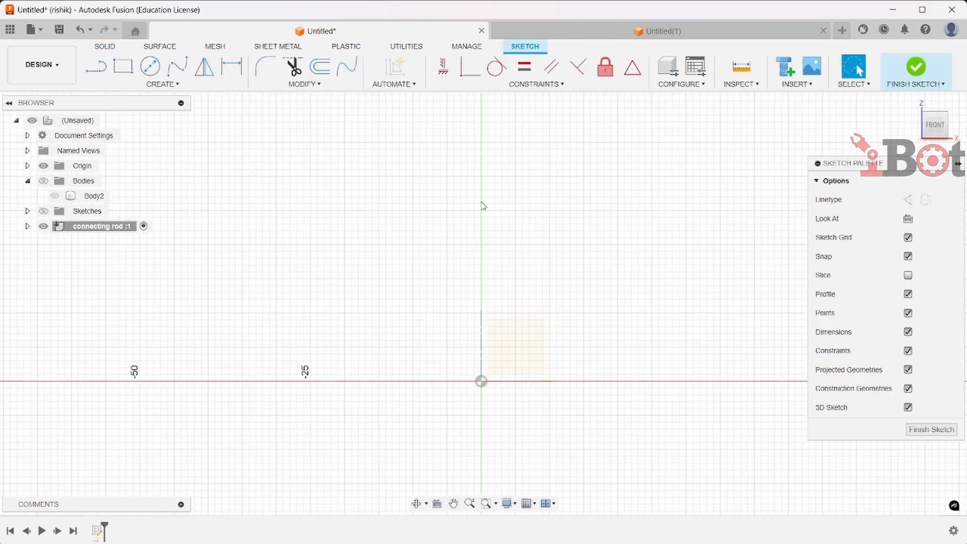
left_click(151, 66)
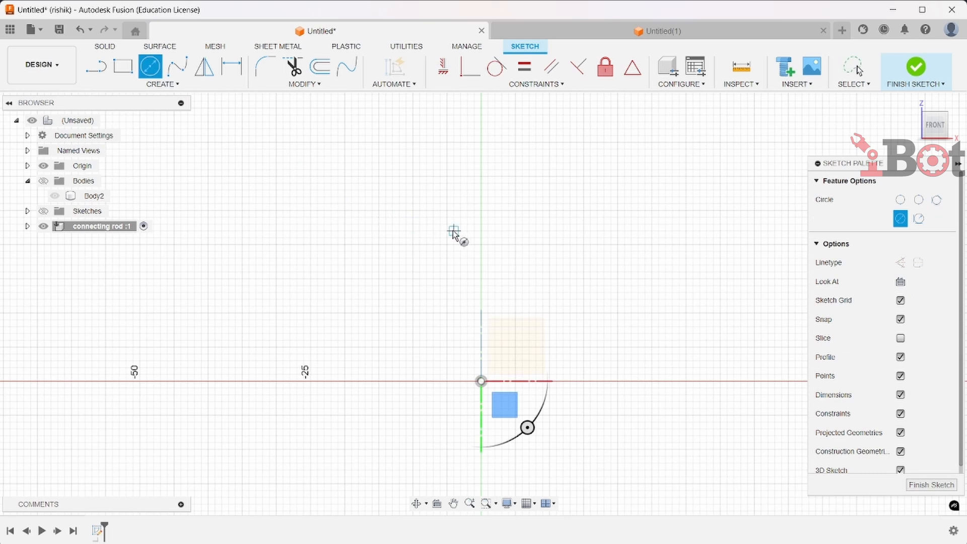
left_click(481, 265)
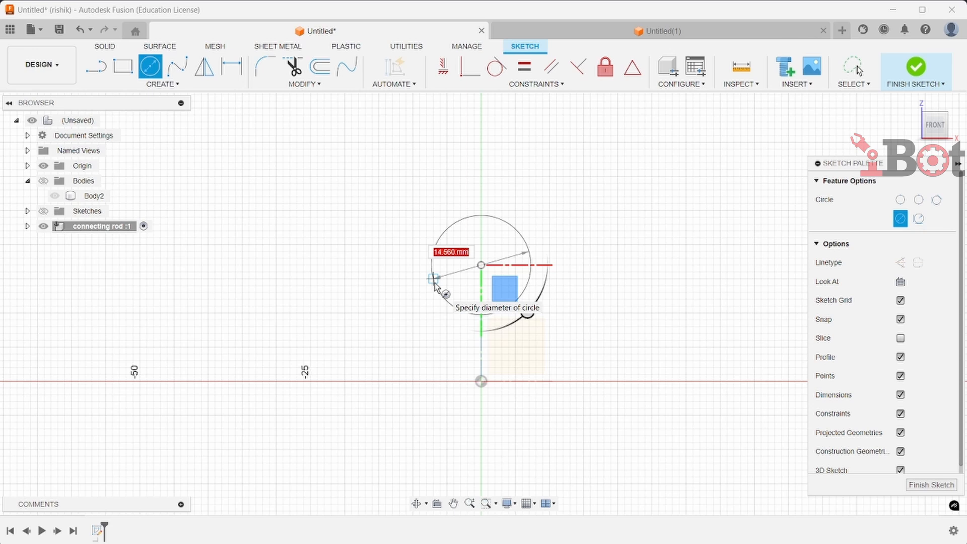
left_click(433, 279)
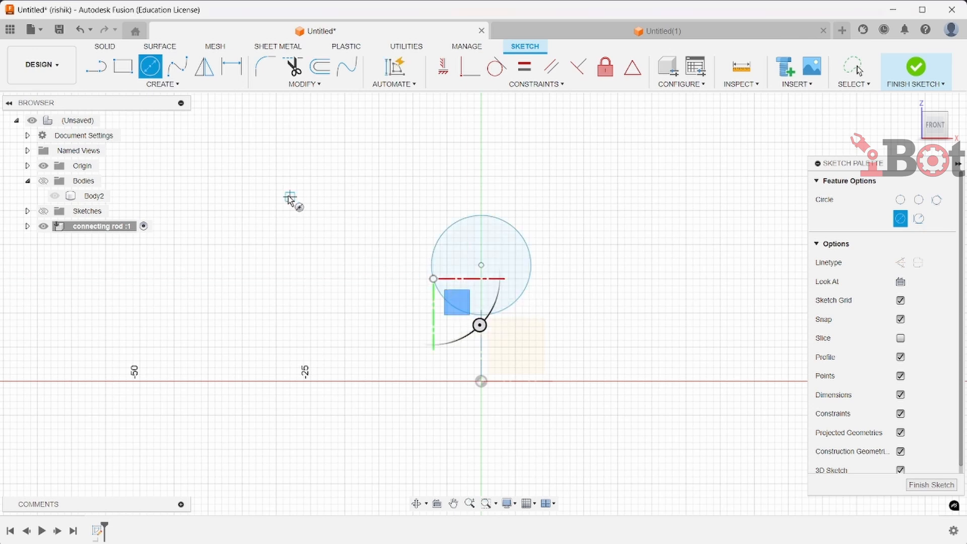
key("Escape")
key("ctrl+z")
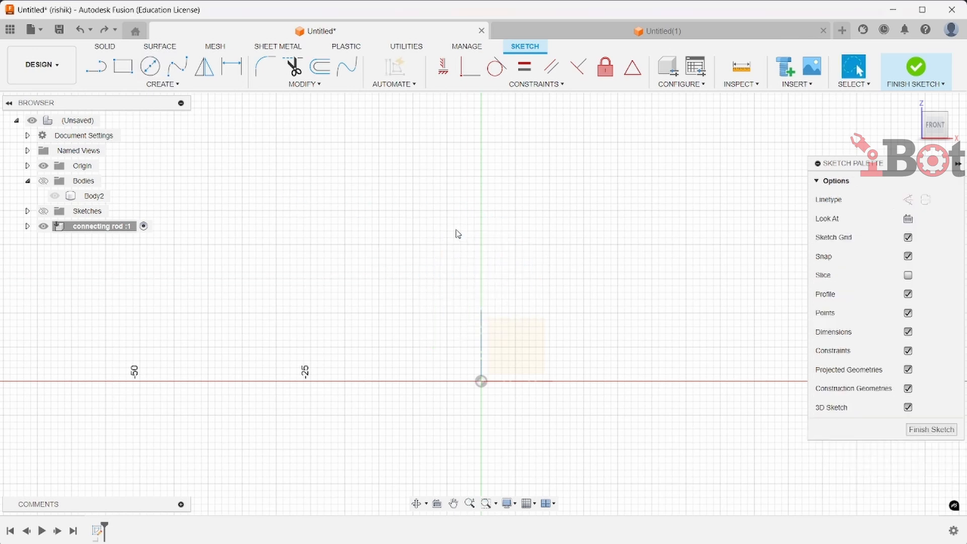
Draw a 33.80 mm diameter circle centered on the vertical axis above the origin
left_click(151, 67)
left_click(481, 258)
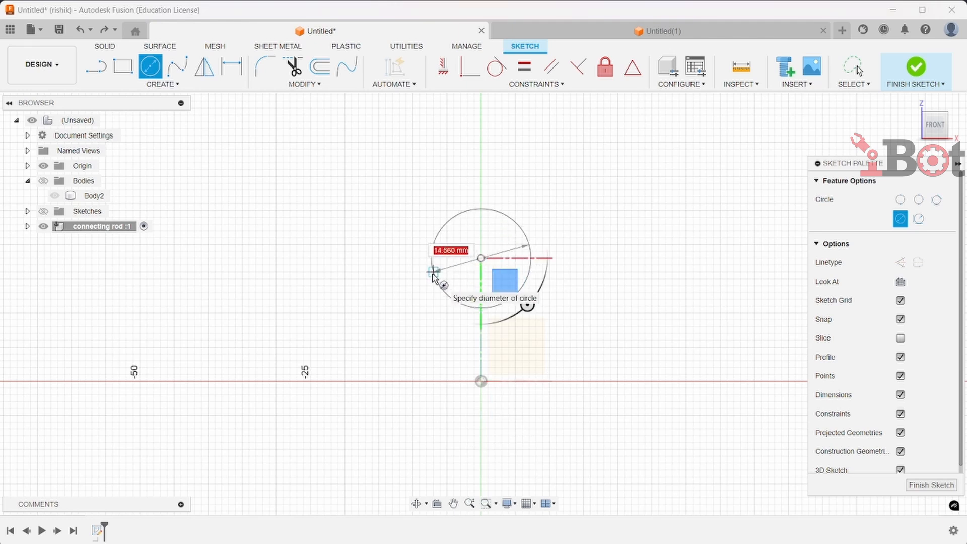
type("38")
key("Tab")
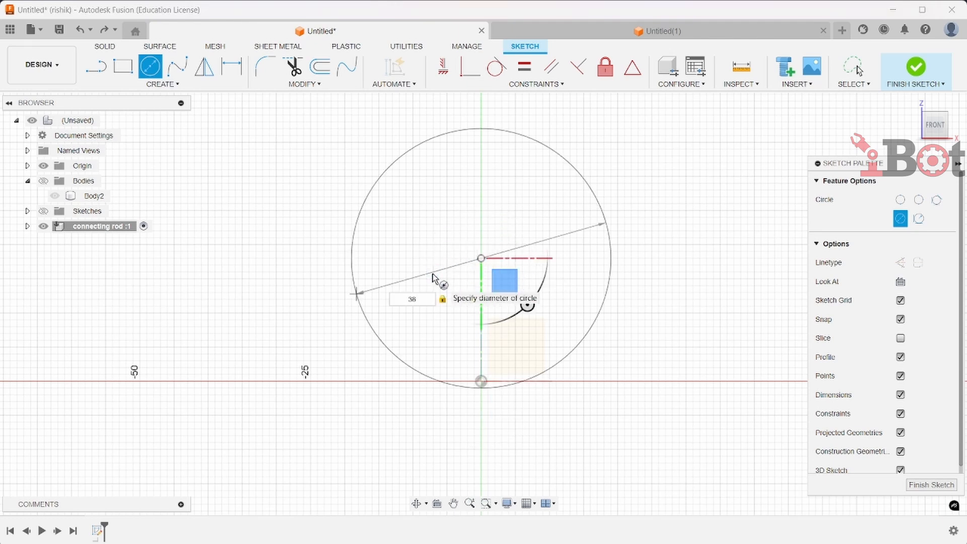
key("Tab")
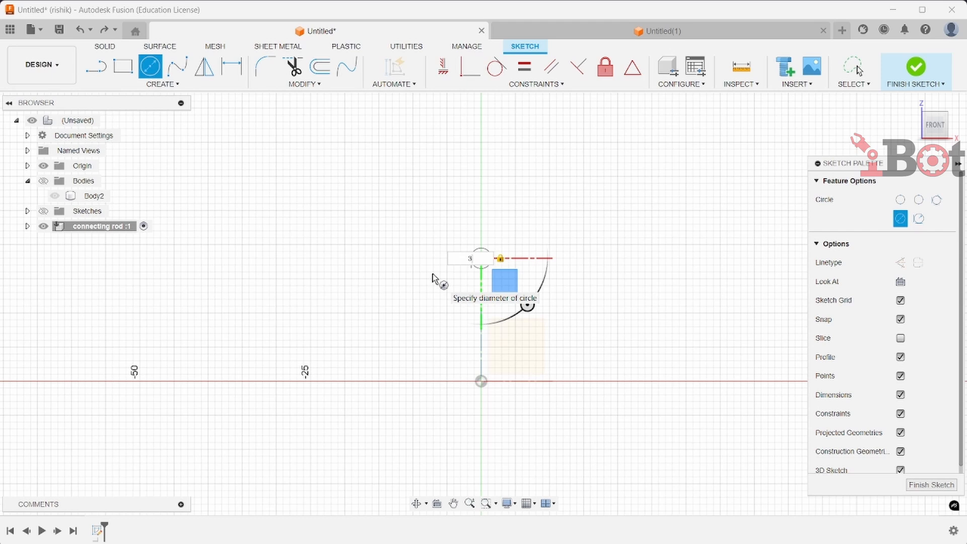
key("Tab")
type("33")
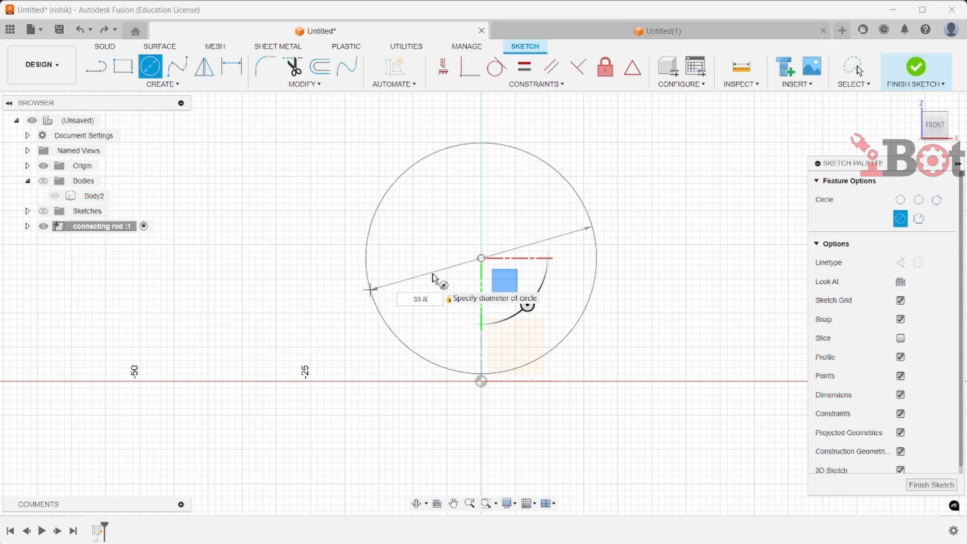
scroll(431, 297, "down", 1)
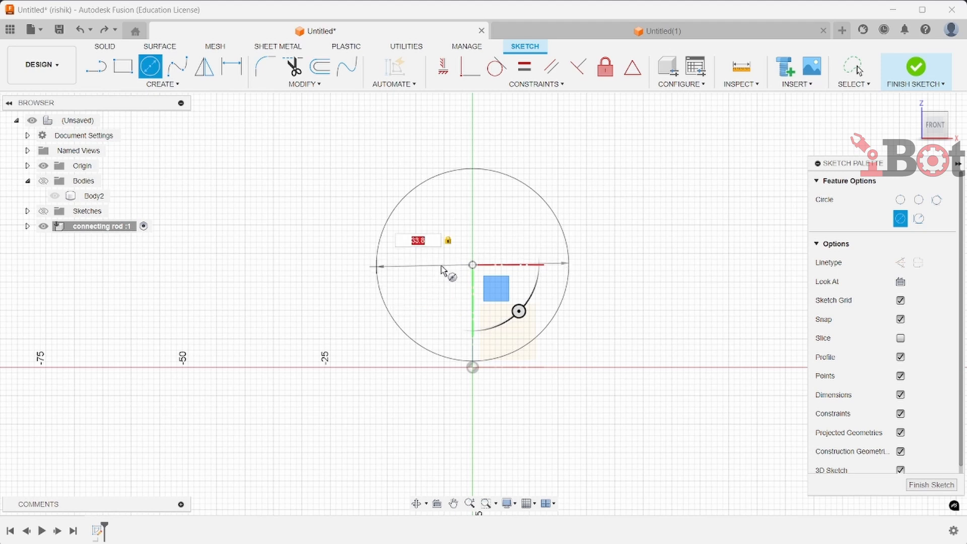
key("Return")
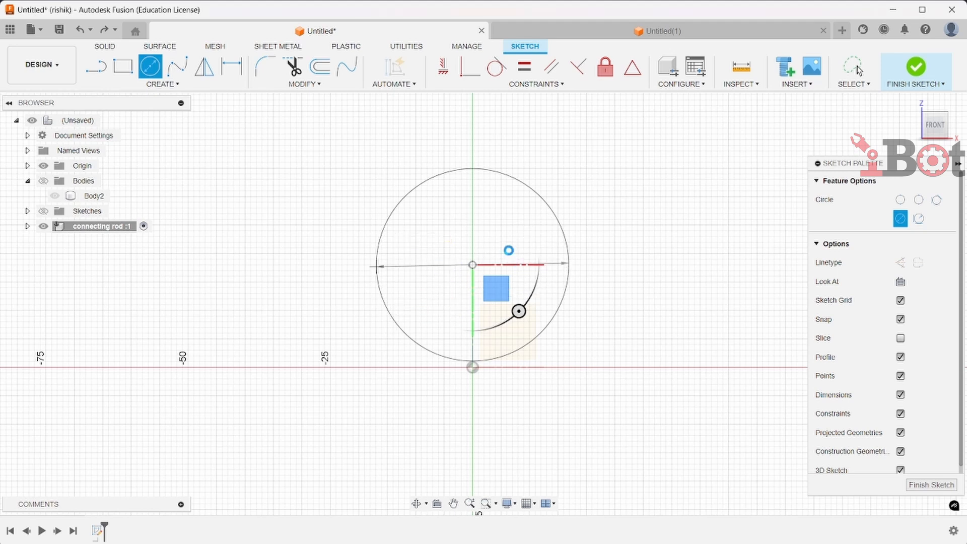
scroll(479, 247, "down", 1)
key("Escape")
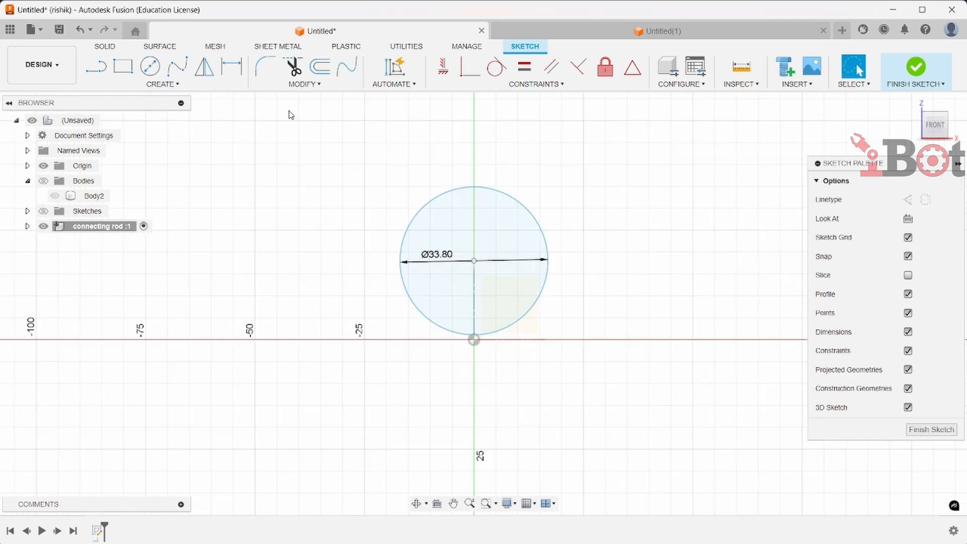
Draw a concentric 45 mm diameter circle around the same center
left_click(145, 67)
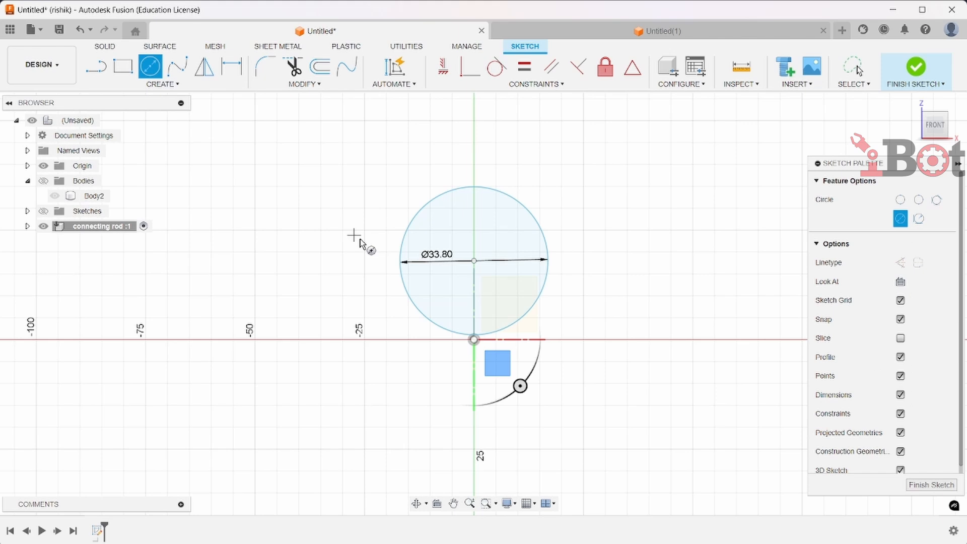
left_click(473, 261)
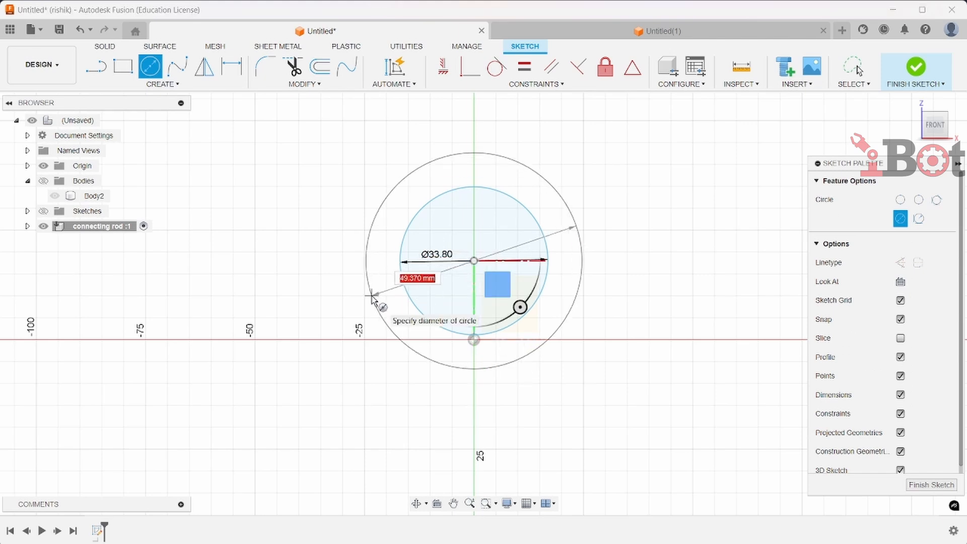
type("45")
key("Return")
key("Escape")
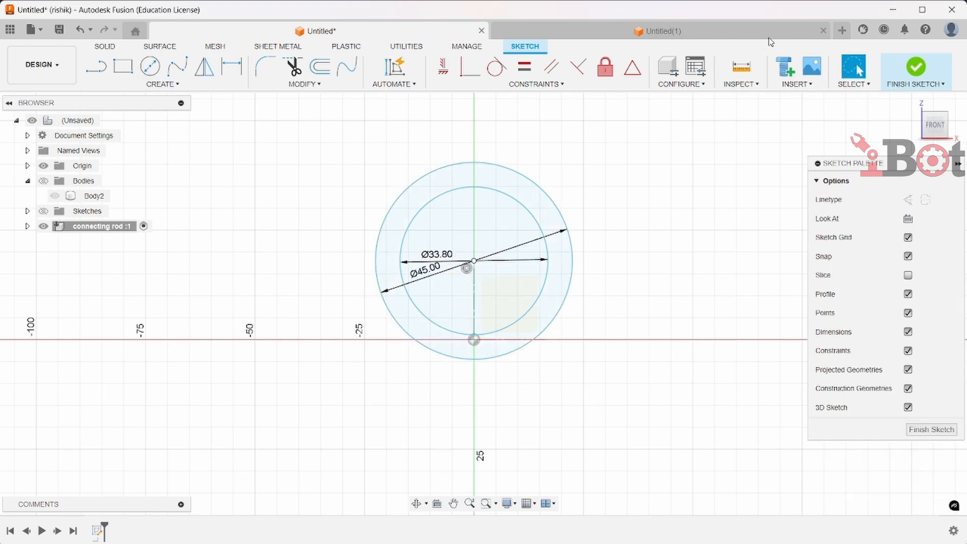
Dimension the distance from the origin to the circles' center as 27 mm
left_click(232, 66)
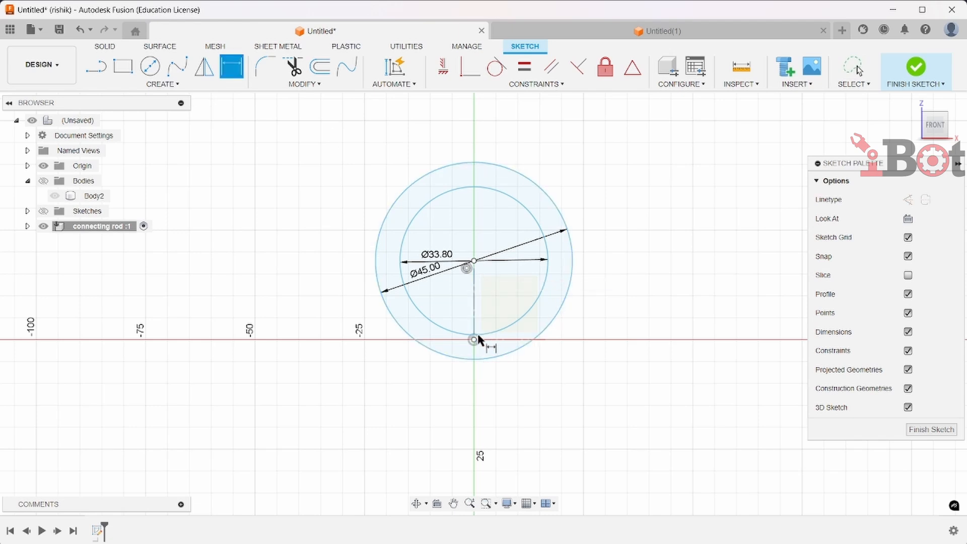
left_click(478, 358)
scroll(478, 345, "up", 2)
scroll(477, 344, "up", 3)
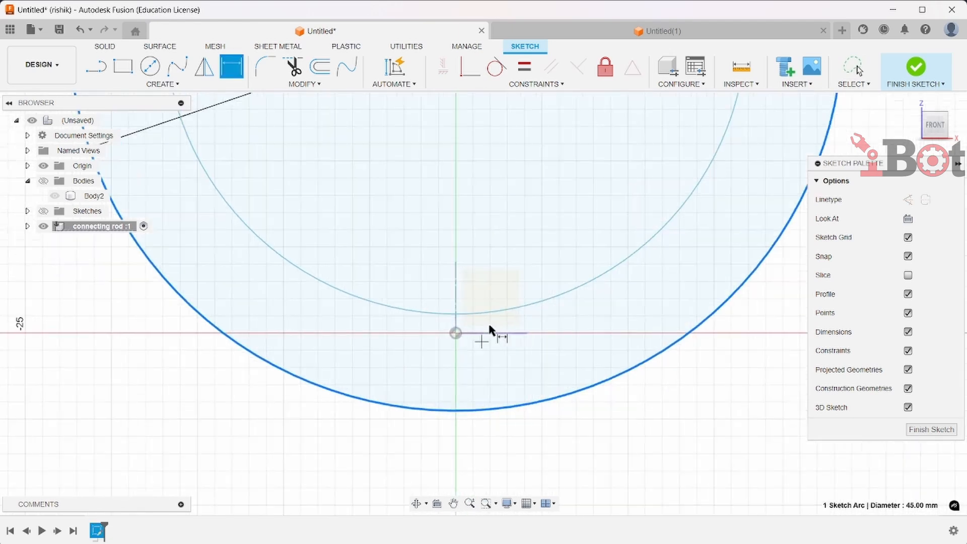
left_click(456, 334)
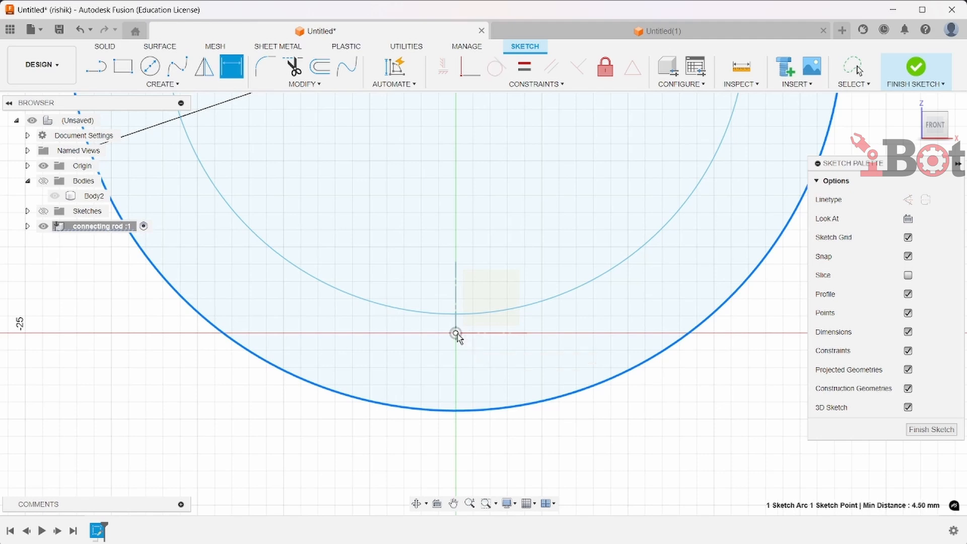
scroll(458, 332, "down", 3)
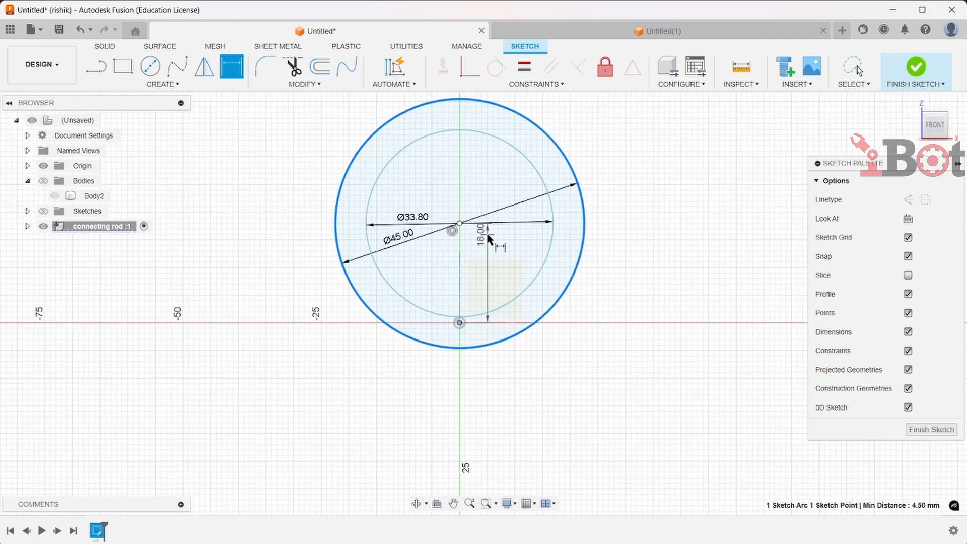
scroll(487, 232, "down", 1)
left_click(663, 267)
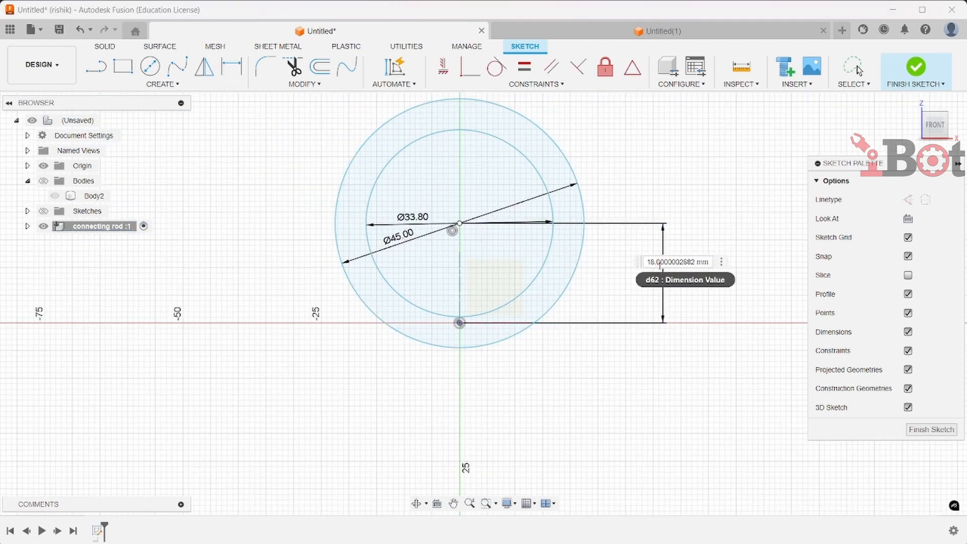
type("27")
key("Return")
scroll(638, 262, "down", 2)
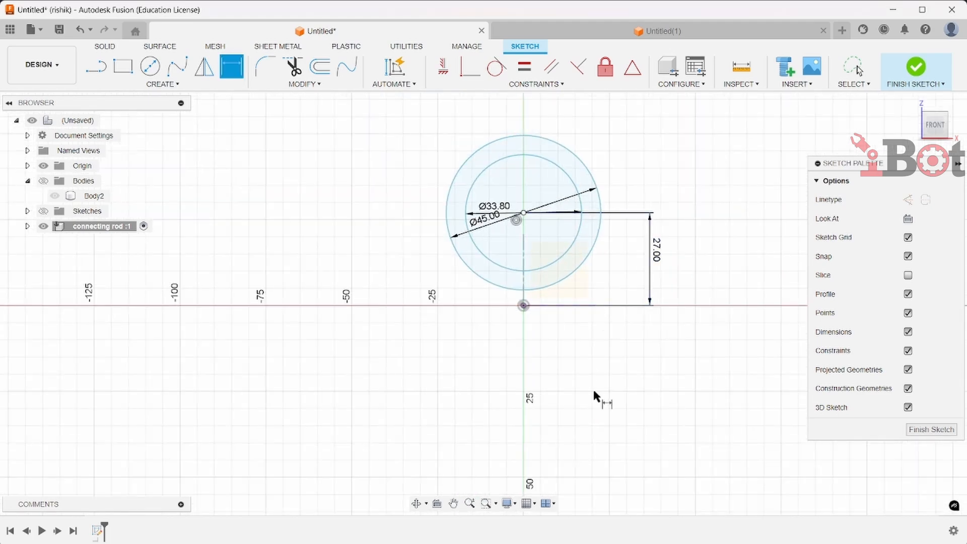
scroll(591, 386, "down", 1)
middle_click_drag(591, 385, 564, 270)
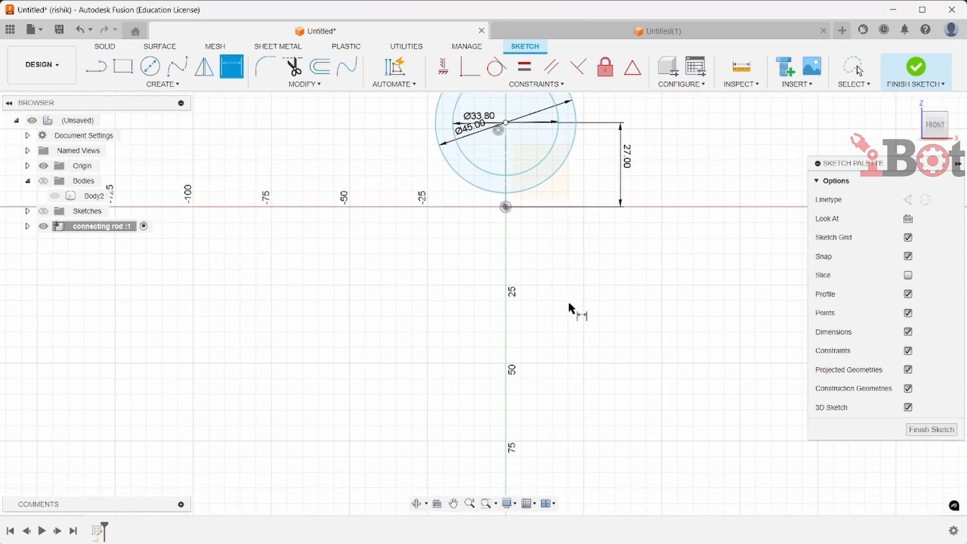
scroll(570, 304, "down", 1)
middle_click_drag(579, 363, 542, 261)
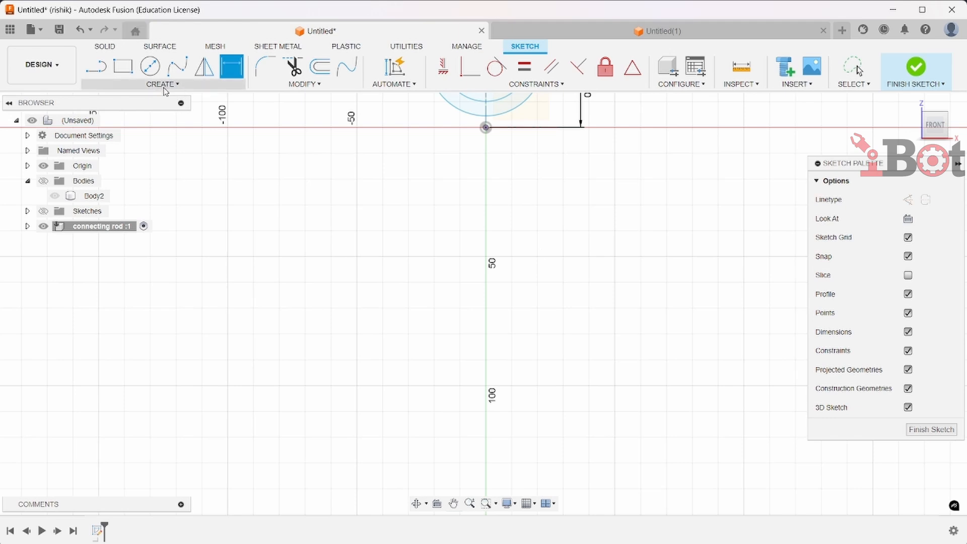
left_click(149, 66)
scroll(358, 382, "down", 1)
middle_click_drag(445, 416, 436, 317)
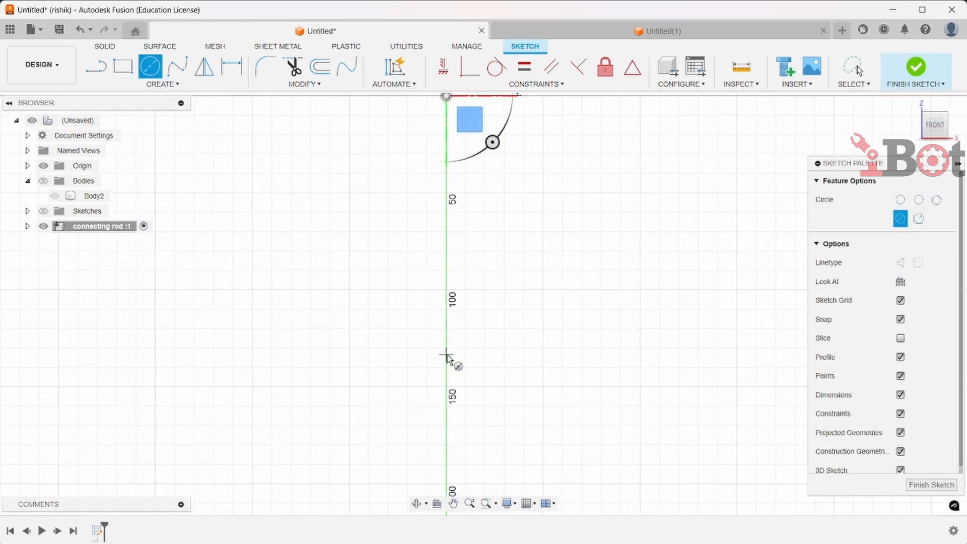
left_click(446, 368)
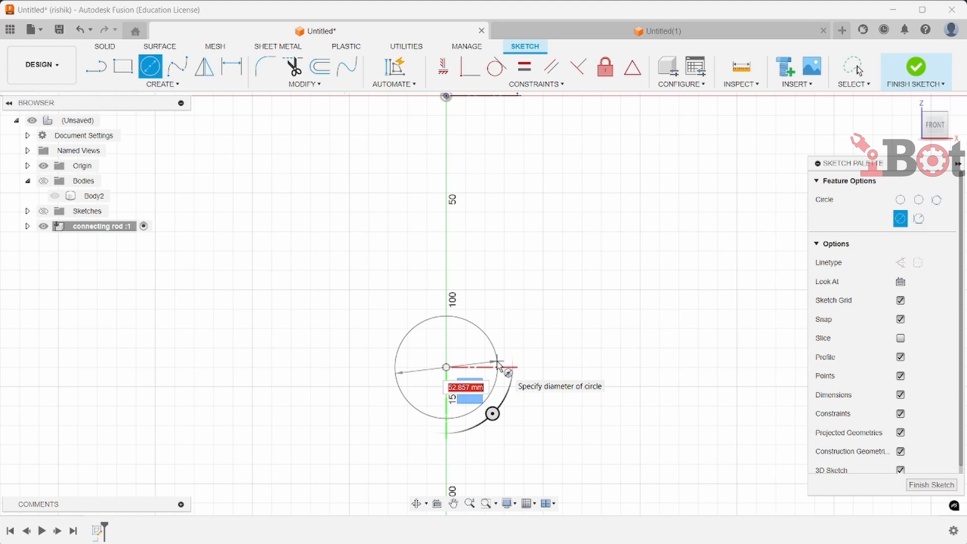
type("5")
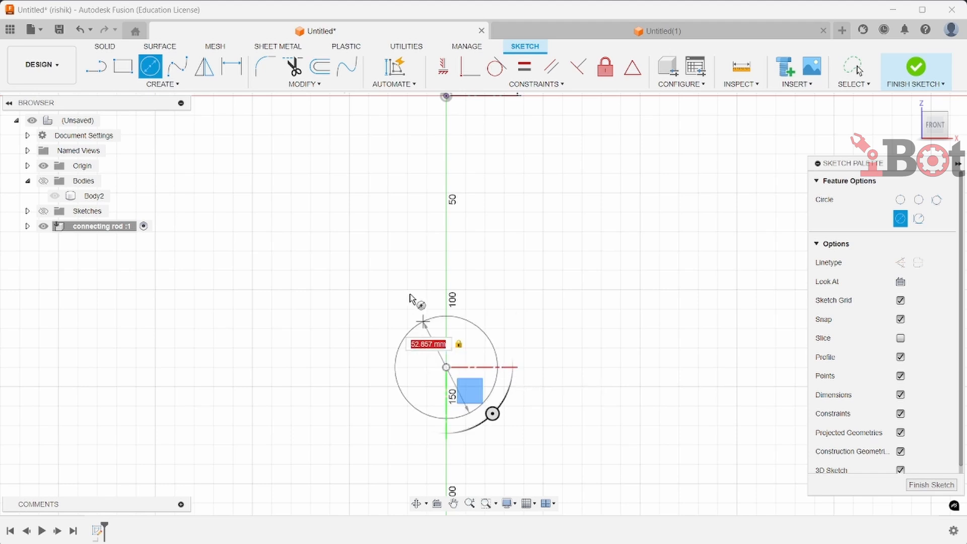
key("Escape")
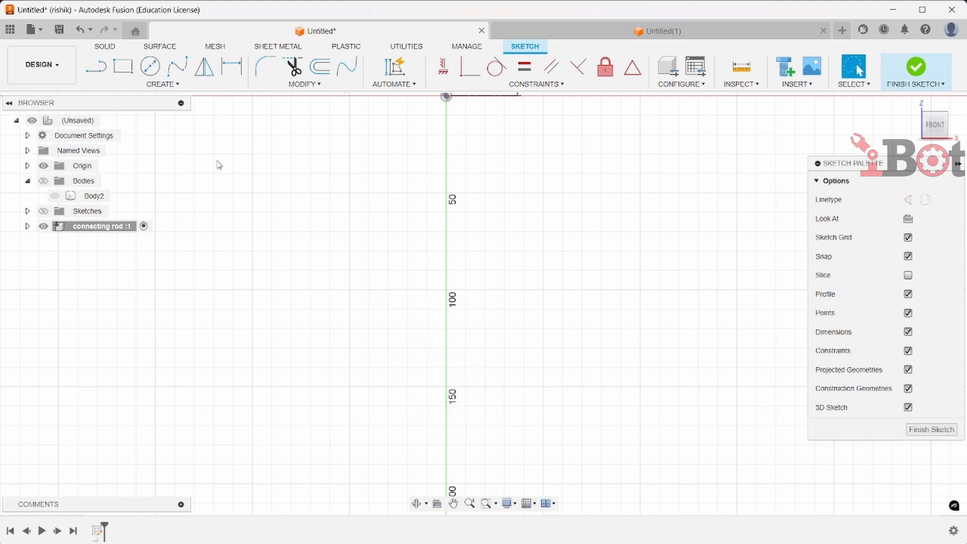
Draw a 72 mm diameter circle centered on the vertical axis about 150 mm below the origin
left_click(150, 65)
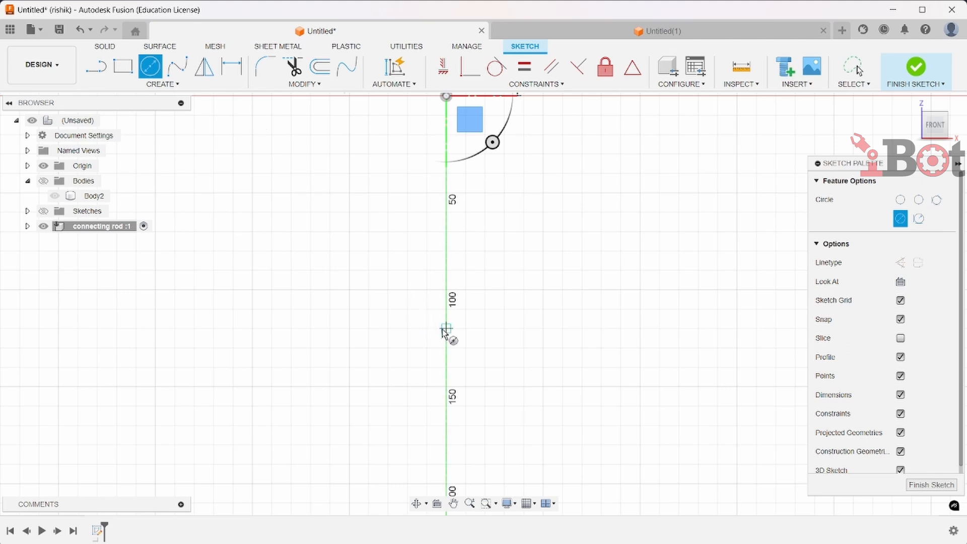
scroll(446, 330, "down", 3)
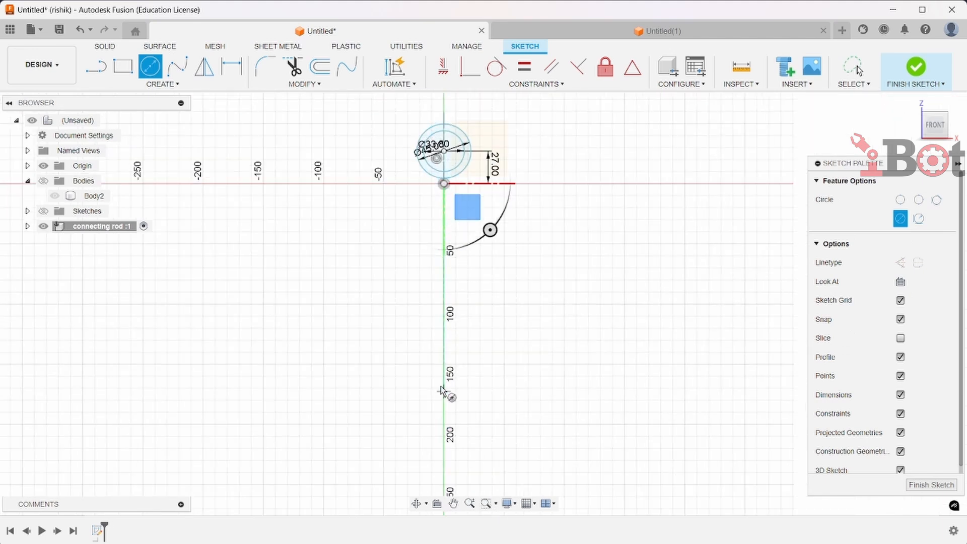
scroll(444, 387, "up", 2)
left_click(447, 366)
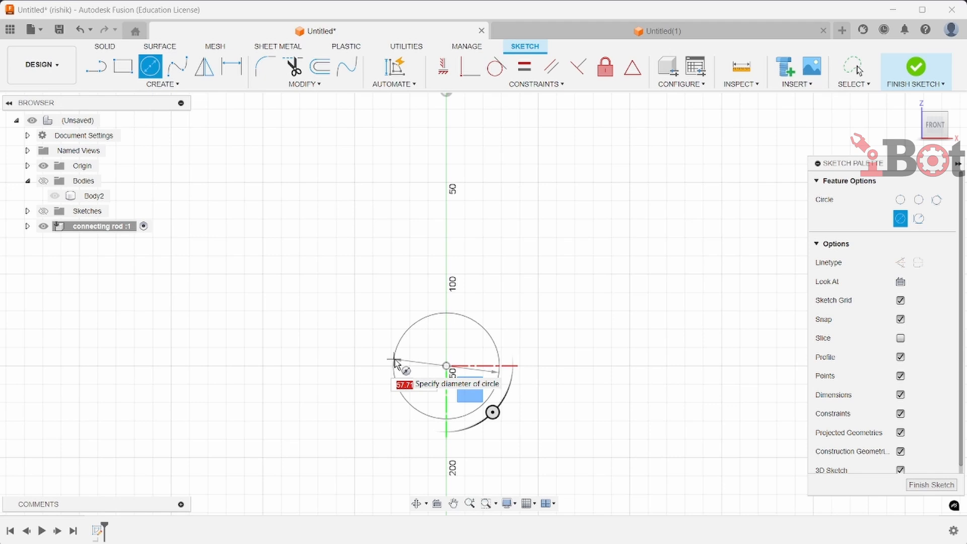
type("72")
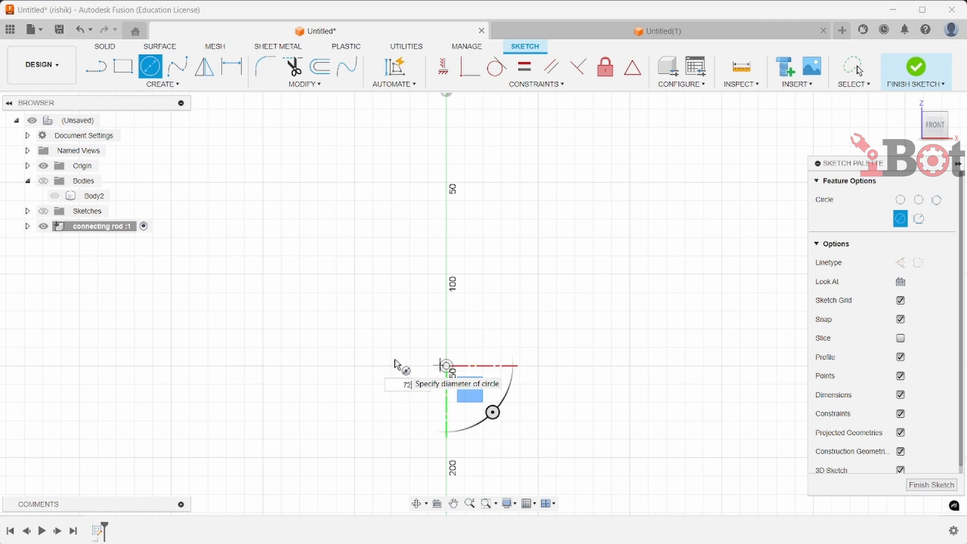
key("Return")
scroll(705, 312, "down", 3)
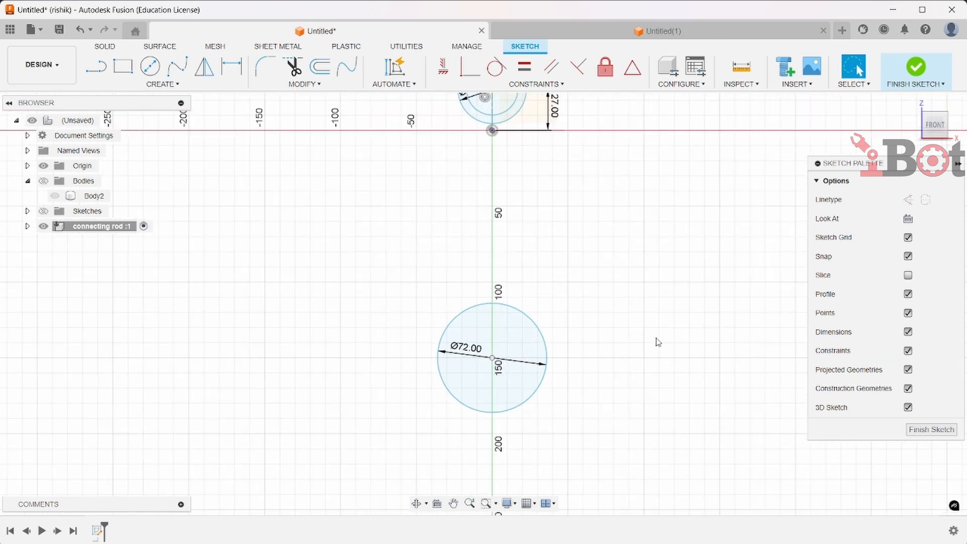
middle_click_drag(633, 318, 600, 344)
scroll(599, 343, "up", 1)
scroll(599, 145, "down", 2)
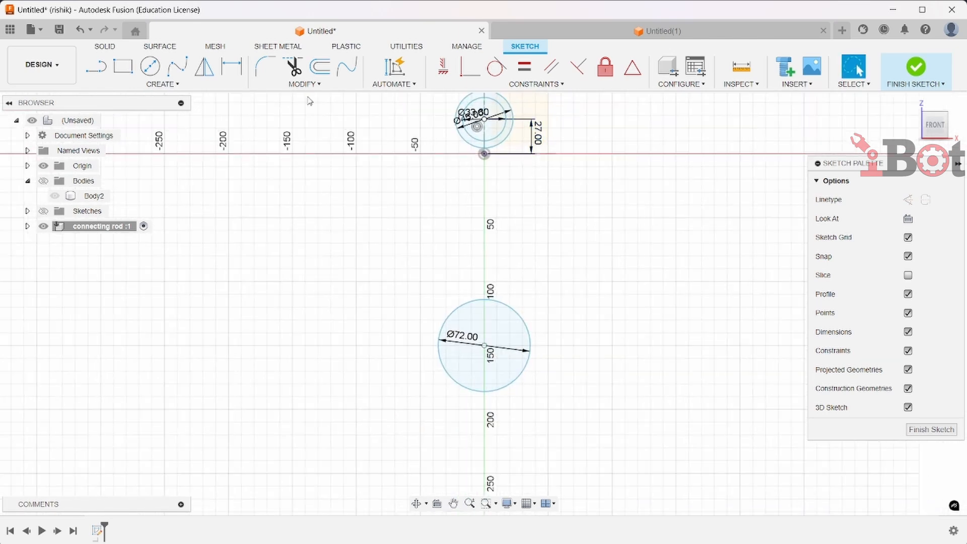
Dimension the distance between the small-end and big-end circle centers as 200 mm
left_click(232, 66)
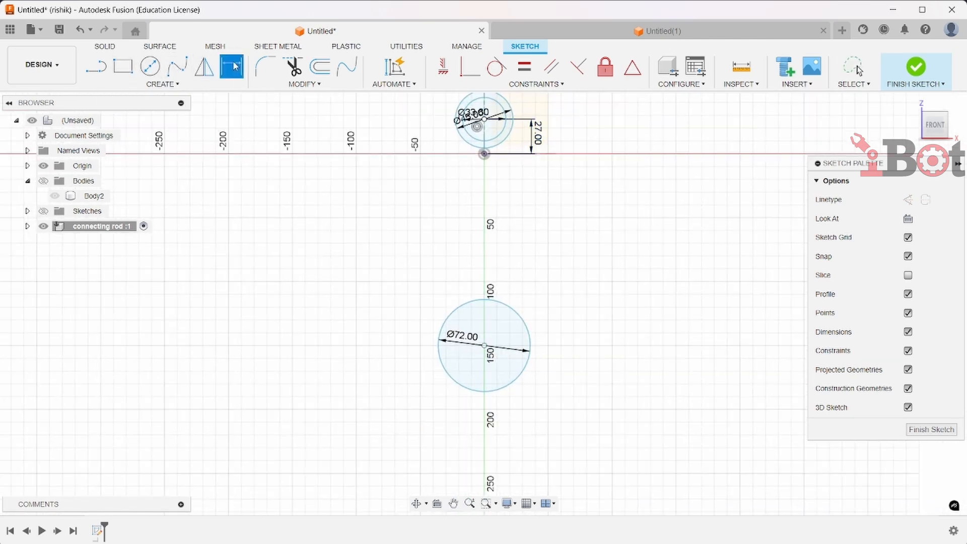
scroll(583, 267, "up", 3)
scroll(462, 240, "down", 3)
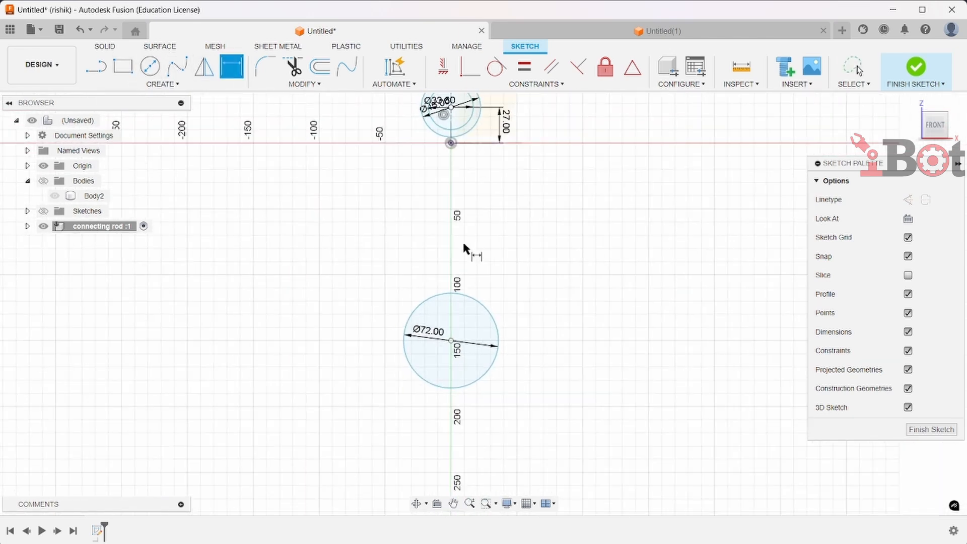
left_click(453, 107)
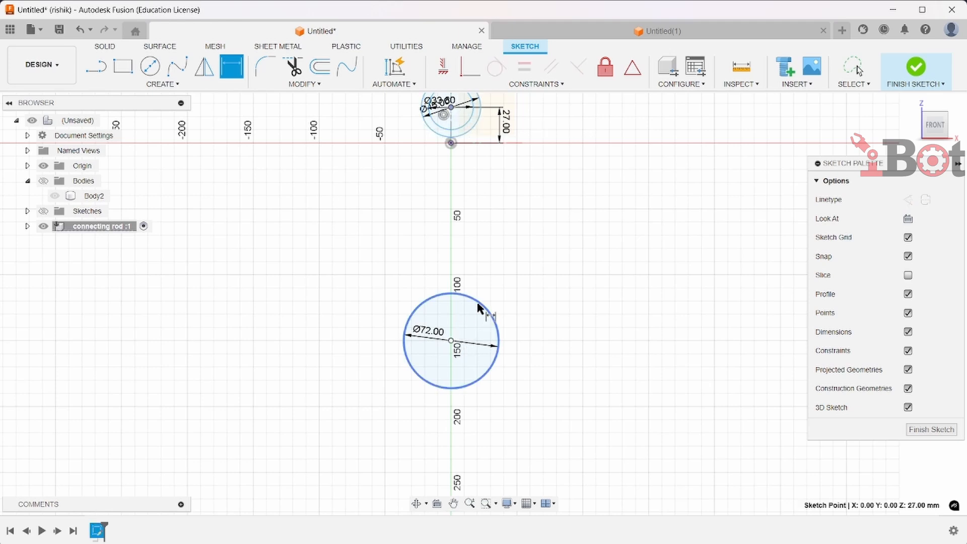
left_click(451, 340)
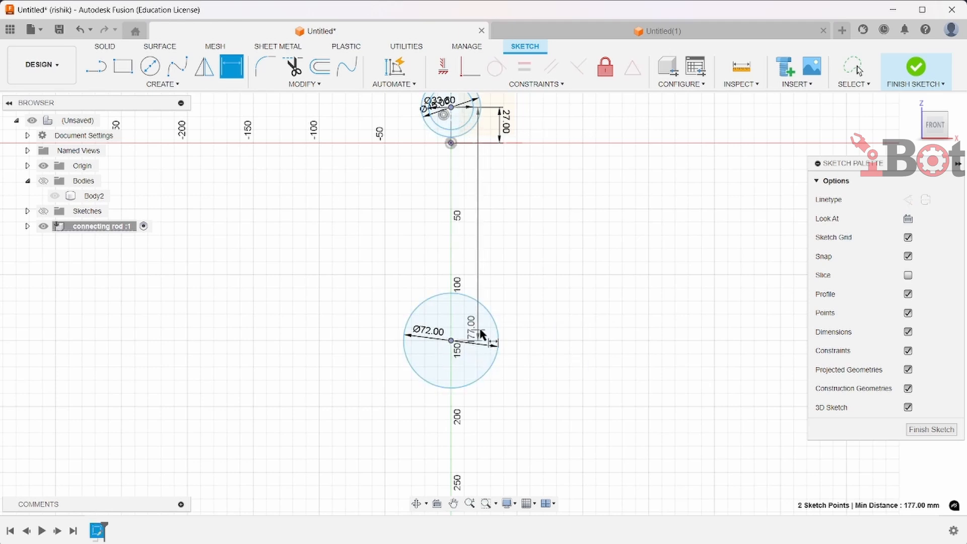
left_click(609, 328)
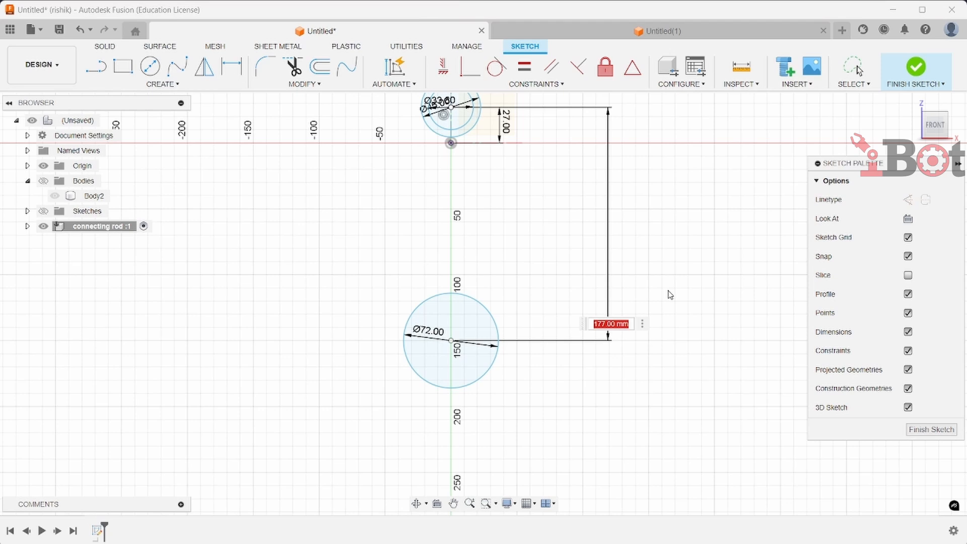
type("200")
key("Return")
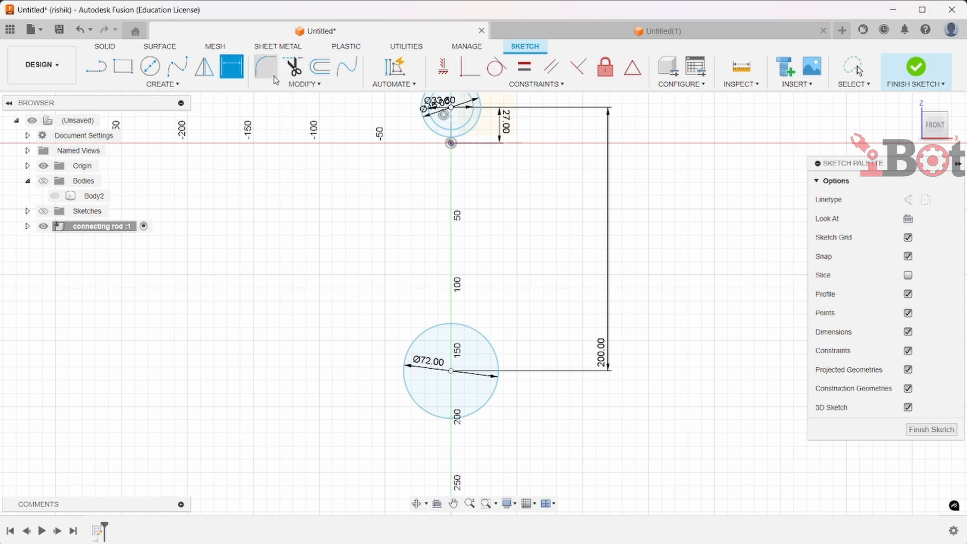
Draw a horizontal line from the big-end circle's center to its right edge
key("l")
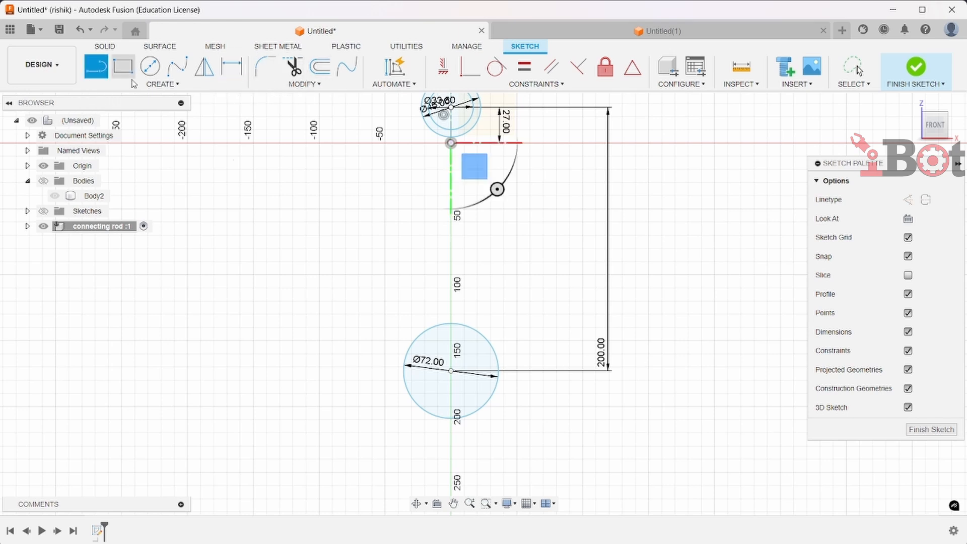
scroll(425, 323, "up", 5)
middle_click_drag(493, 403, 477, 321)
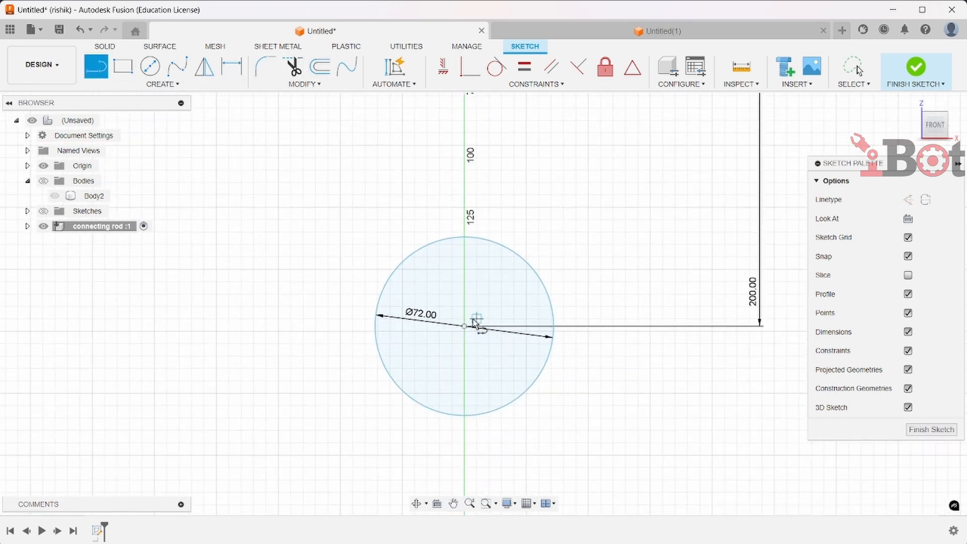
left_click(464, 326)
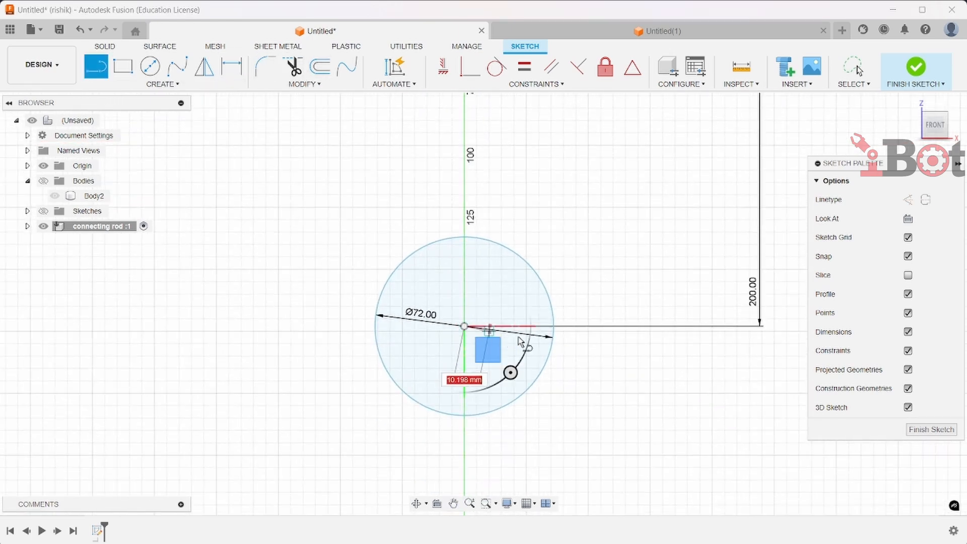
left_click(555, 326)
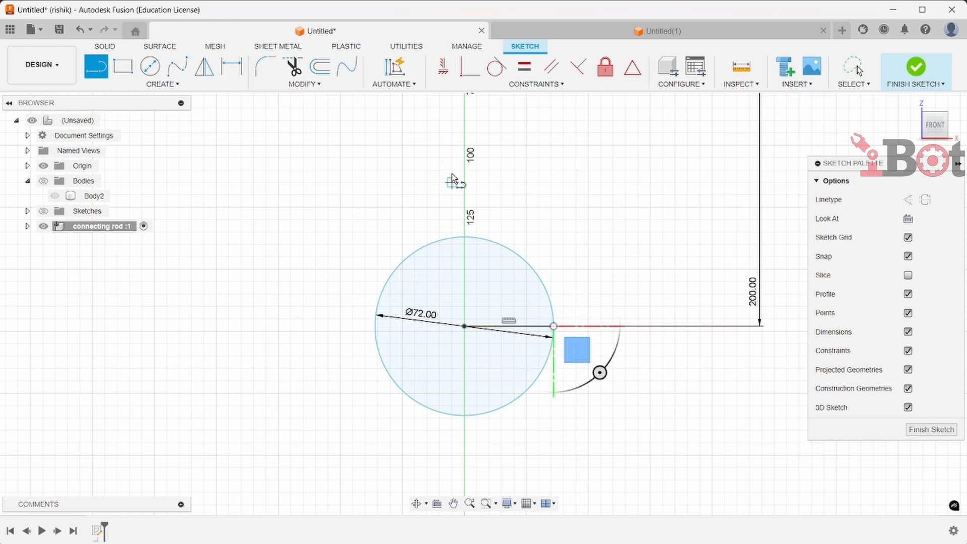
Extend the horizontal line across the big-end circle so it spans the full diameter
left_click(346, 88)
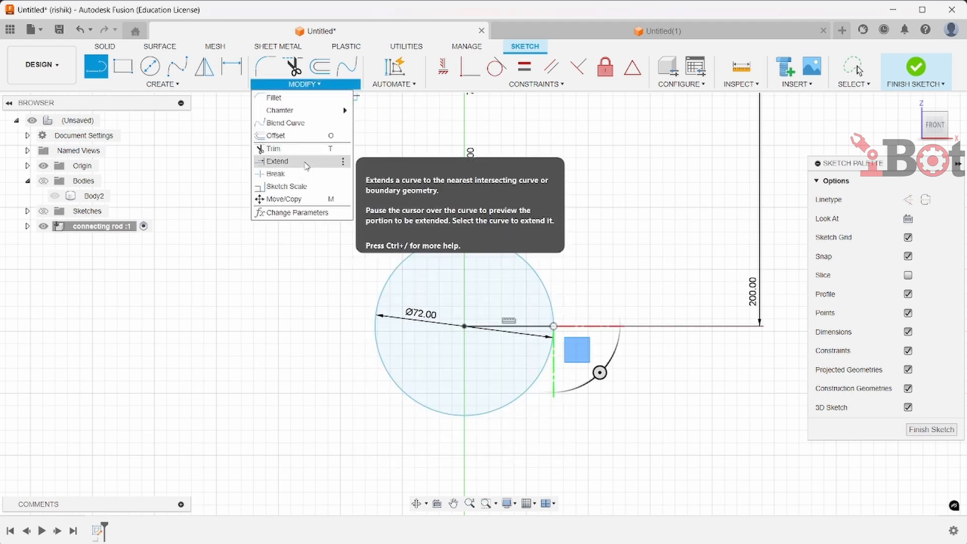
left_click(307, 161)
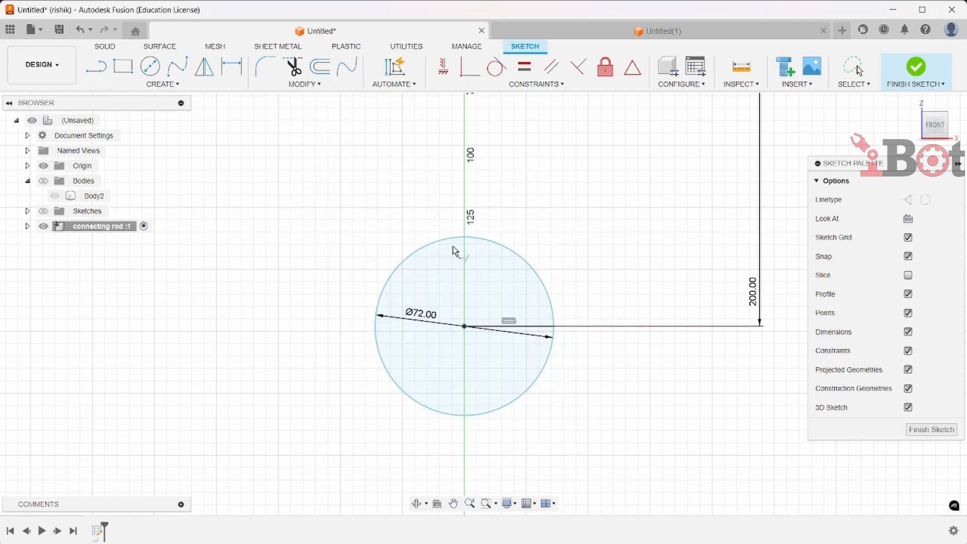
left_click(477, 326)
scroll(755, 426, "down", 2)
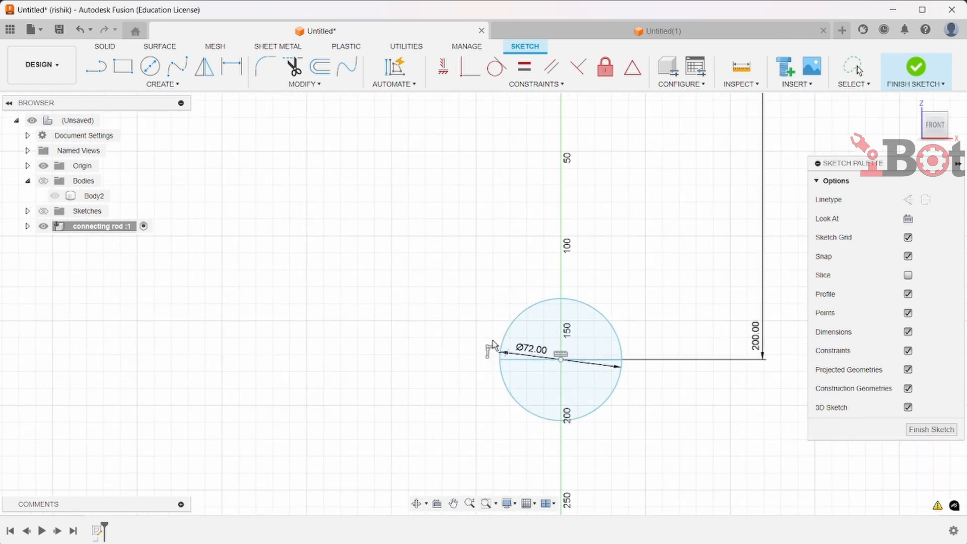
key("Escape")
Turn off the display of dimensions in the sketch
scroll(514, 259, "down", 2)
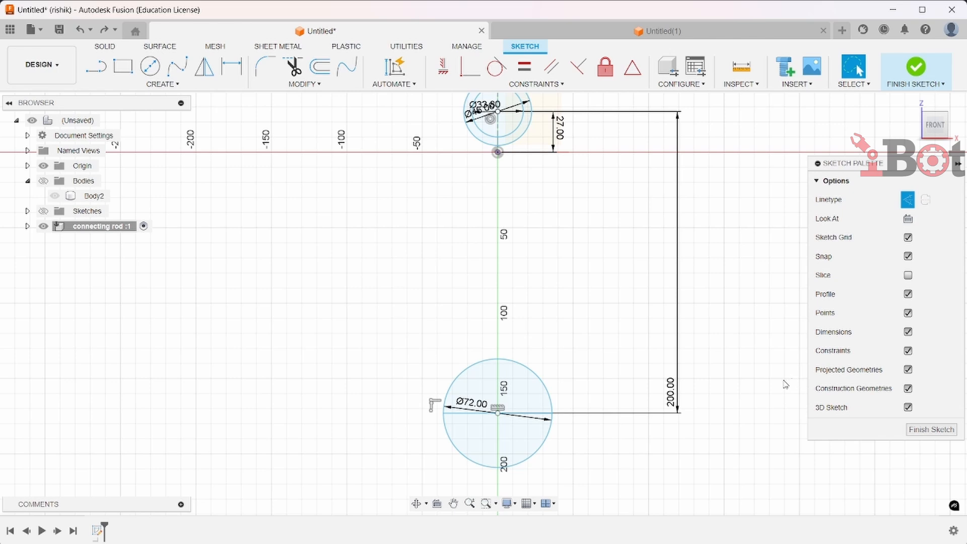
scroll(780, 387, "down", 1)
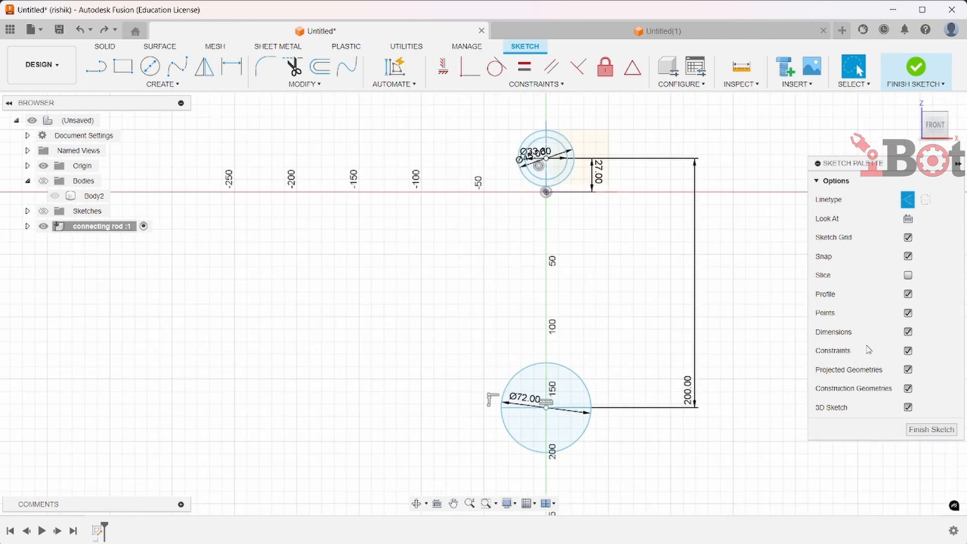
left_click(908, 331)
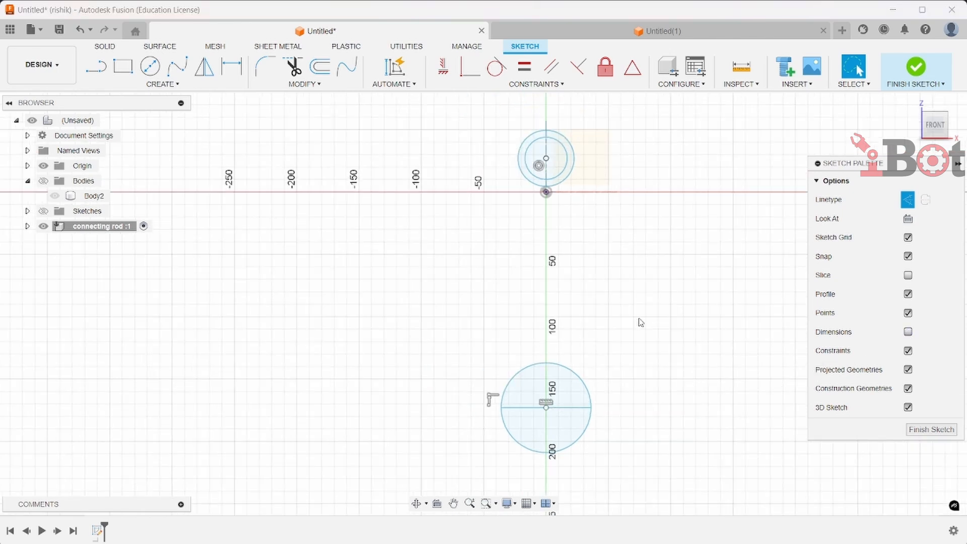
middle_click_drag(615, 380, 605, 365)
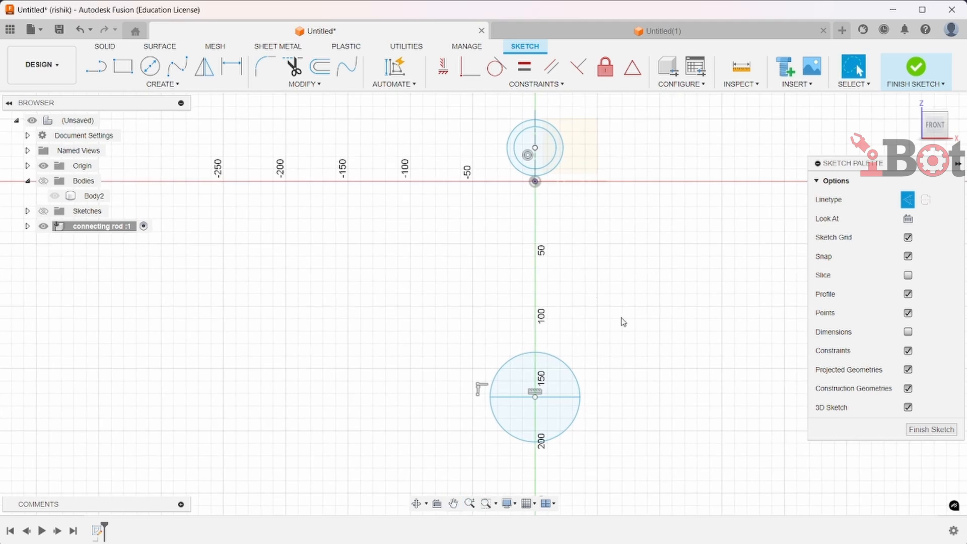
Draw a vertical line about 87 mm long downward from the right side of the small-end outer circle
left_click(111, 70)
scroll(398, 202, "up", 3)
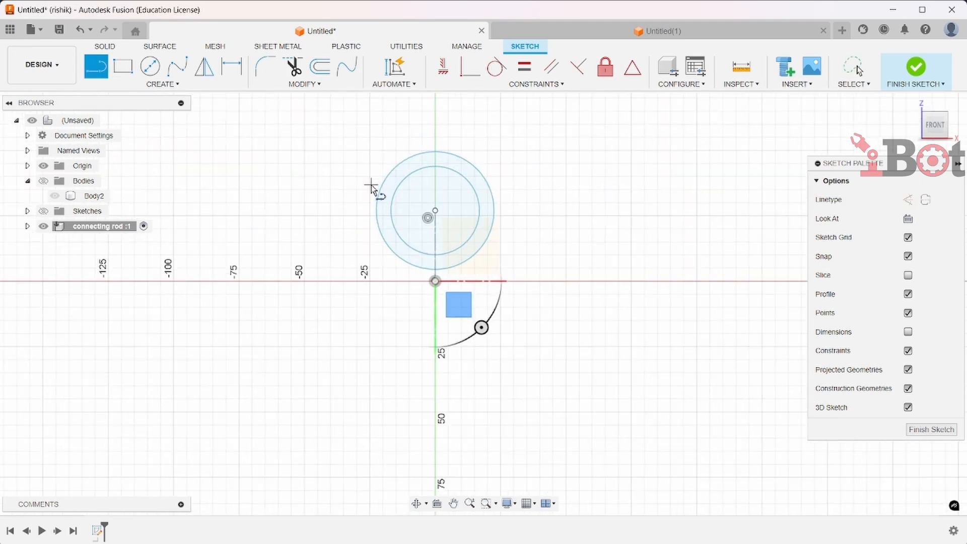
left_click(495, 211)
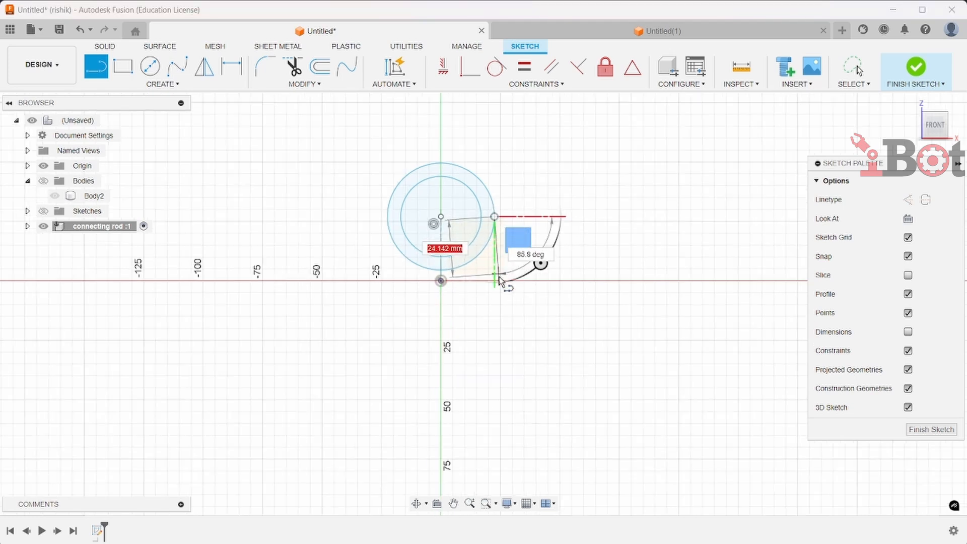
scroll(501, 279, "down", 1)
scroll(494, 373, "down", 1)
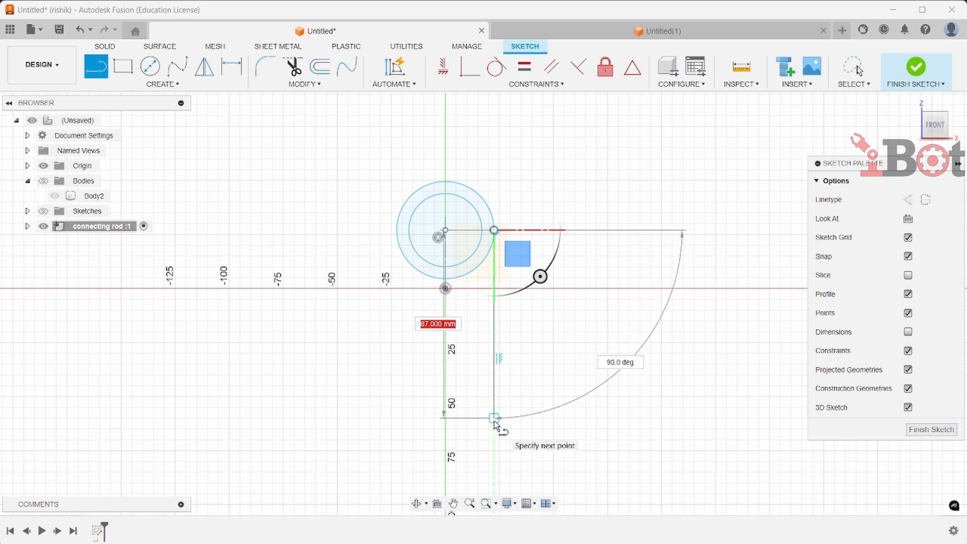
left_click(494, 421)
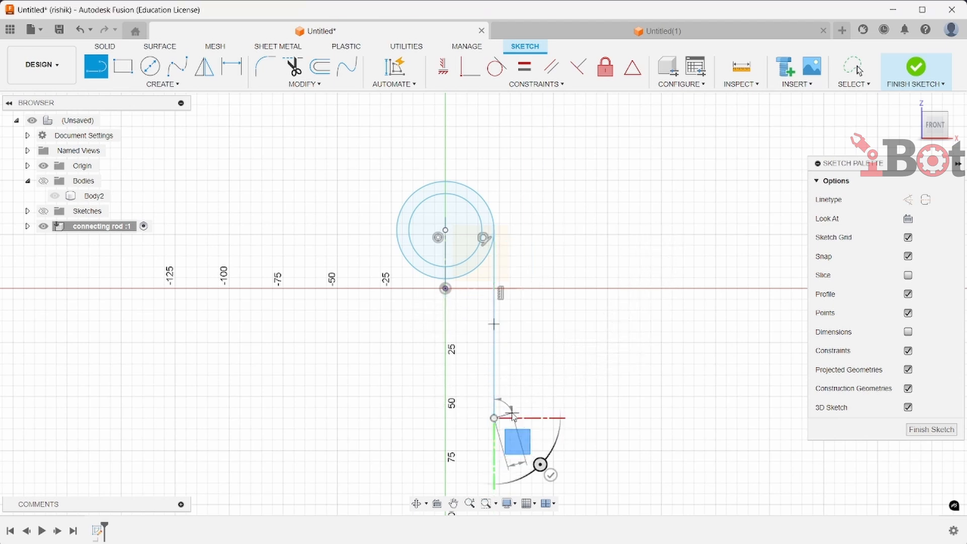
key("Escape")
Draw a 10 mm horizontal line outward from the right end of the big-end circle's diameter line
scroll(513, 416, "down", 3)
middle_click_drag(525, 402, 502, 206)
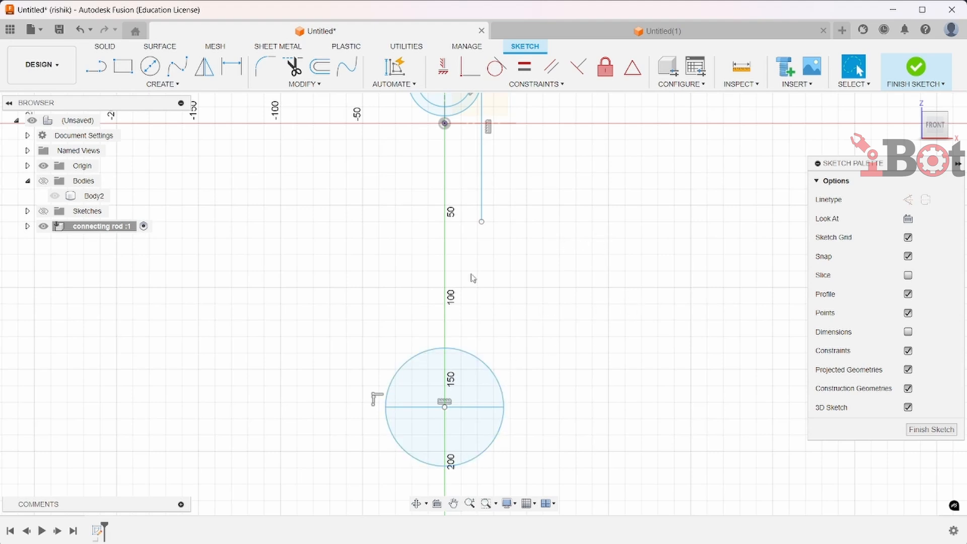
left_click(95, 66)
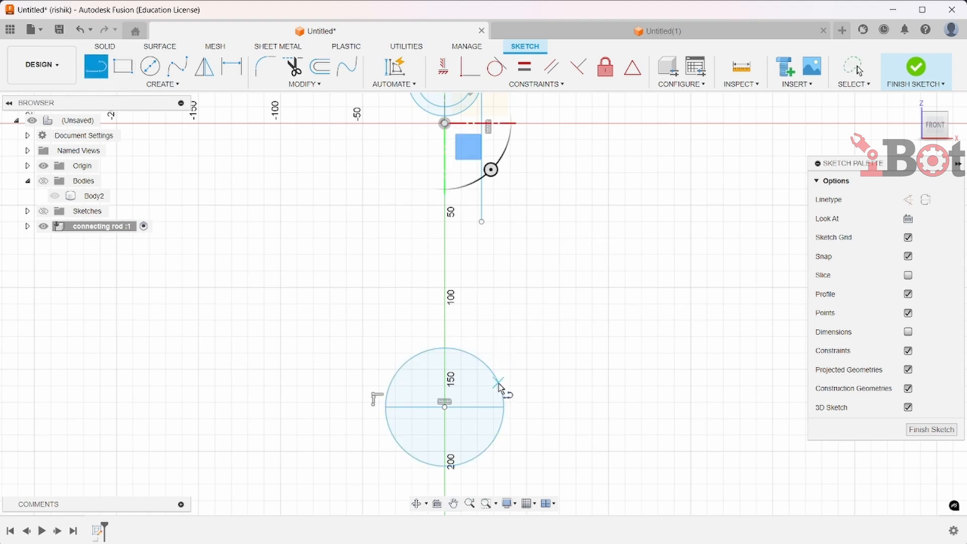
scroll(495, 404, "up", 3)
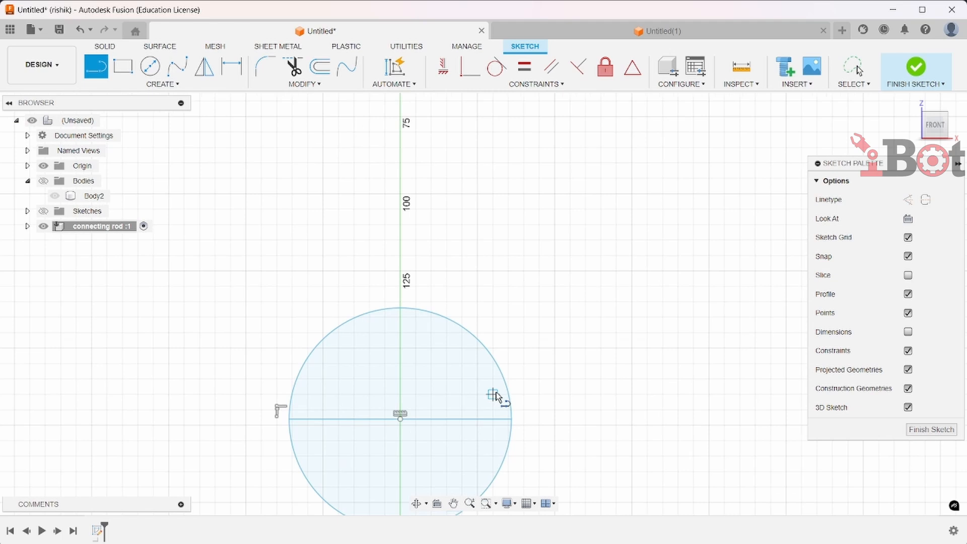
left_click(512, 420)
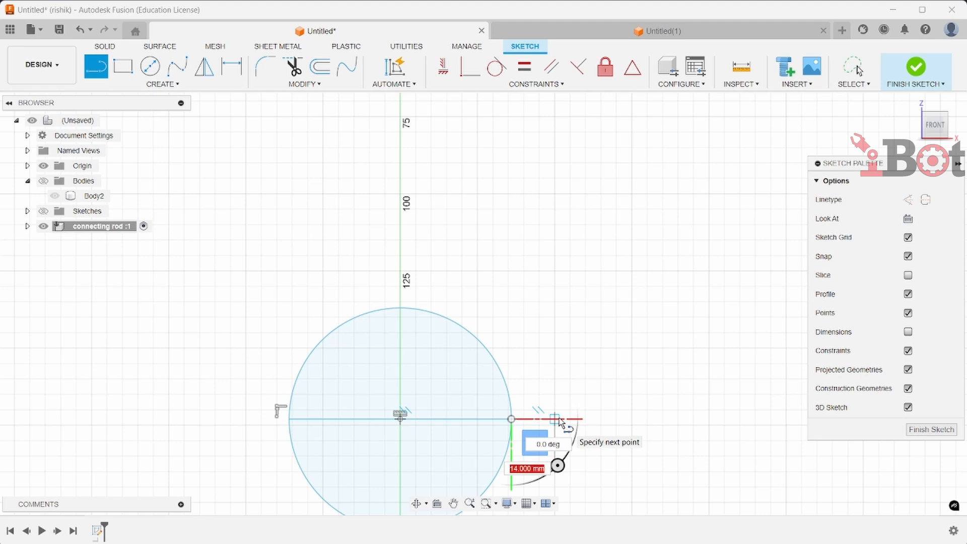
type("10")
key("Return")
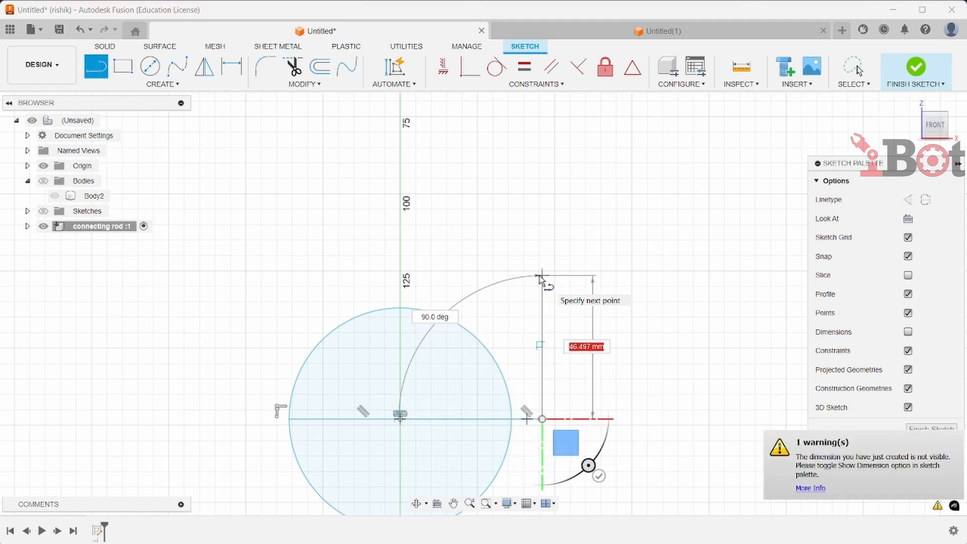
scroll(539, 276, "down", 3)
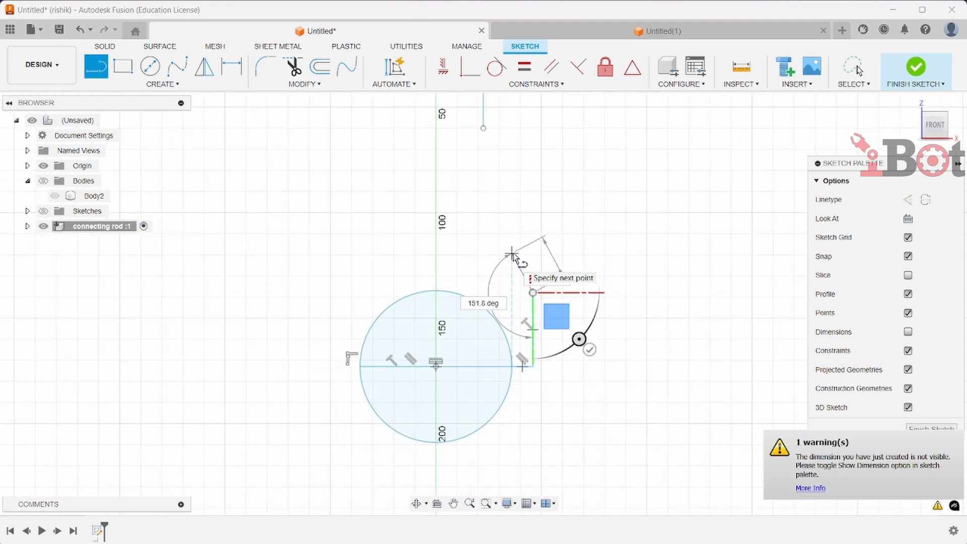
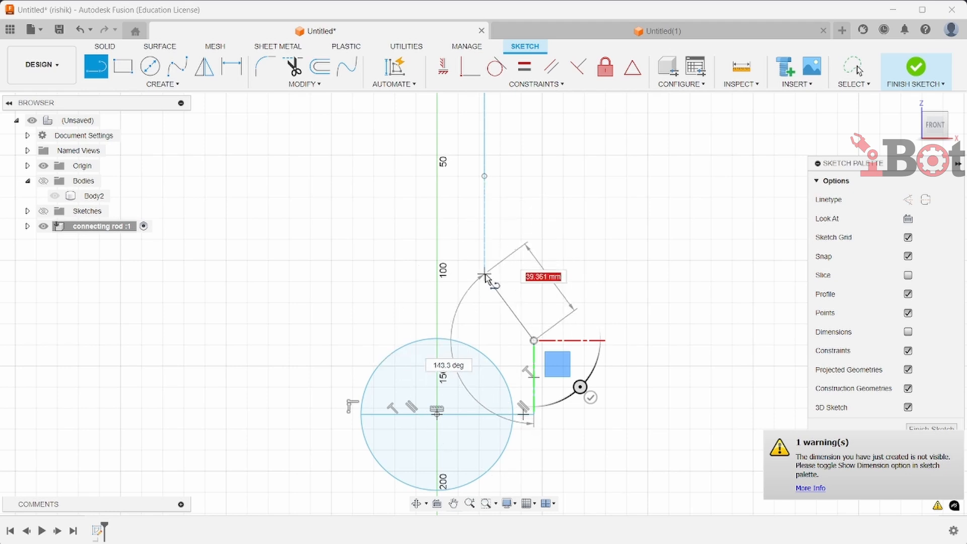
Draw a horizontal line from the top of the short vertical line to the long vertical line, then a line about 78 mm upward
left_click(485, 340)
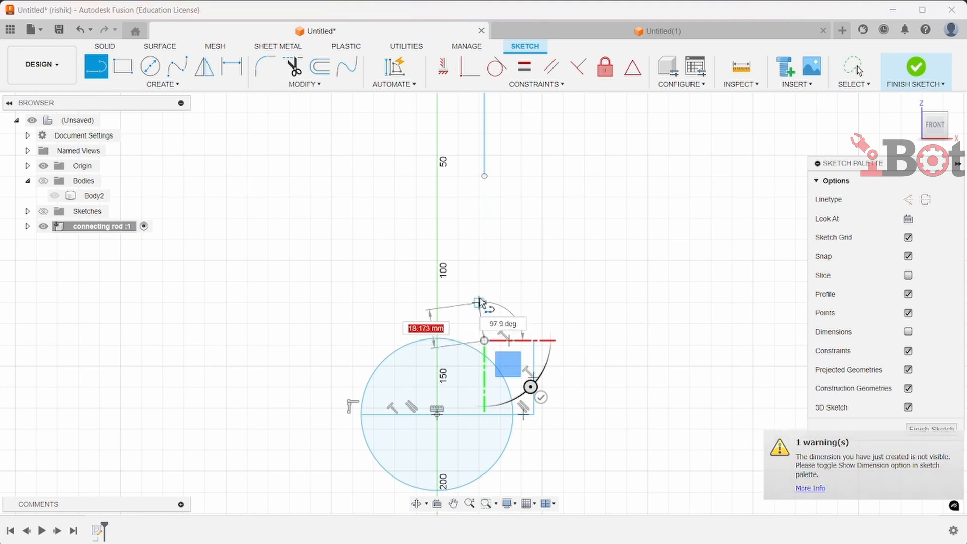
left_click(484, 176)
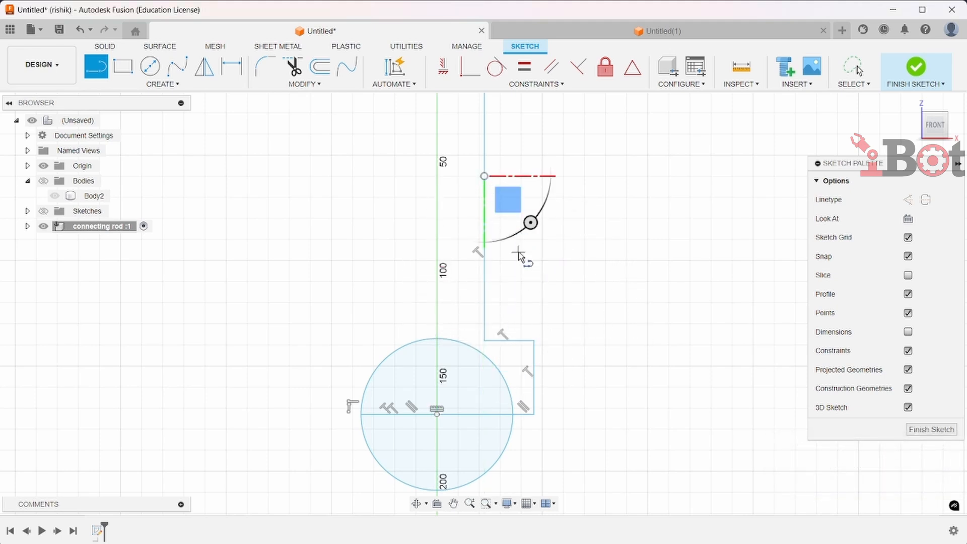
key("Escape")
scroll(520, 257, "down", 4)
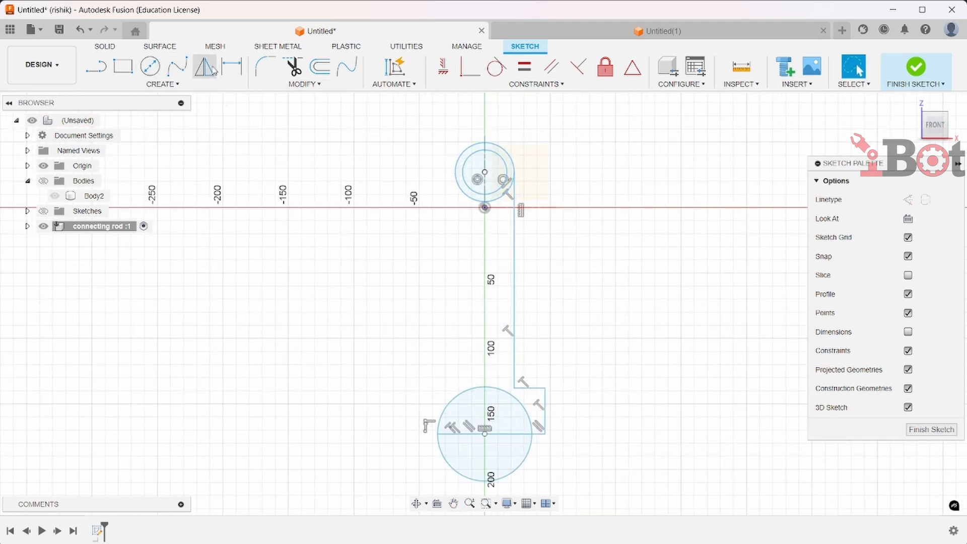
Fillet both corners of the shoulder where the horizontal line meets the vertical lines with a 10 mm radius
left_click(275, 69)
scroll(521, 354, "up", 2)
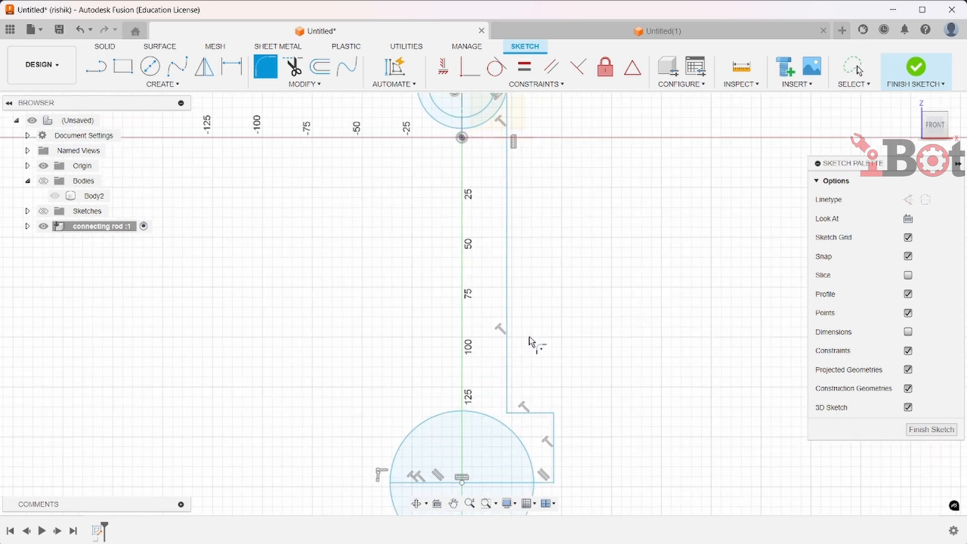
left_click(508, 411)
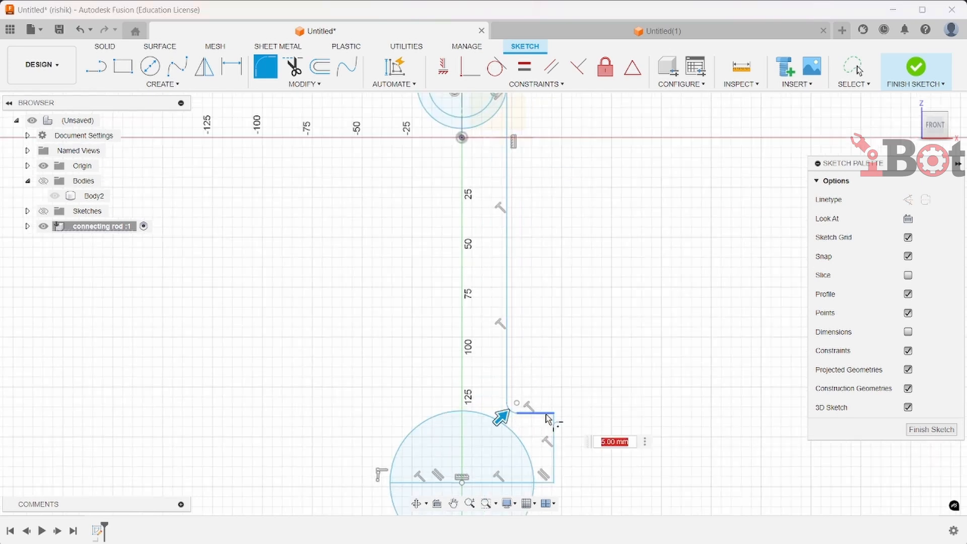
left_click(549, 414)
left_click(555, 428)
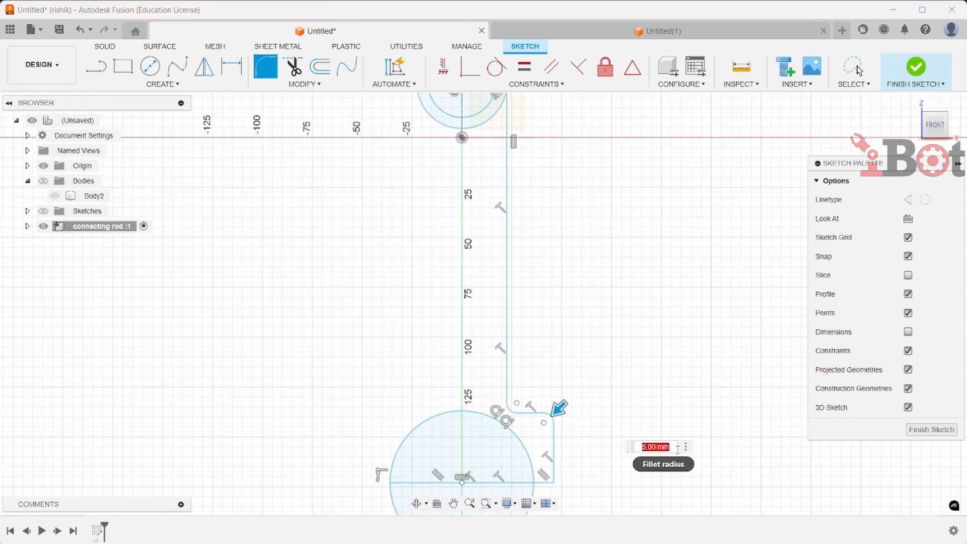
key("Return")
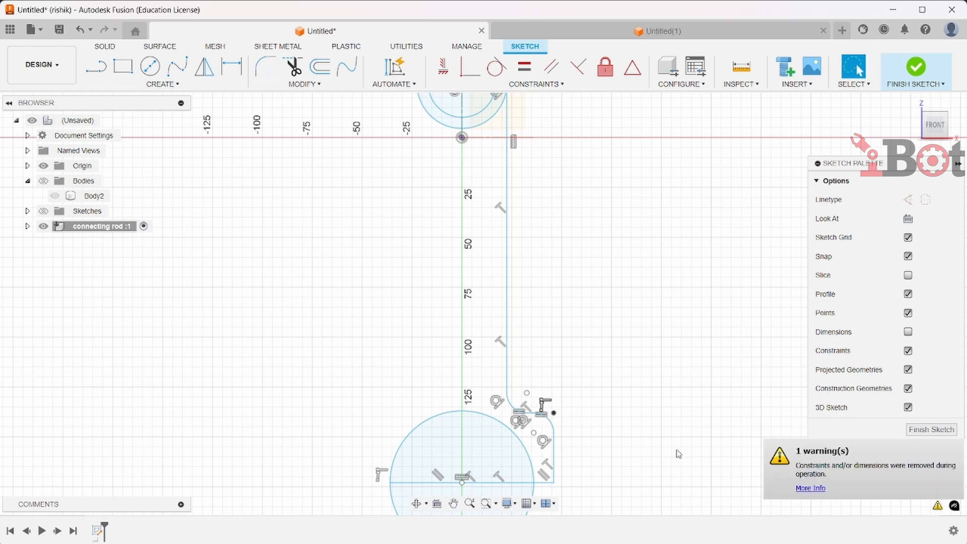
scroll(640, 436, "down", 3)
key("Escape")
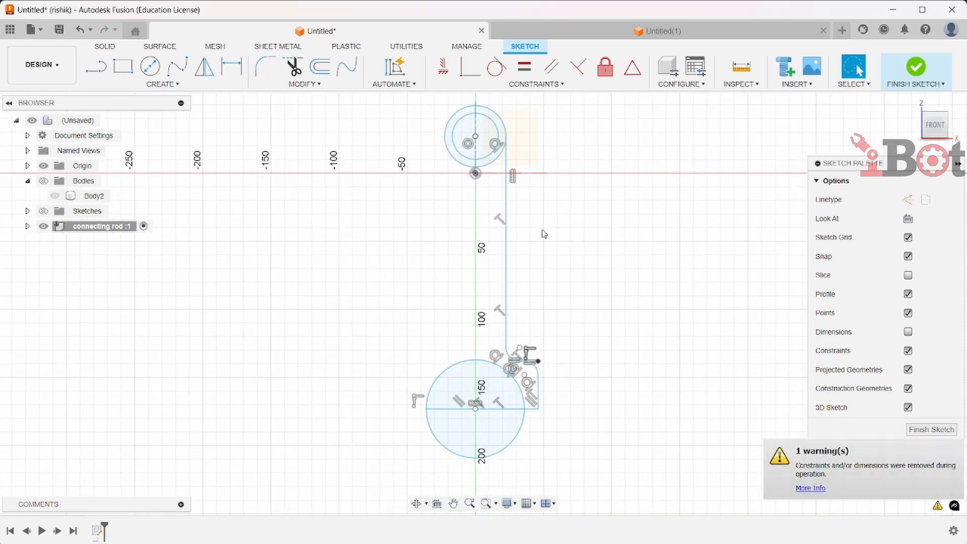
left_click(506, 255)
key("m")
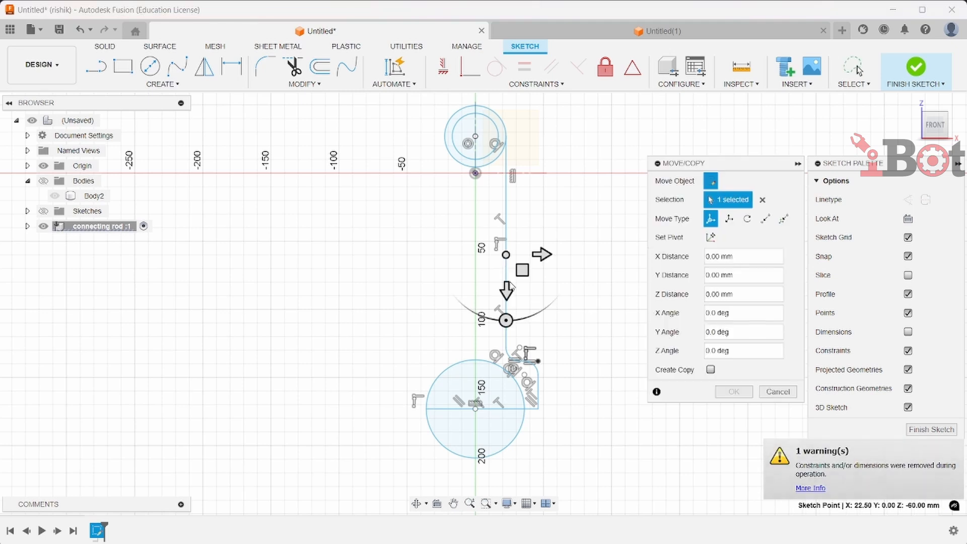
key("Escape")
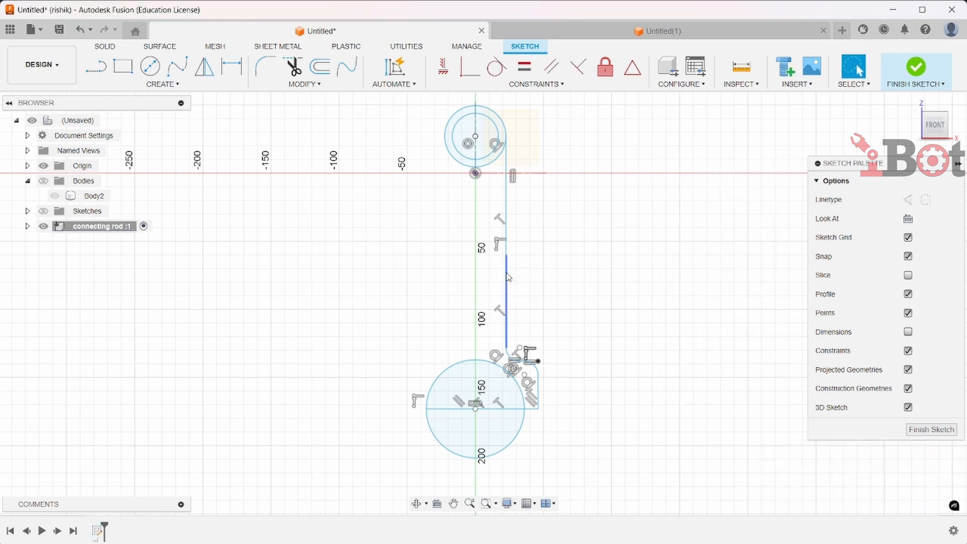
Draw a vertical construction line about 47 mm long on the centre axis between the small end and big end
double_click(507, 277)
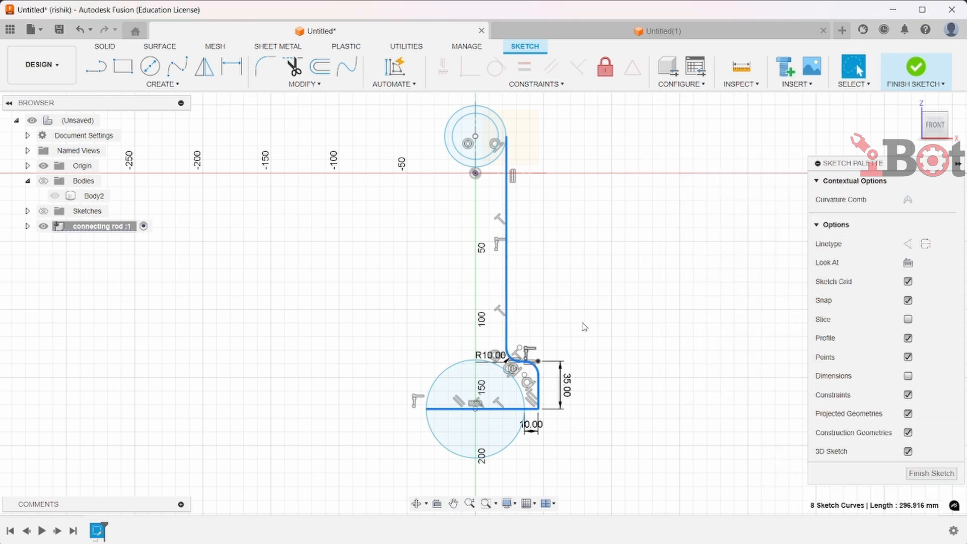
left_click(573, 296)
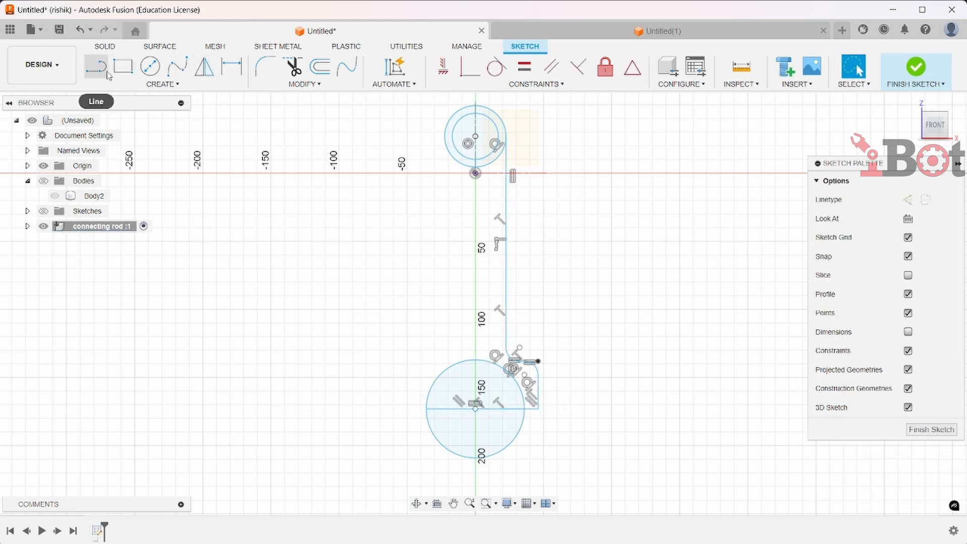
left_click(908, 202)
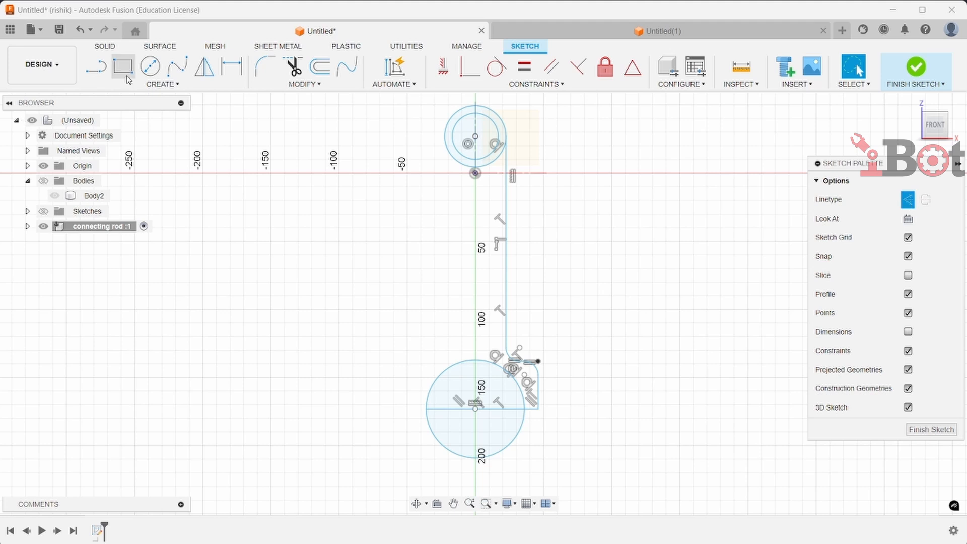
left_click(96, 66)
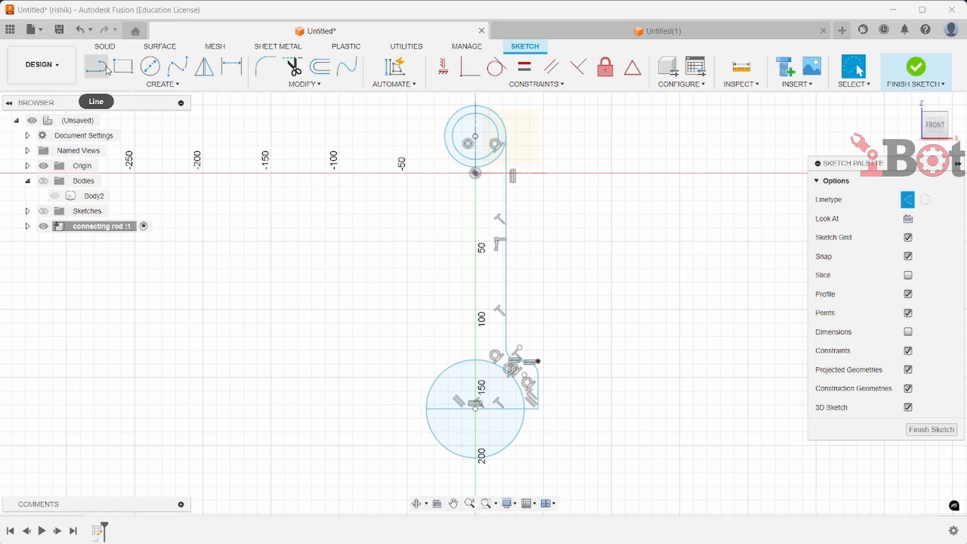
left_click(475, 254)
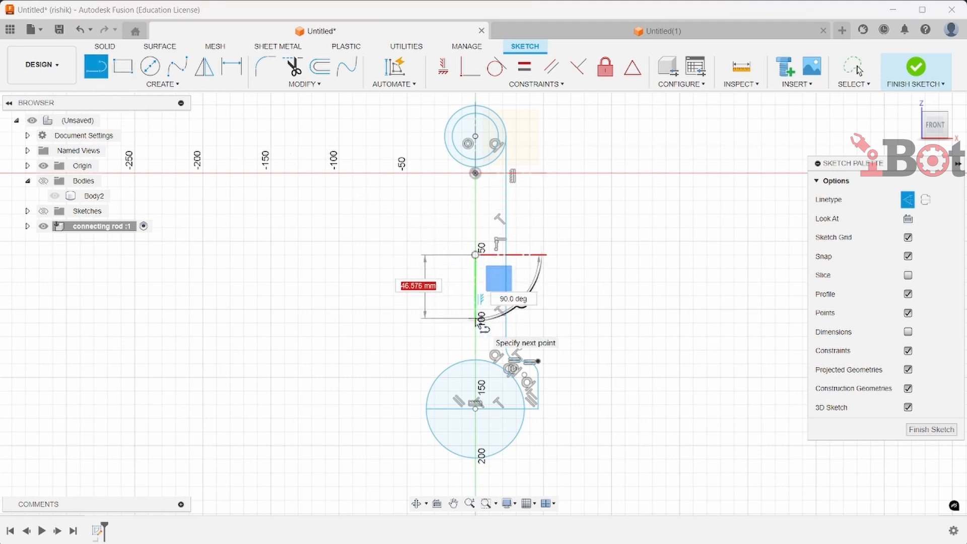
left_click(476, 319)
key("Escape")
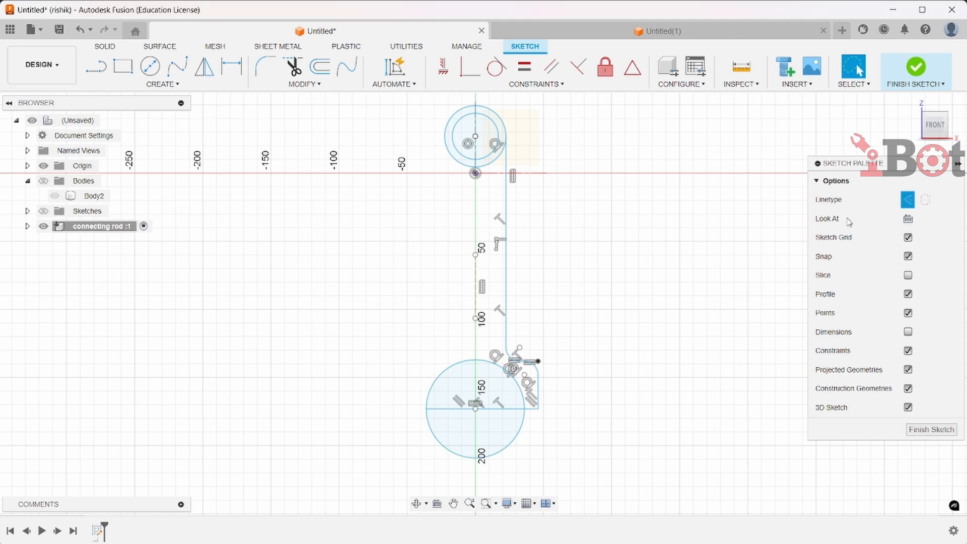
left_click(907, 201)
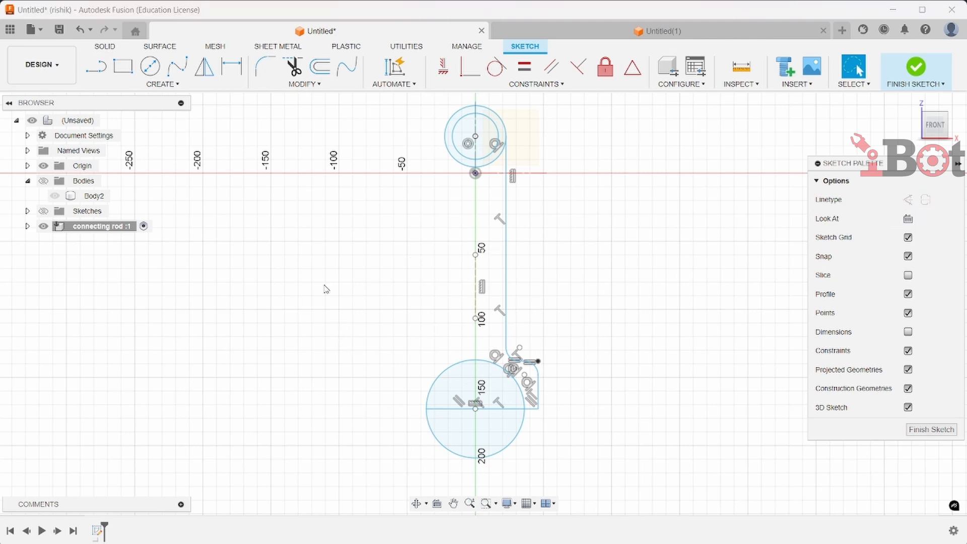
left_click(215, 72)
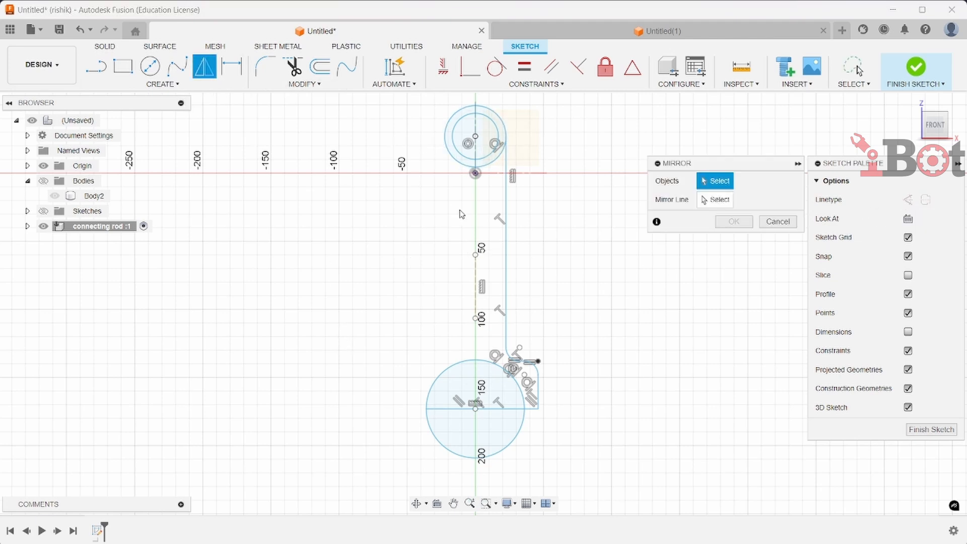
left_click(507, 212)
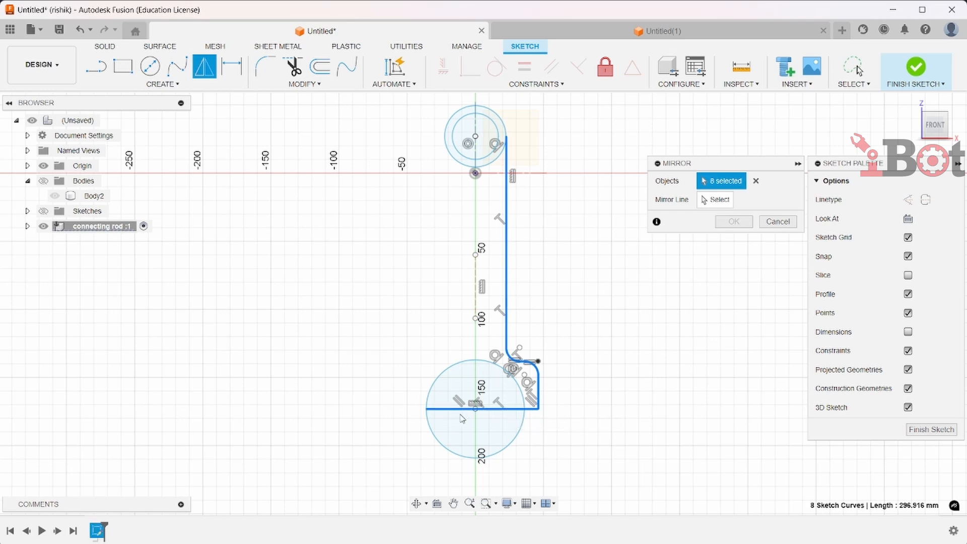
key("Escape")
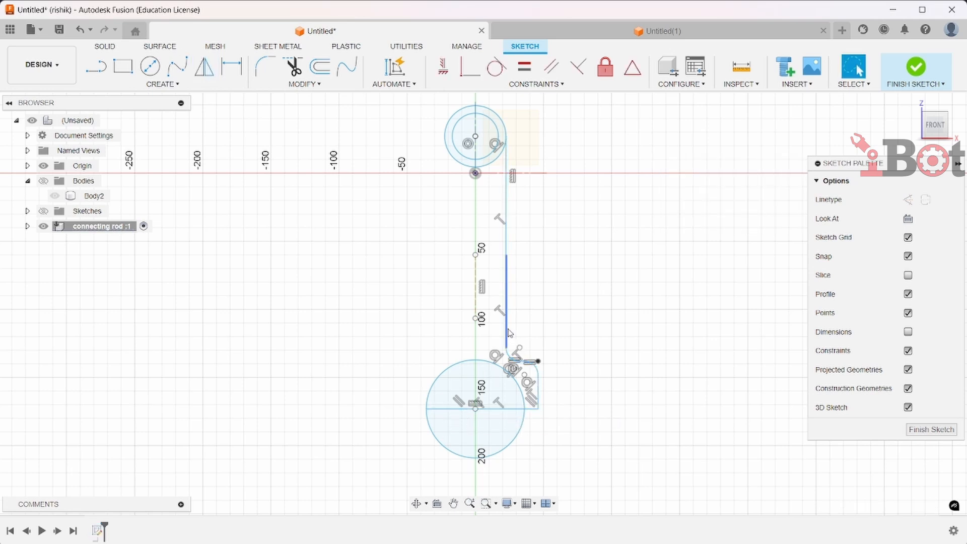
Mirror the right-side profile lines and fillets about the vertical construction line to form the left side
left_click(507, 246)
left_click(508, 300)
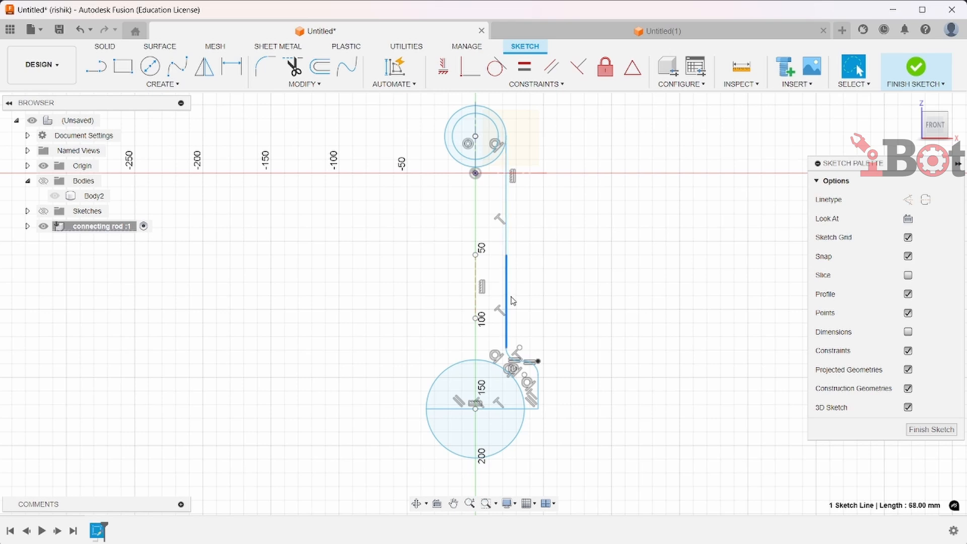
left_click(506, 235, "shift")
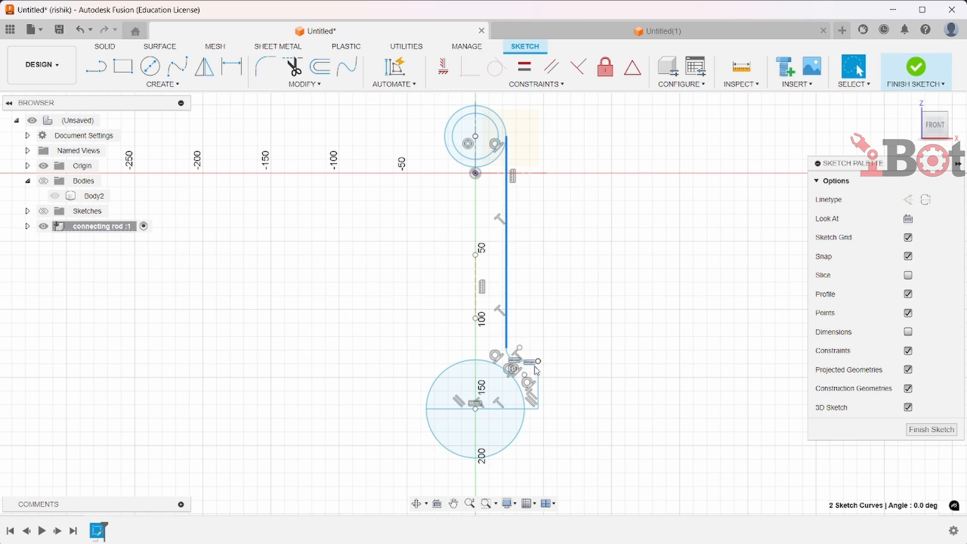
scroll(521, 367, "up", 3)
left_click(500, 359, "shift")
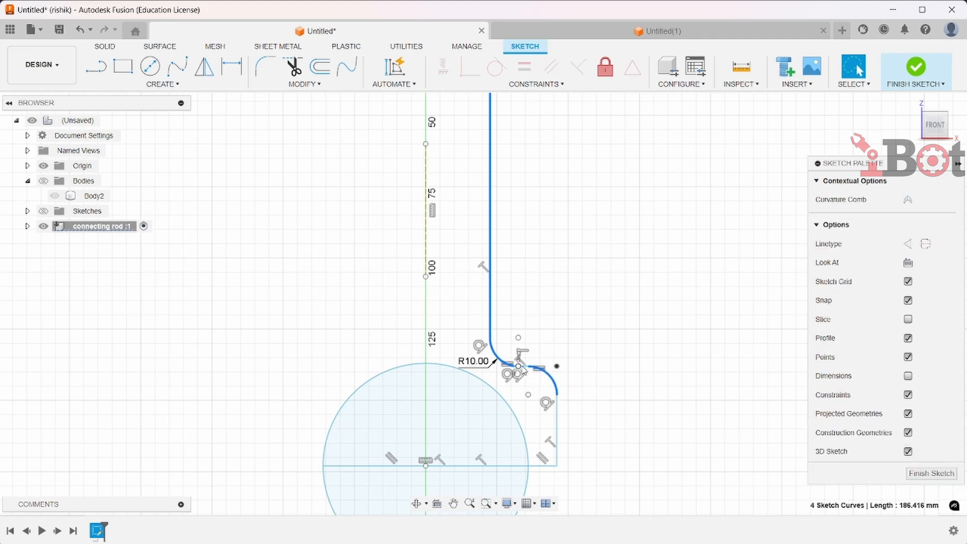
scroll(522, 369, "up", 2)
scroll(566, 472, "down", 2)
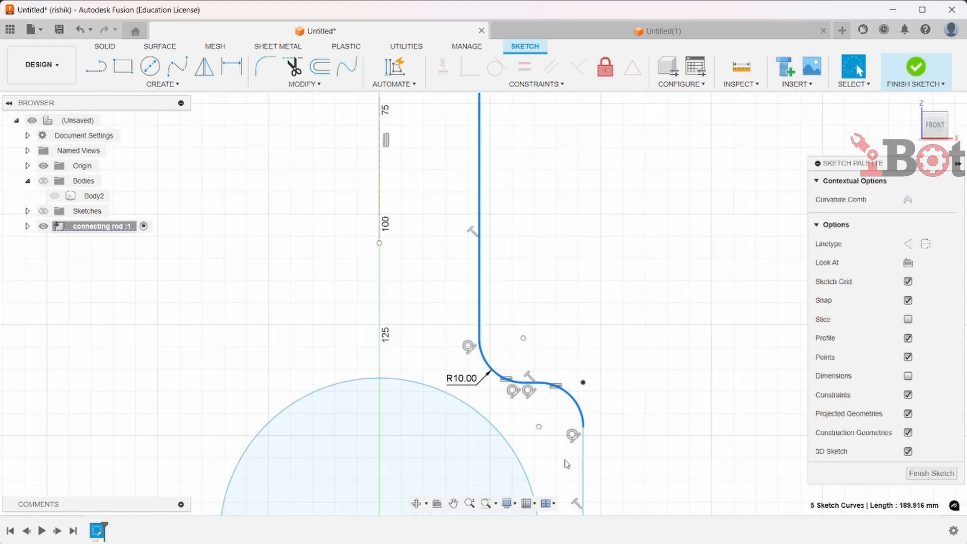
left_click(579, 468, "shift")
scroll(560, 398, "down", 3)
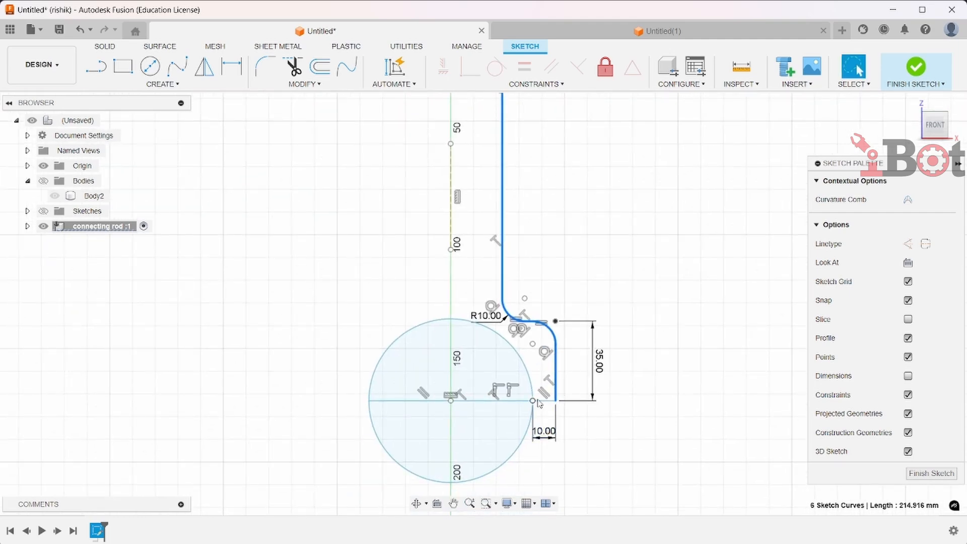
left_click(542, 402, "shift")
scroll(543, 399, "down", 4)
scroll(543, 398, "up", 2)
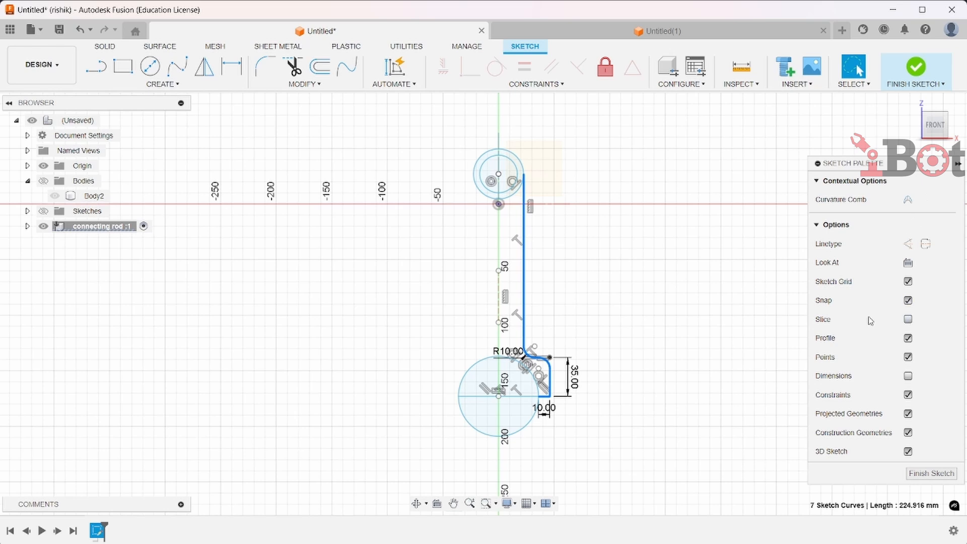
left_click(205, 66)
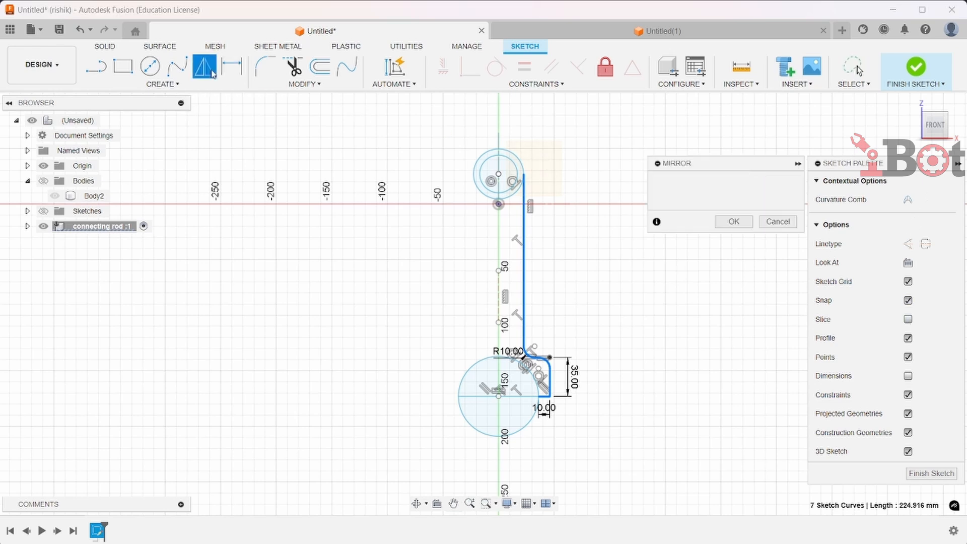
left_click(718, 200)
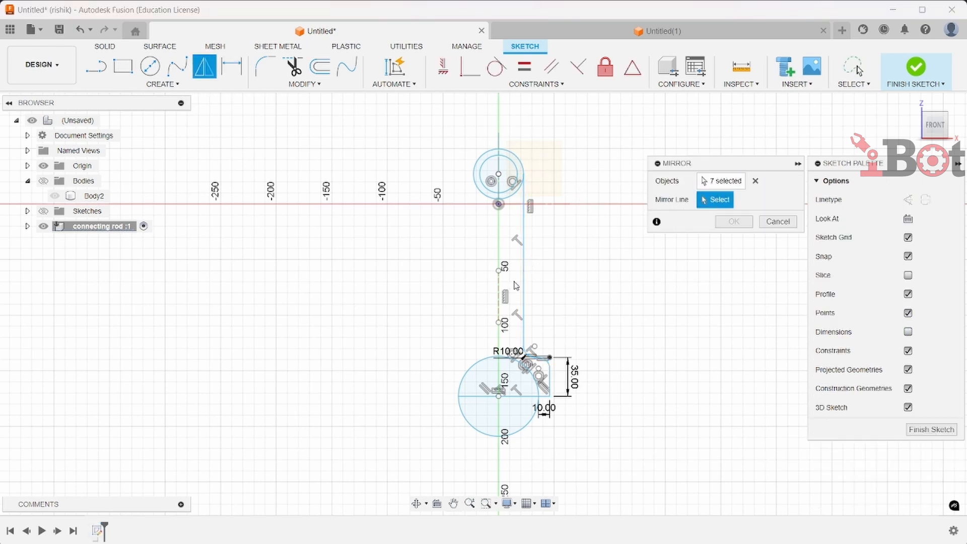
left_click(500, 297)
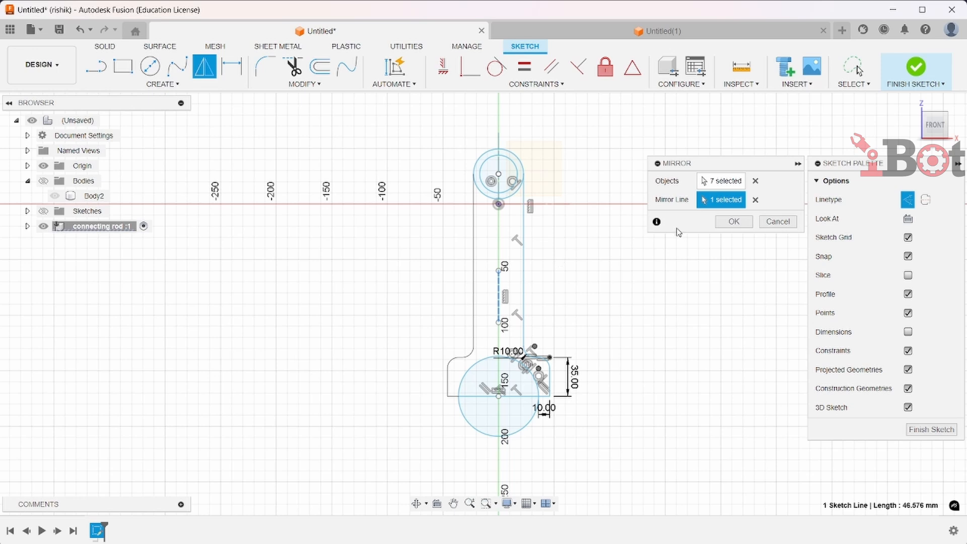
left_click(734, 222)
Turn off the display of constraints in the sketch
scroll(608, 309, "down", 2)
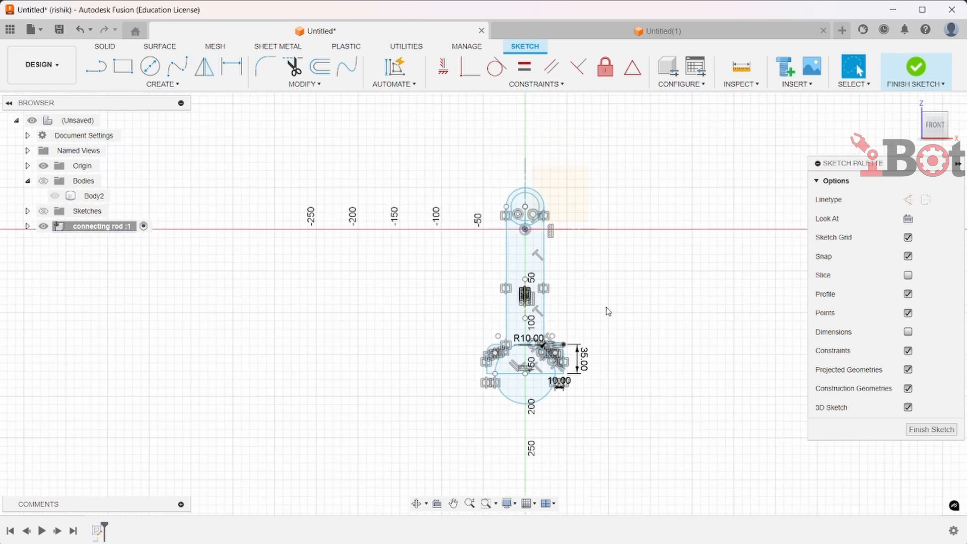
left_click(908, 351)
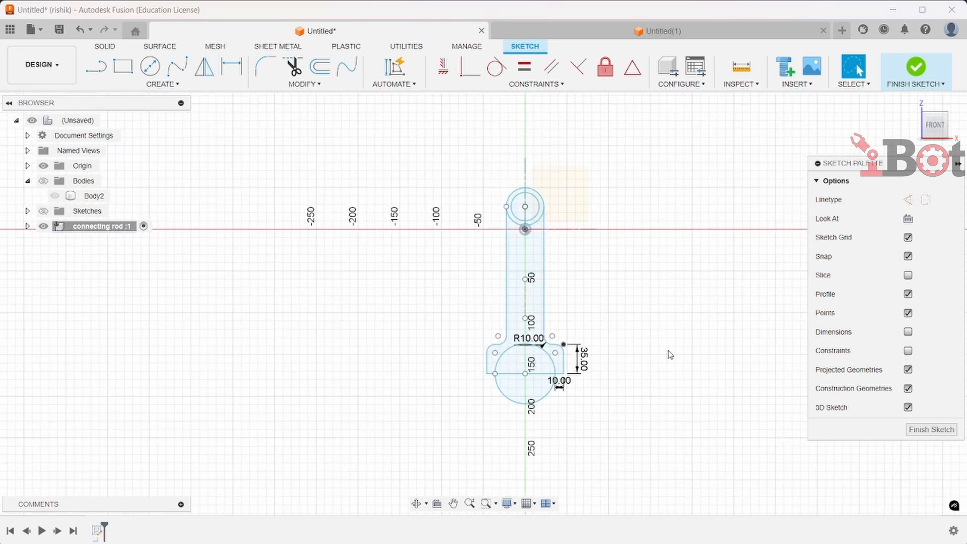
Draw a 92 mm by 45 mm rectangle below the big-end shoulder, starting from the shoulder's lower left corner
scroll(611, 335, "up", 4)
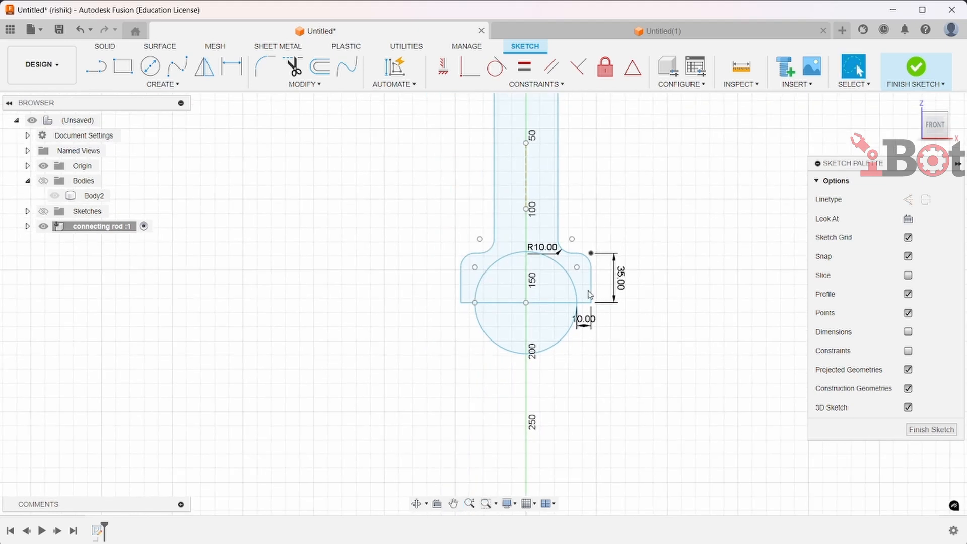
left_click(123, 66)
scroll(596, 315, "up", 6)
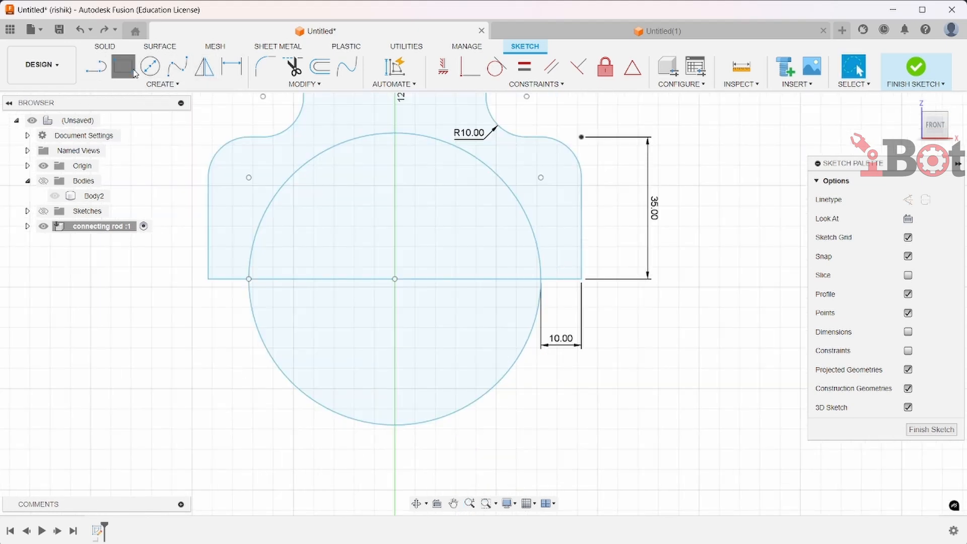
left_click(208, 278)
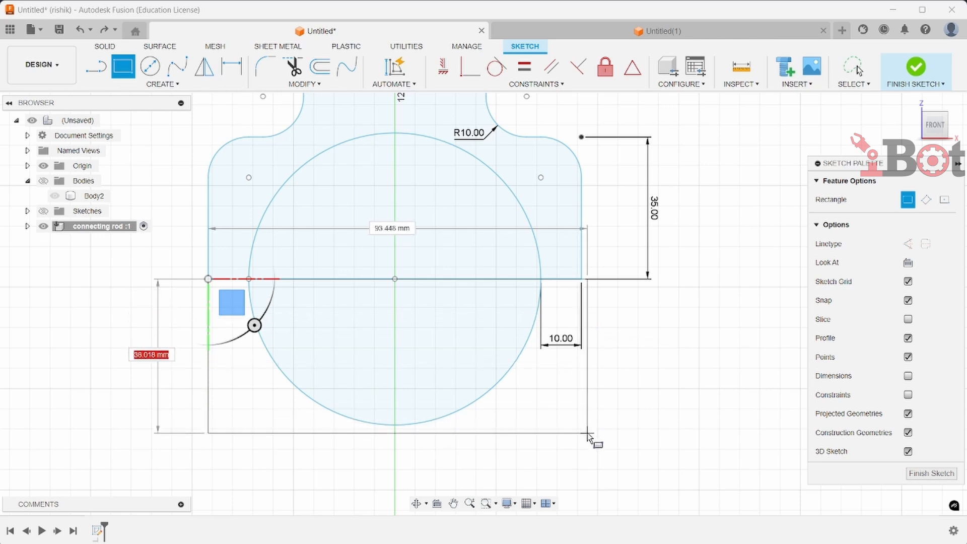
type("45")
key("Tab")
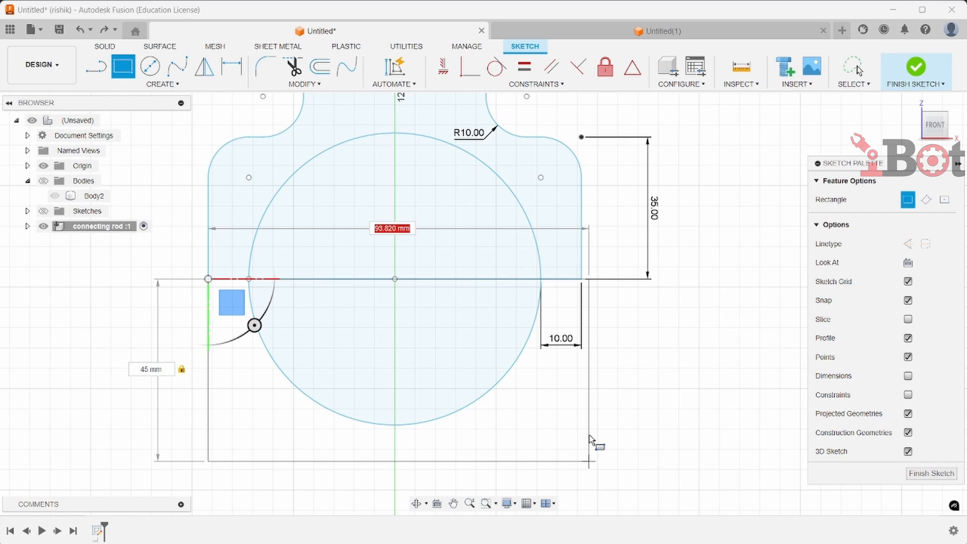
type("92")
key("Tab")
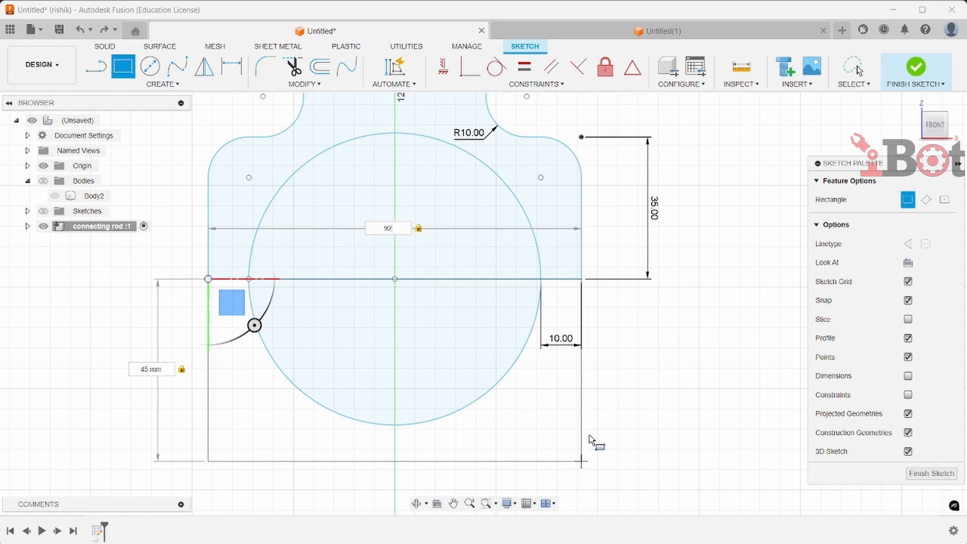
key("Return")
Draw a center-to-center slot on the centre axis of the rod, 90 mm long and 20 mm wide
scroll(622, 346, "down", 5)
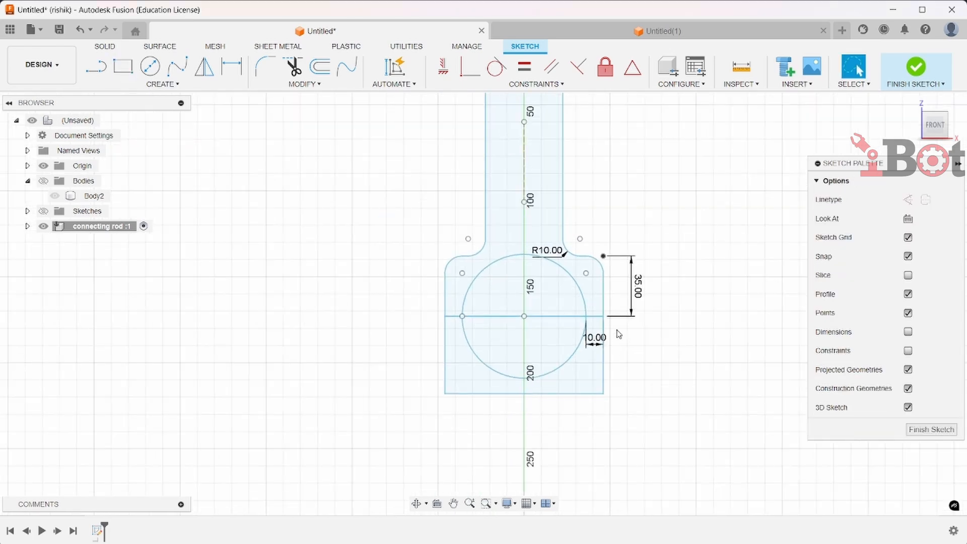
middle_click_drag(590, 255, 562, 425)
scroll(559, 375, "down", 2)
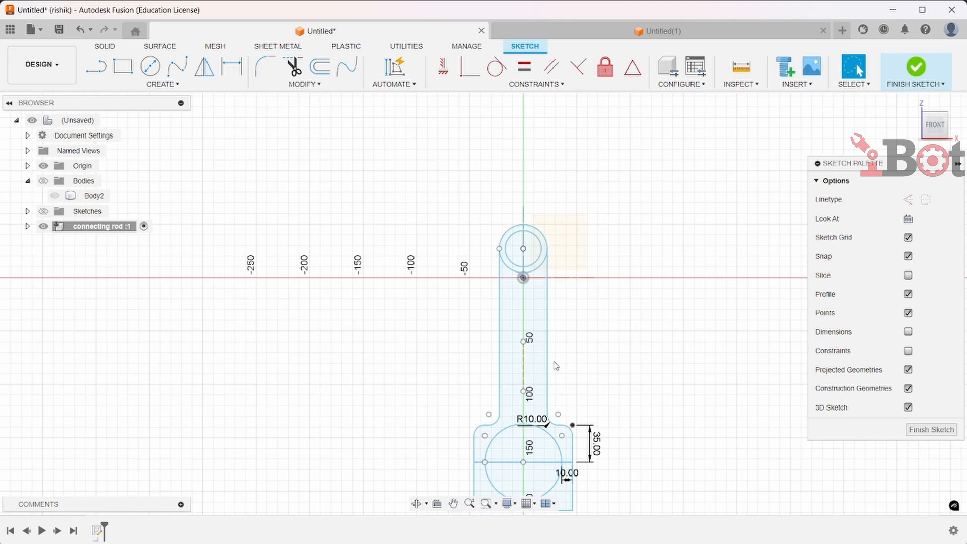
scroll(556, 366, "up", 2)
left_click(163, 84)
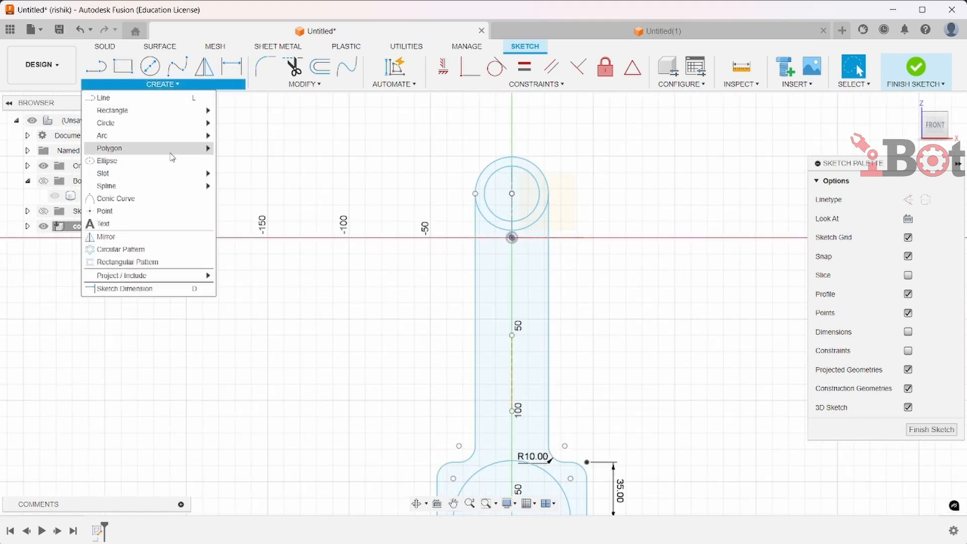
mouse_move(170, 176)
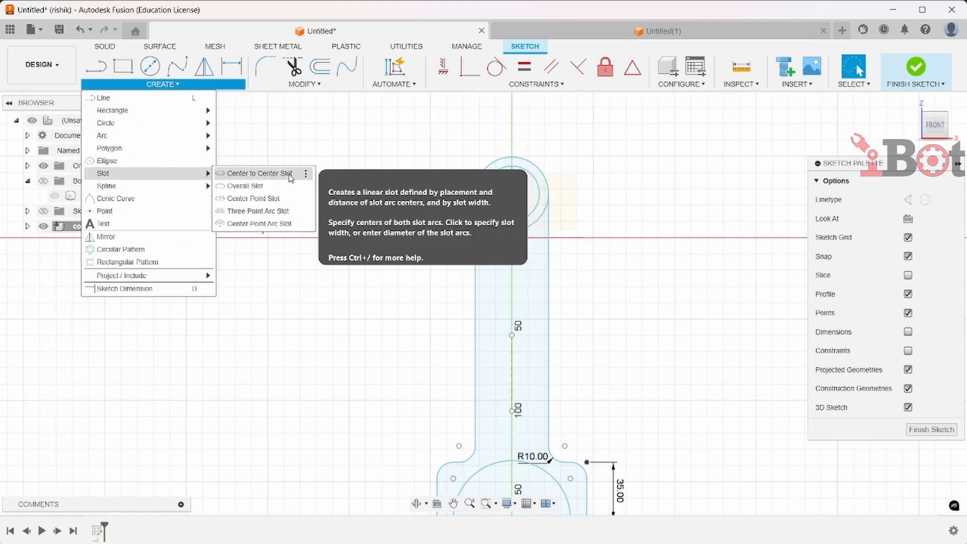
left_click(260, 174)
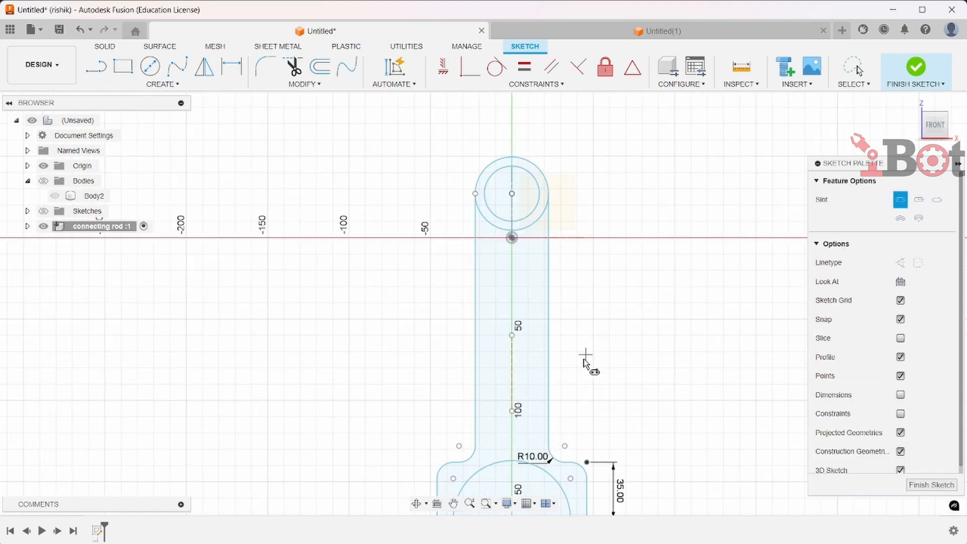
left_click(512, 281)
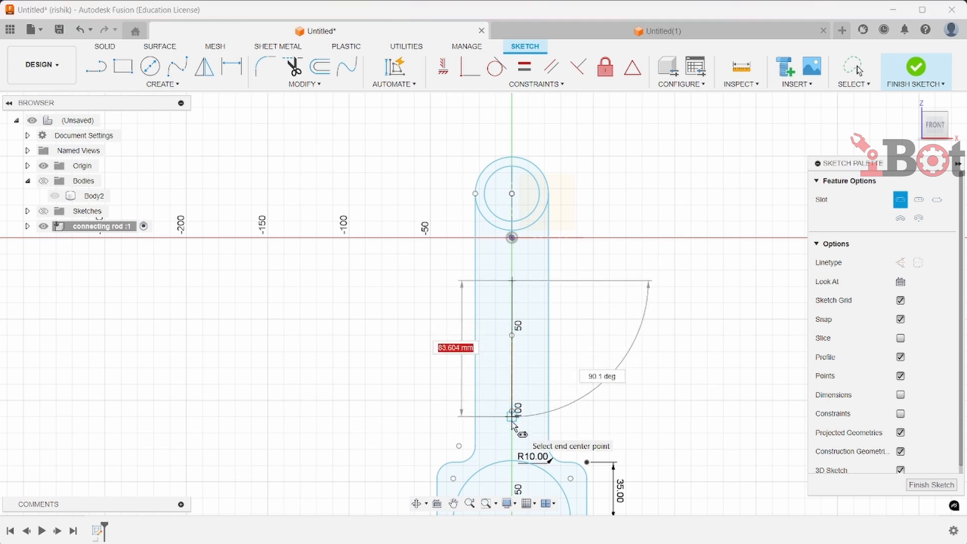
type("90")
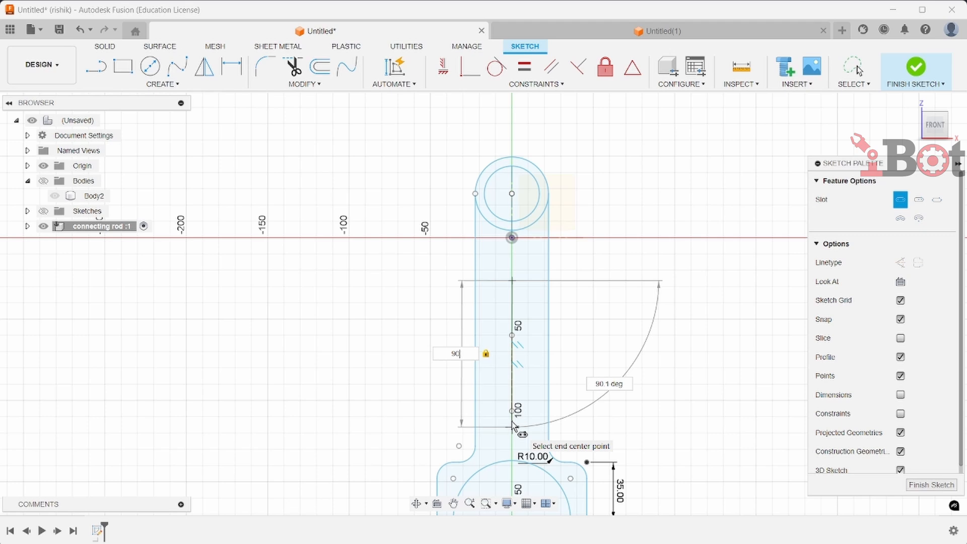
key("Tab")
left_click(512, 425)
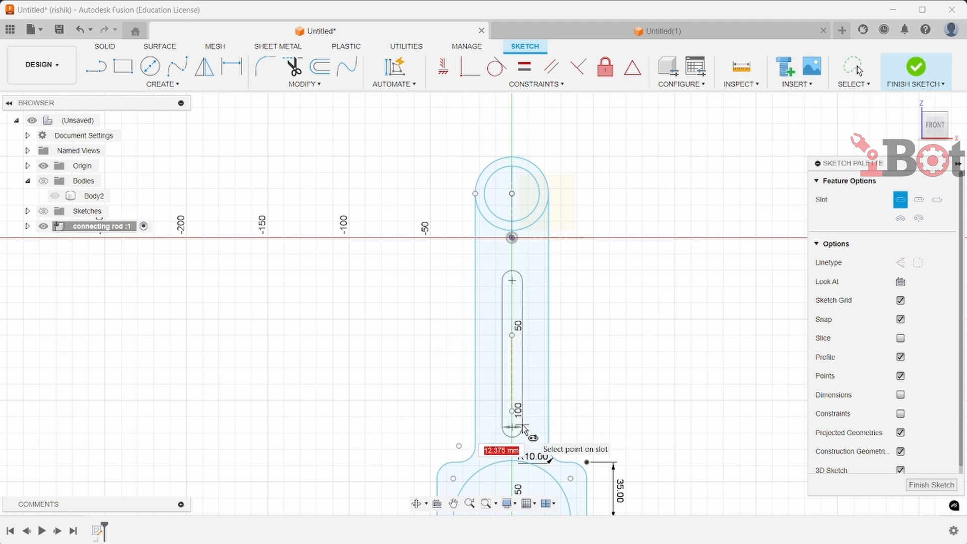
type("20")
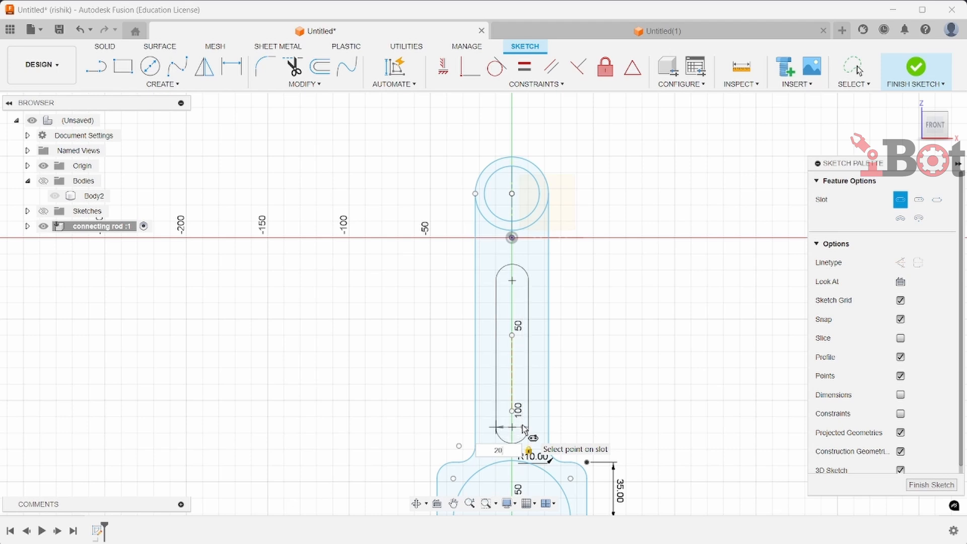
key("Return")
Dimension the distance from the small-end centre to the slot's upper centre as 60 mm
scroll(593, 286, "down", 1)
left_click(231, 66)
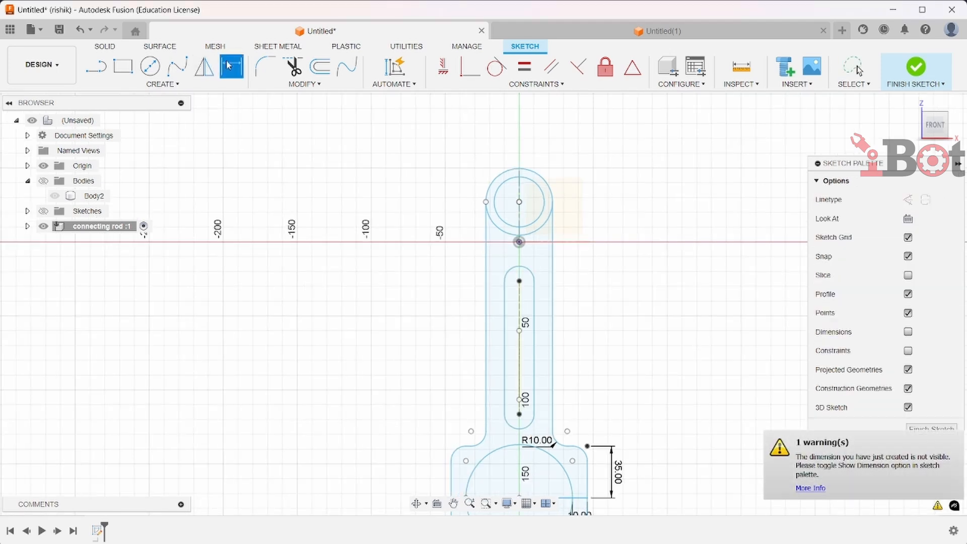
left_click(519, 202)
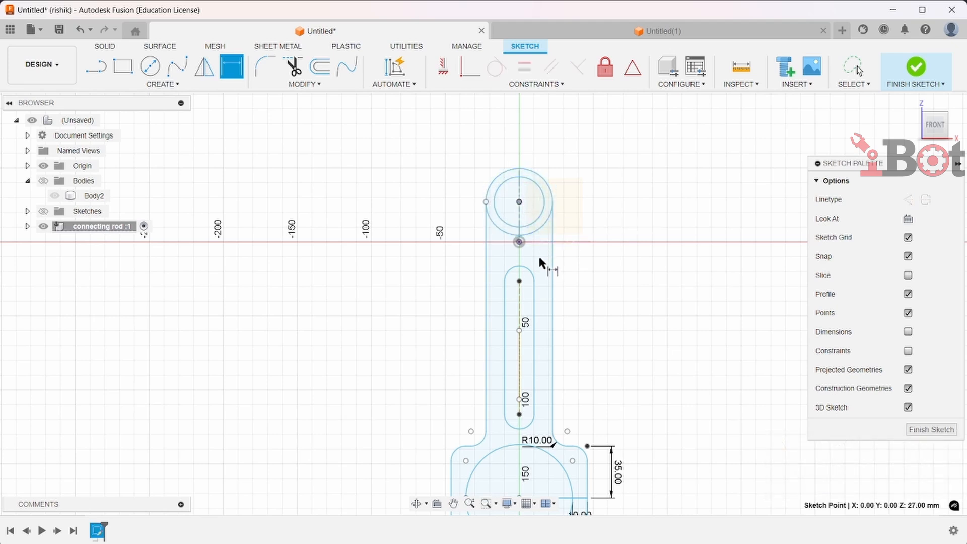
left_click(521, 281)
left_click(605, 277)
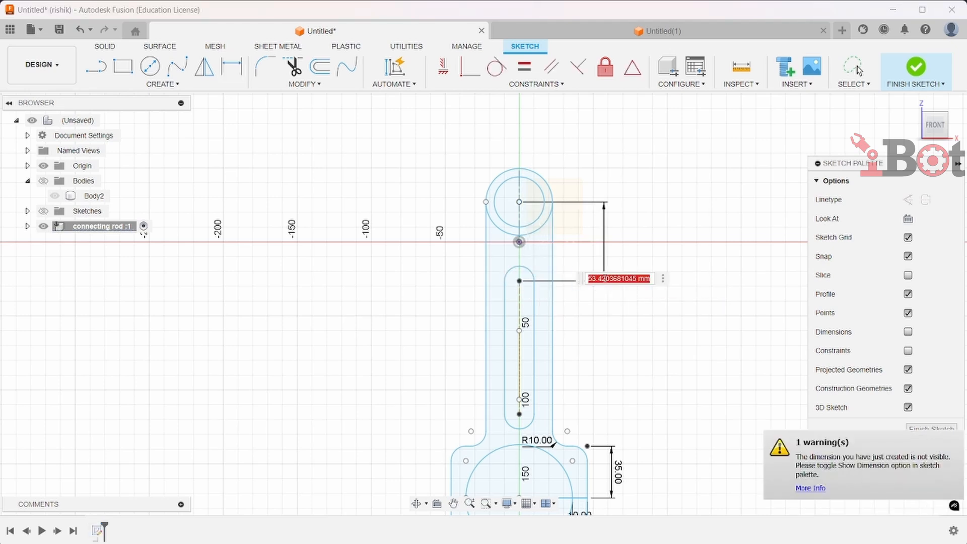
type("60")
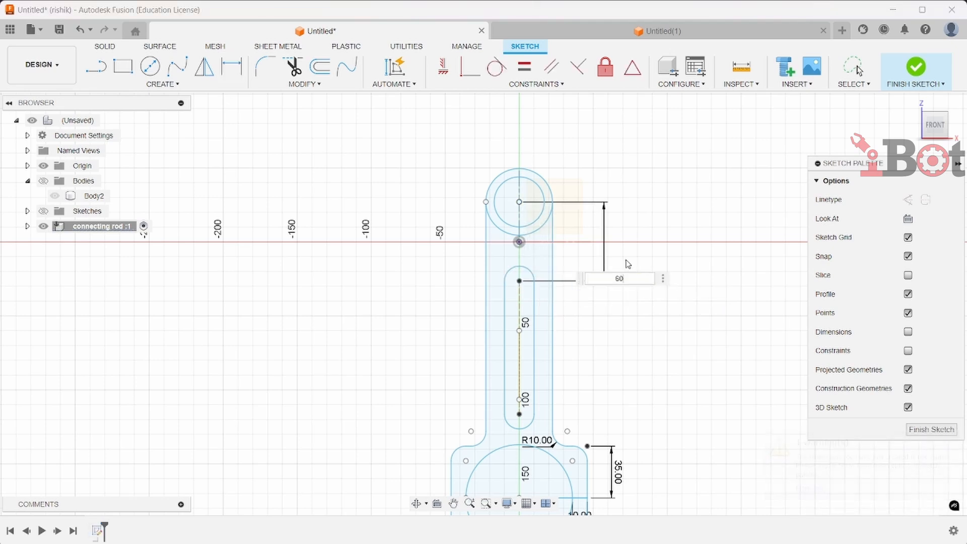
key("Return")
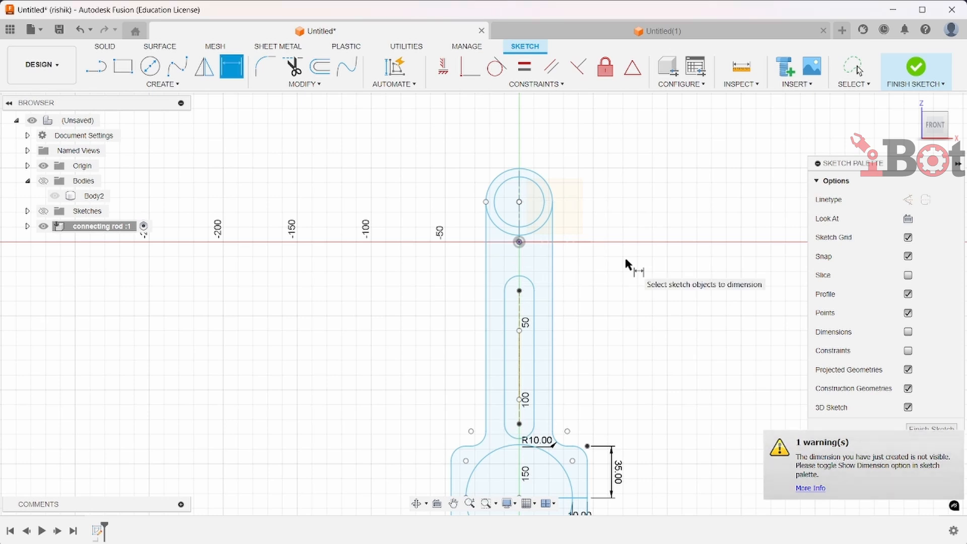
Fillet both lower corners of the big-end rectangle with a 10 mm radius and finish the sketch
scroll(568, 353, "down", 2)
scroll(570, 352, "down", 2)
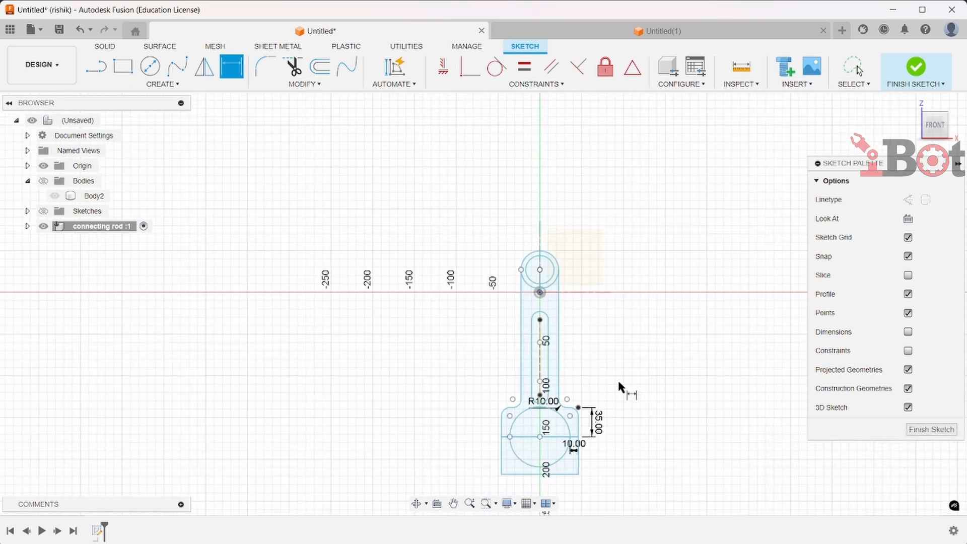
scroll(648, 372, "down", 2)
middle_click_drag(646, 364, 618, 279)
scroll(602, 304, "up", 6)
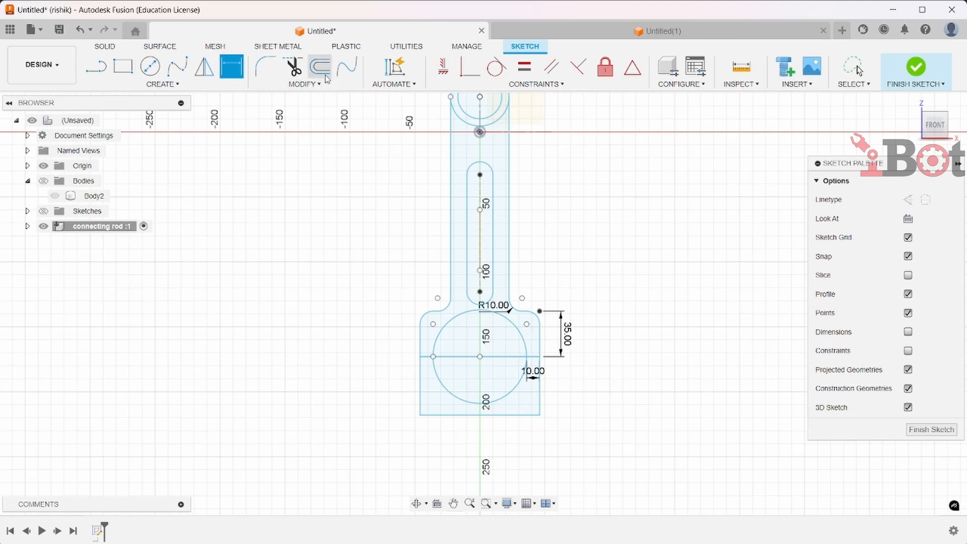
left_click(266, 67)
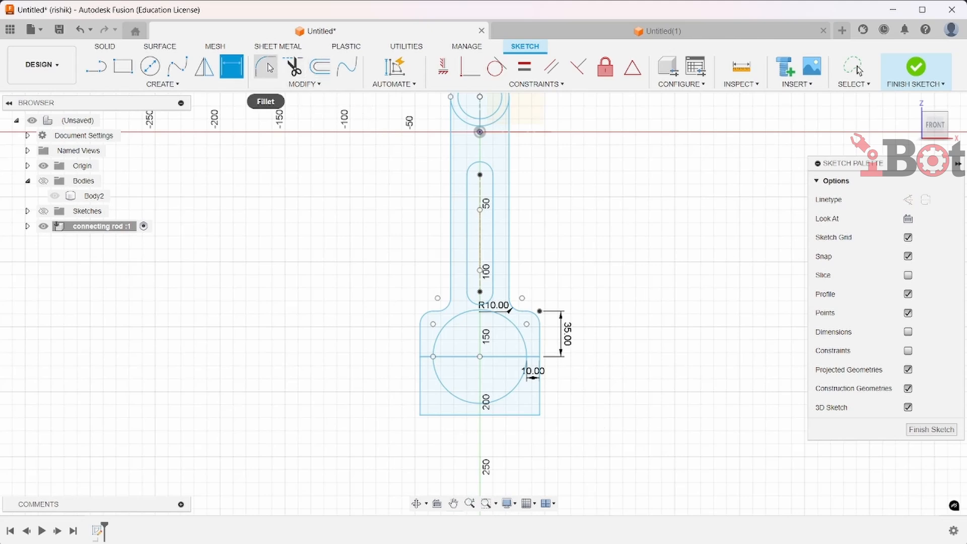
left_click(421, 399)
left_click(512, 416)
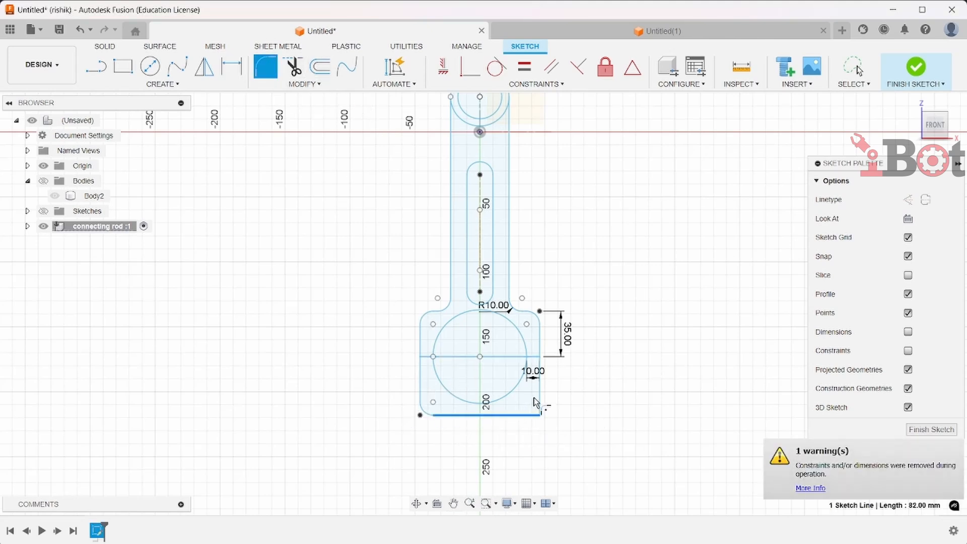
left_click(540, 415)
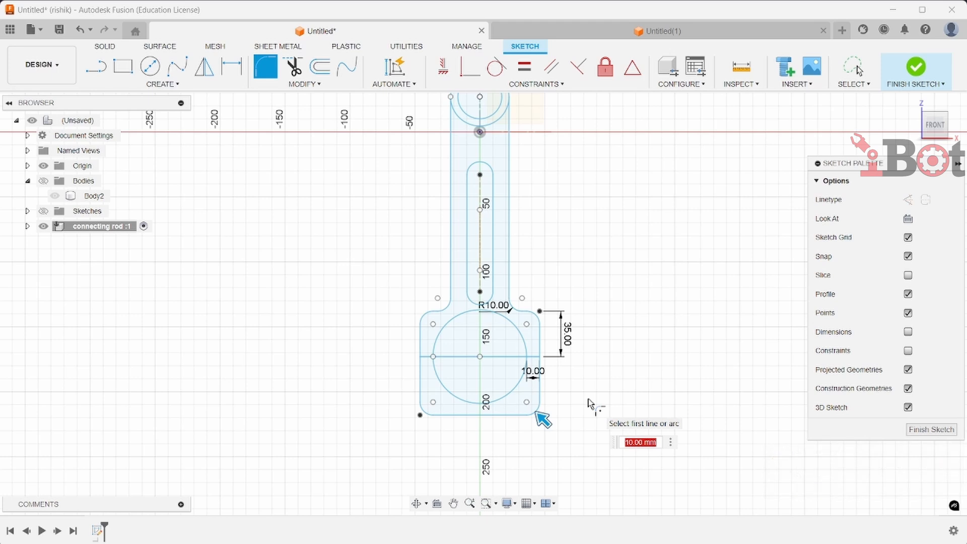
key("Escape")
scroll(551, 399, "down", 3)
scroll(606, 330, "up", 4)
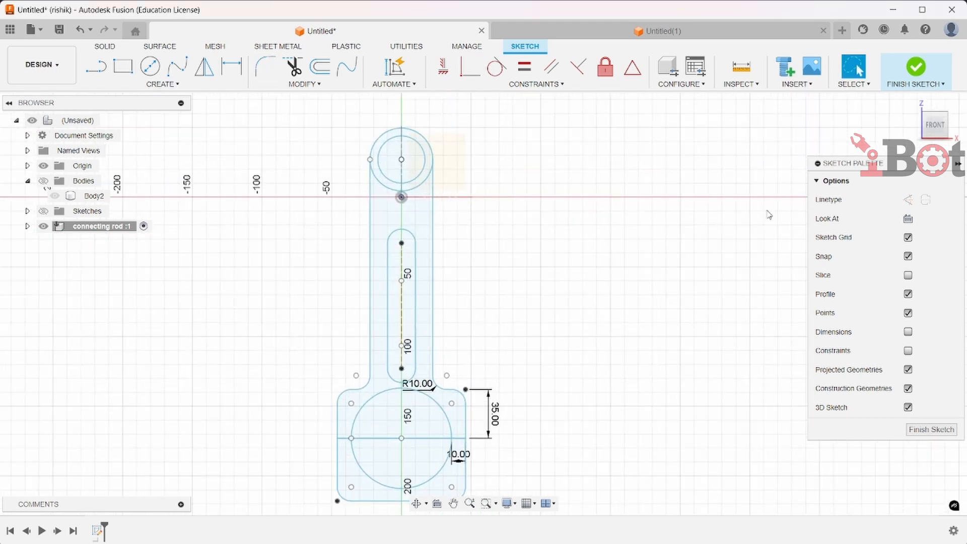
left_click(916, 74)
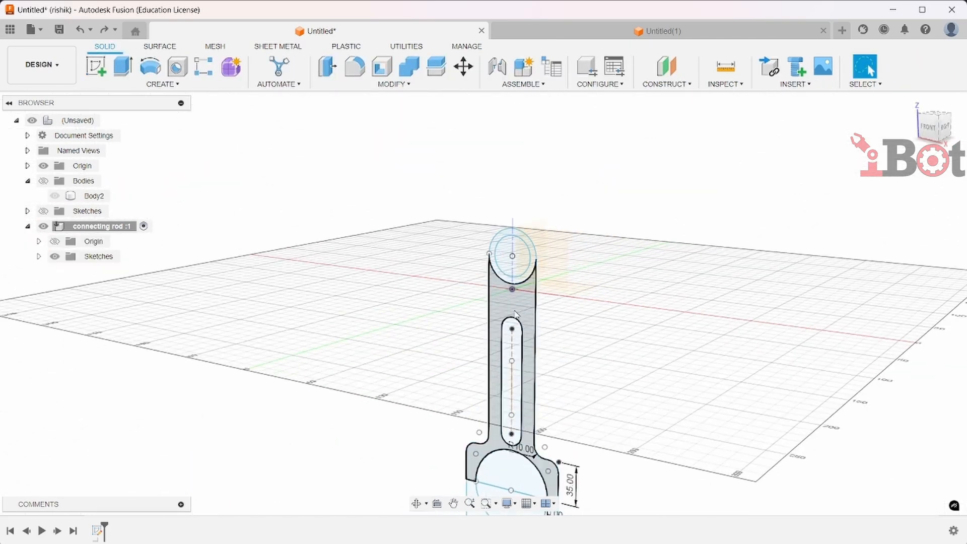
Extrude the connecting rod profiles, excluding the small-end hole, slot and big-end hole, symmetrically as a new body
left_click(516, 310)
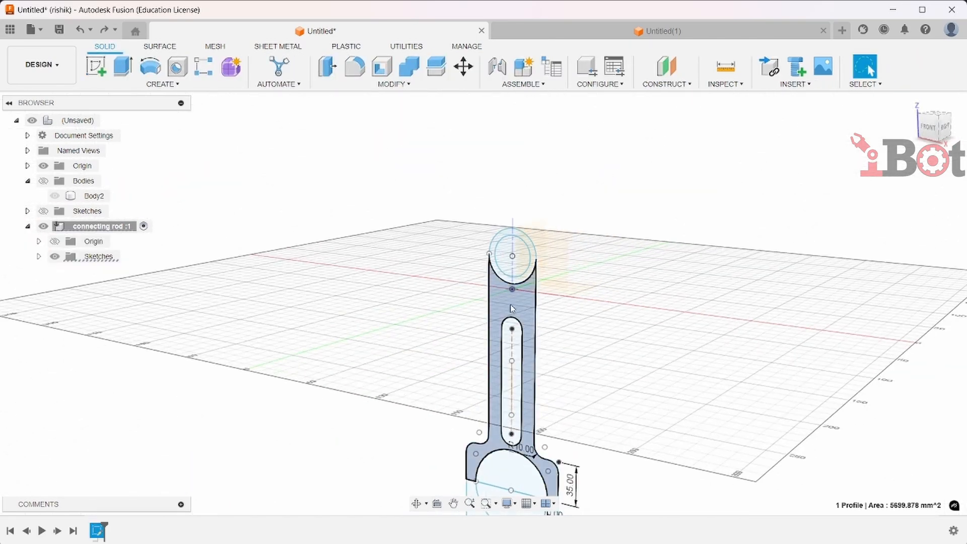
left_click(123, 66)
left_click(530, 278)
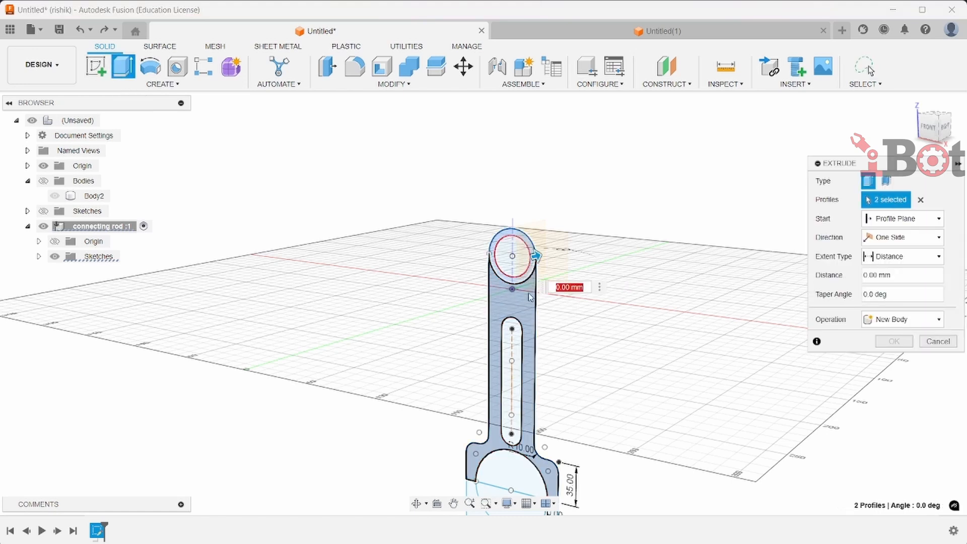
left_click(517, 280)
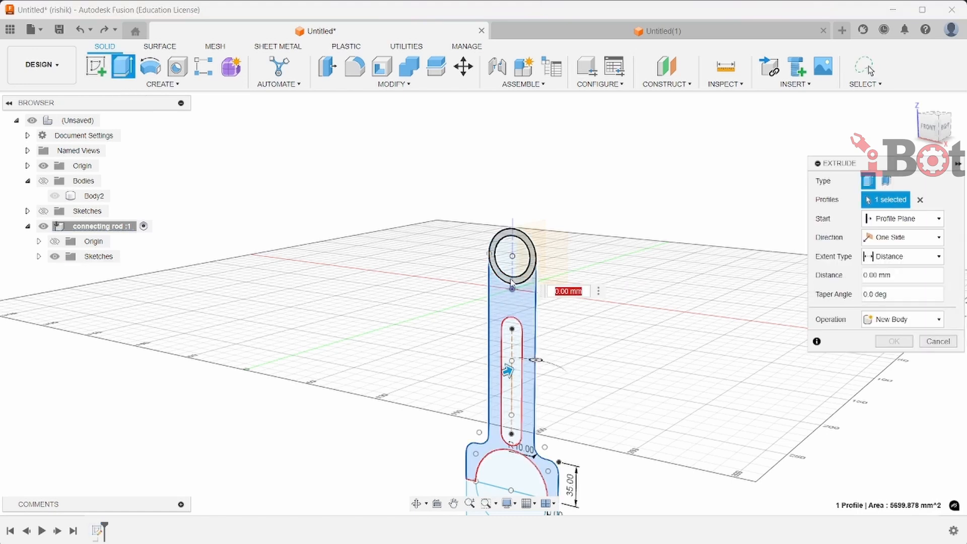
left_click(519, 282)
scroll(541, 472, "down", 1)
middle_click_drag(542, 472, 538, 427)
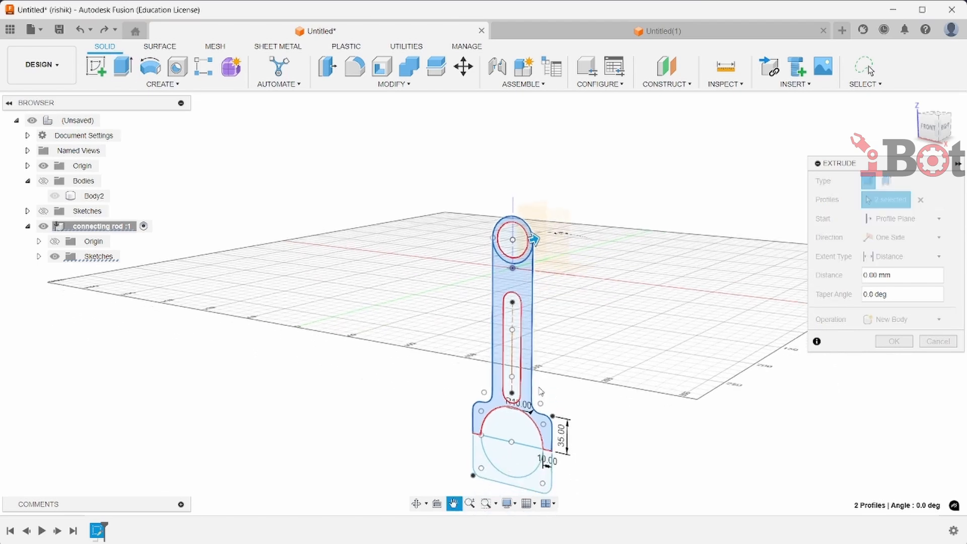
left_click(530, 476)
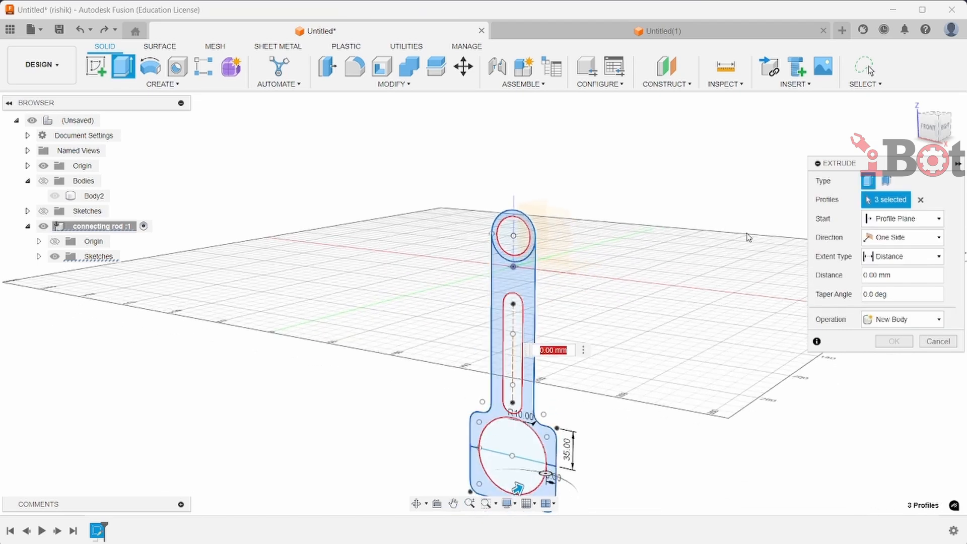
left_click(896, 240)
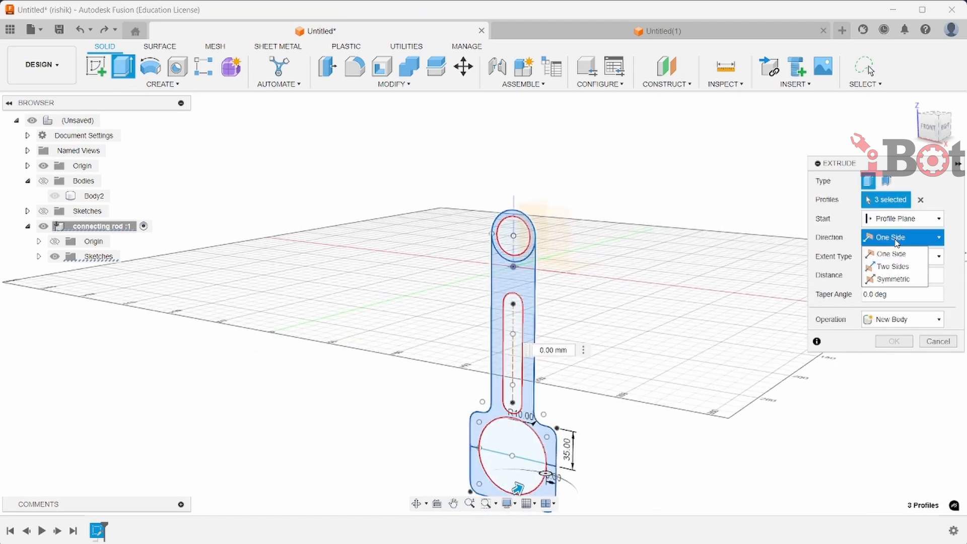
left_click(894, 279)
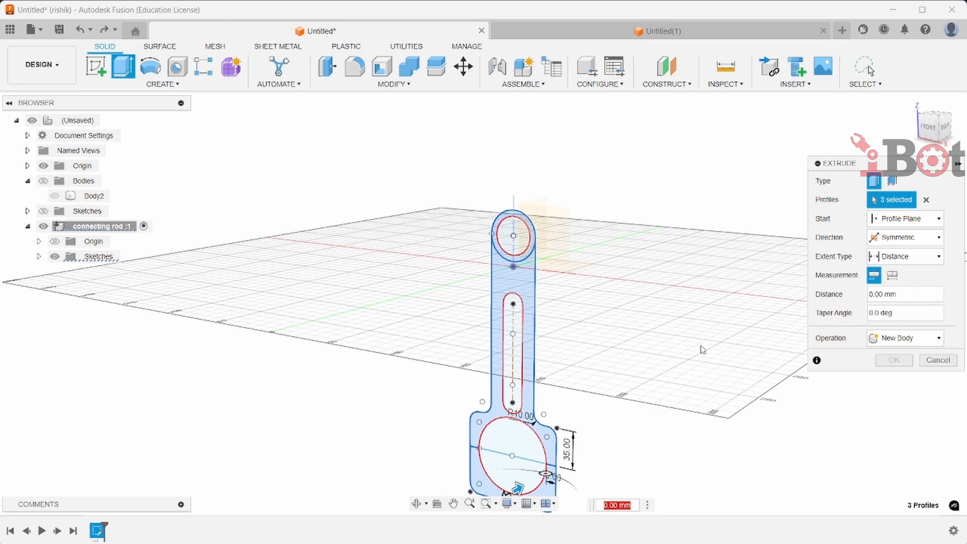
middle_click_drag(681, 409, 661, 403)
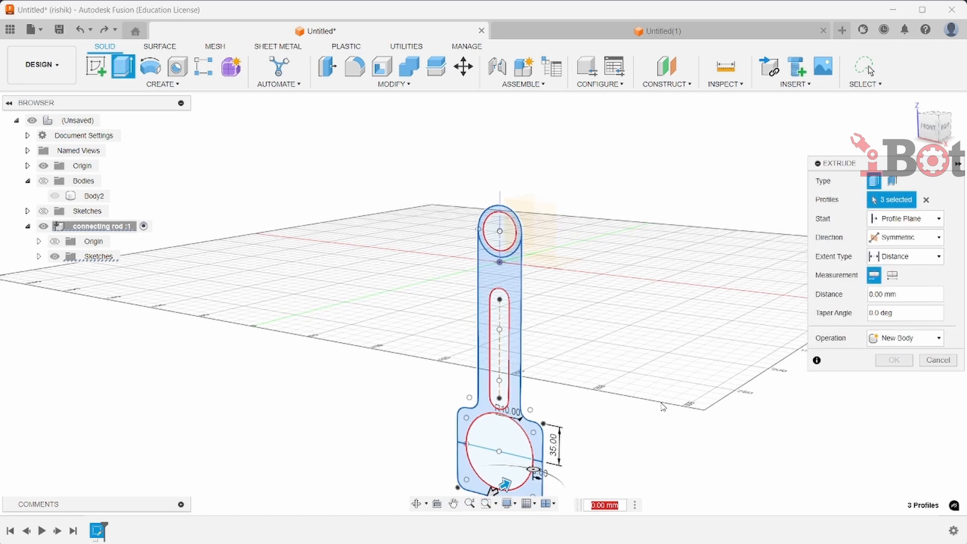
key("Return")
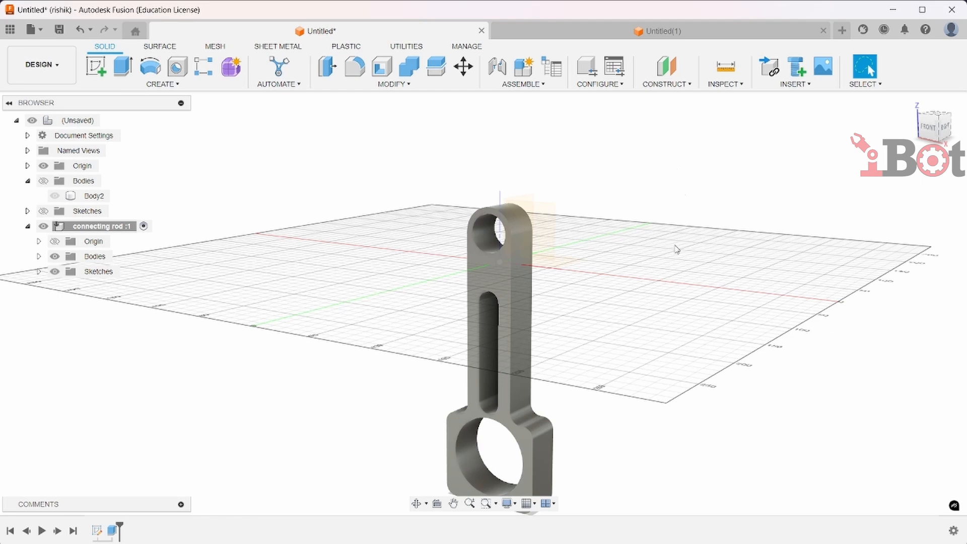
Make the connecting rod's Sketch1 visible again in the component's sketches
mouse_move(673, 277)
middle_mouse_down("shift")
mouse_move(697, 270)
mouse_move(687, 273)
middle_mouse_up("shift")
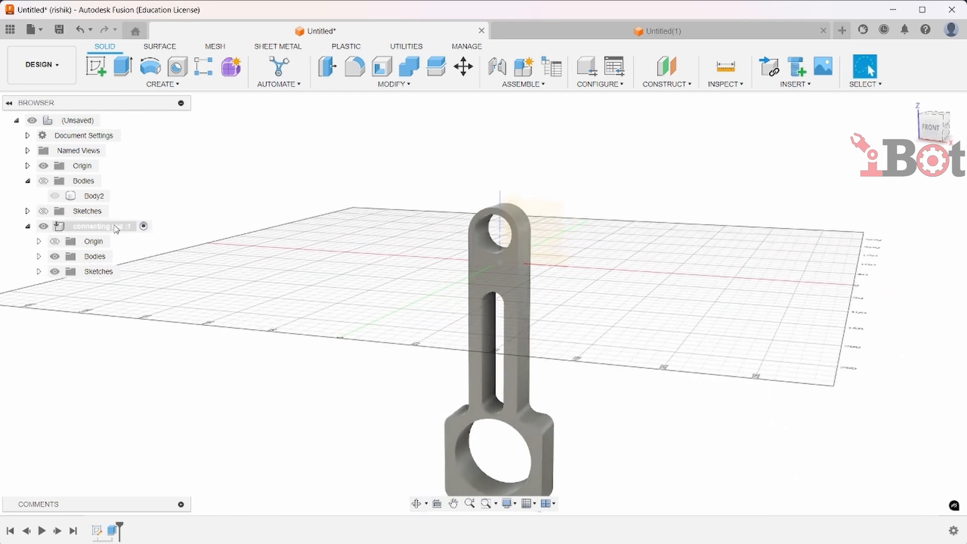
left_click(39, 272)
left_click(67, 291)
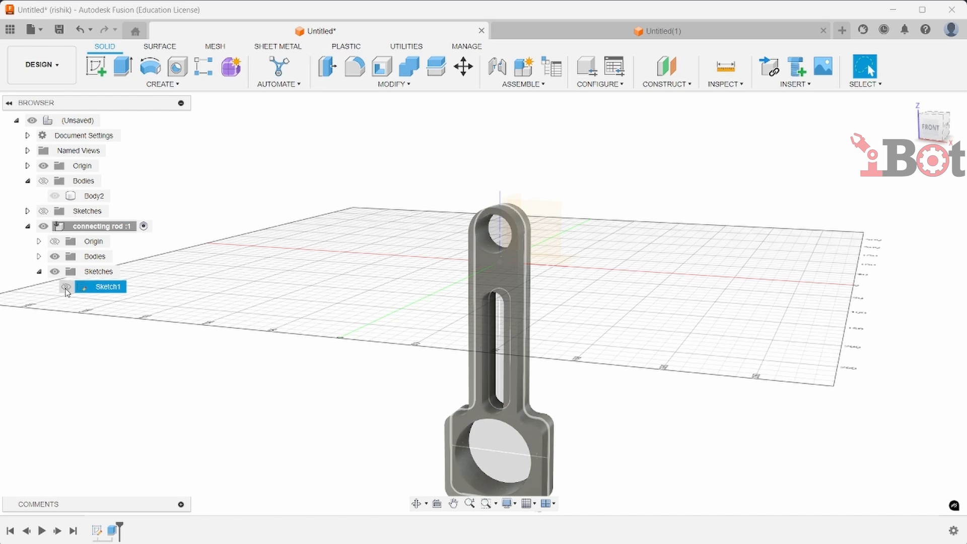
left_click(66, 287)
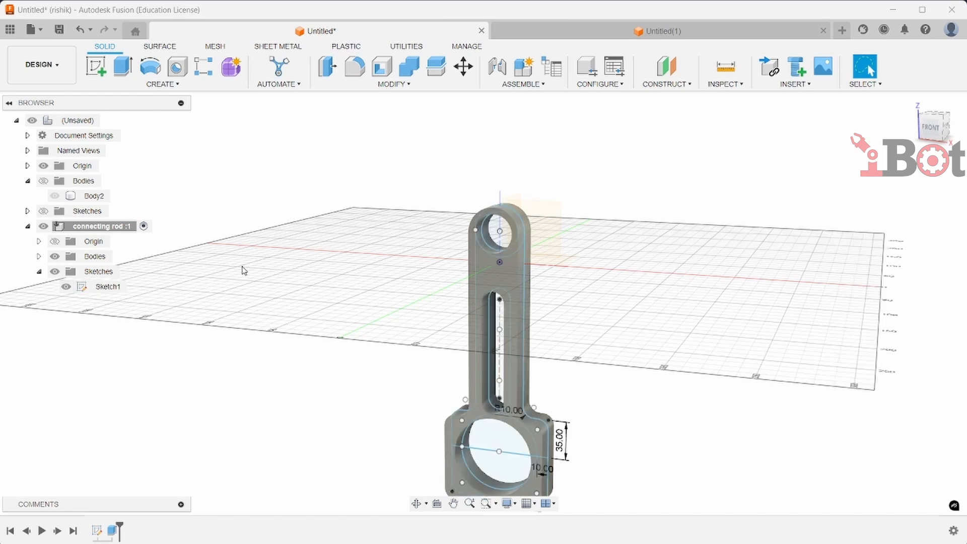
Extrude the slot profile symmetrically with a distance of 5 mm
left_click(124, 67)
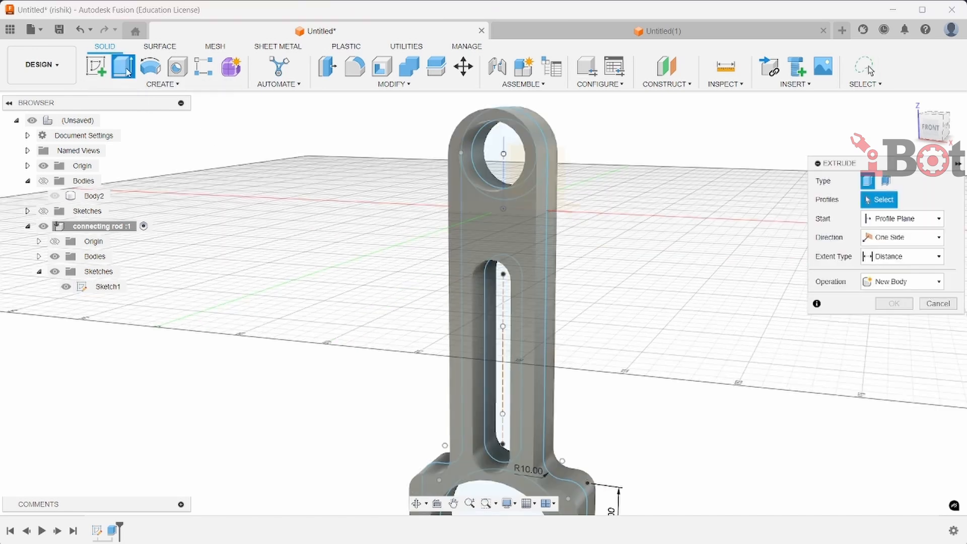
left_click(499, 320)
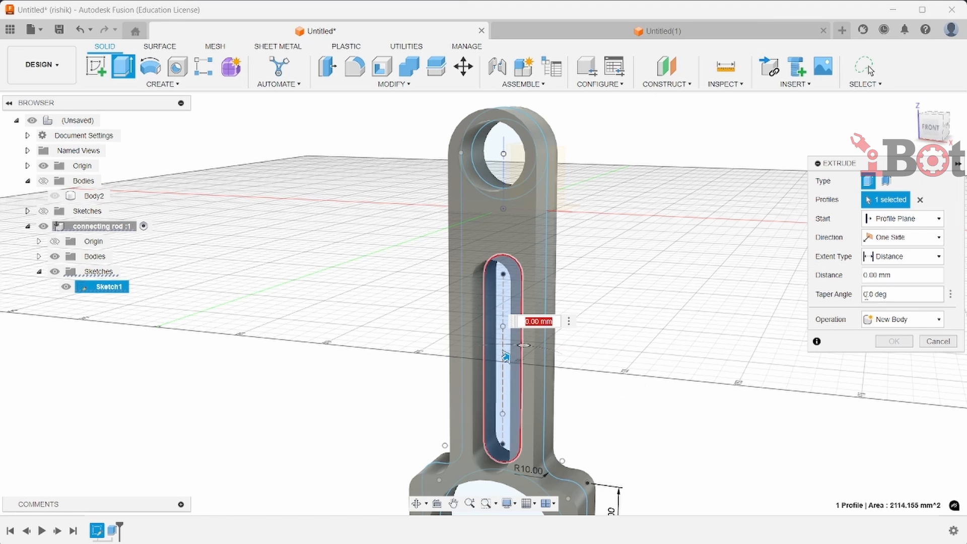
left_click(879, 241)
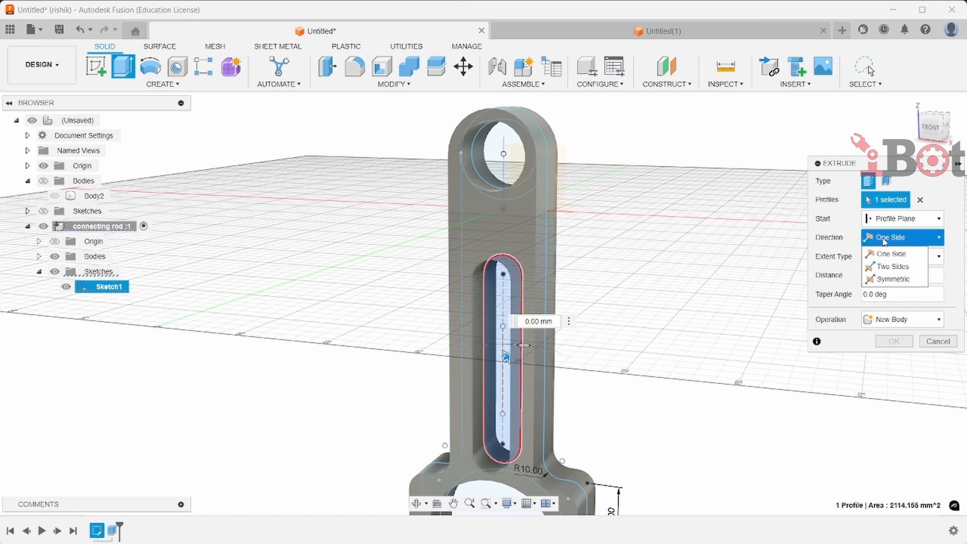
left_click(892, 279)
type("5")
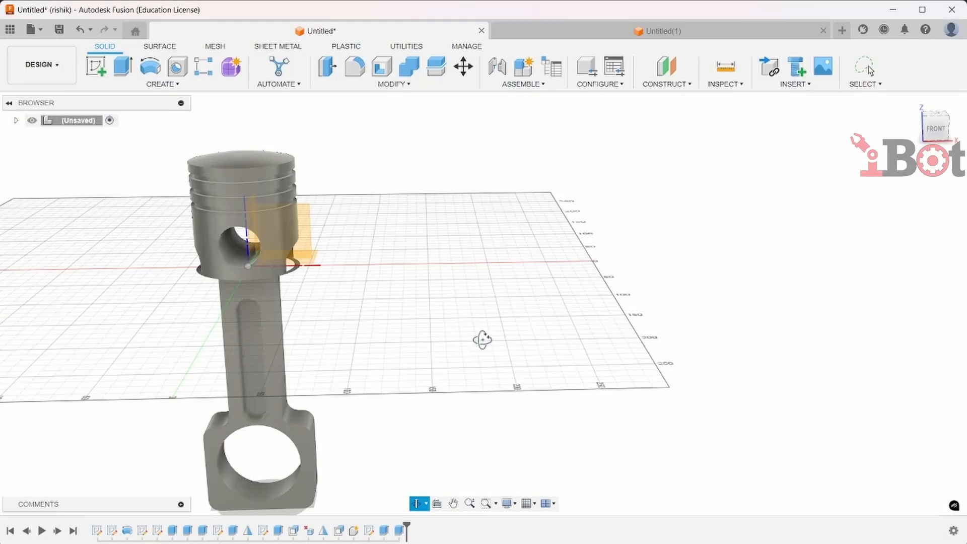
left_click_drag(482, 340, 471, 341)
key("Escape")
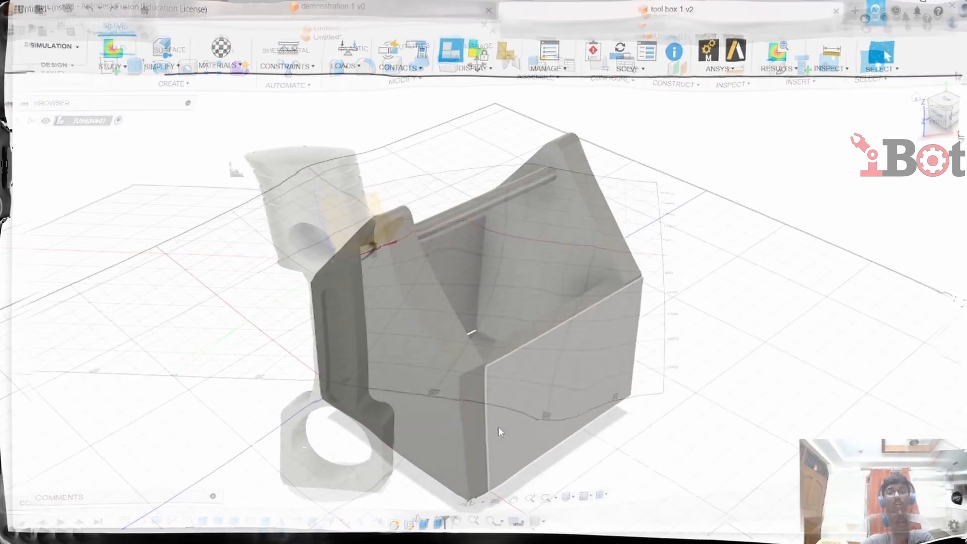